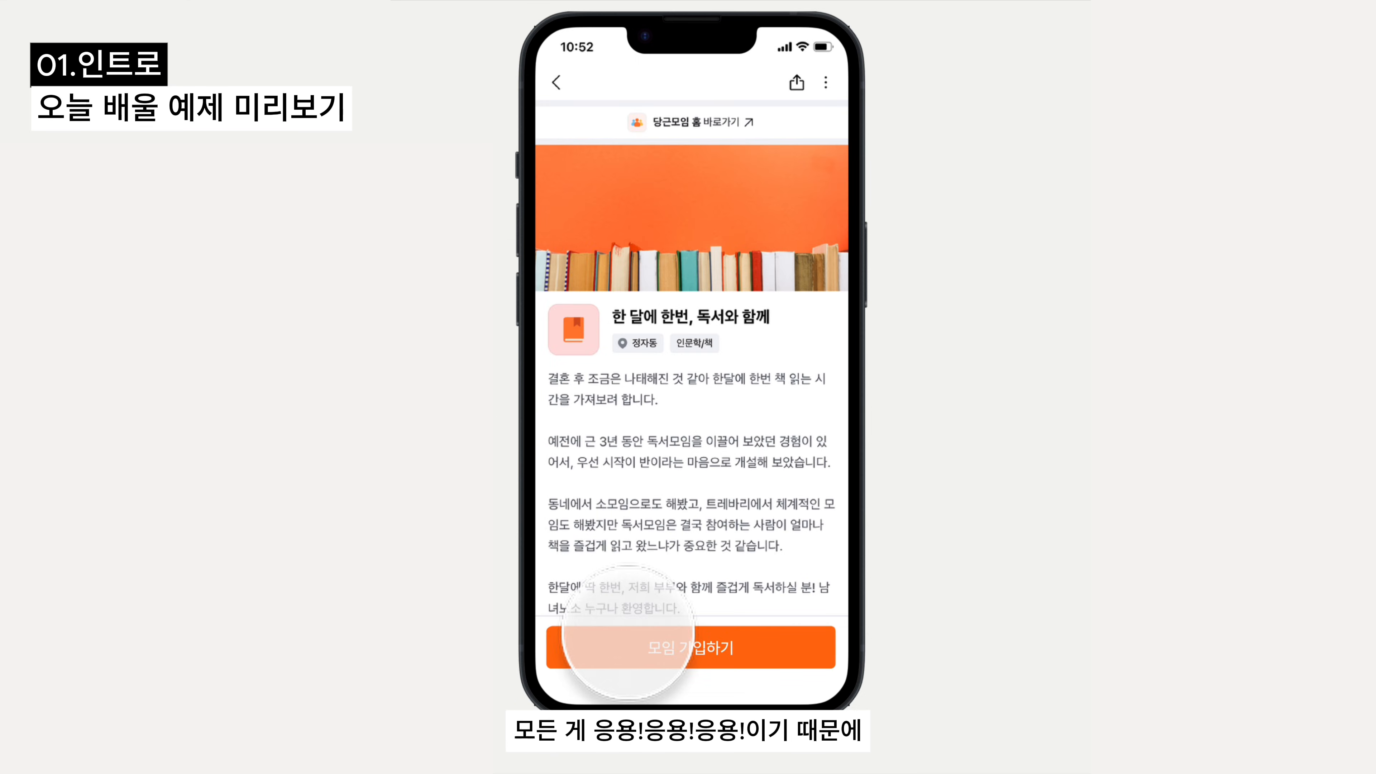
pyautogui.click(699, 648)
pyautogui.click(720, 667)
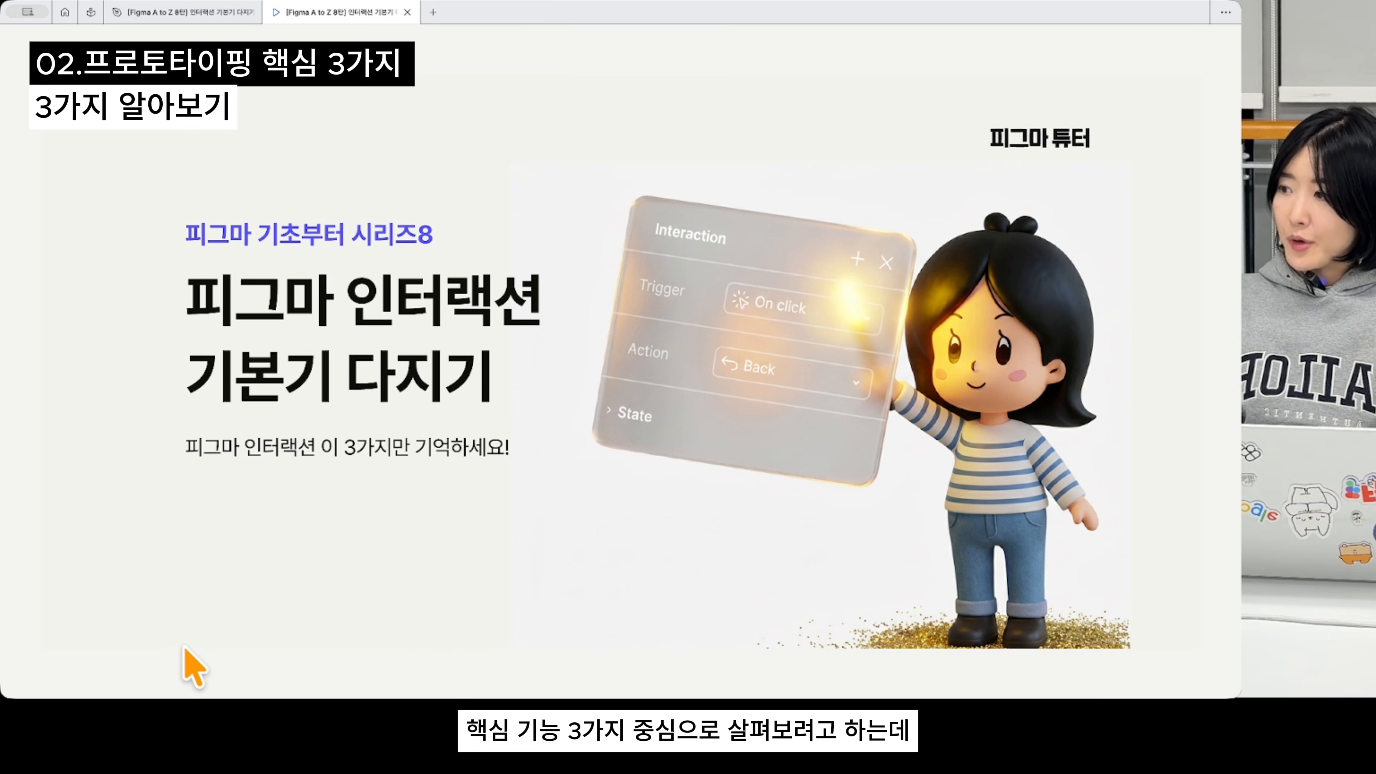
# - Advance the presentation past the overview of three core features to the Scroll behavior slide
pyautogui.click(714, 357)
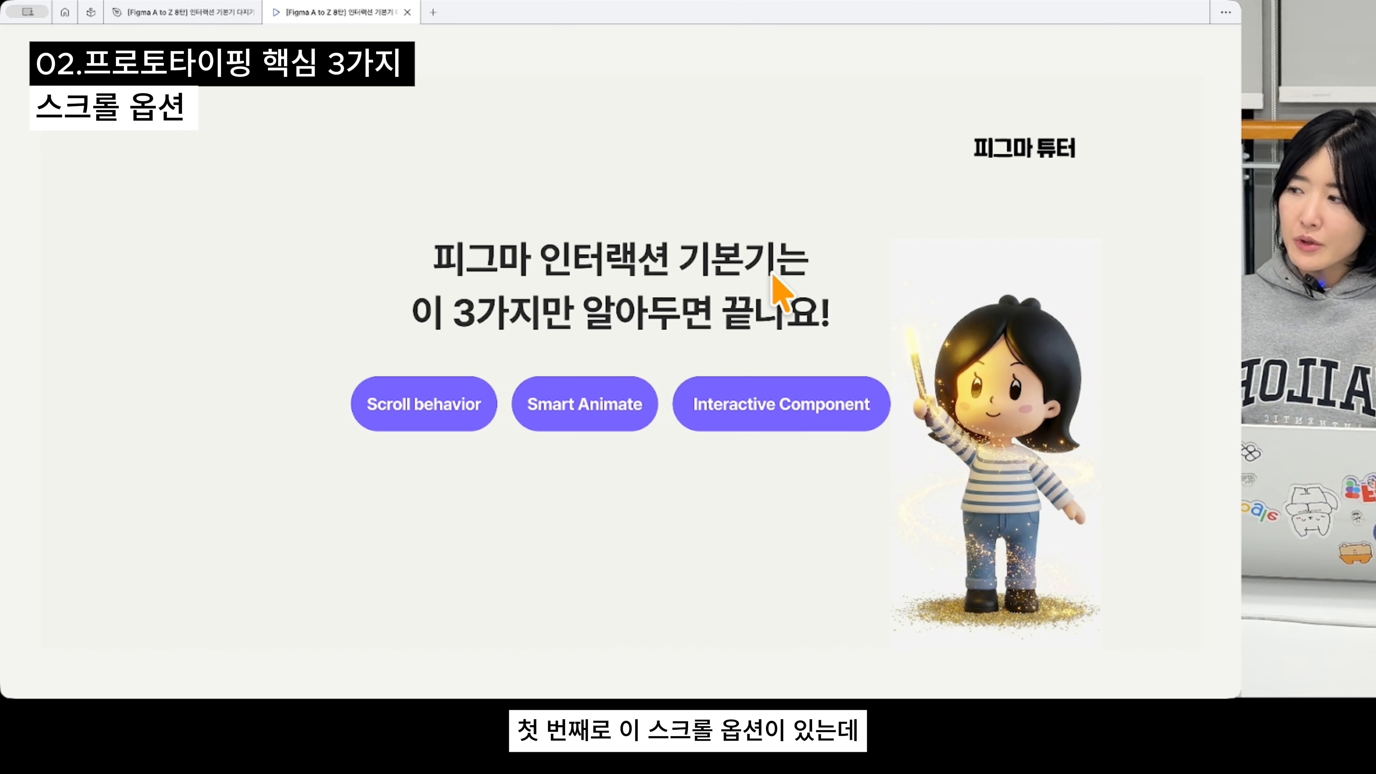
pyautogui.press('Right')
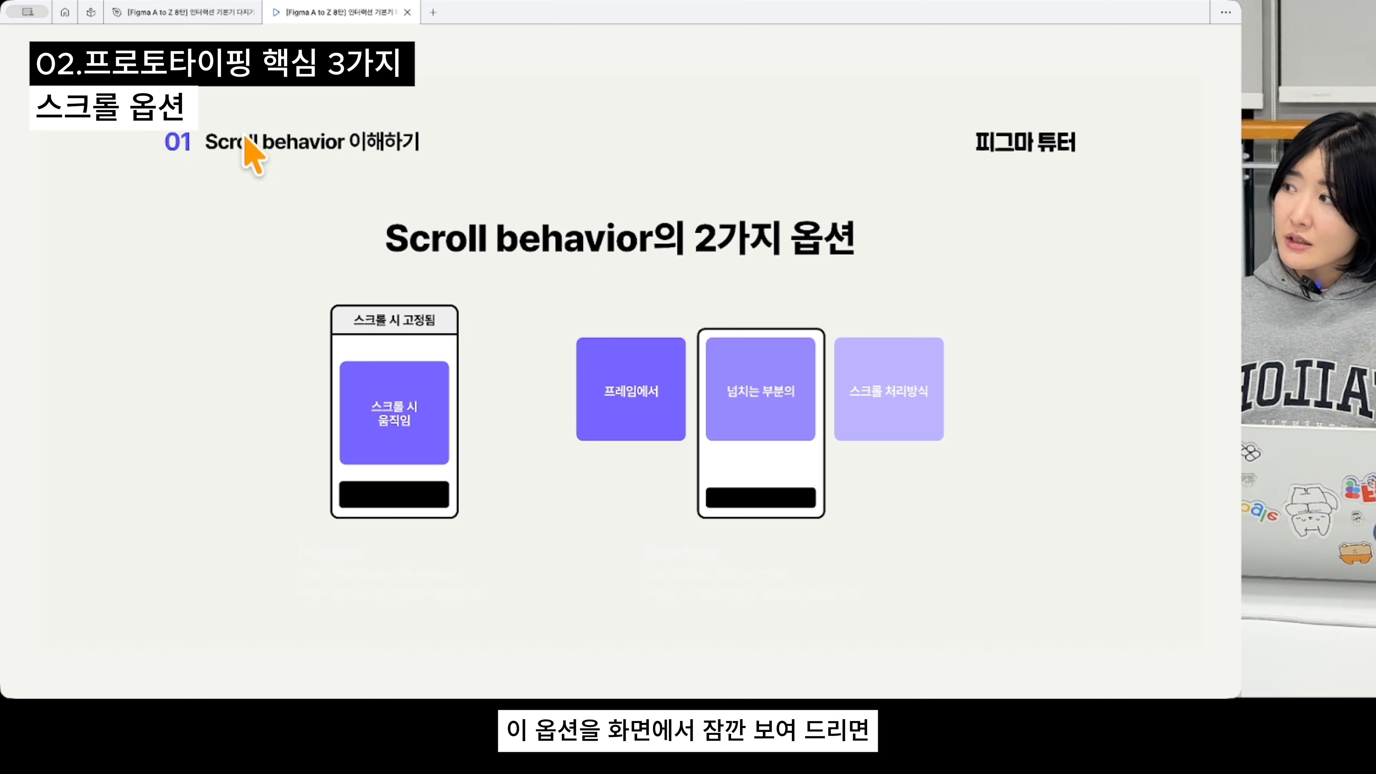
# - Switch to the design file and select the 스크롤 frame in the 완성예제_(구버전)당근마켓 모작 section
pyautogui.click(182, 20)
pyautogui.scroll(5, 582, 261)
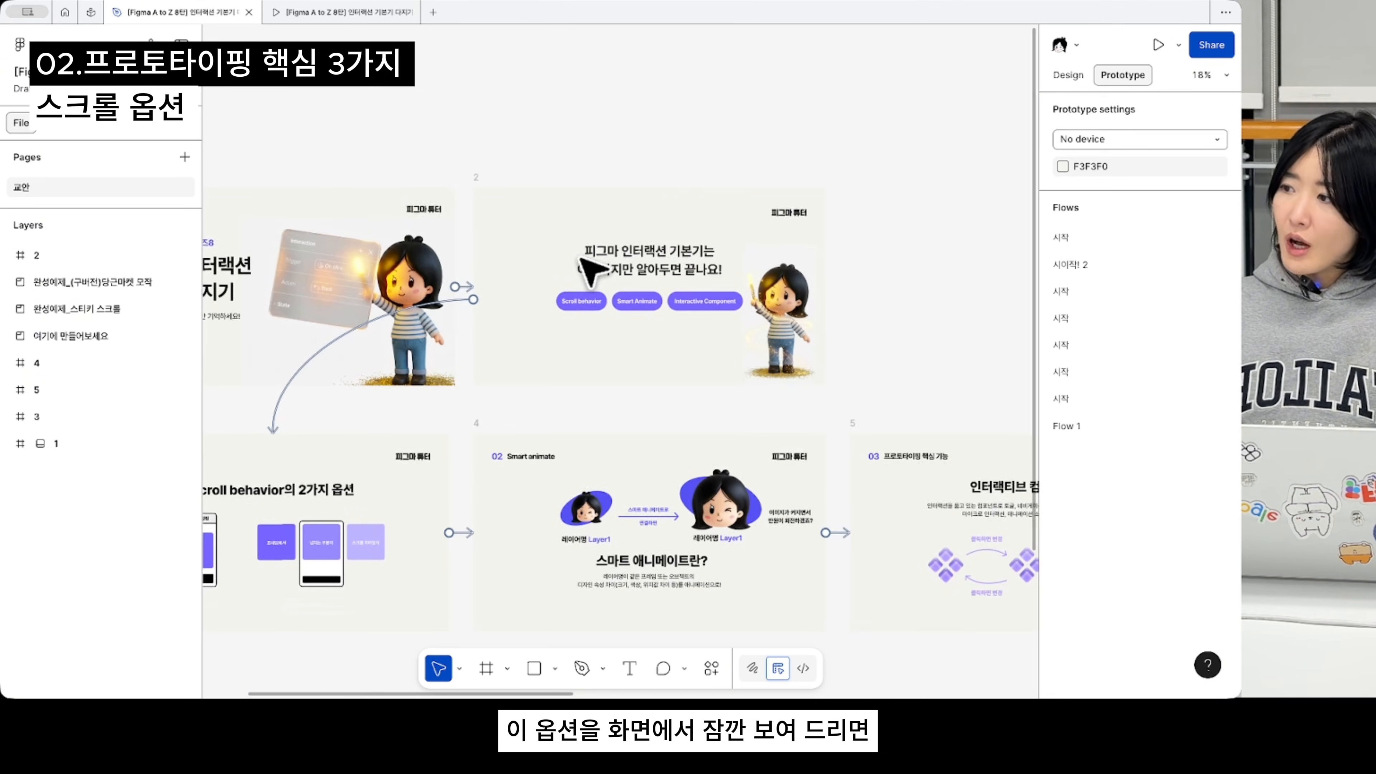
pyautogui.hscroll(3, 581, 257)
pyautogui.scroll(5, 583, 260)
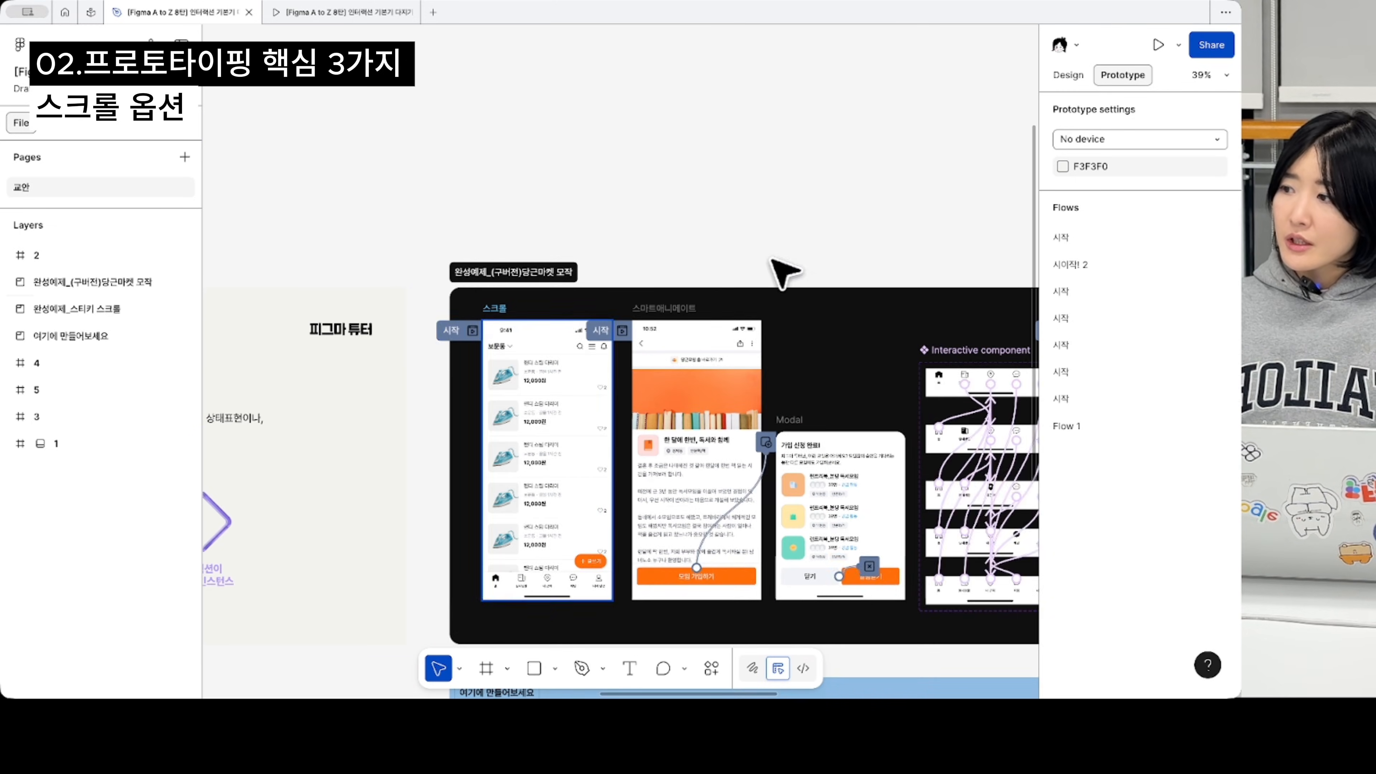
pyautogui.click(494, 308)
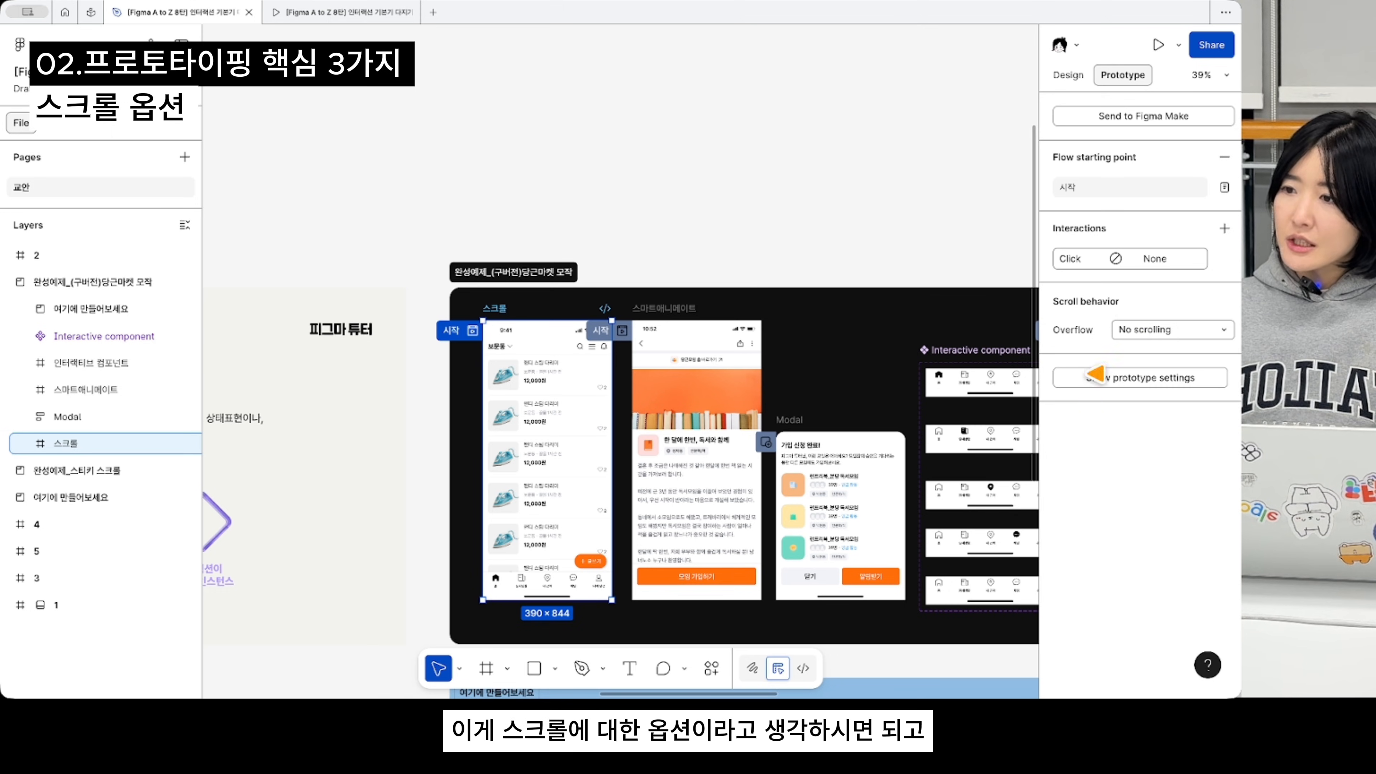
# - Select the Product List inside the 스크롤 frame and examine its Position and Overflow scroll behavior options
pyautogui.click(563, 446)
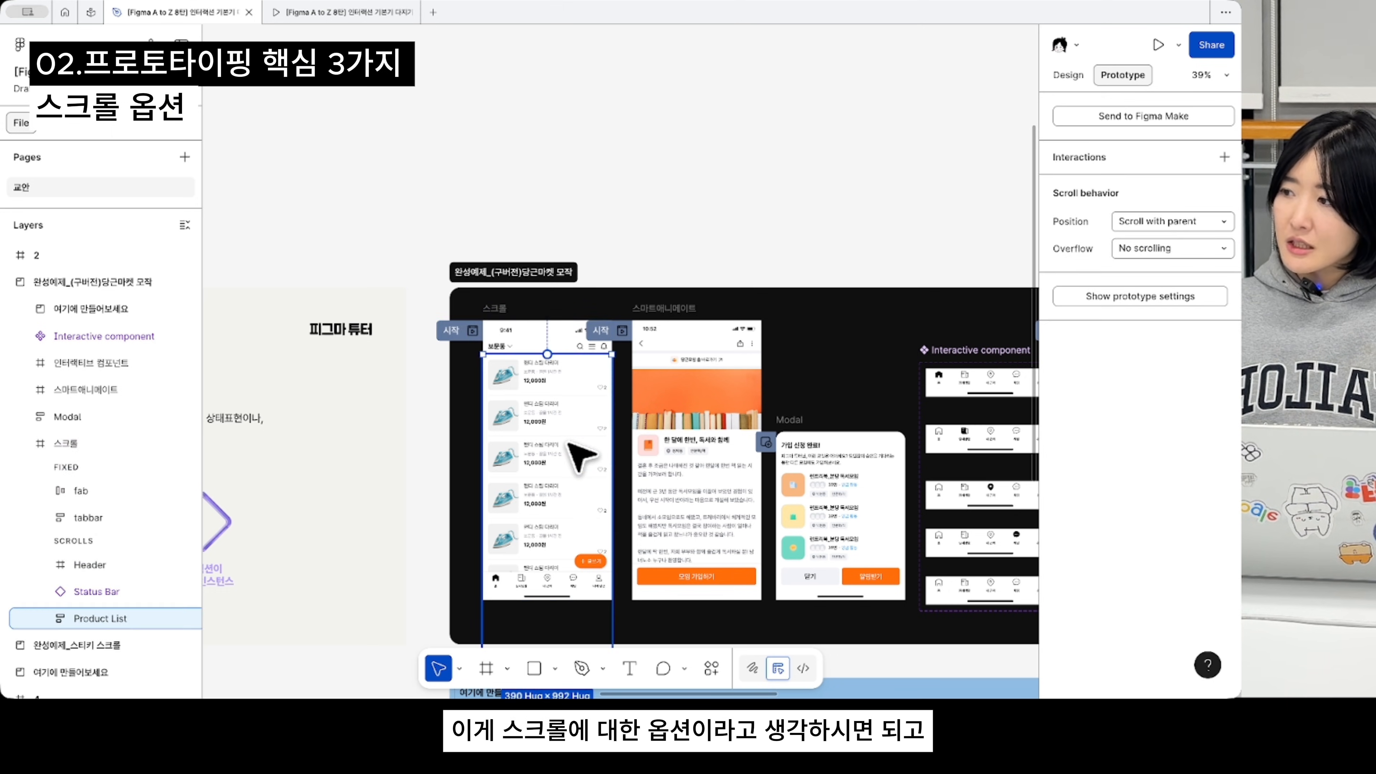
pyautogui.hscroll(-3, 566, 442)
pyautogui.keyDown('ctrl'); pyautogui.scroll(5, 577, 455); pyautogui.keyUp('ctrl')
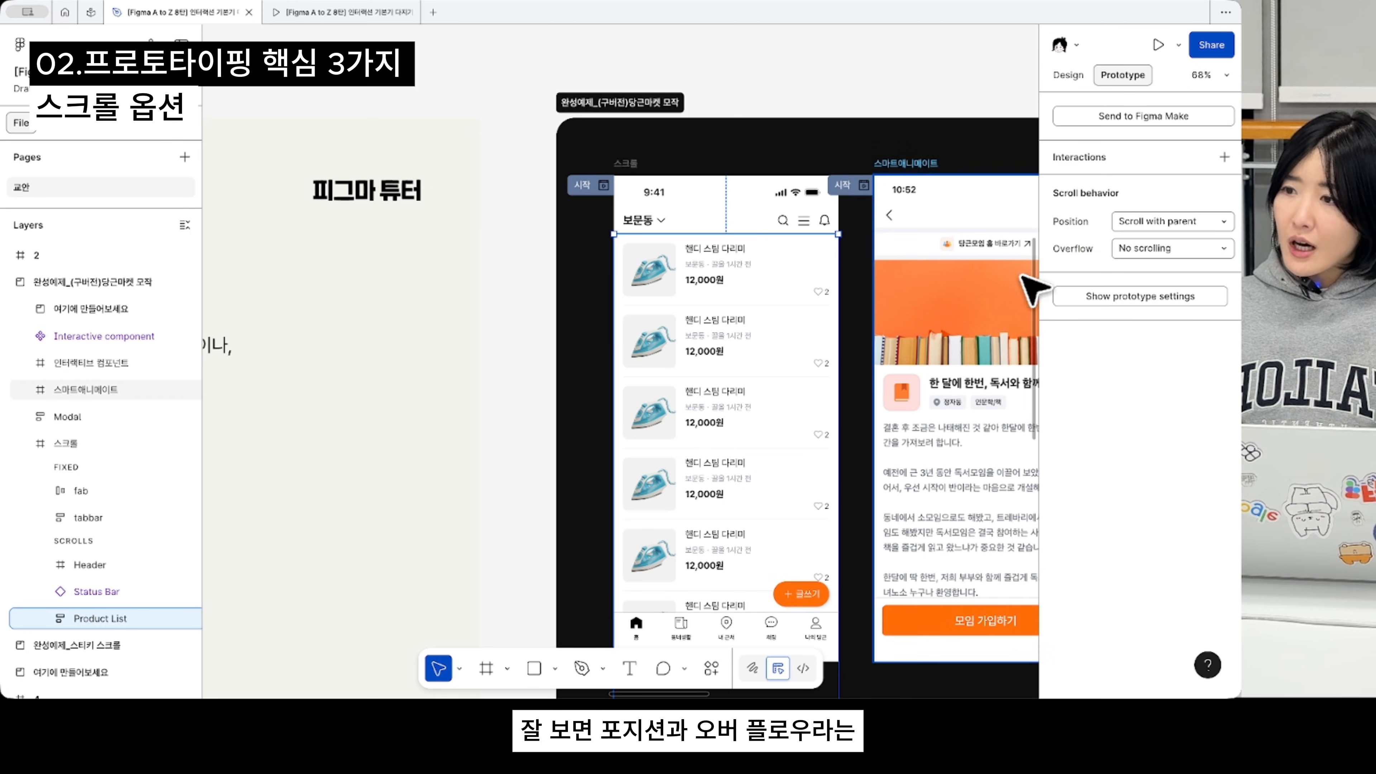
pyautogui.click(1153, 224)
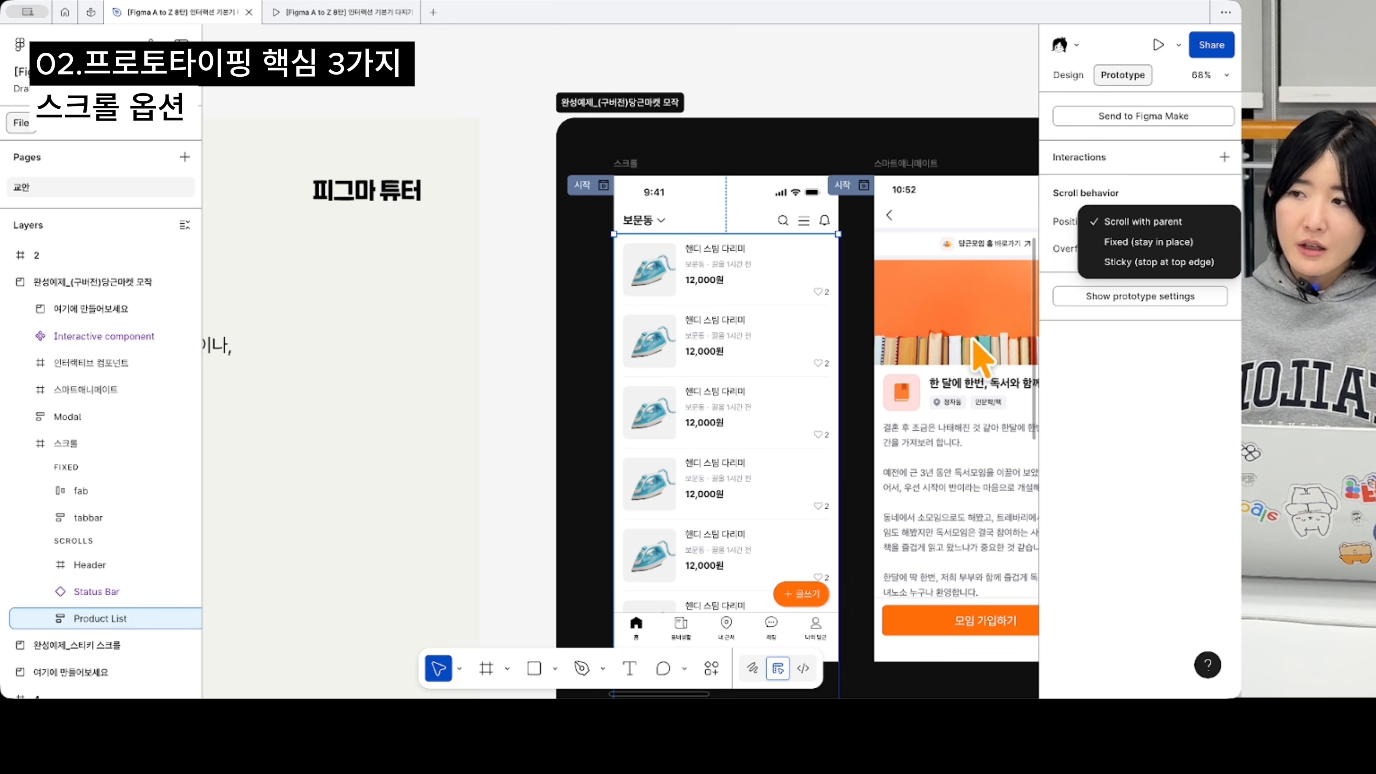
pyautogui.click(1068, 246)
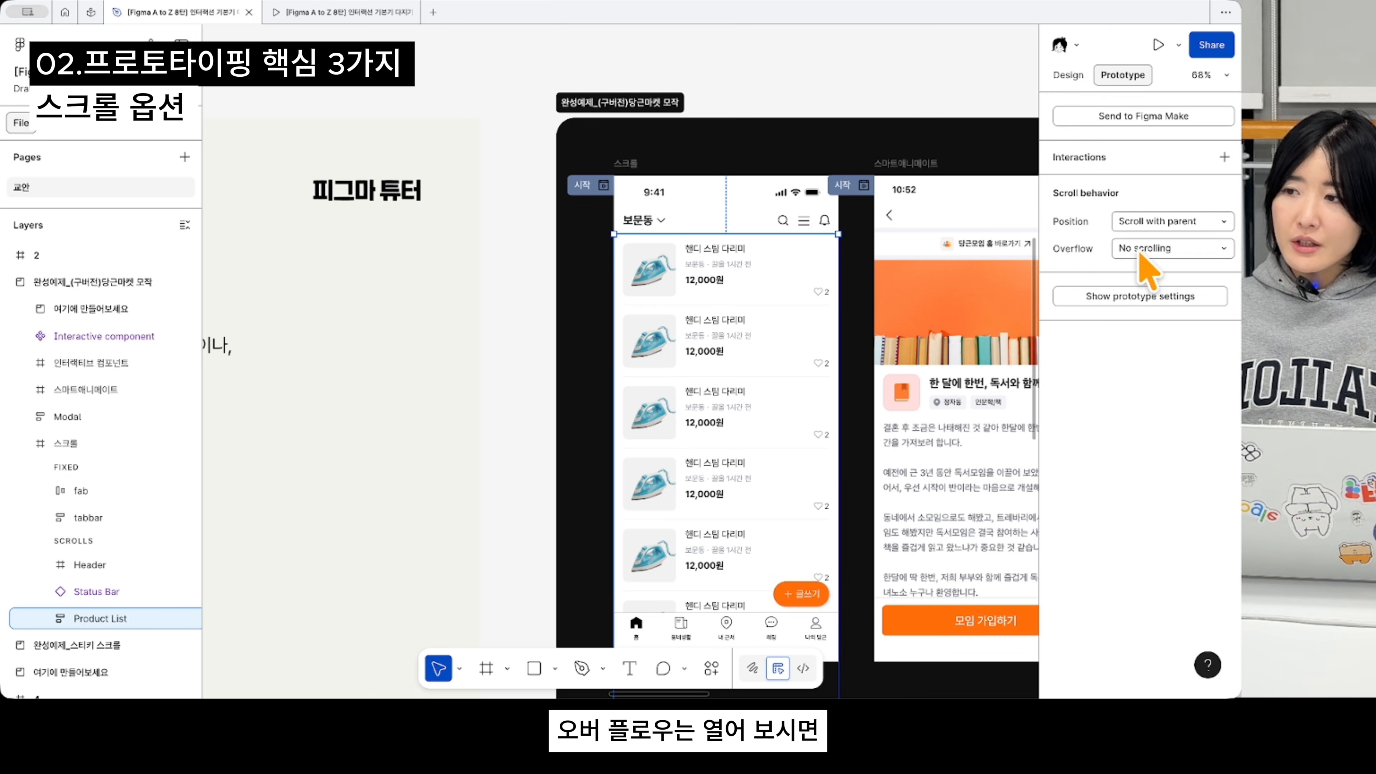
pyautogui.click(1170, 248)
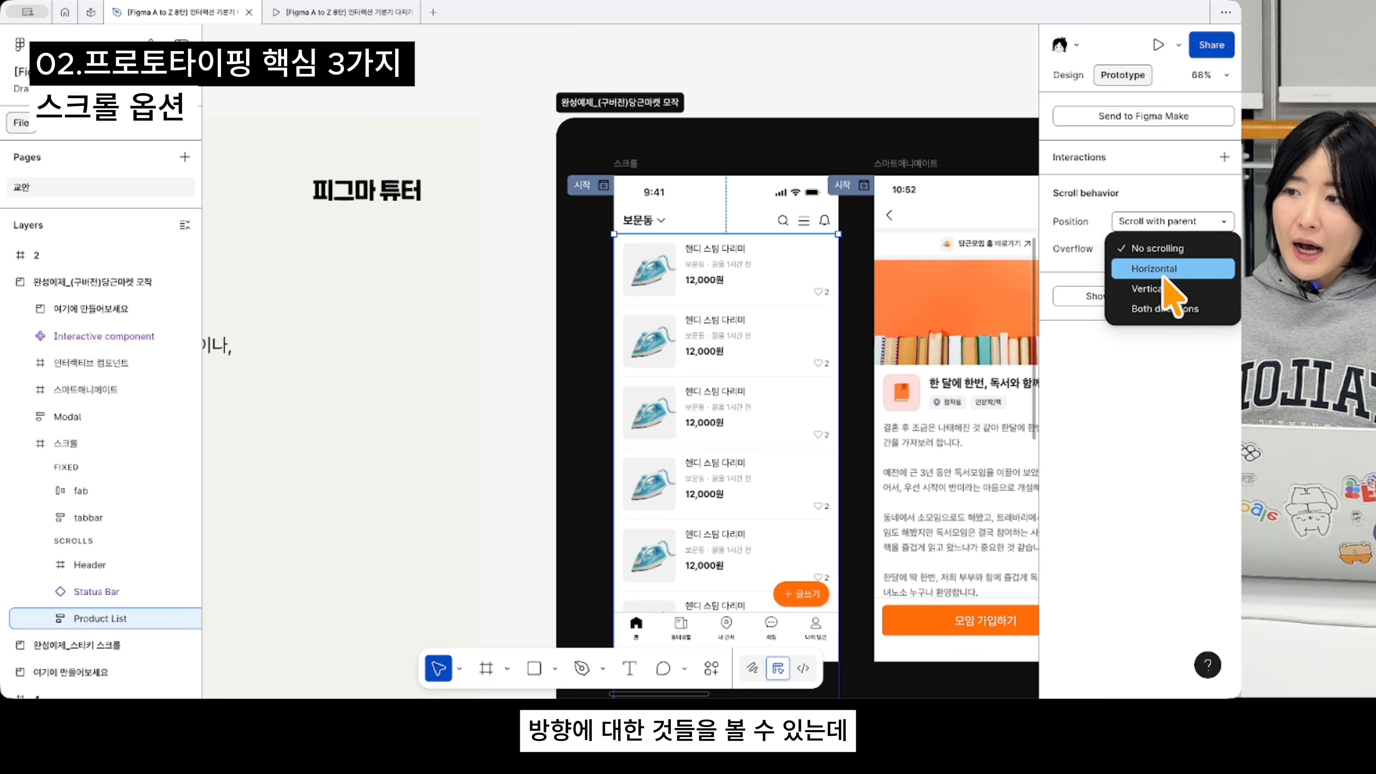
pyautogui.hscroll(4, 522, 138)
pyautogui.scroll(-1, 521, 138)
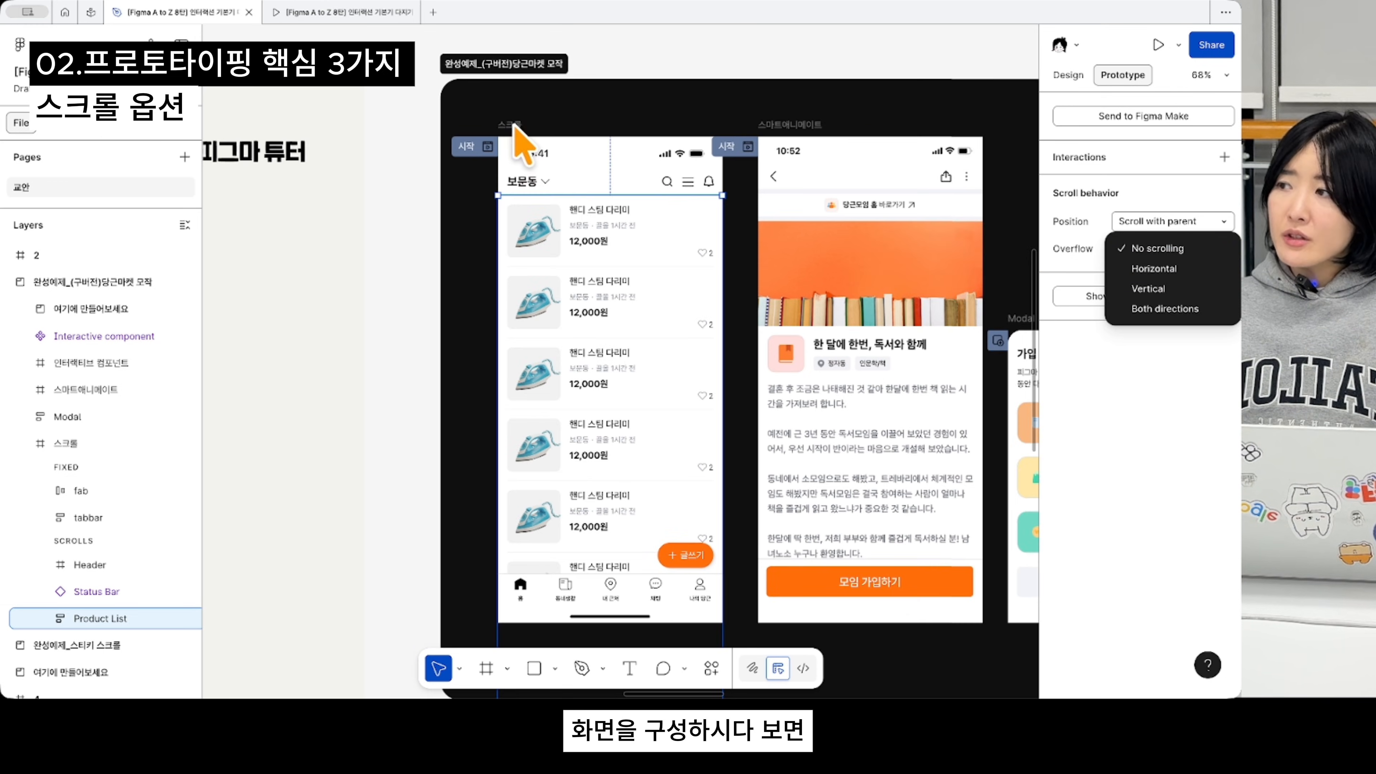
# - Turn off Clip content for the 스크롤 frame and examine the list items extending below its lower edge
pyautogui.click(514, 126)
pyautogui.scroll(-3, 522, 139)
pyautogui.hscroll(-1, 522, 138)
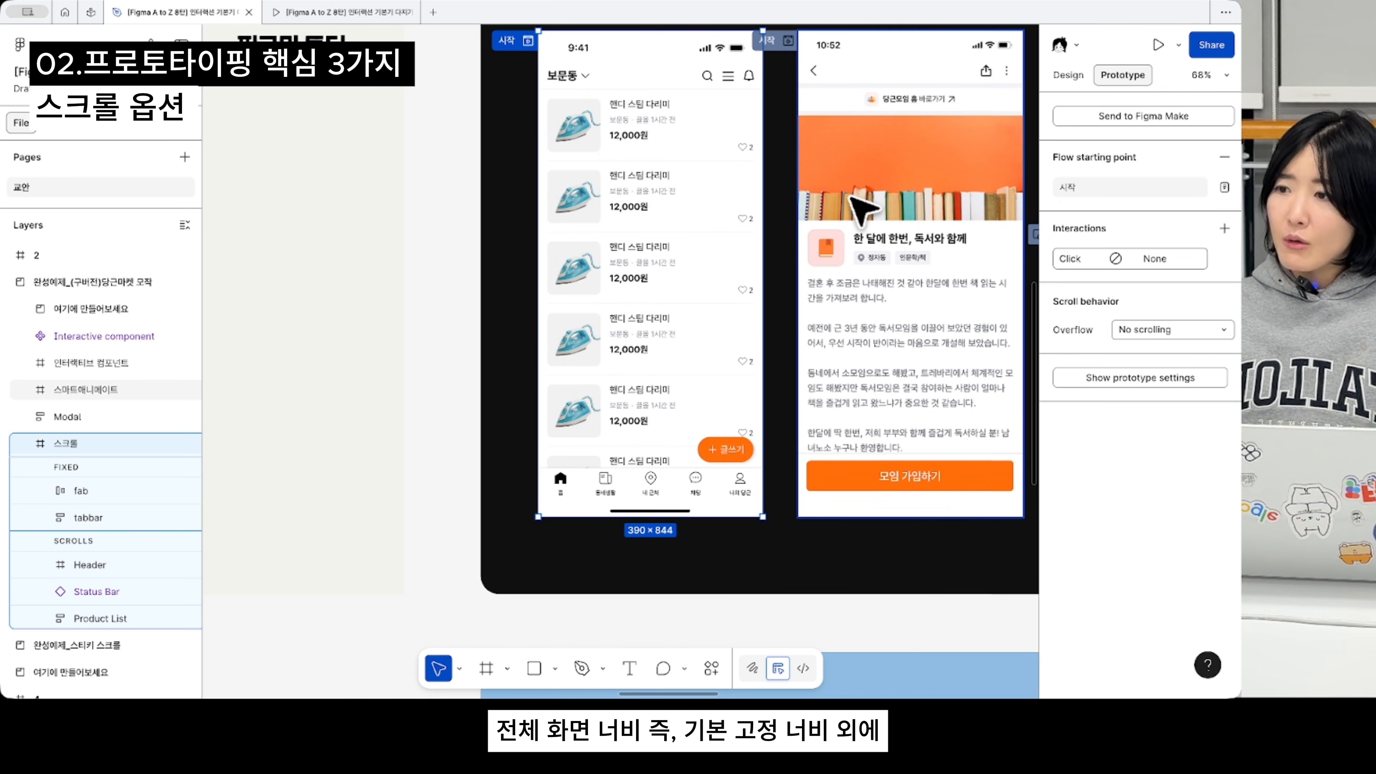
pyautogui.click(1069, 82)
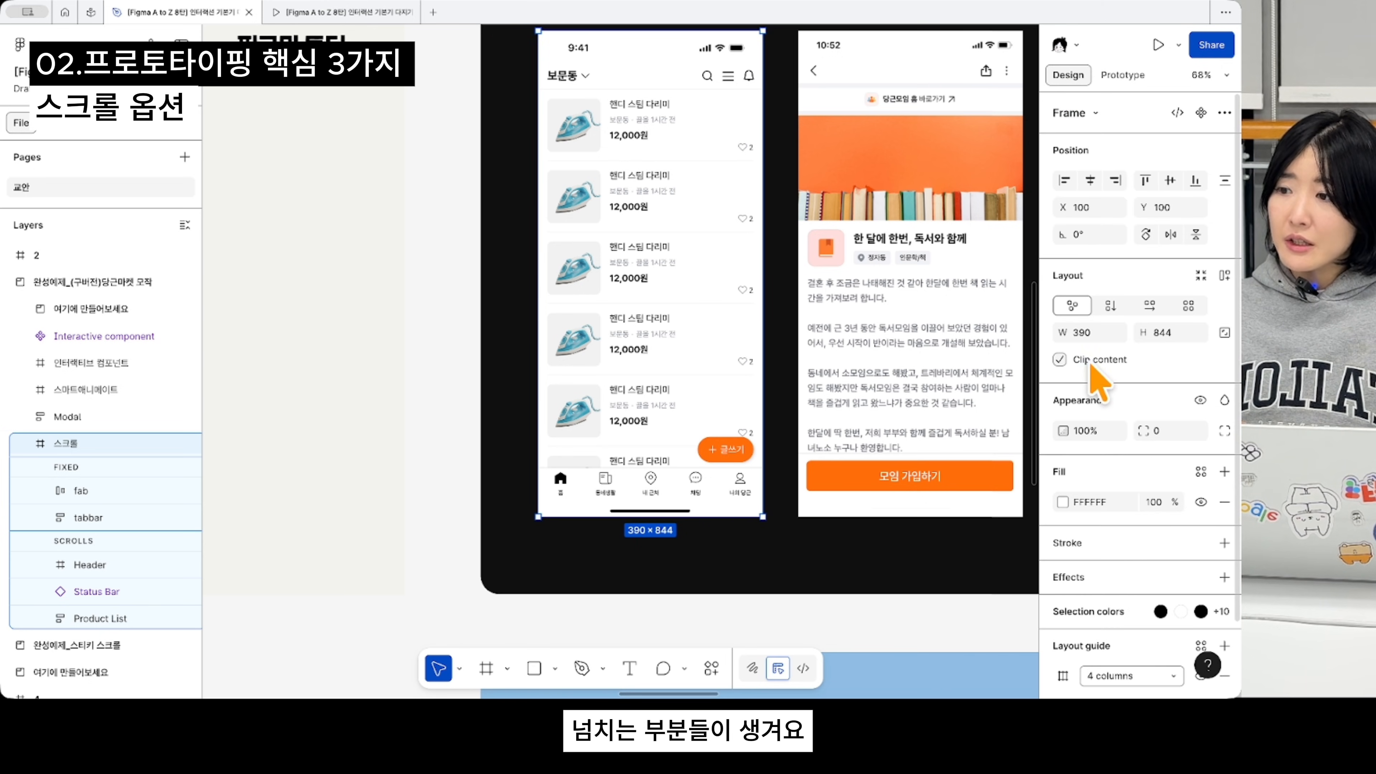
pyautogui.click(1061, 360)
pyautogui.scroll(-10, 750, 577)
pyautogui.scroll(3, 742, 548)
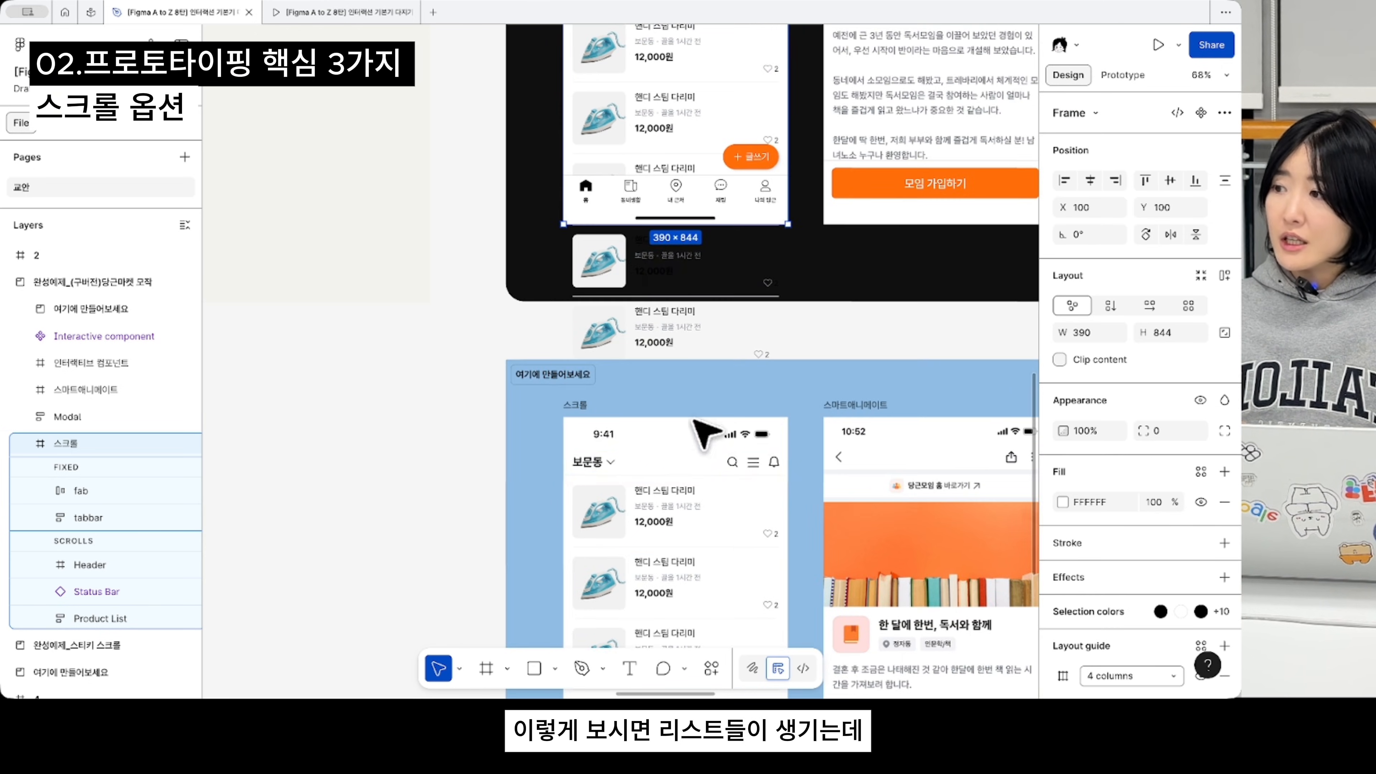
pyautogui.scroll(5, 672, 353)
pyautogui.hscroll(-1, 671, 353)
pyautogui.hscroll(2, 677, 361)
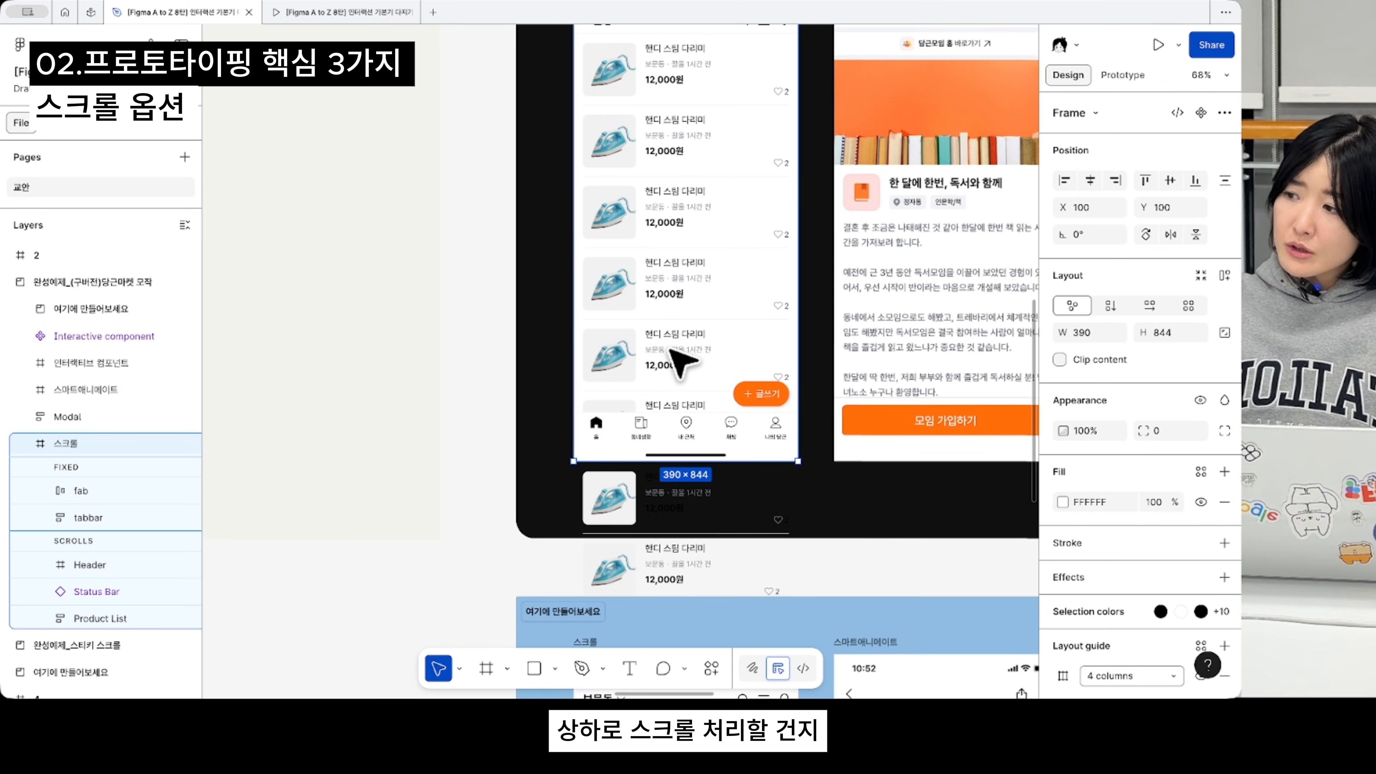
pyautogui.hscroll(-1, 677, 361)
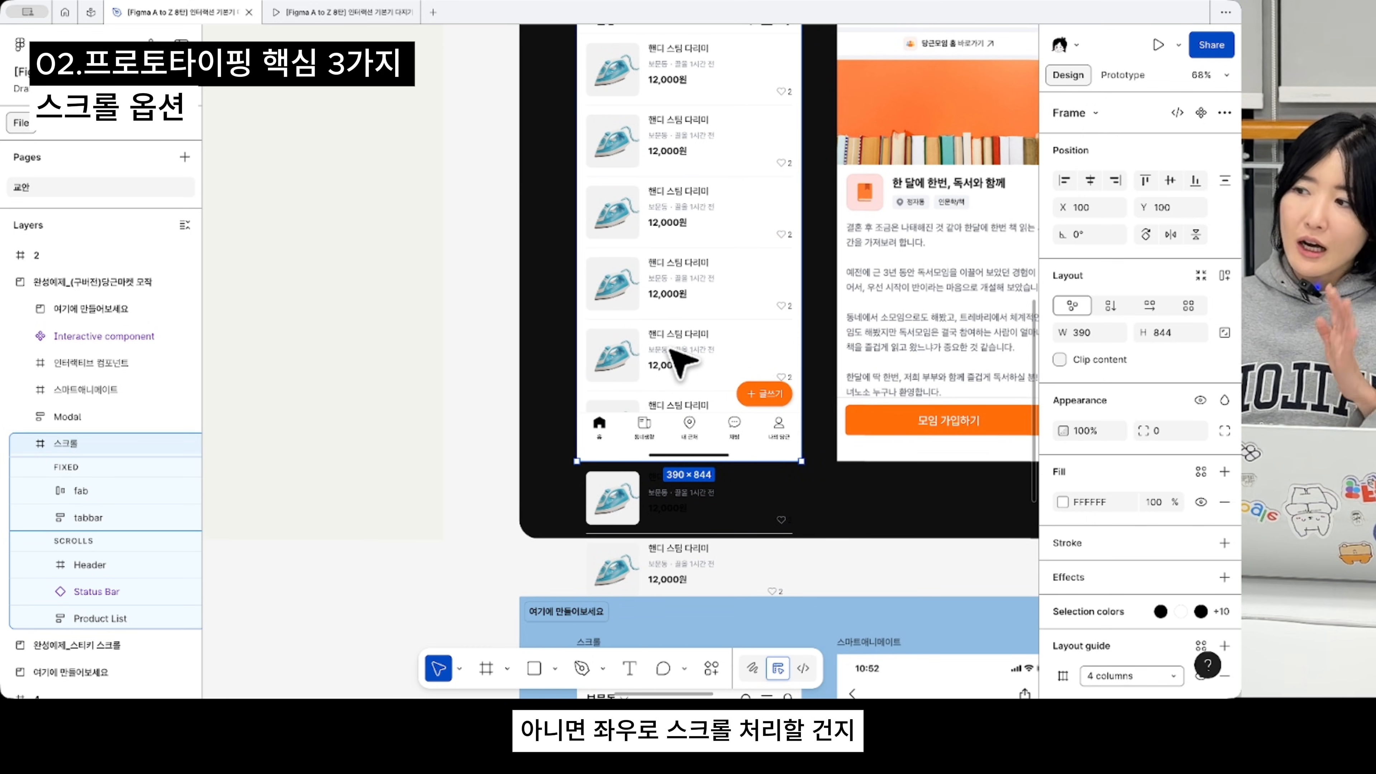
pyautogui.scroll(1, 672, 350)
pyautogui.hscroll(1, 659, 360)
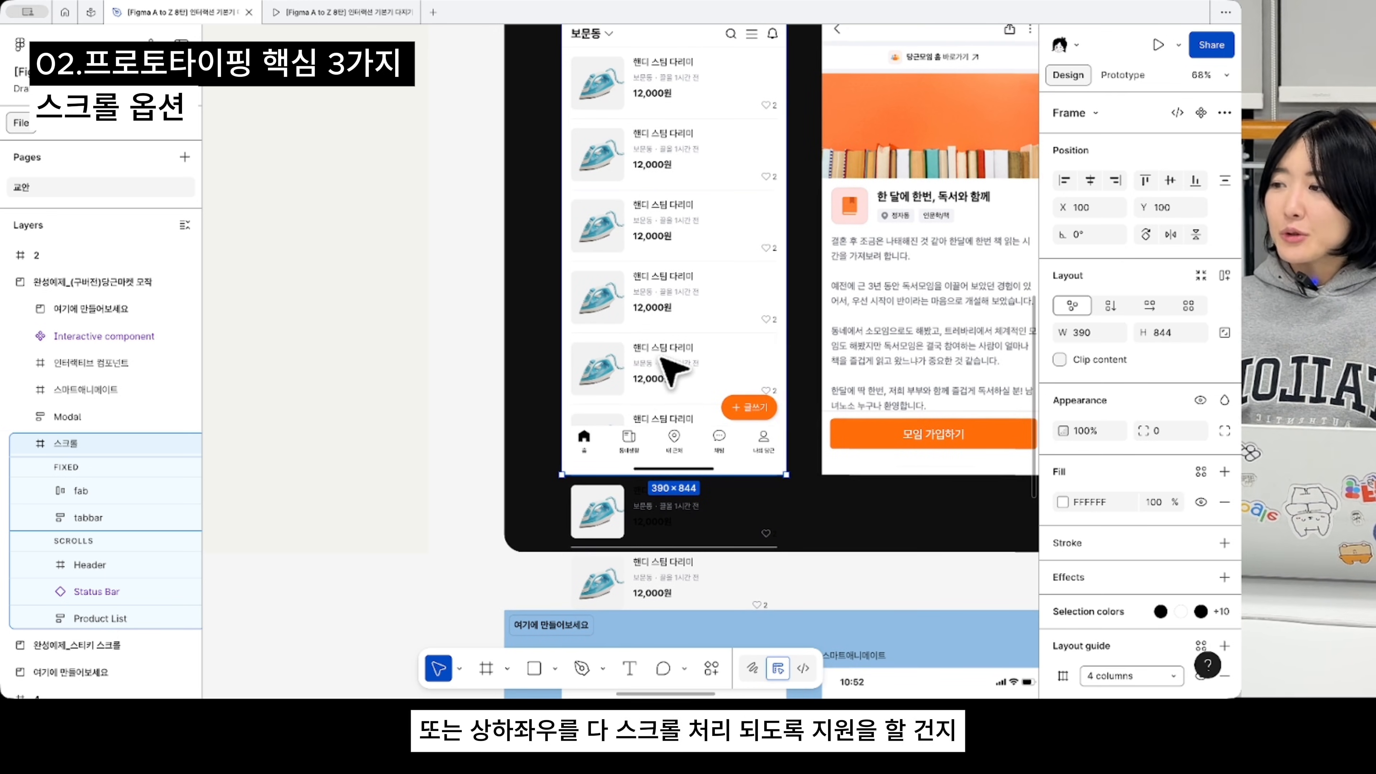
pyautogui.scroll(-1, 662, 358)
pyautogui.hscroll(-1, 662, 358)
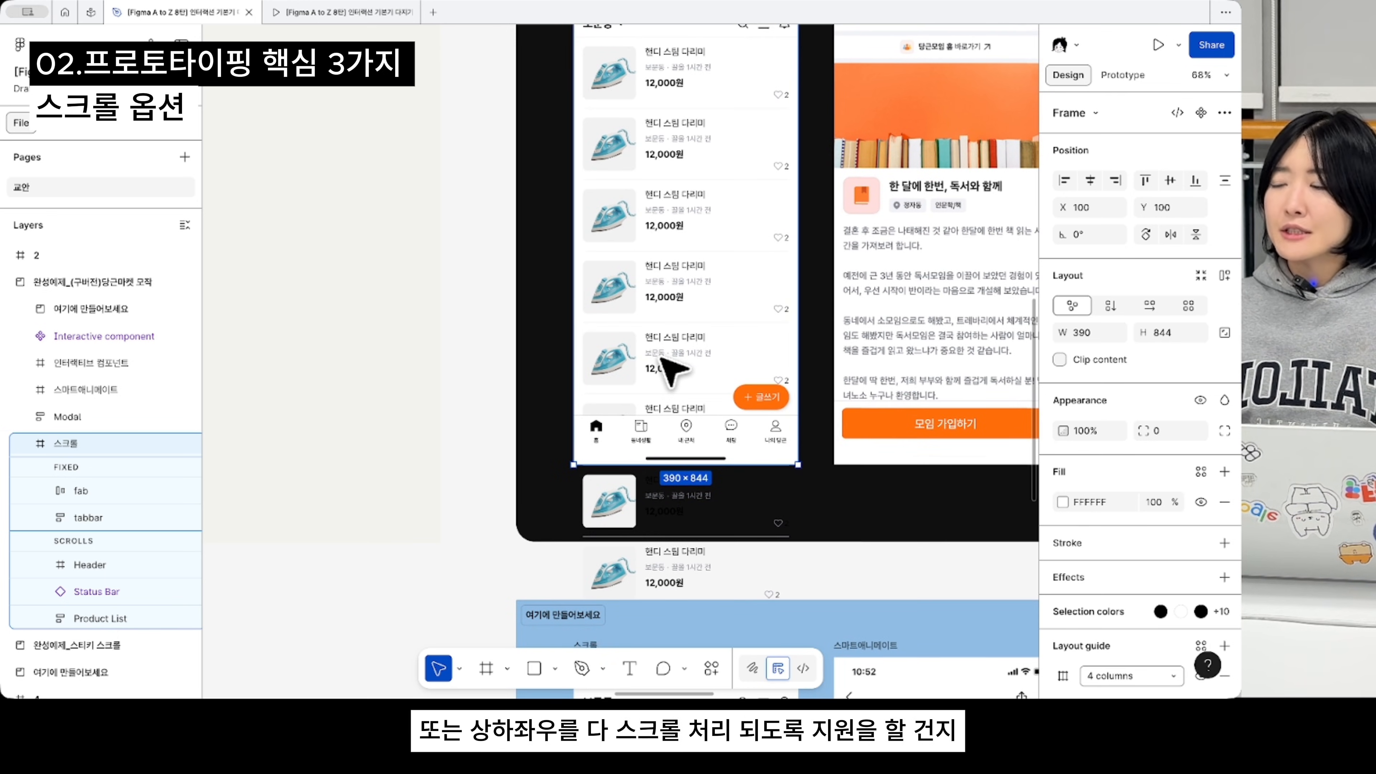
pyautogui.scroll(5, 661, 359)
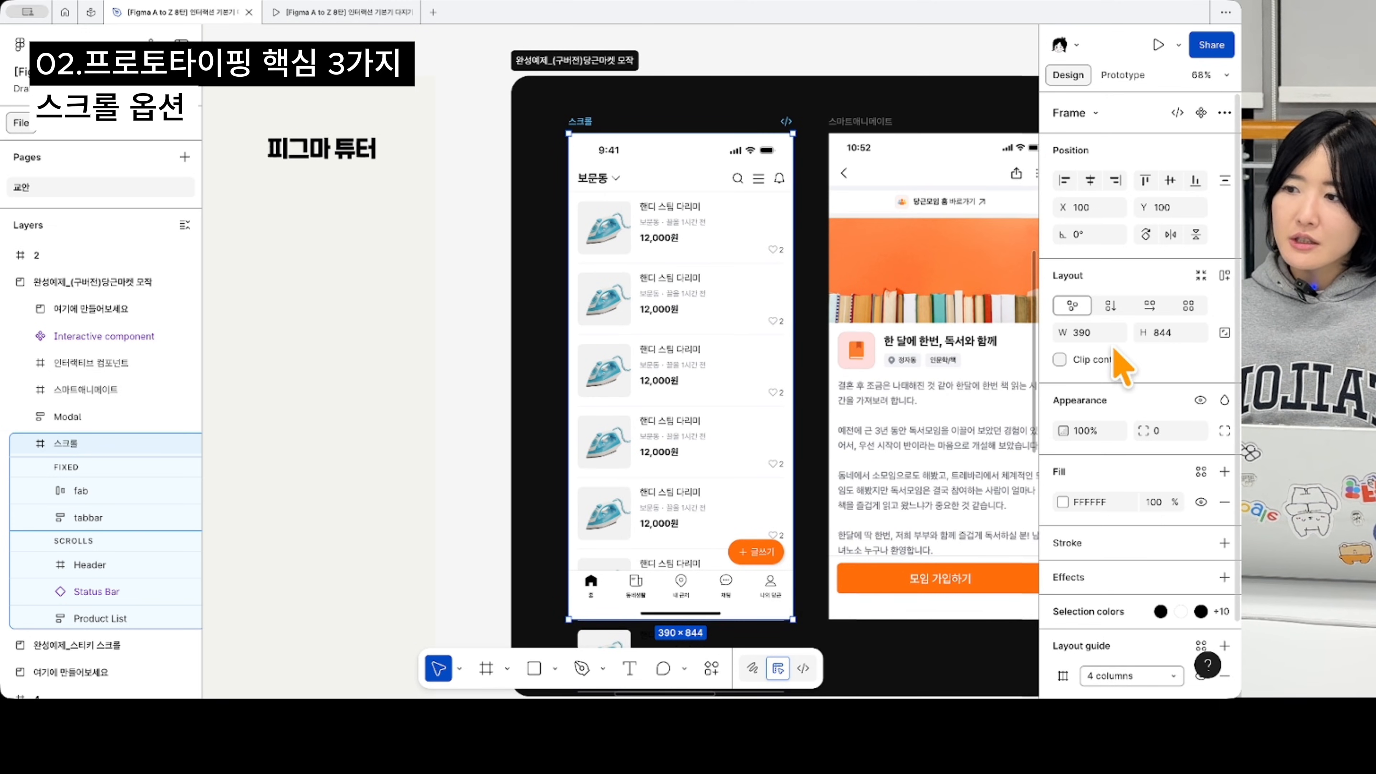
# - Turn Clip content back on for the 스크롤 frame
pyautogui.click(1061, 359)
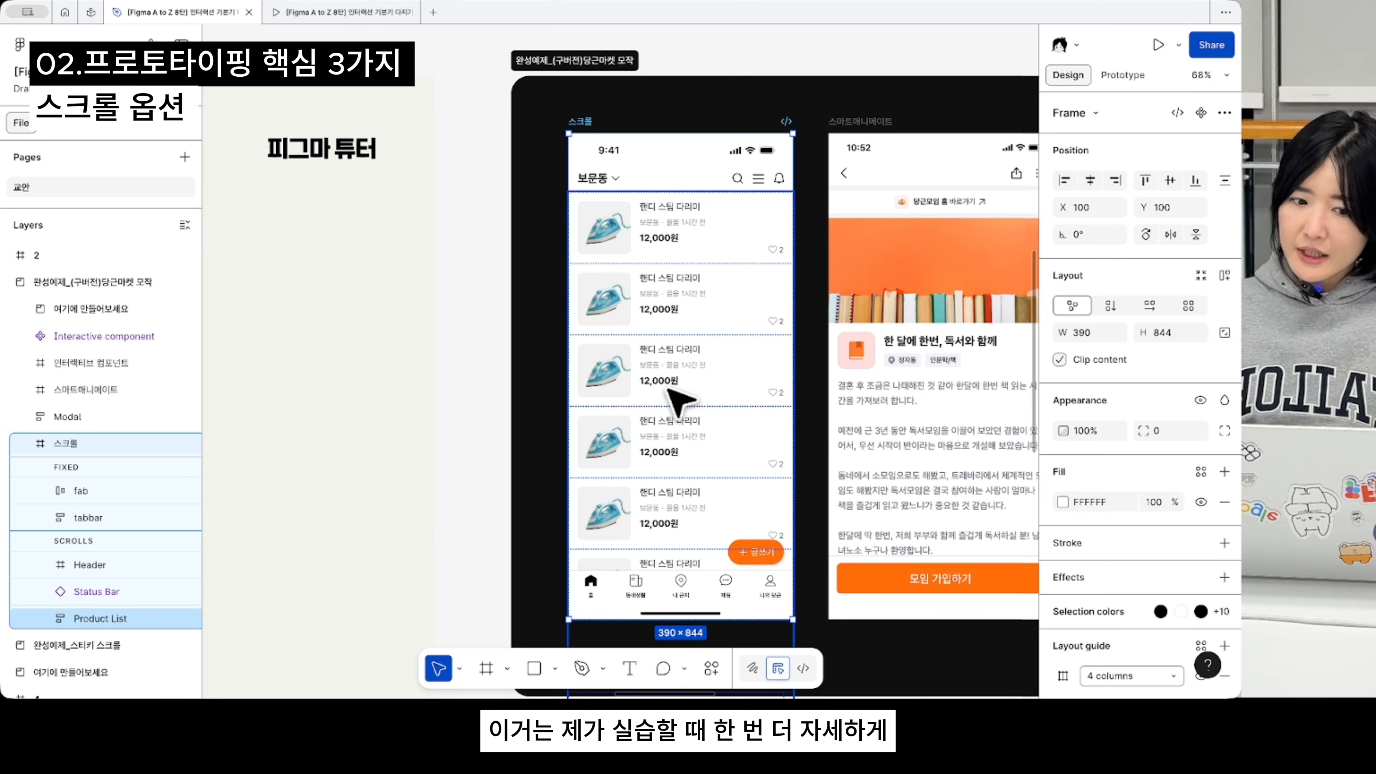
pyautogui.scroll(-3, 654, 394)
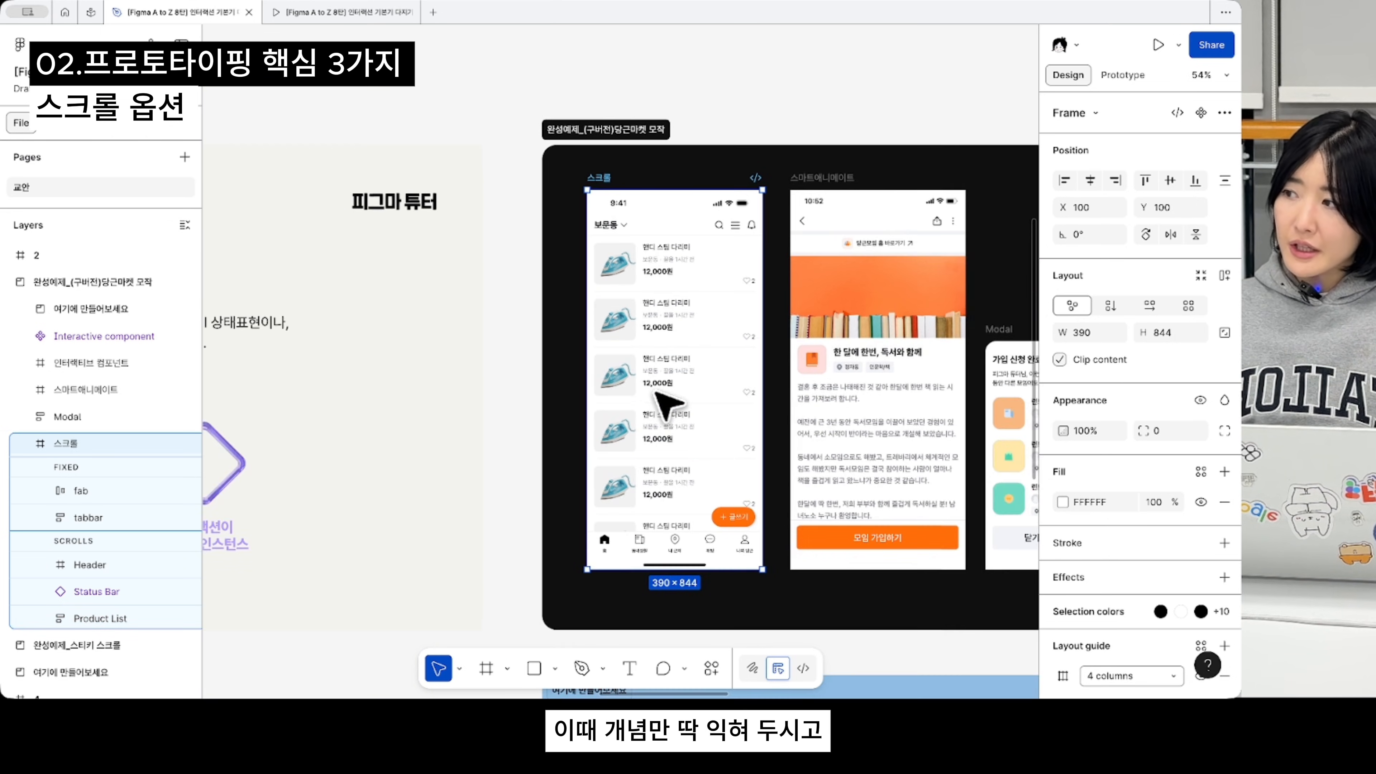
pyautogui.hscroll(-5, 645, 390)
pyautogui.scroll(-2, 666, 403)
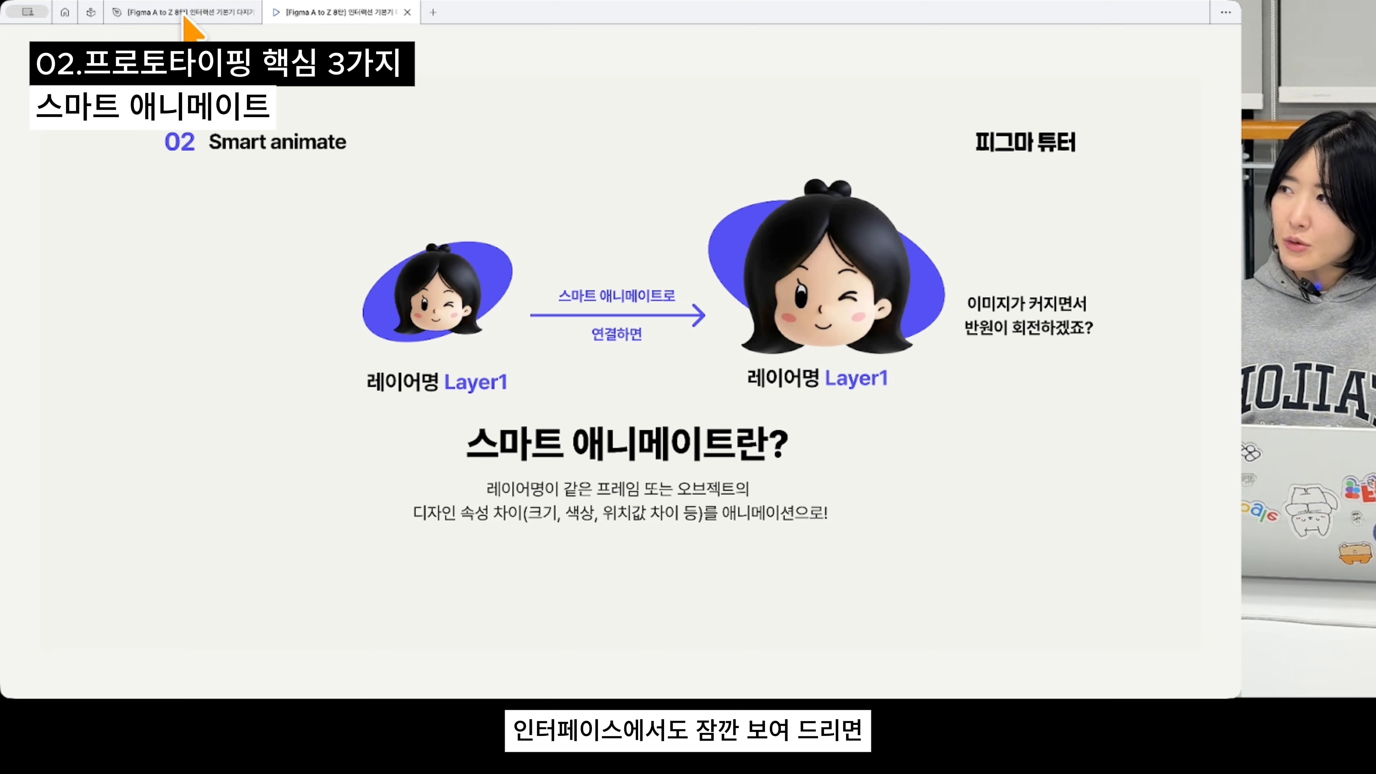
# - Return to the design file, open a tab's click interaction in the Interactive component set, and examine its Animation options, including Smart animate
pyautogui.moveTo(374, 201)
pyautogui.click(165, 14)
pyautogui.scroll(2, 623, 390)
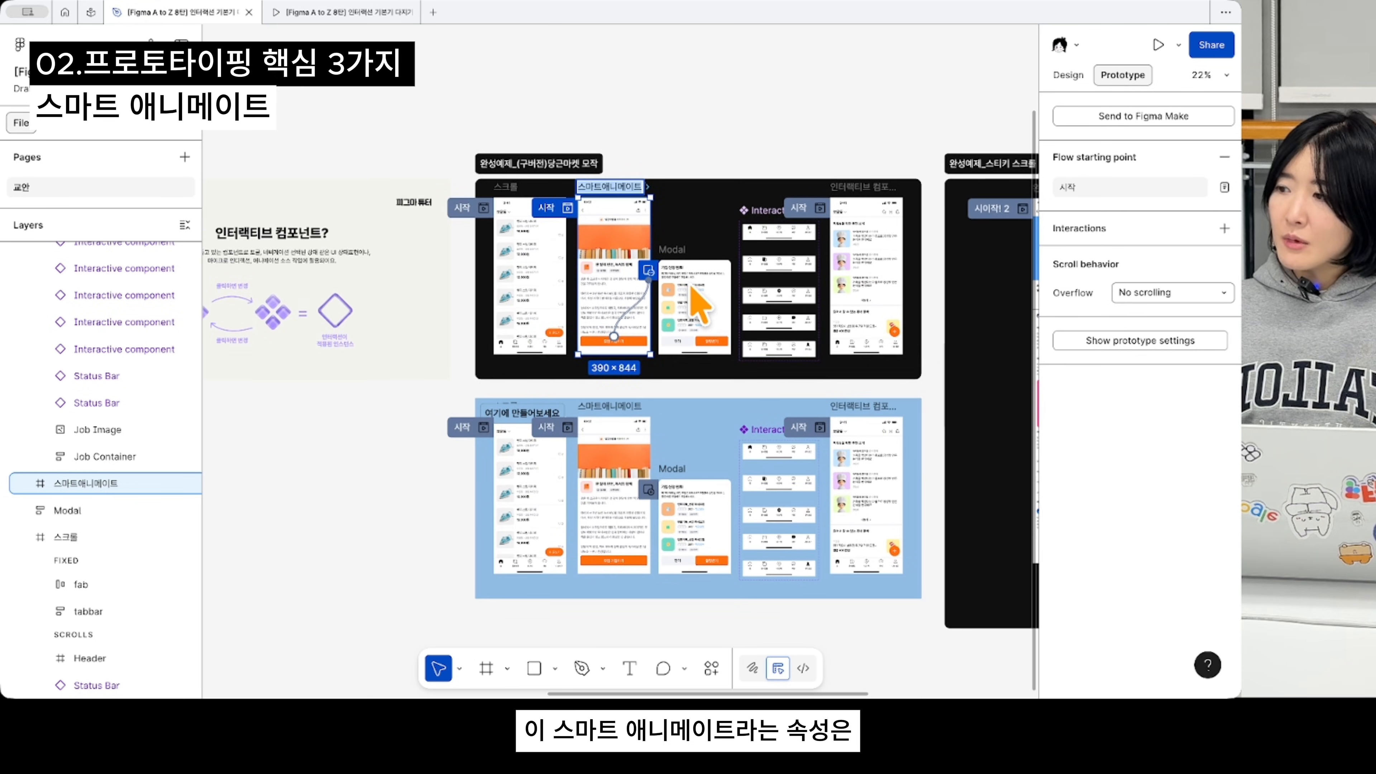
pyautogui.scroll(2, 623, 390)
pyautogui.scroll(2, 631, 398)
pyautogui.click(731, 363)
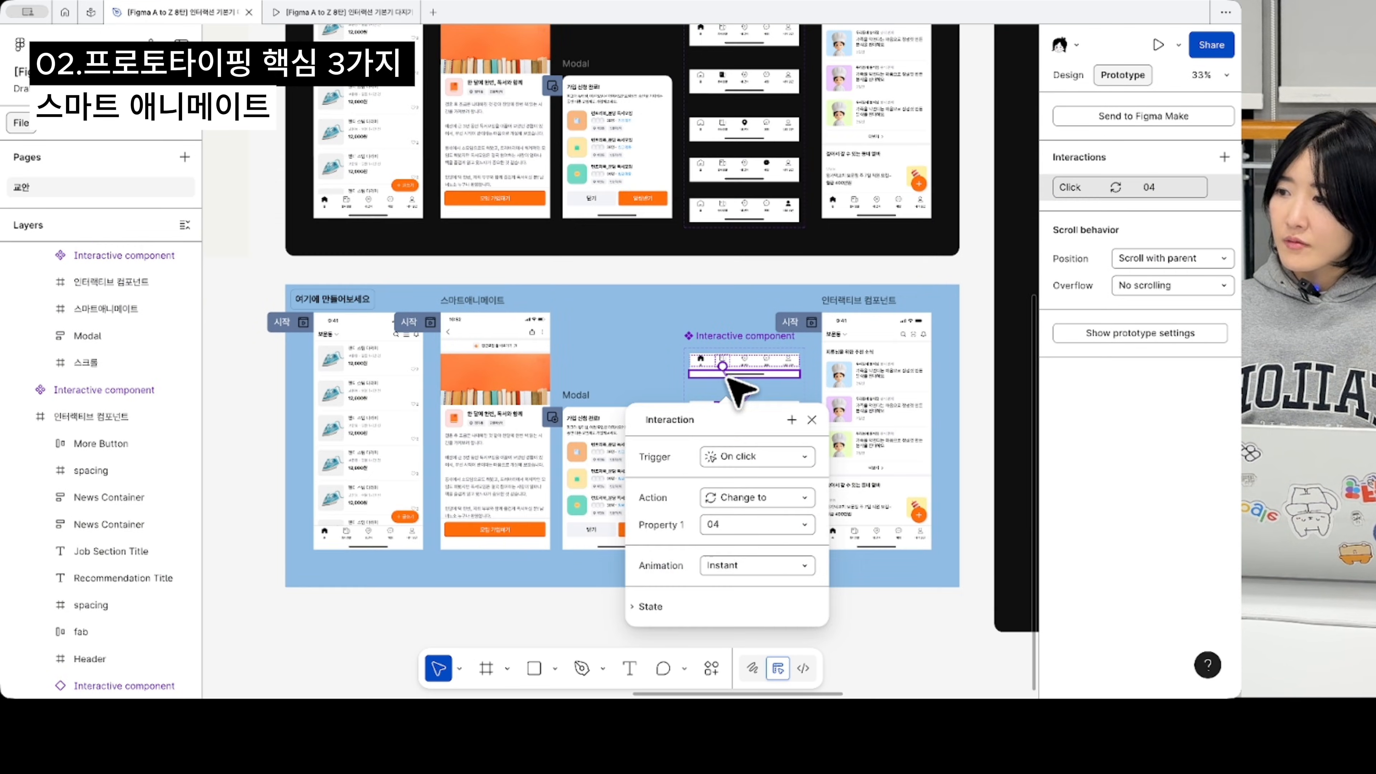
pyautogui.moveTo(723, 320); pyautogui.dragTo(718, 283)
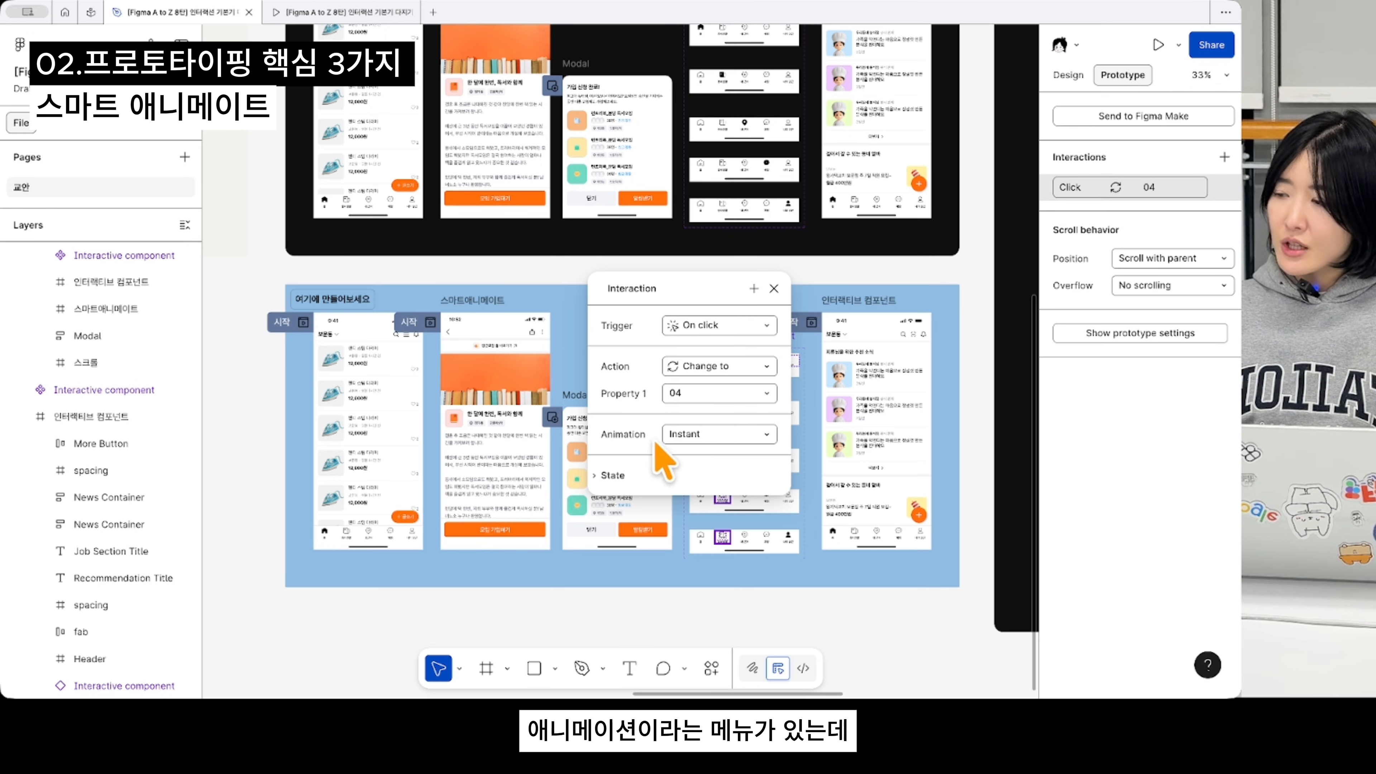
pyautogui.click(735, 450)
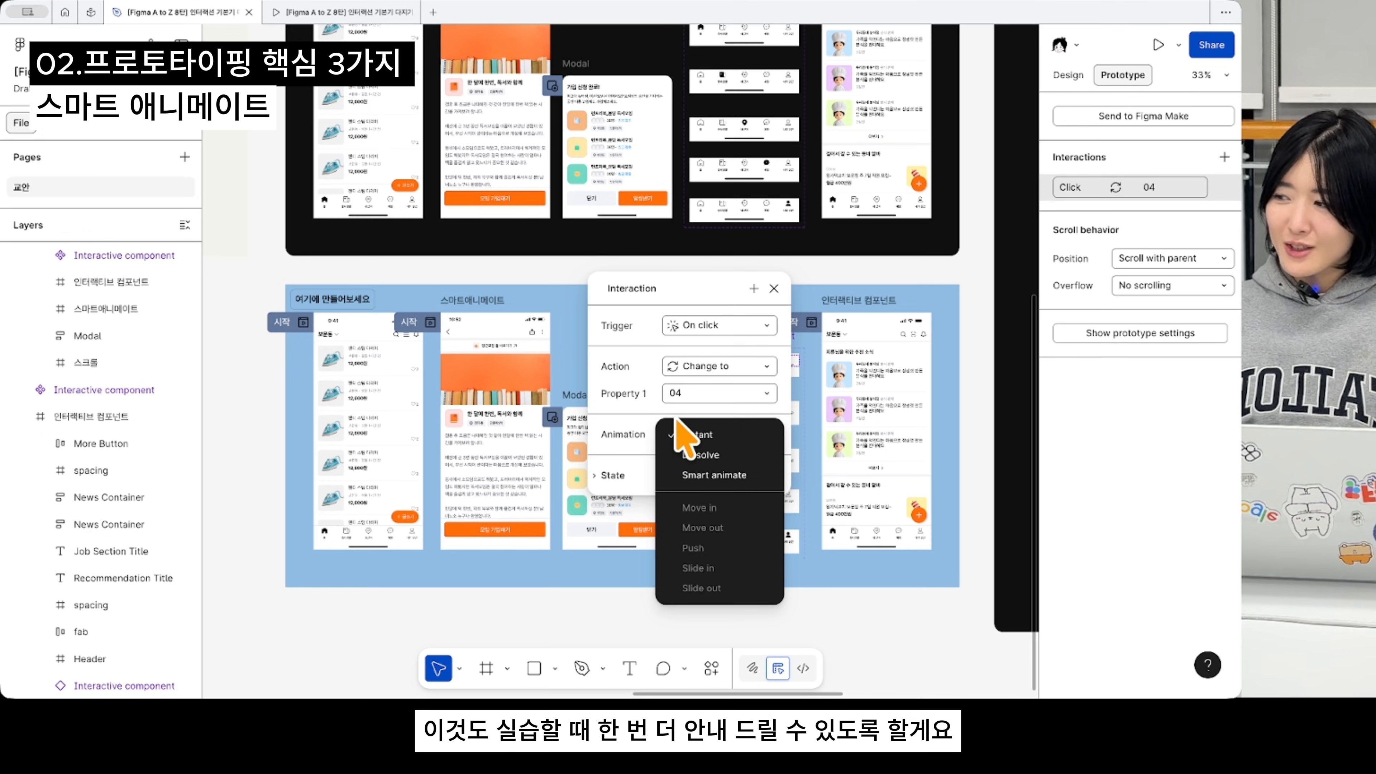
pyautogui.click(605, 398)
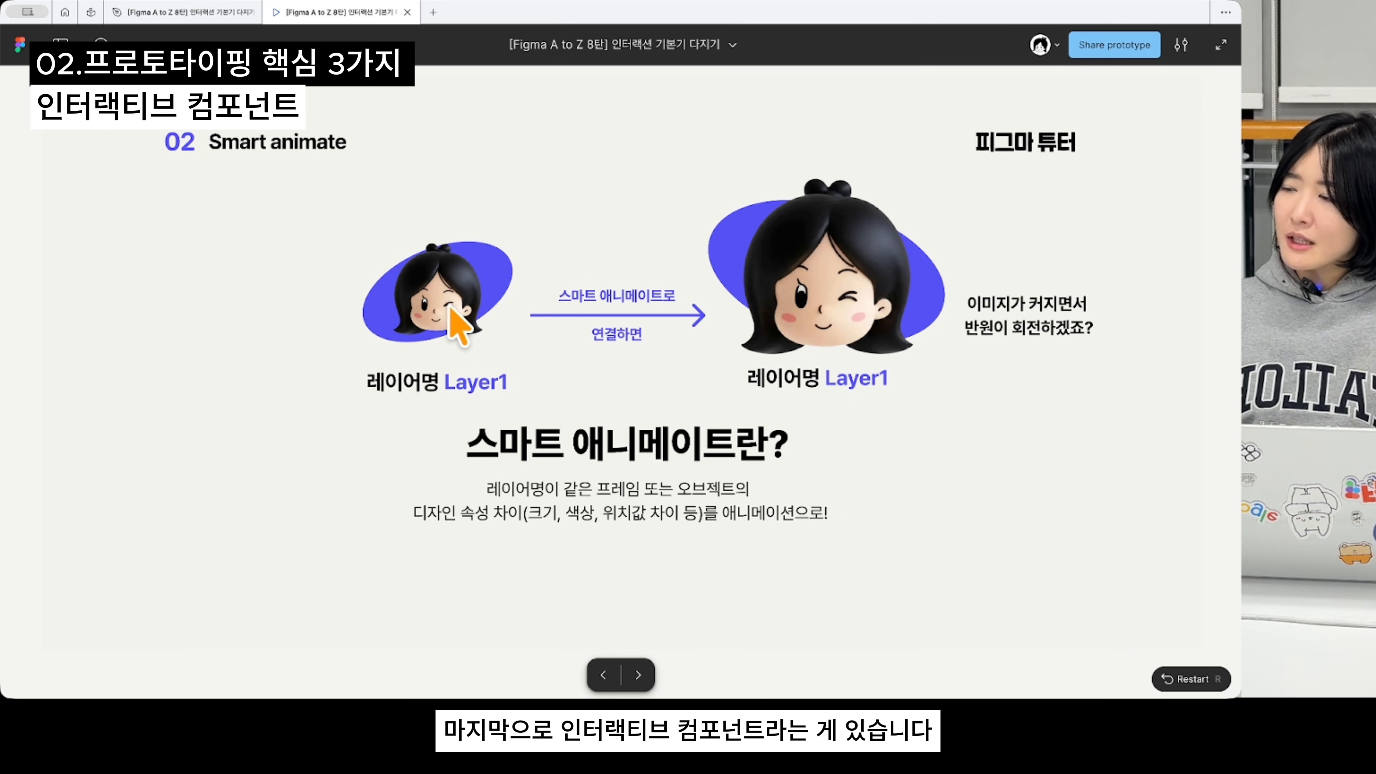
# - Advance the presentation to the interactive component slide, then return to the design file and select the first variant's tab bar
pyautogui.press('Right')
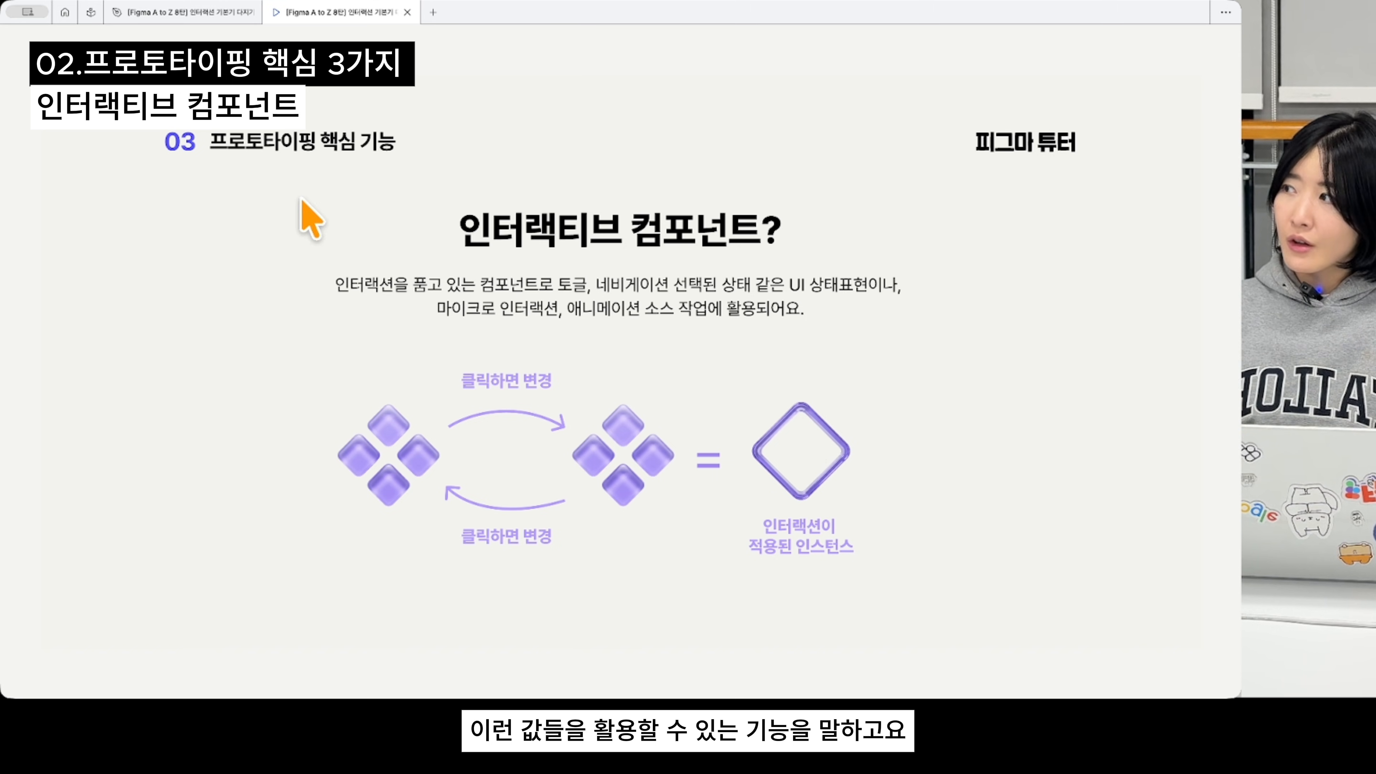
pyautogui.click(183, 13)
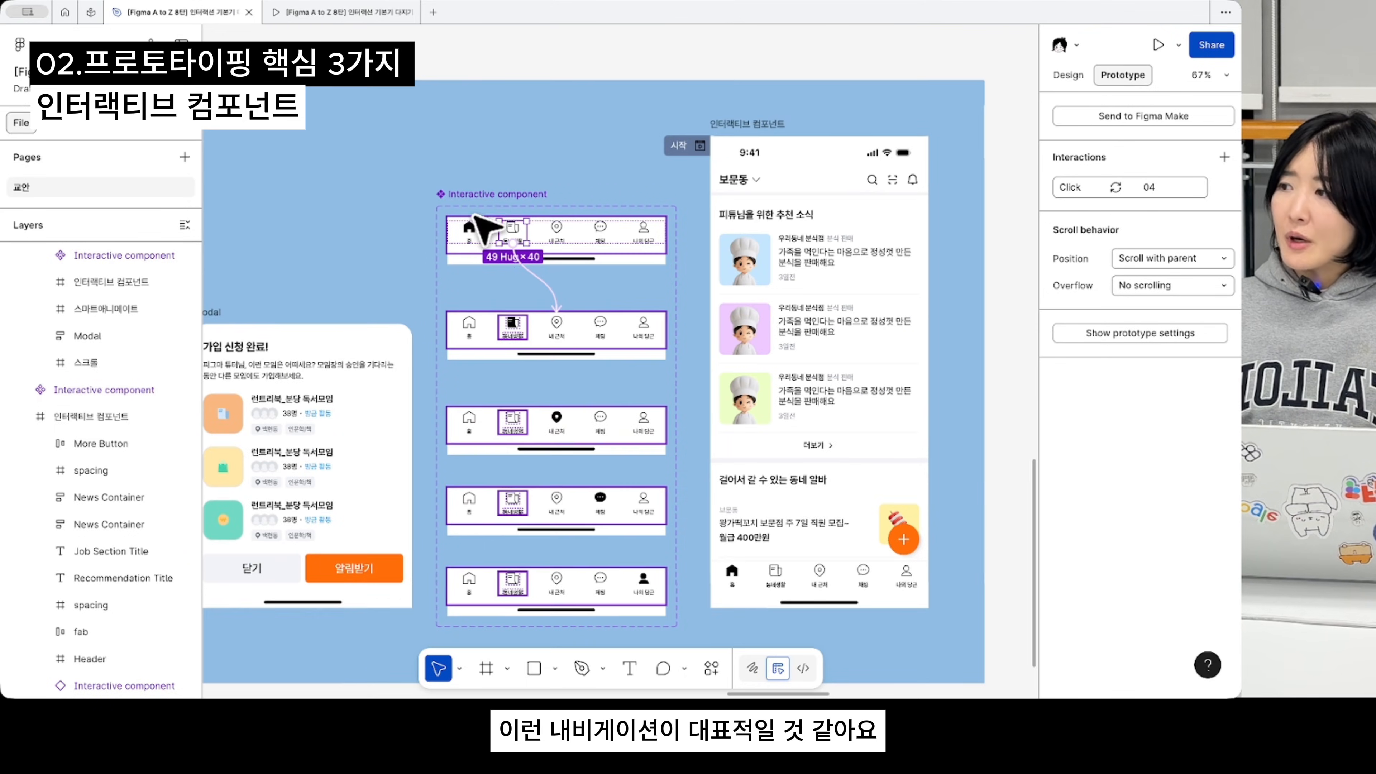
pyautogui.click(469, 225)
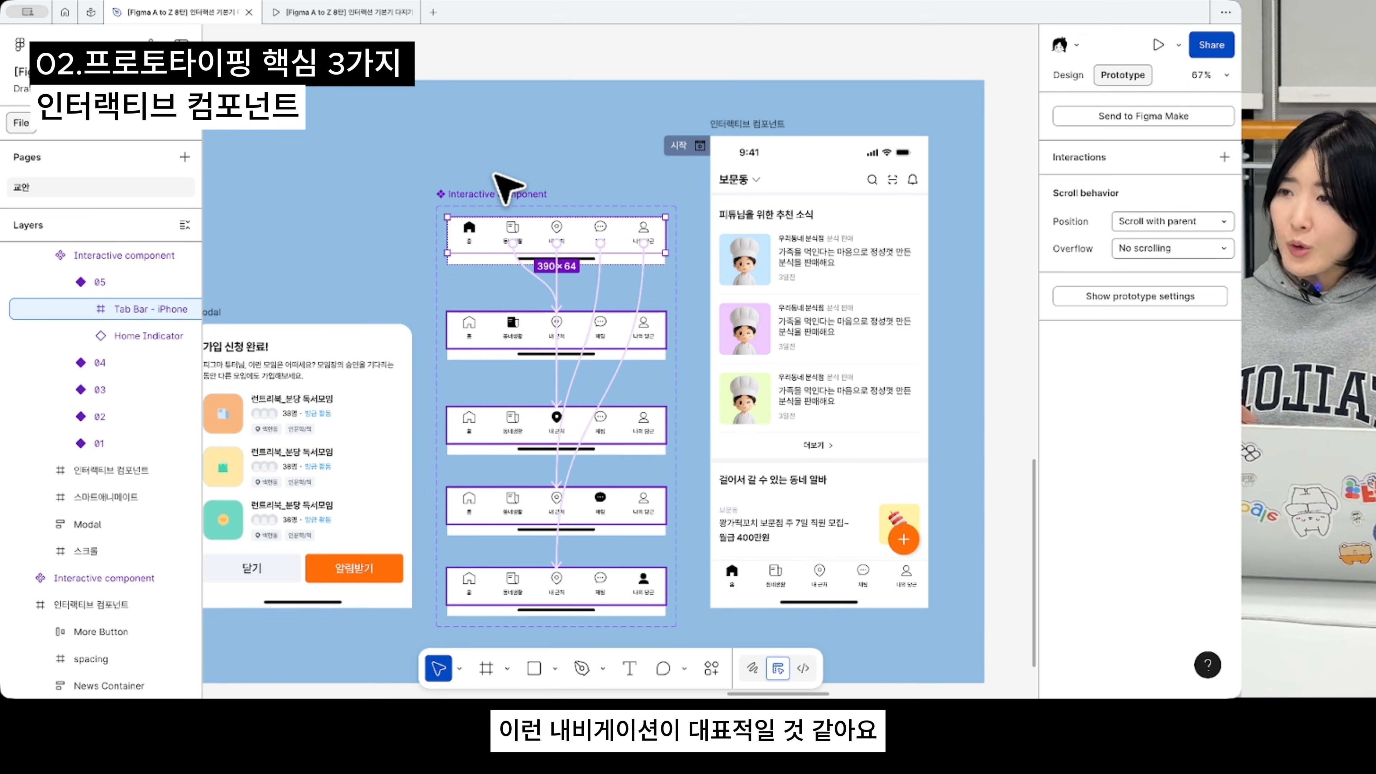
# - Examine the navigation bar variants in the Interactive component set, then clear the selection to inspect all their prototype connections
pyautogui.scroll(5, 566, 177)
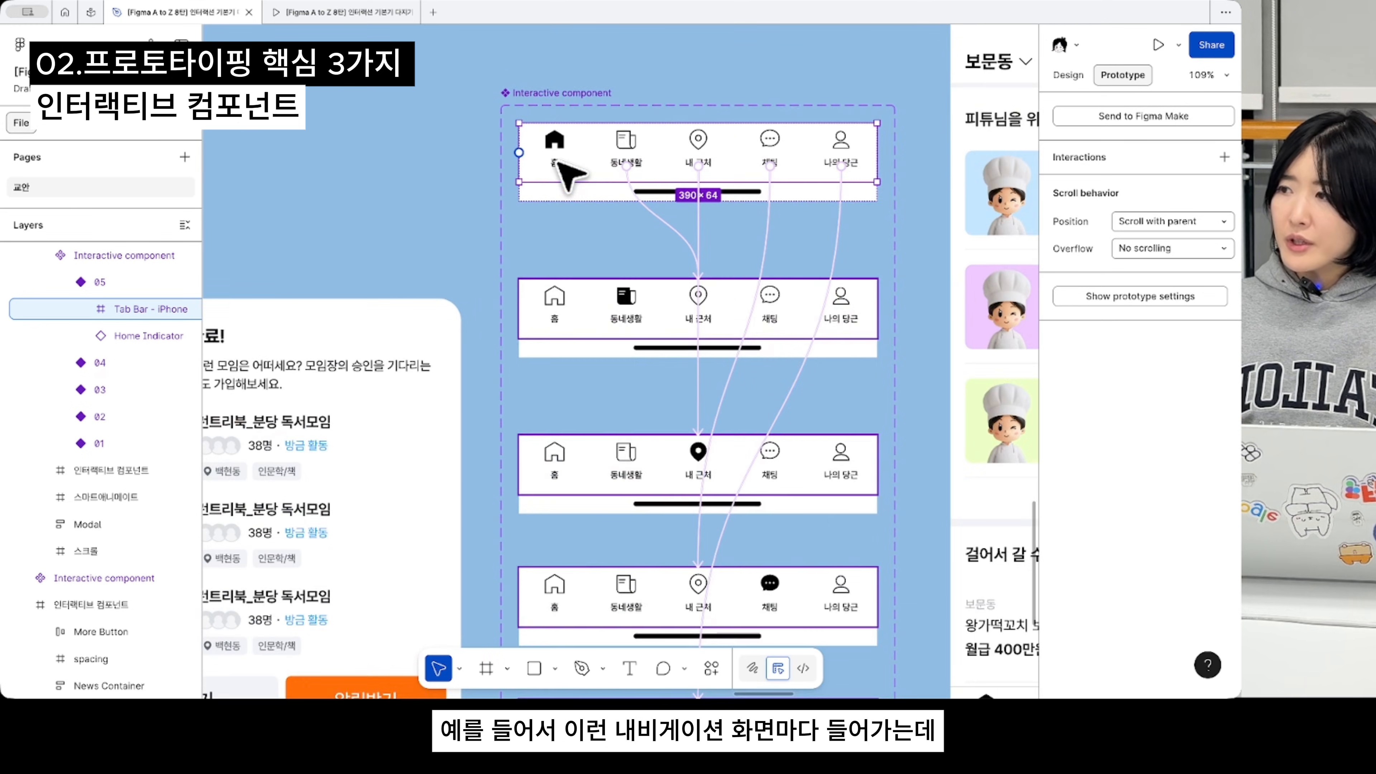
pyautogui.scroll(-2, 558, 162)
pyautogui.scroll(-1, 535, 169)
pyautogui.hscroll(1, 604, 206)
pyautogui.scroll(-1, 605, 210)
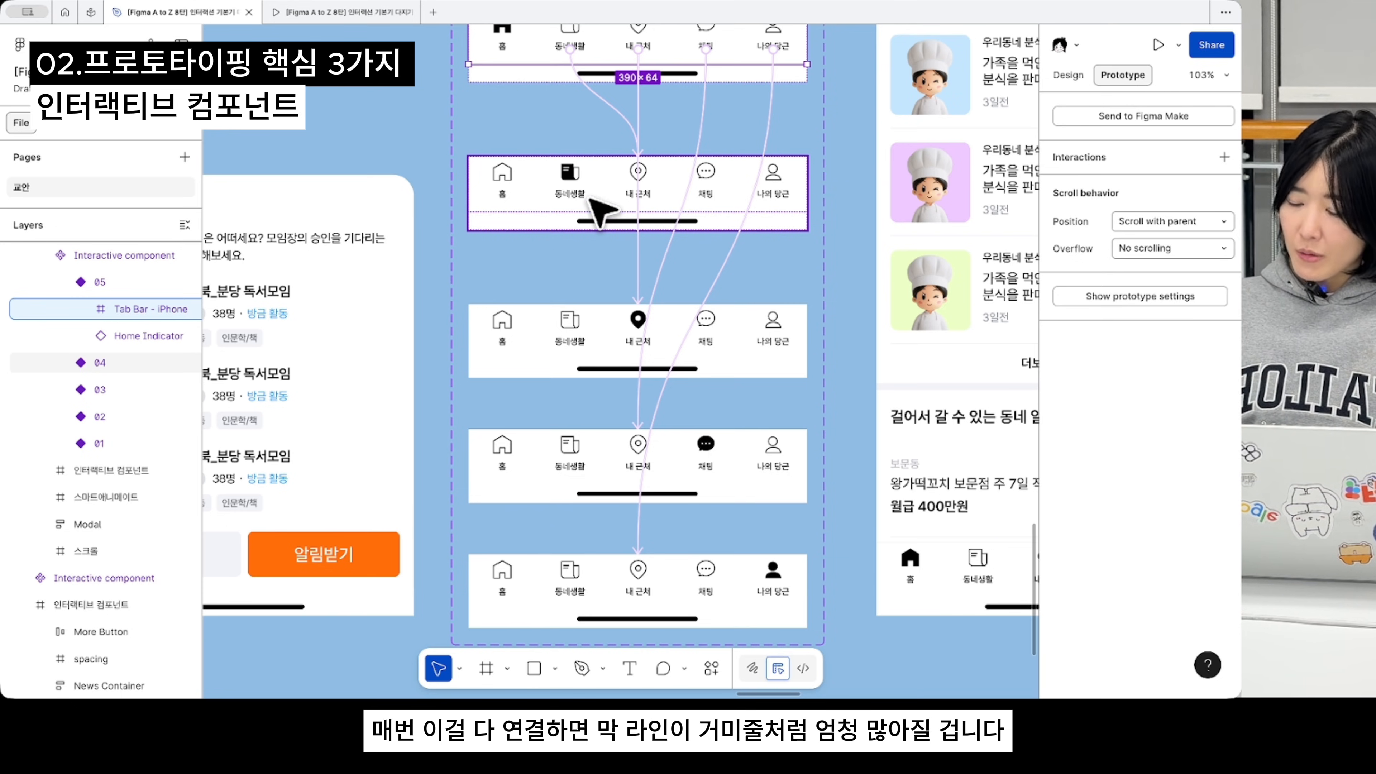
pyautogui.scroll(4, 595, 212)
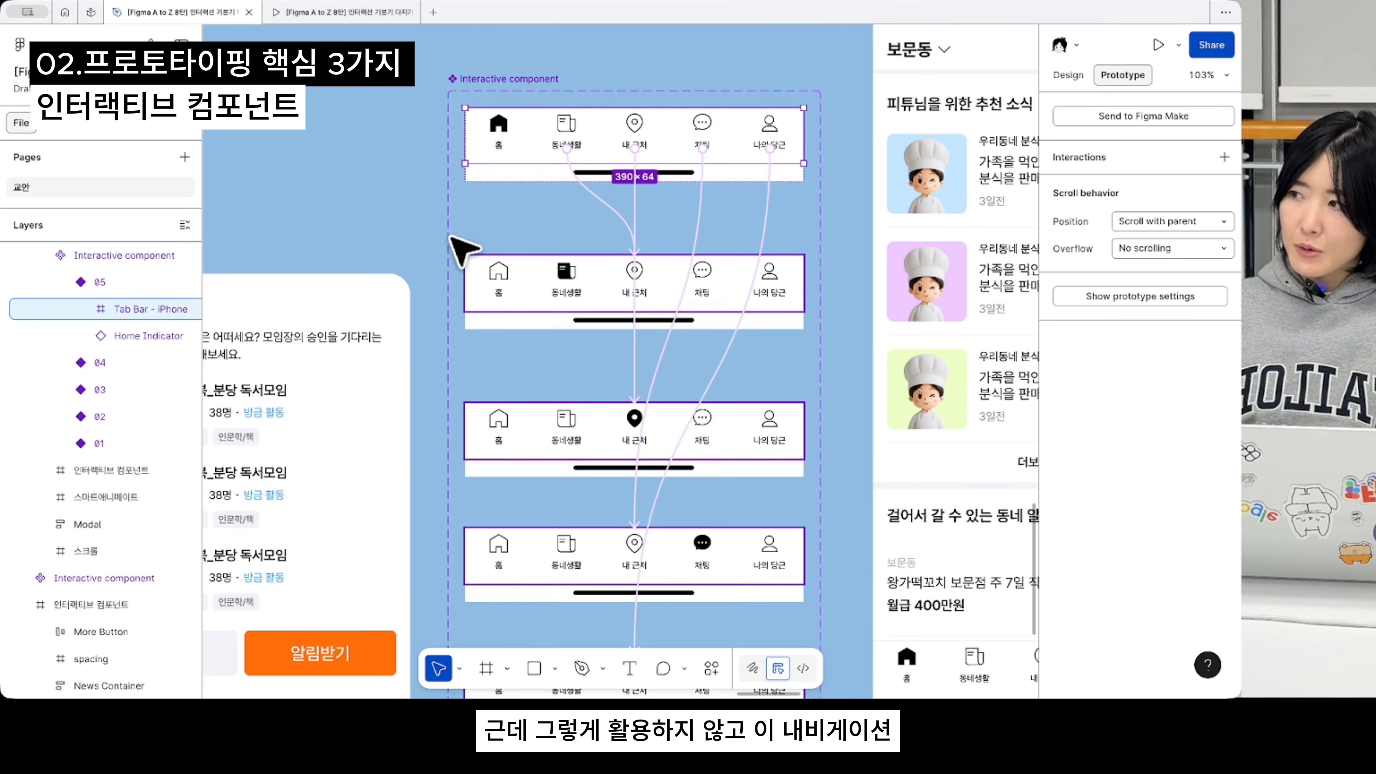
pyautogui.scroll(-1, 460, 249)
pyautogui.press('Escape')
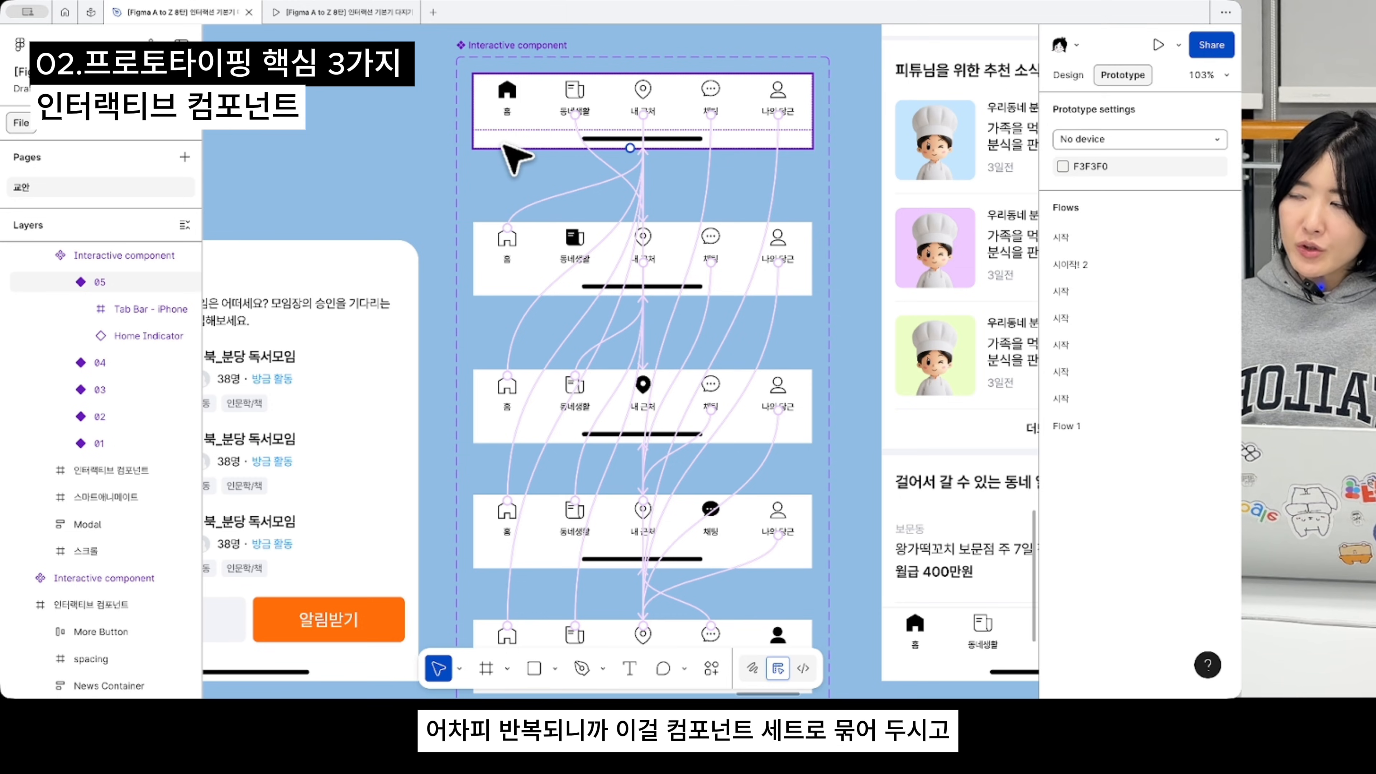
# - Select the Interactive component set, then preview the light-blue section's 인터랙티브 컴포넌트 flow and try several tabs in its navigation bar
pyautogui.click(514, 48)
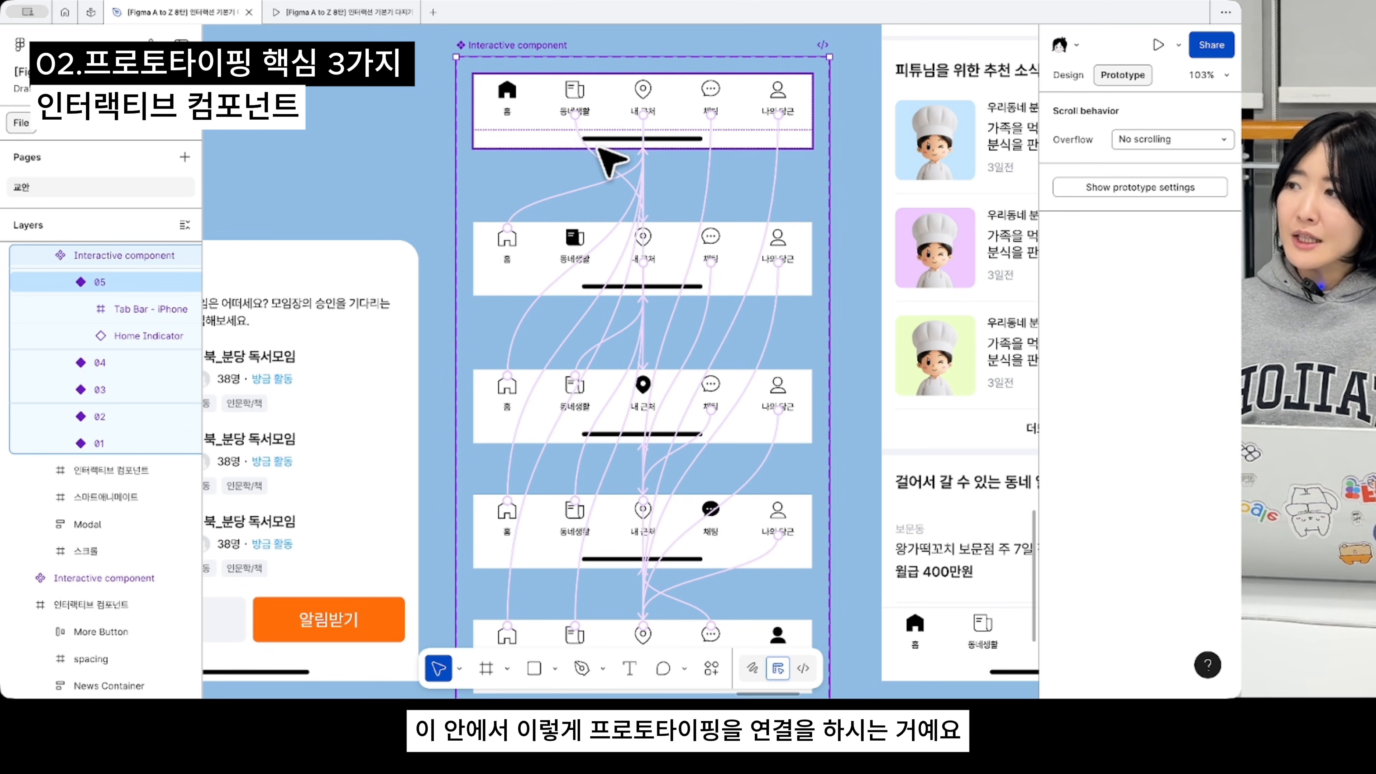
pyautogui.scroll(-10, 596, 265)
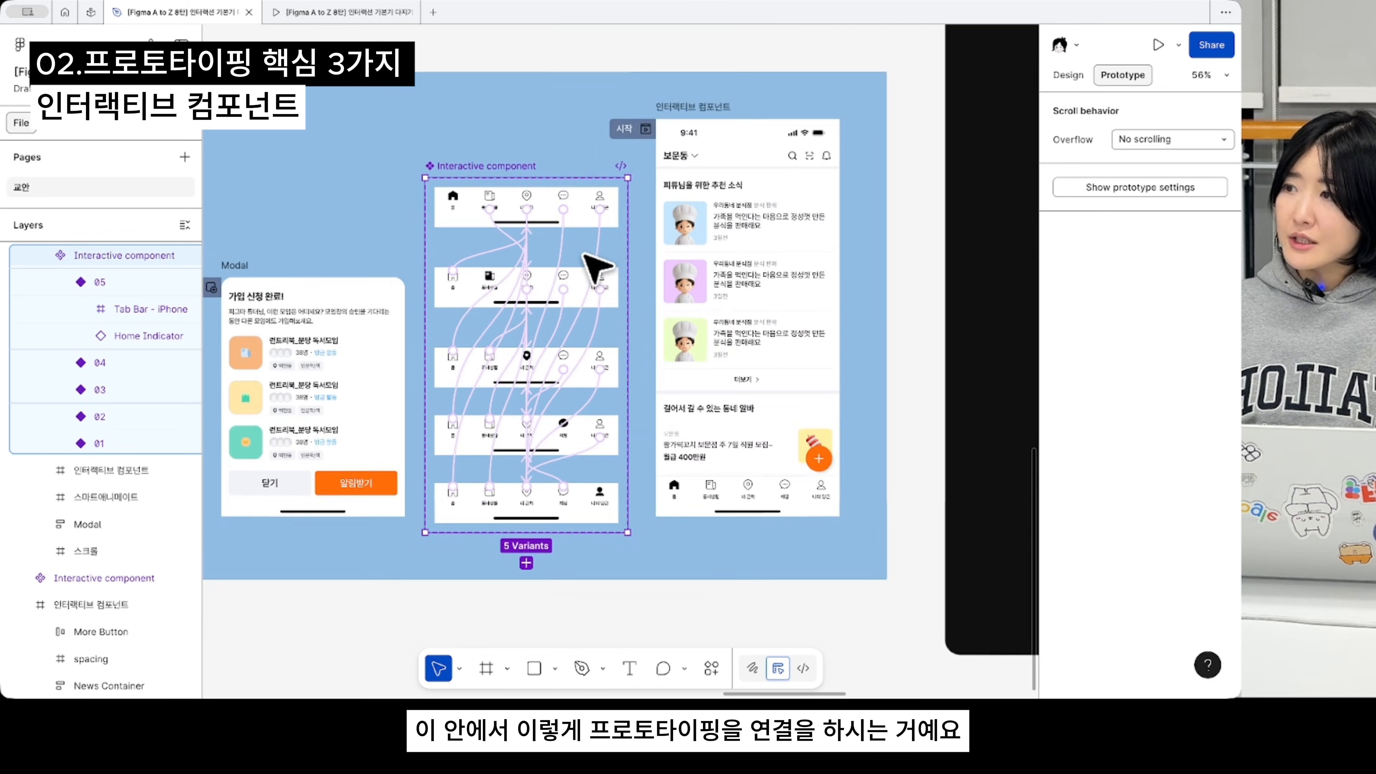
pyautogui.scroll(2, 584, 253)
pyautogui.hscroll(-2, 584, 253)
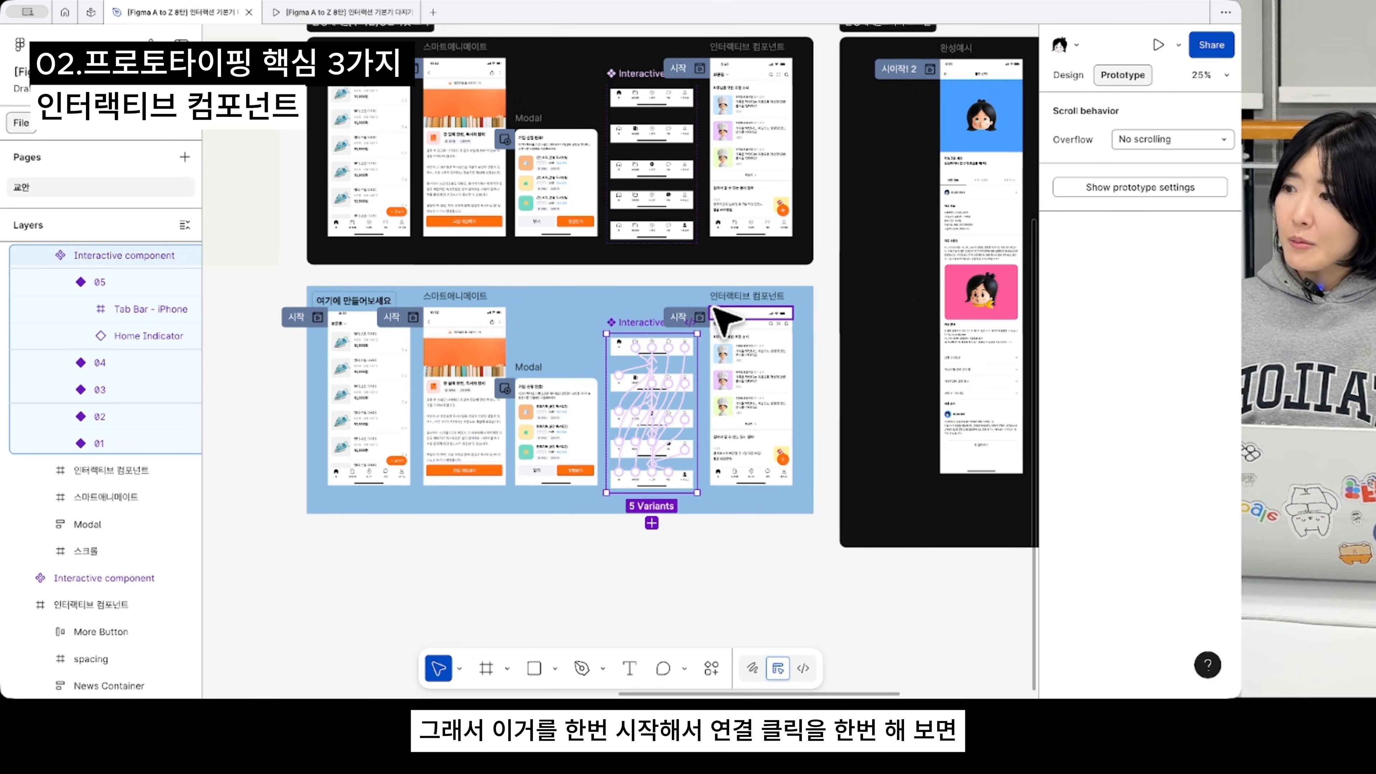
pyautogui.click(701, 317)
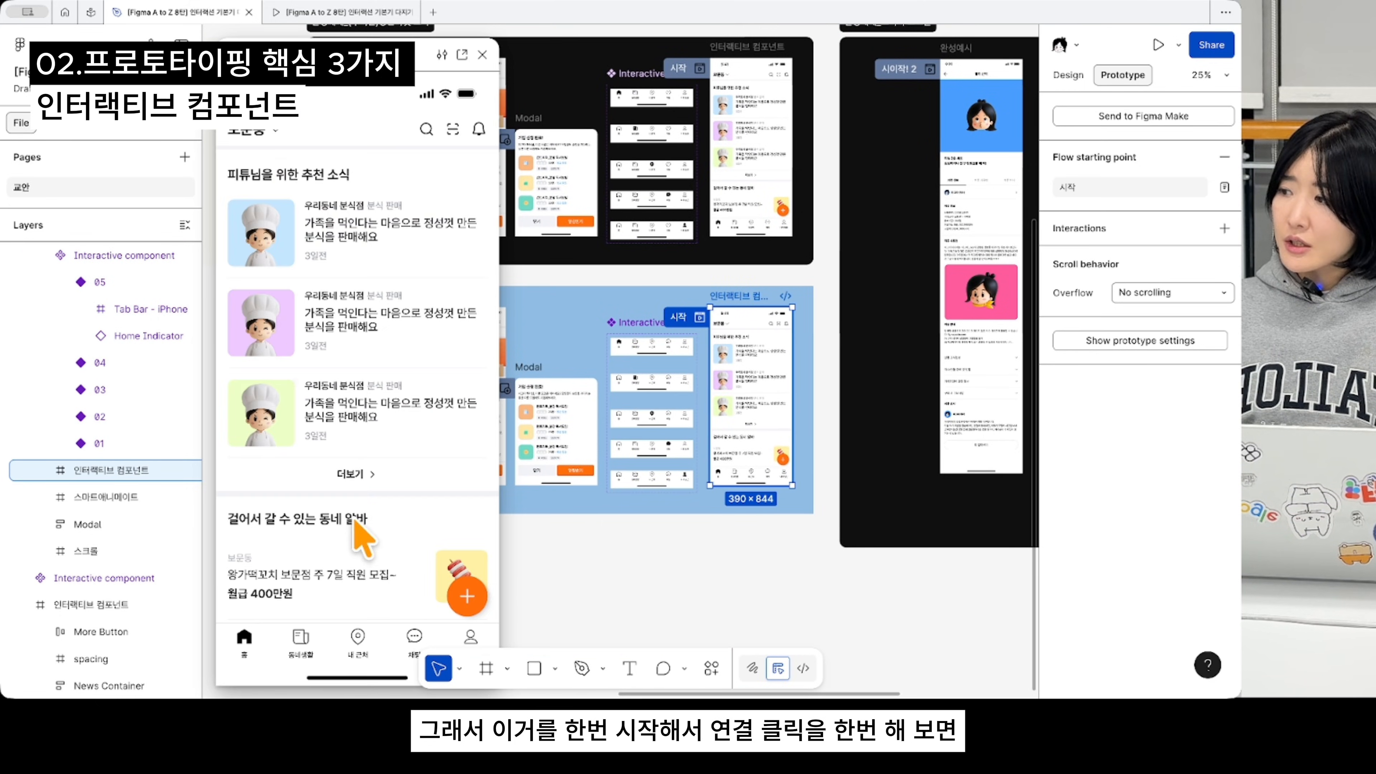
pyautogui.click(414, 639)
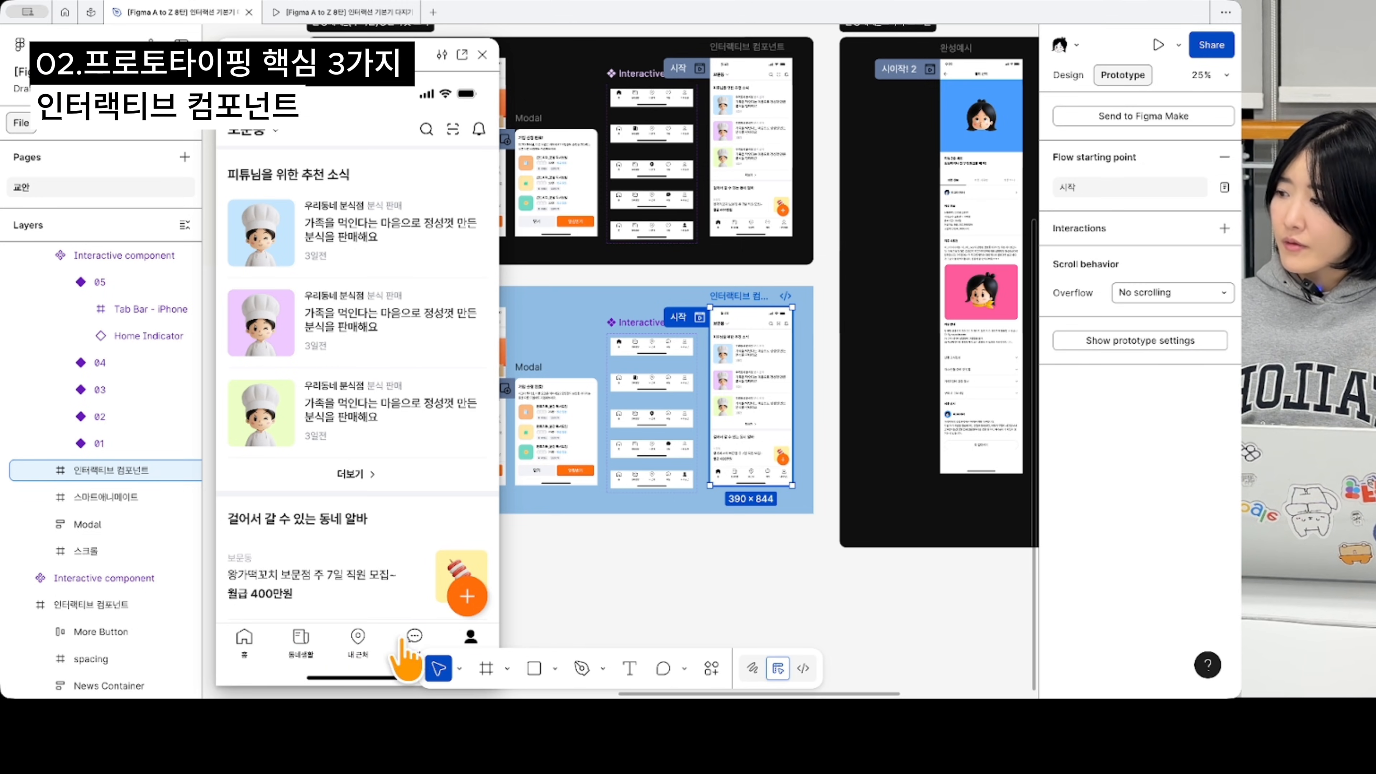
pyautogui.click(357, 639)
pyautogui.click(224, 657)
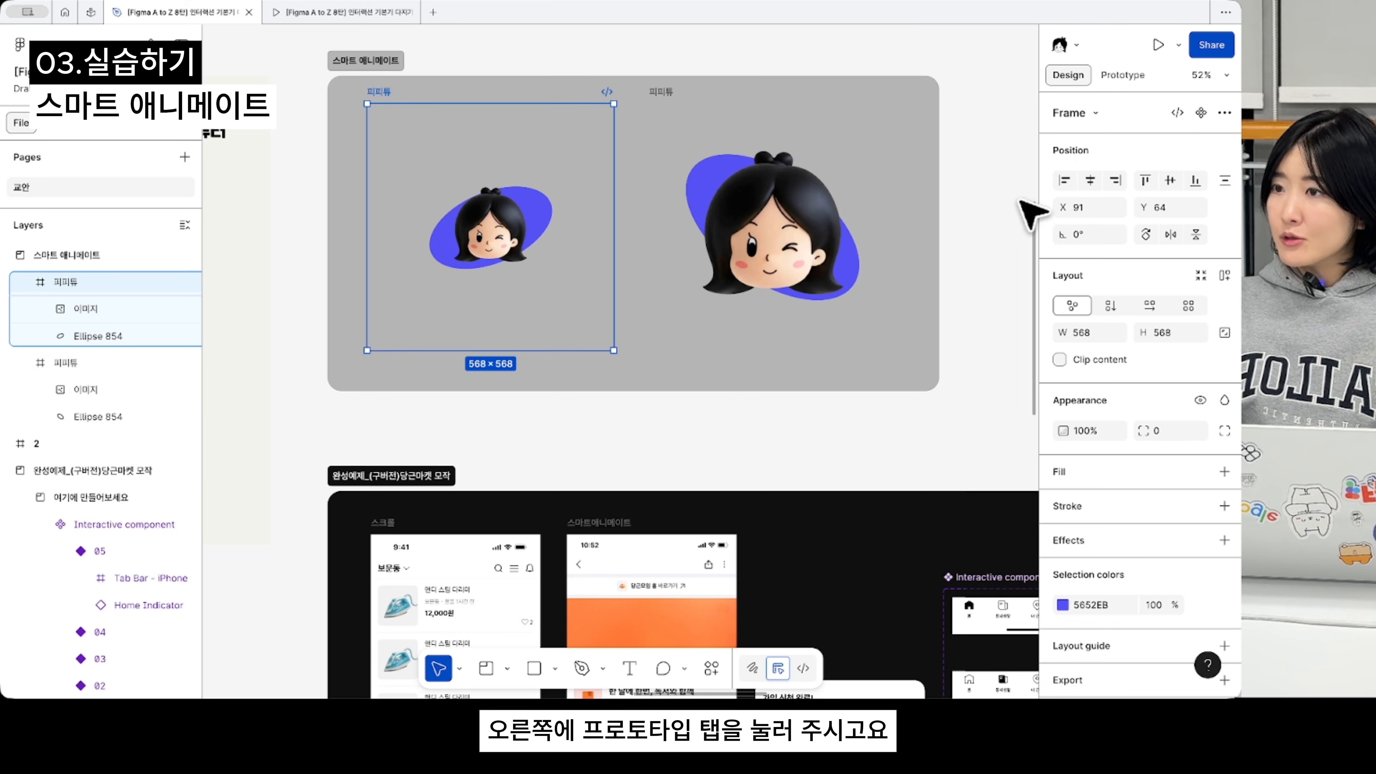
# - In prototype mode, connect the small-character 피피튜 frame to the large-character 피피튜 frame with an On click, Navigate to interaction
pyautogui.click(1124, 75)
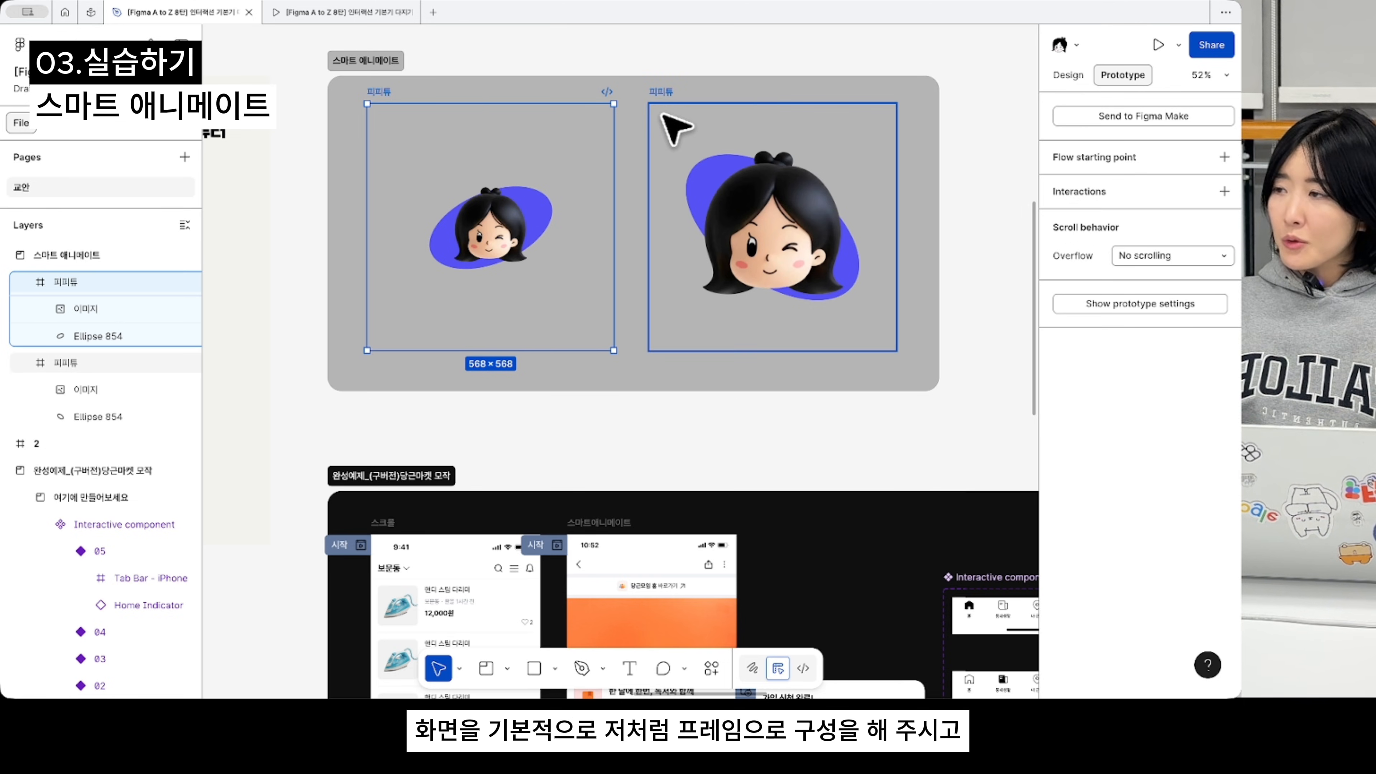
pyautogui.click(574, 145)
pyautogui.scroll(3, 576, 148)
pyautogui.click(331, 129)
pyautogui.scroll(2, 625, 255)
pyautogui.scroll(4, 627, 256)
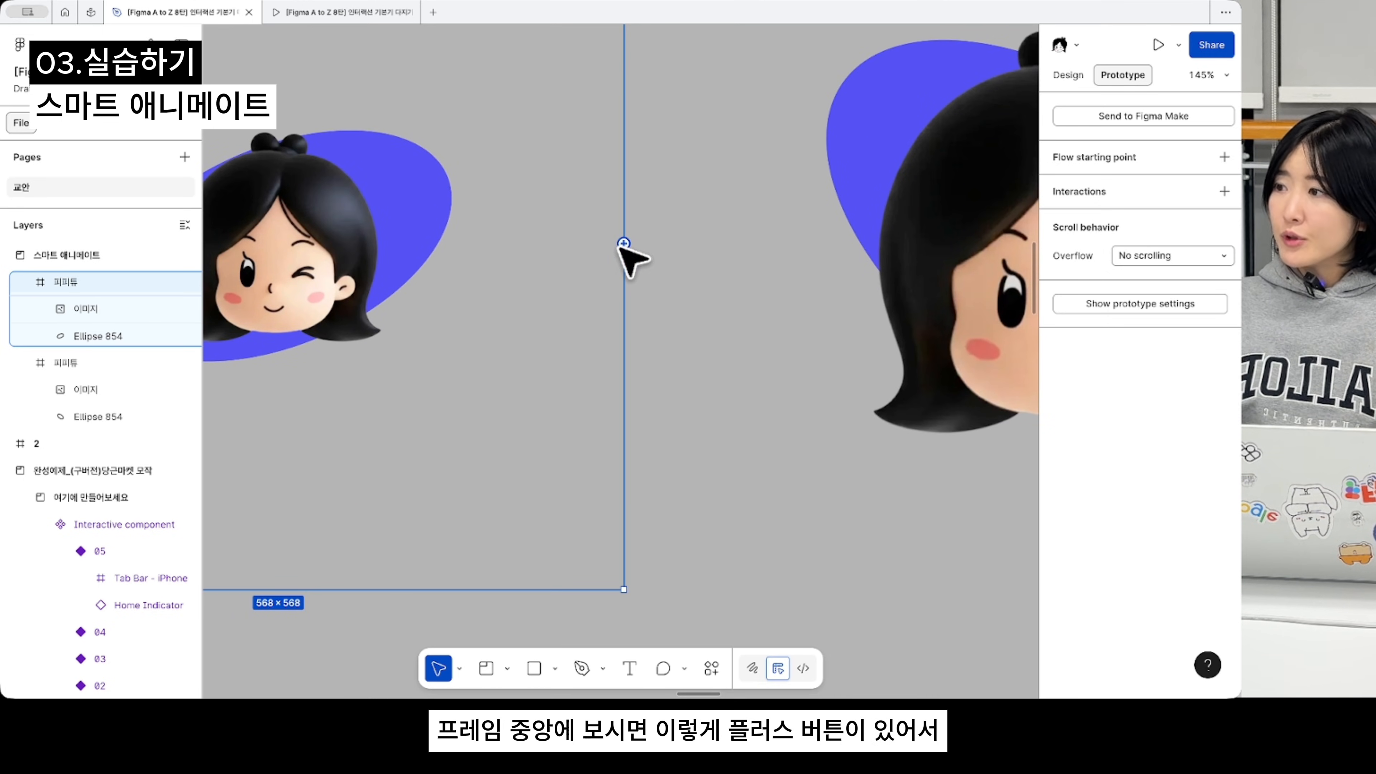
pyautogui.scroll(-5, 618, 248)
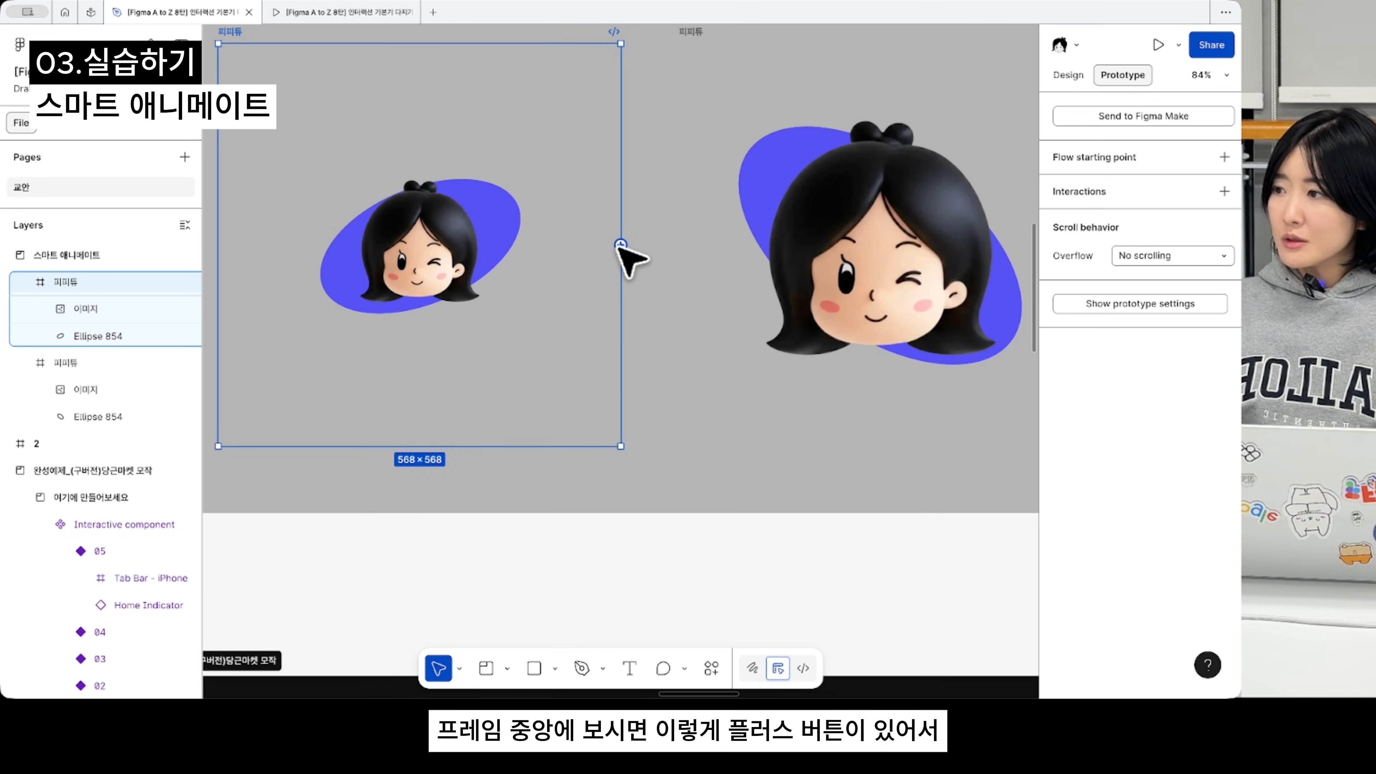
pyautogui.scroll(-2, 618, 248)
pyautogui.scroll(3, 619, 245)
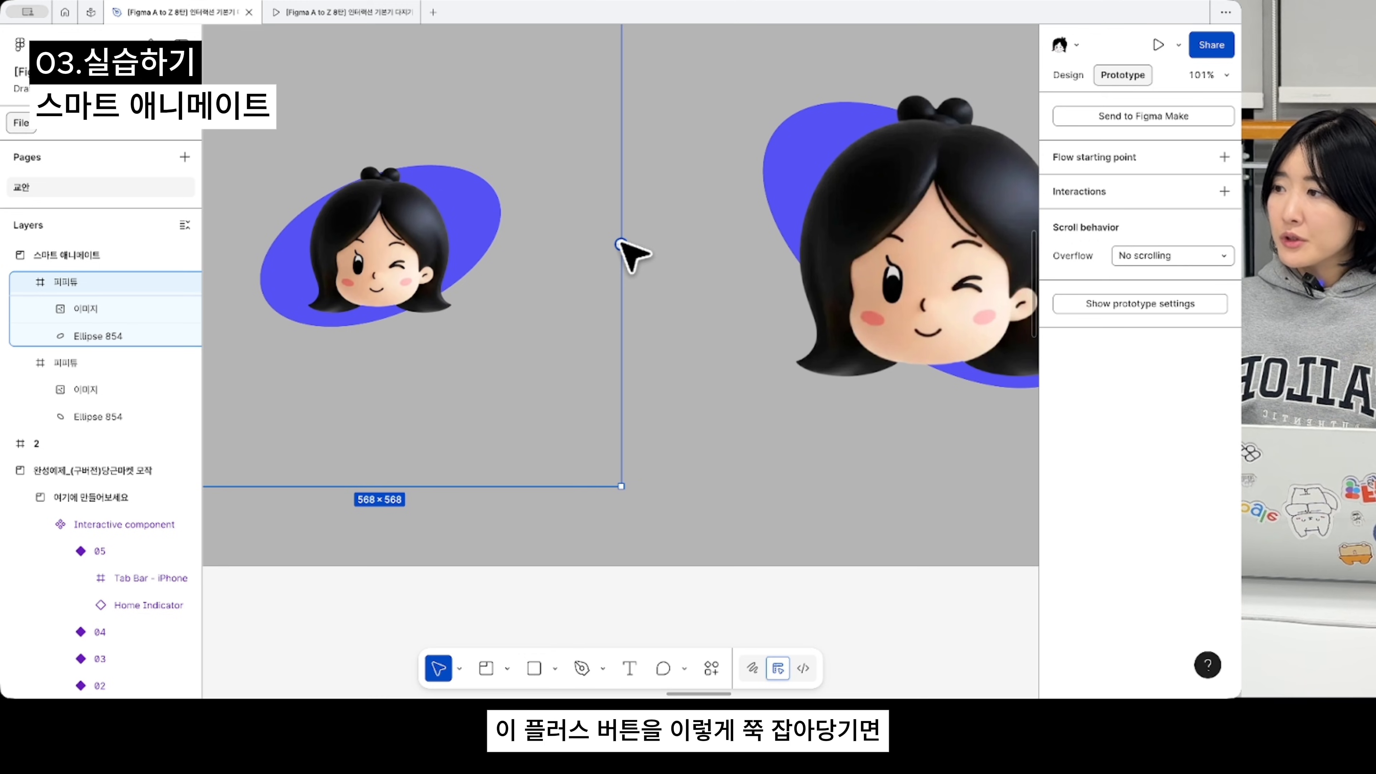
pyautogui.moveTo(621, 244); pyautogui.dragTo(731, 175)
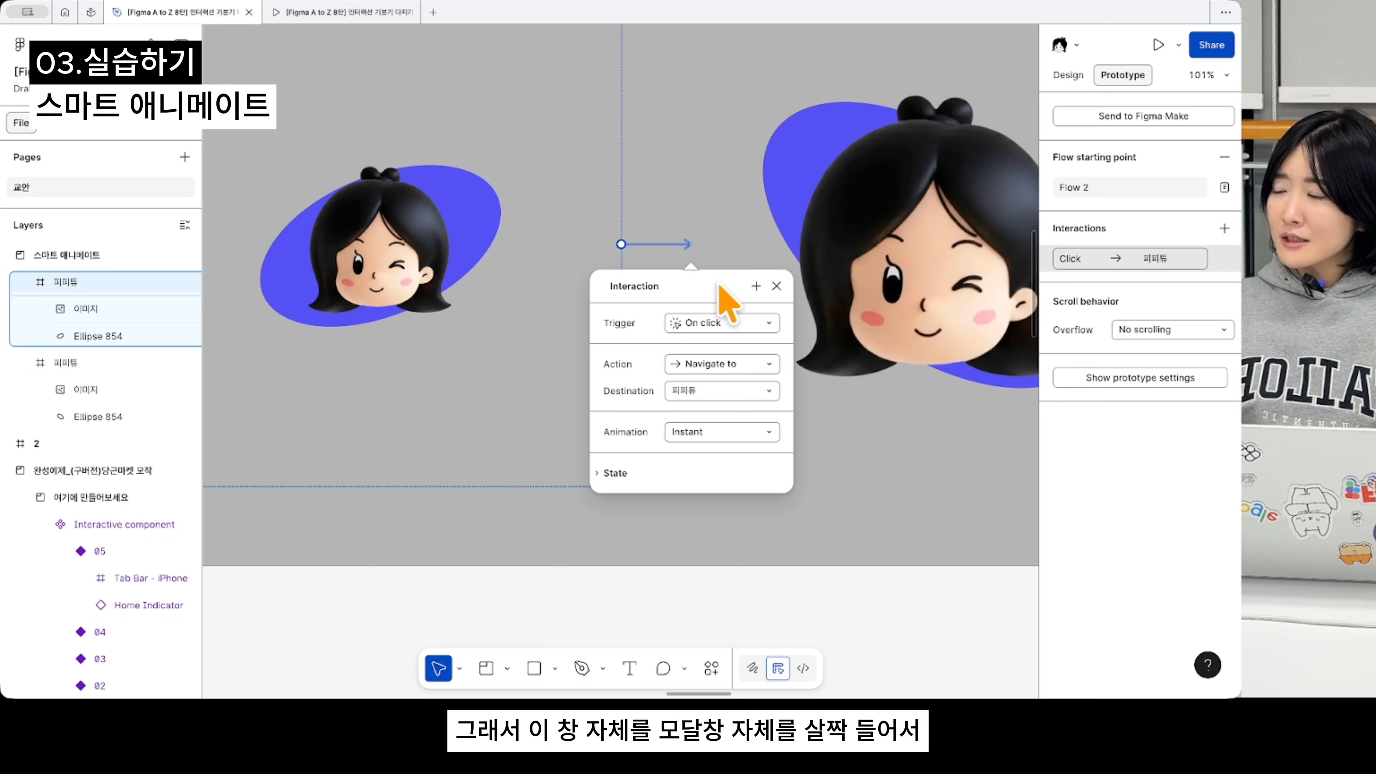
# - Move the Interaction dialog clear of the connection arrow and examine its Trigger options
pyautogui.moveTo(718, 284); pyautogui.dragTo(679, 155)
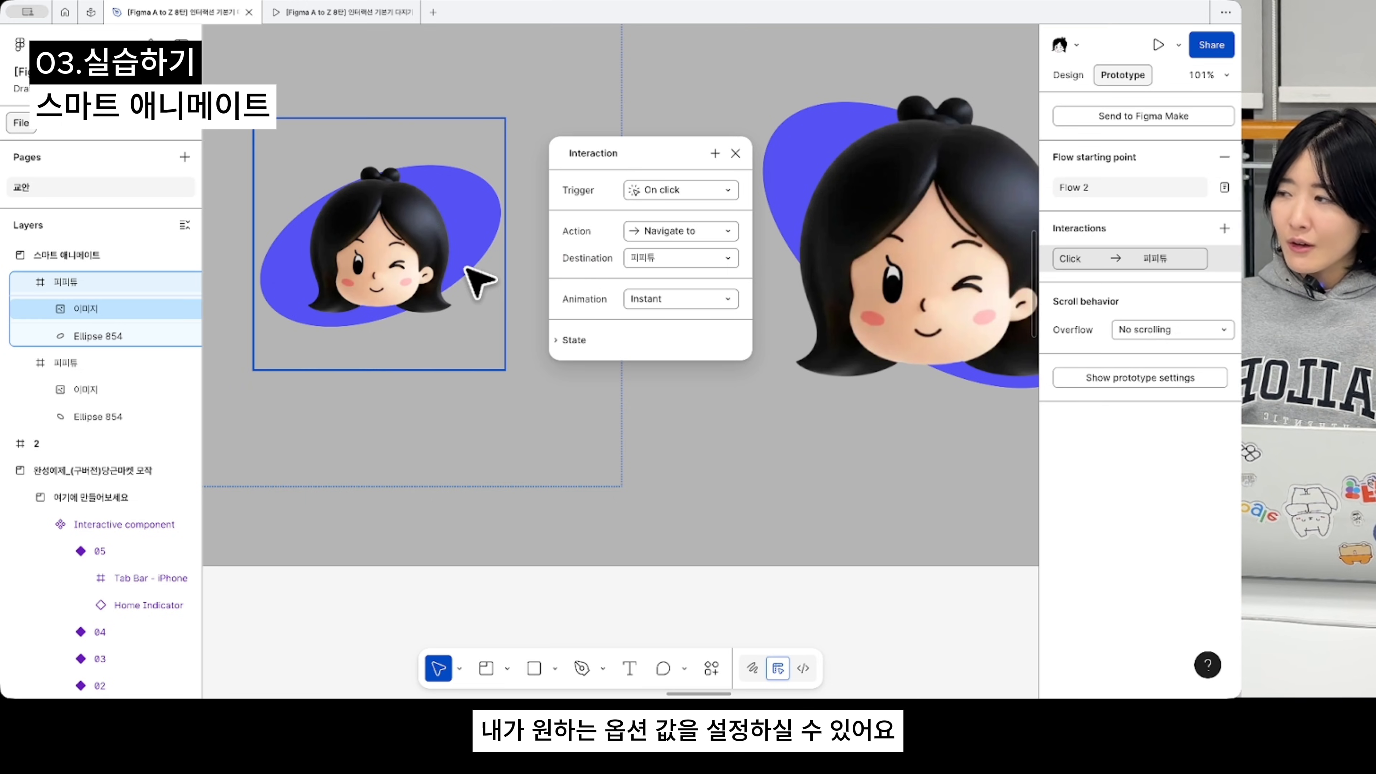
pyautogui.scroll(-1, 482, 294)
pyautogui.hscroll(2, 482, 294)
pyautogui.scroll(-2, 488, 296)
pyautogui.hscroll(-2, 488, 295)
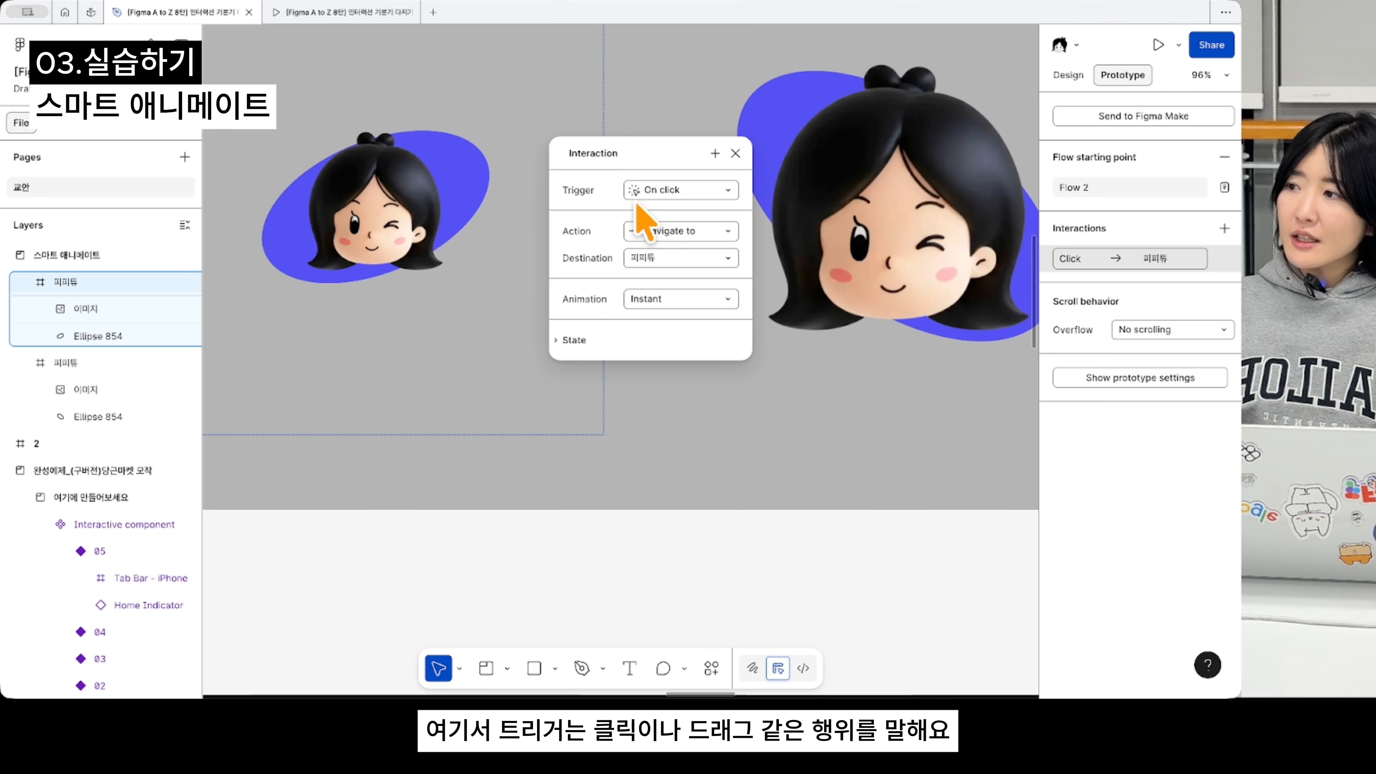
pyautogui.click(663, 190)
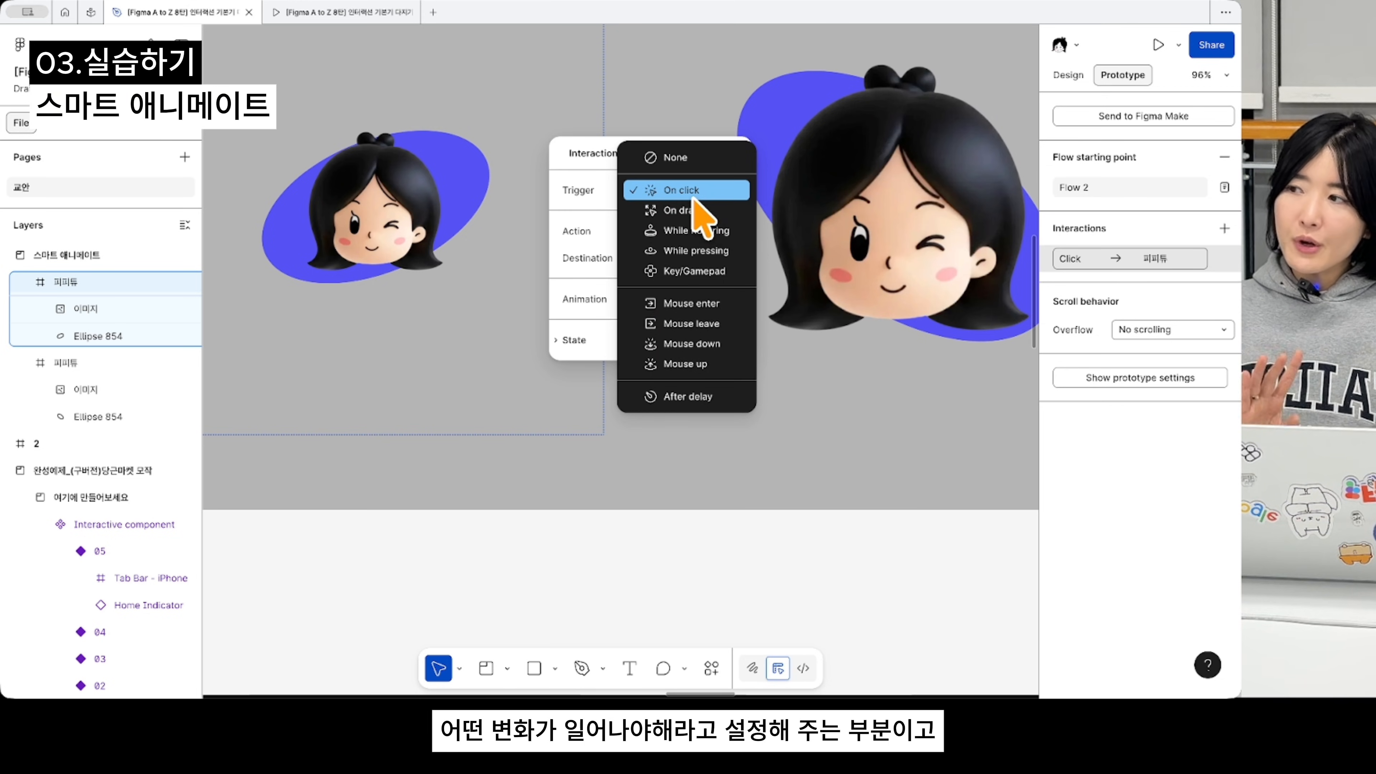
pyautogui.click(595, 239)
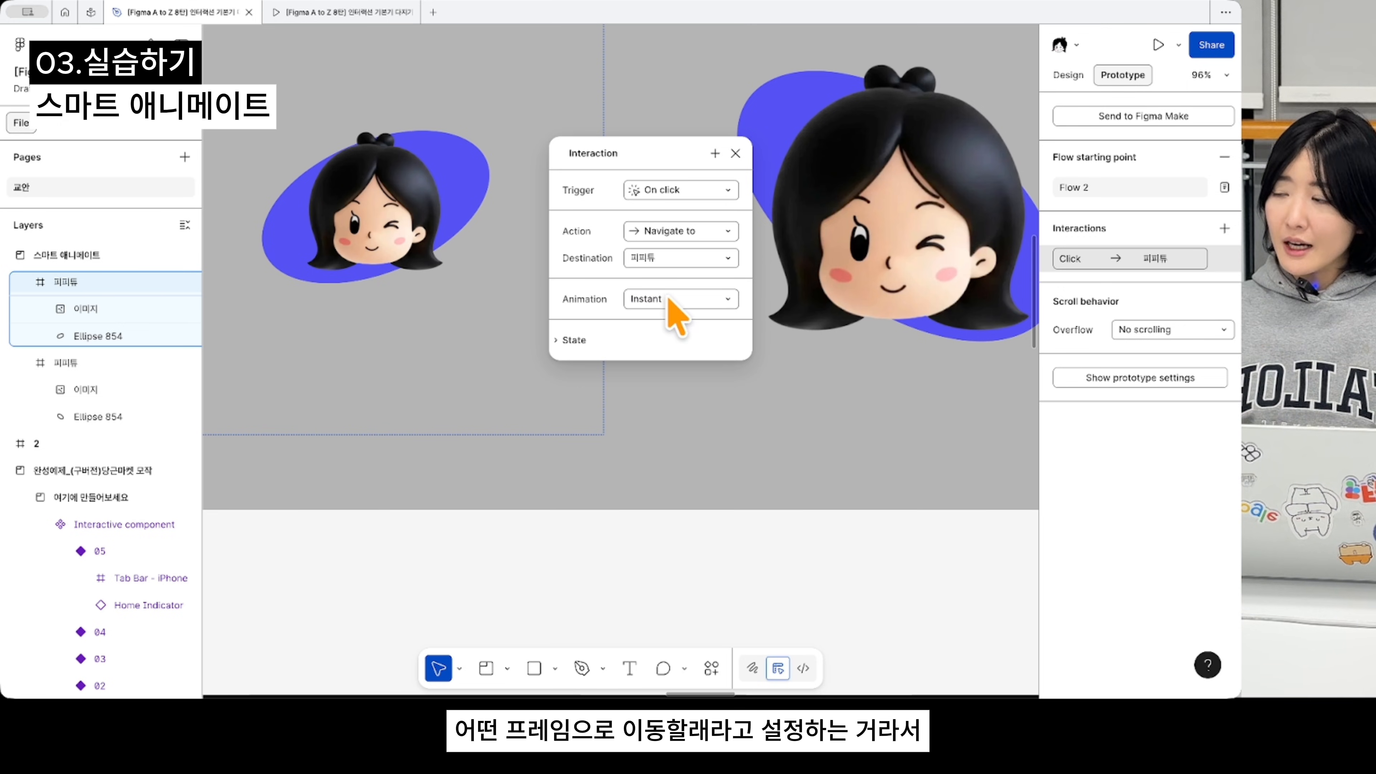
# - Set the interaction's Animation to Smart animate, review the Curve and Duration settings, and close the dialog
pyautogui.scroll(3, 506, 375)
pyautogui.scroll(-2, 430, 344)
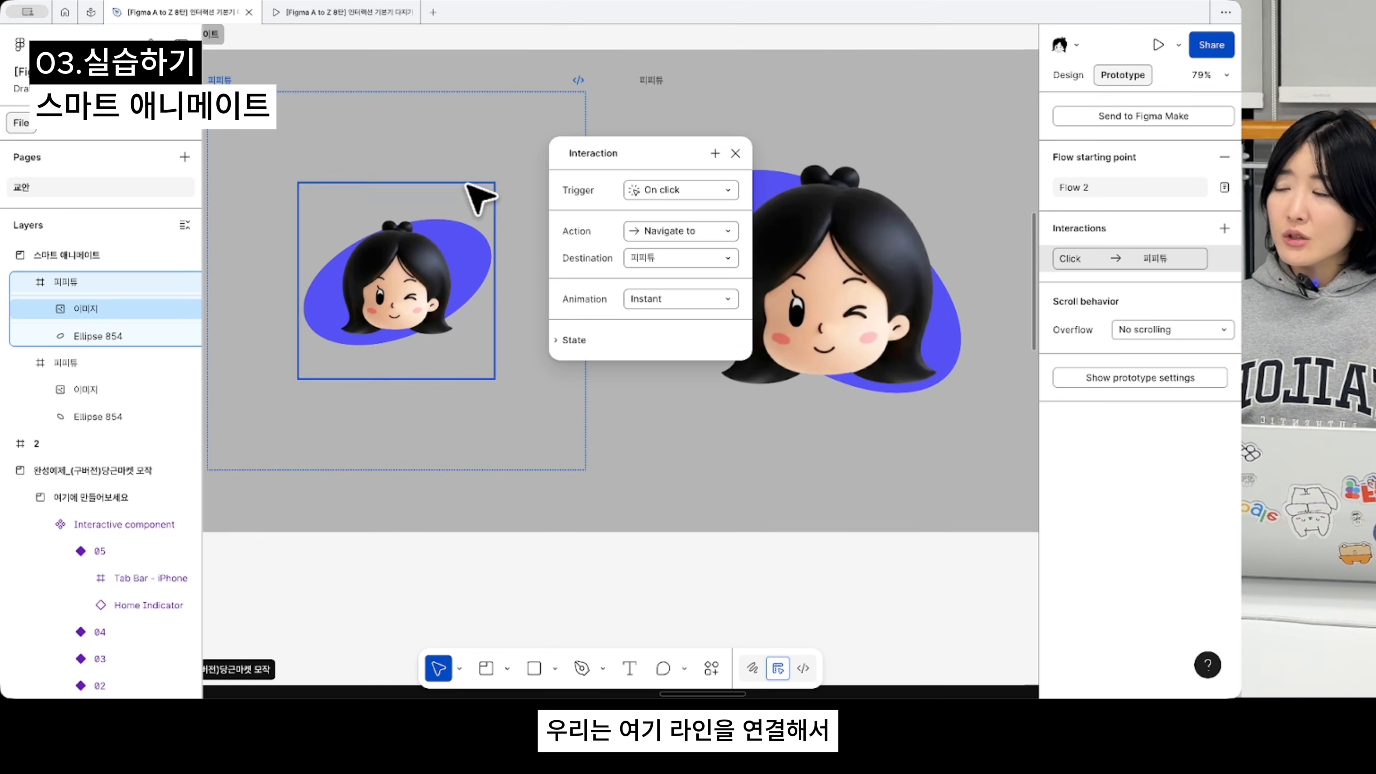
pyautogui.scroll(-3, 538, 163)
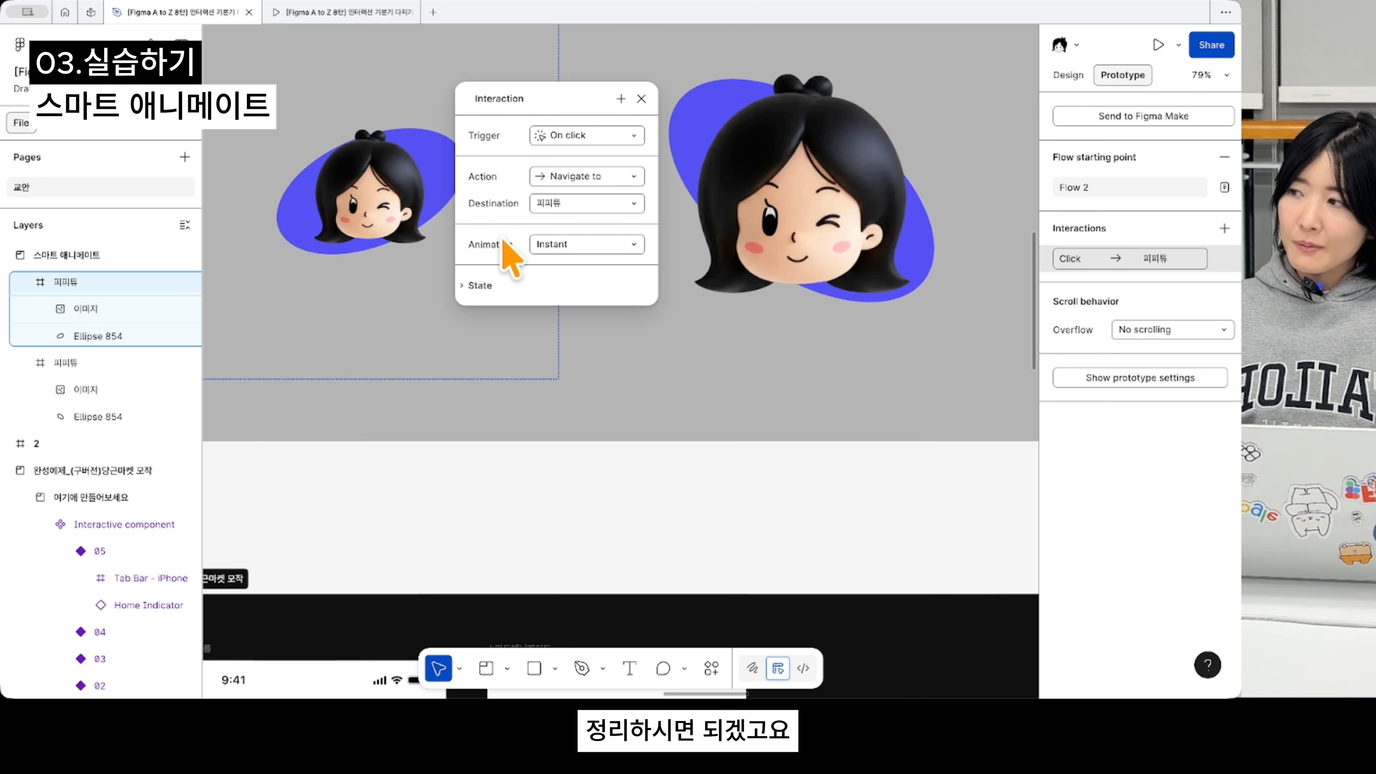
pyautogui.click(572, 239)
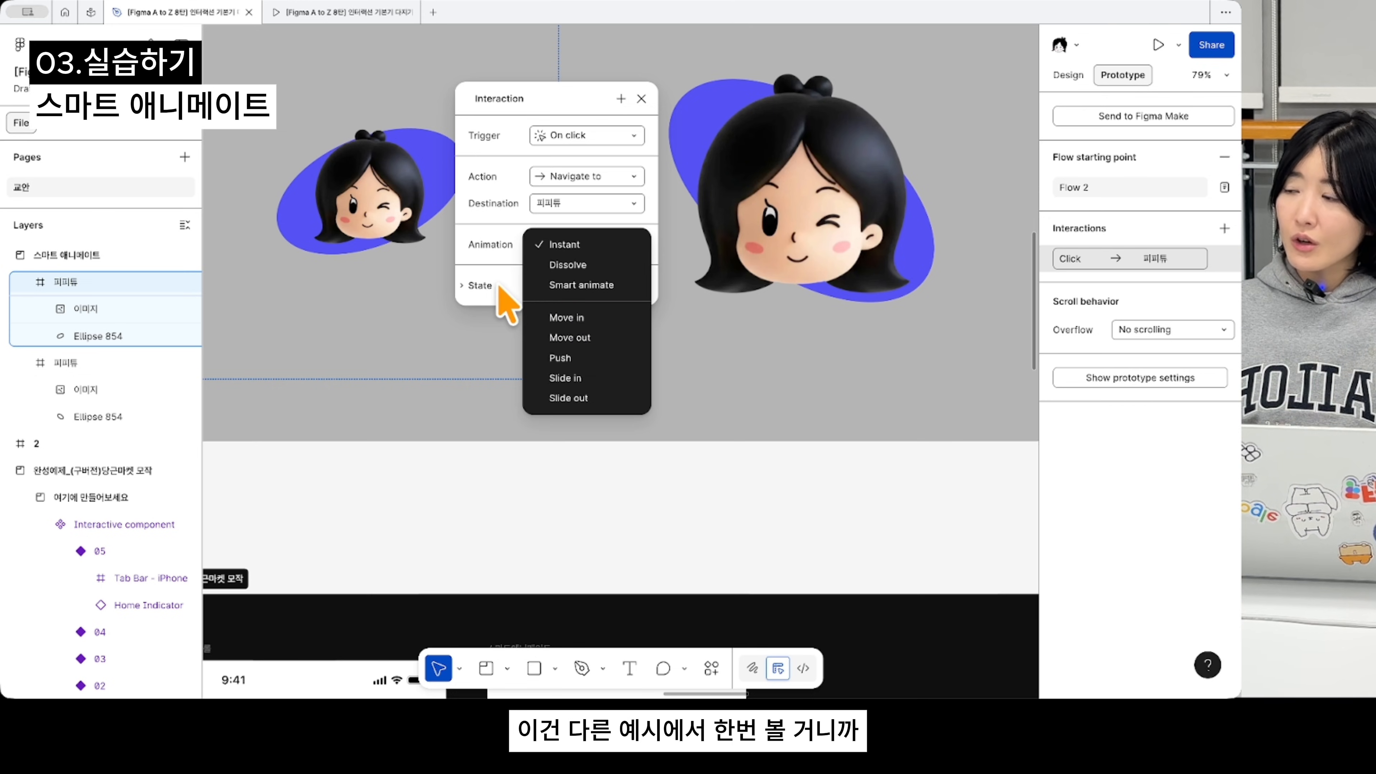
pyautogui.click(561, 286)
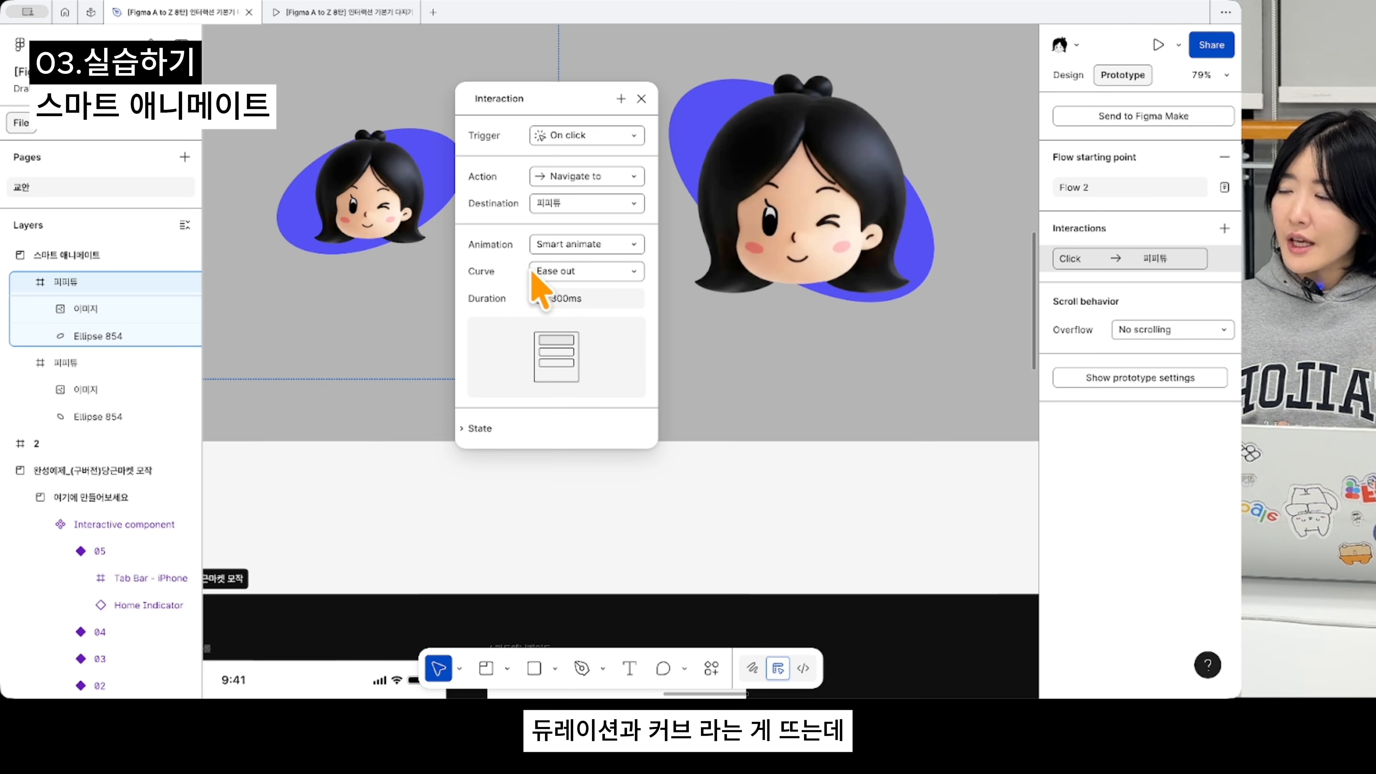
pyautogui.click(563, 271)
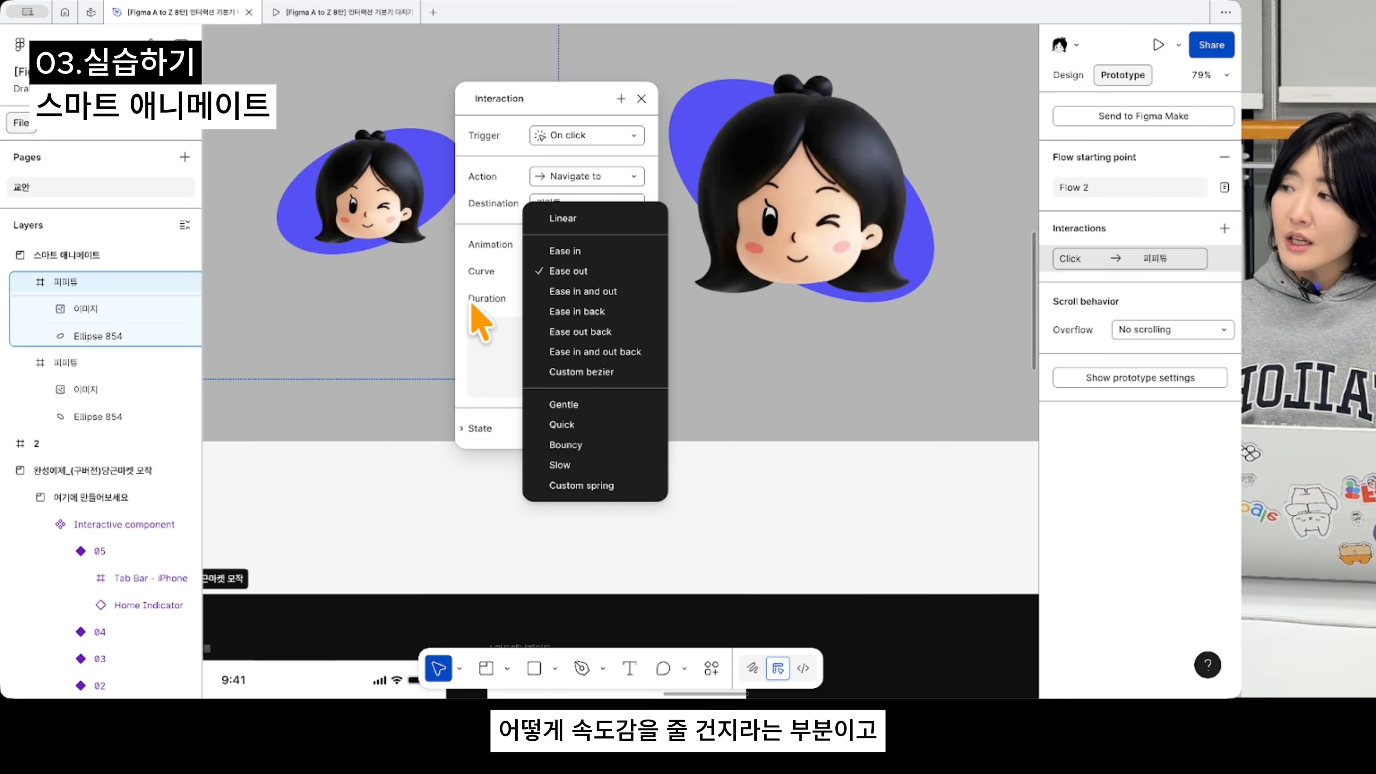
pyautogui.click(481, 324)
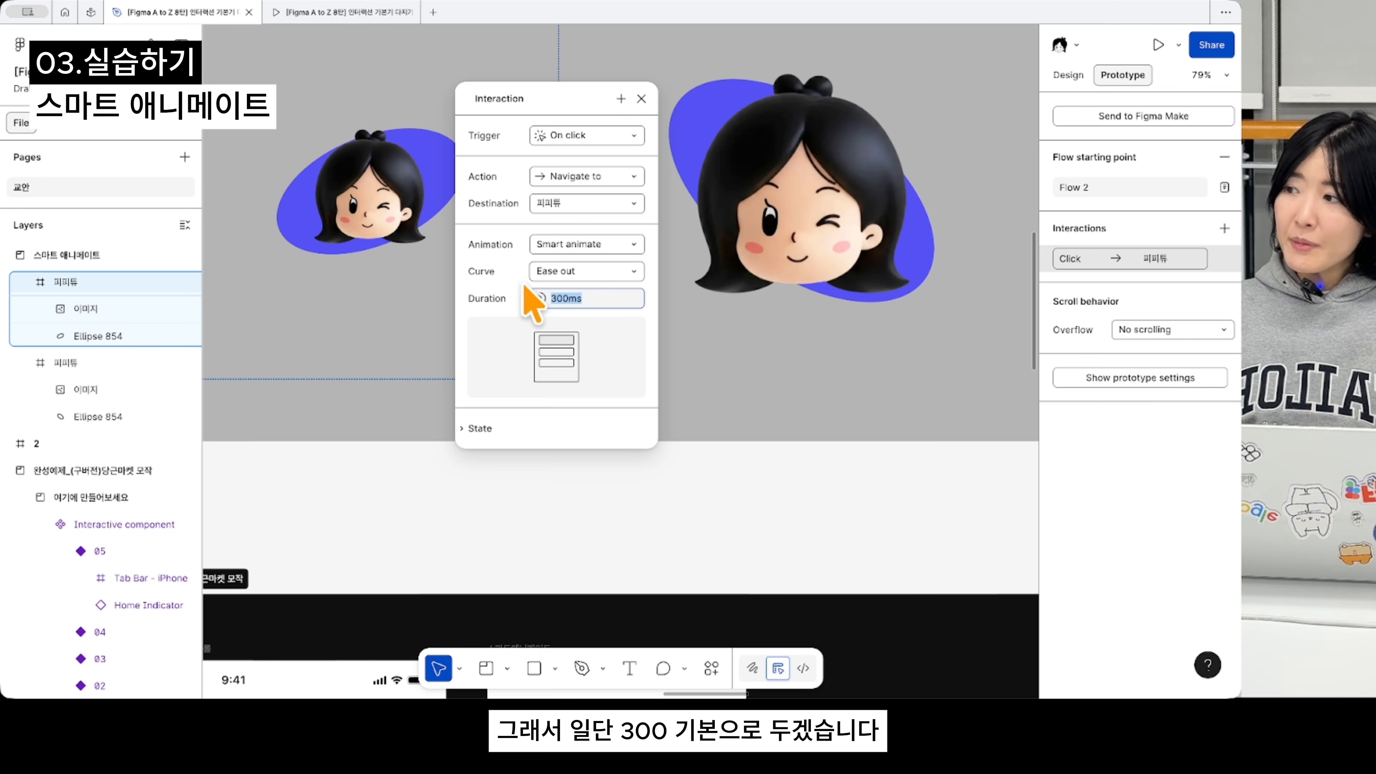
pyautogui.click(640, 99)
# - Check the connection's settings, then preview Flow 2 and trigger the Smart animate transition on the character
pyautogui.scroll(-3, 580, 276)
pyautogui.scroll(3, 598, 287)
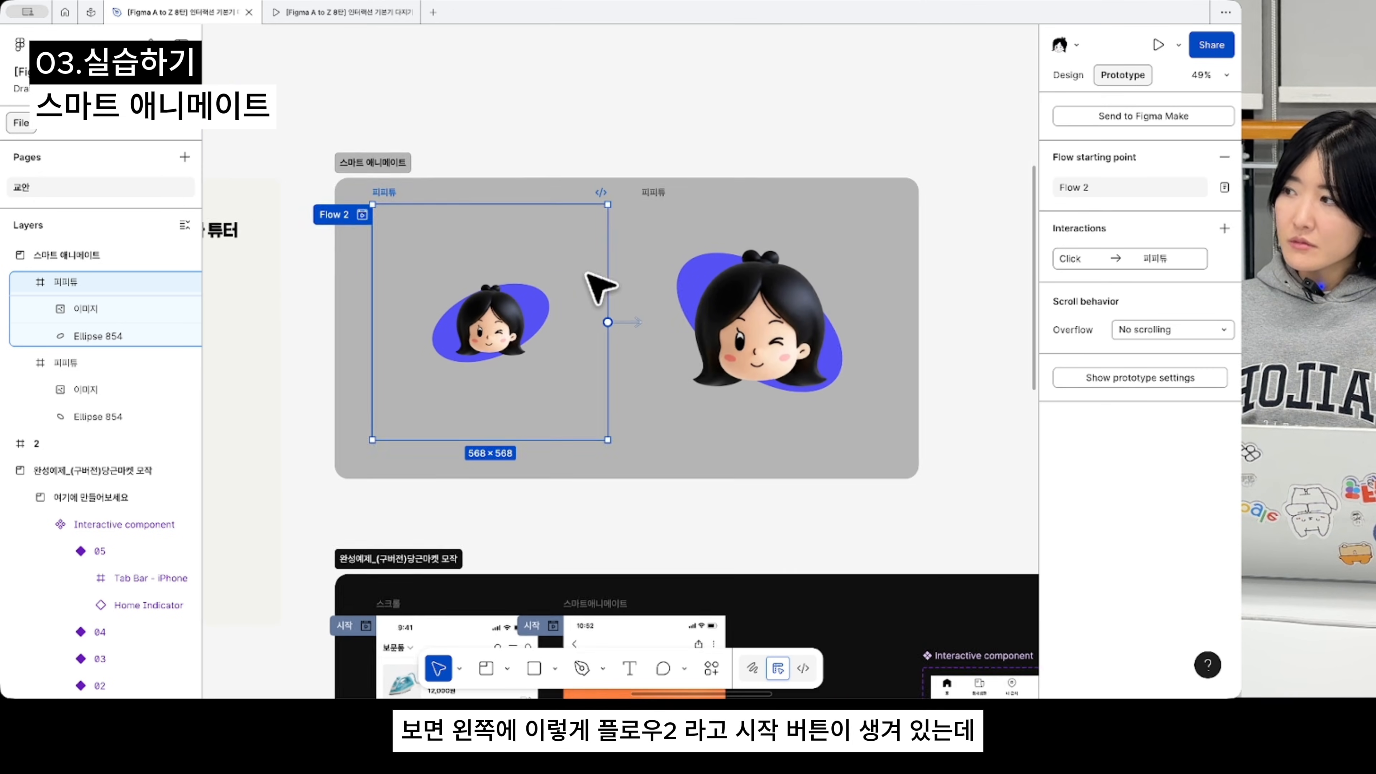
pyautogui.scroll(3, 359, 254)
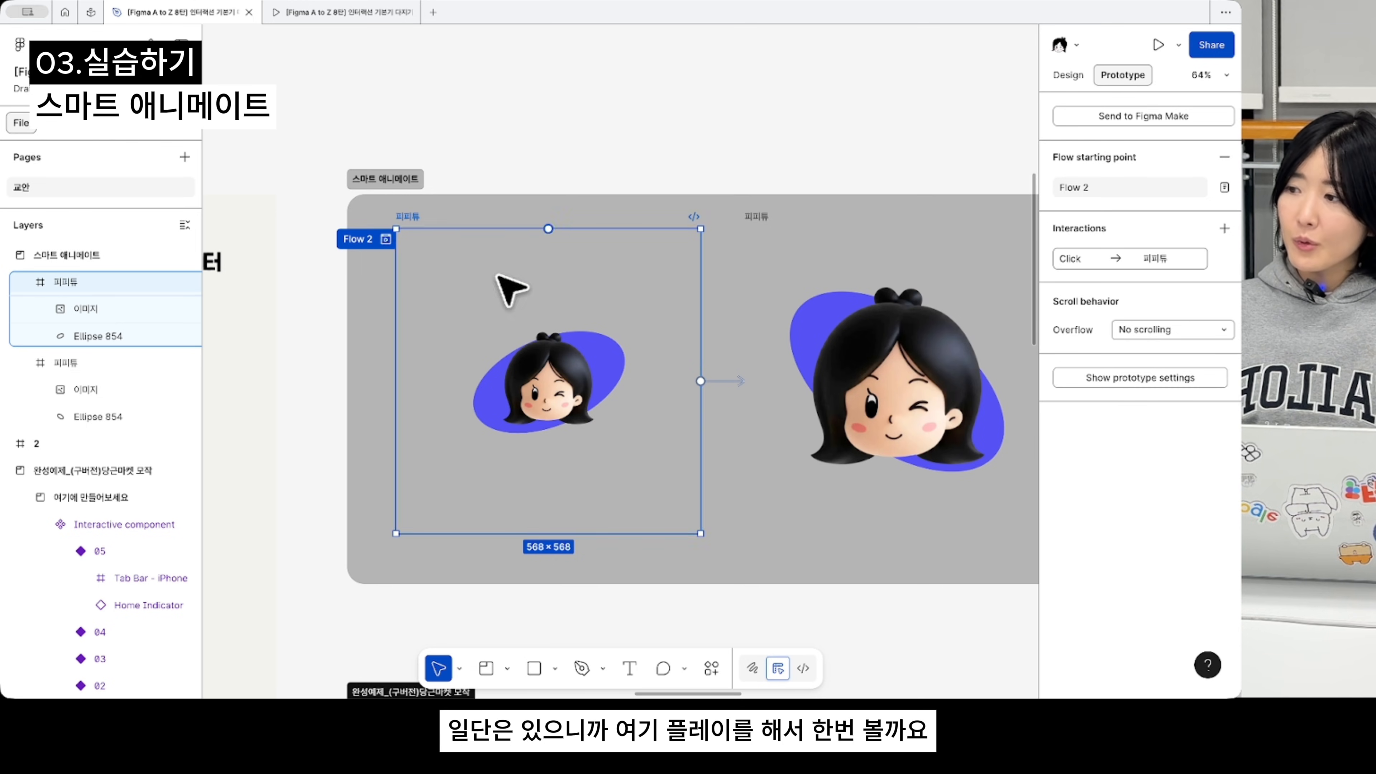
pyautogui.click(714, 381)
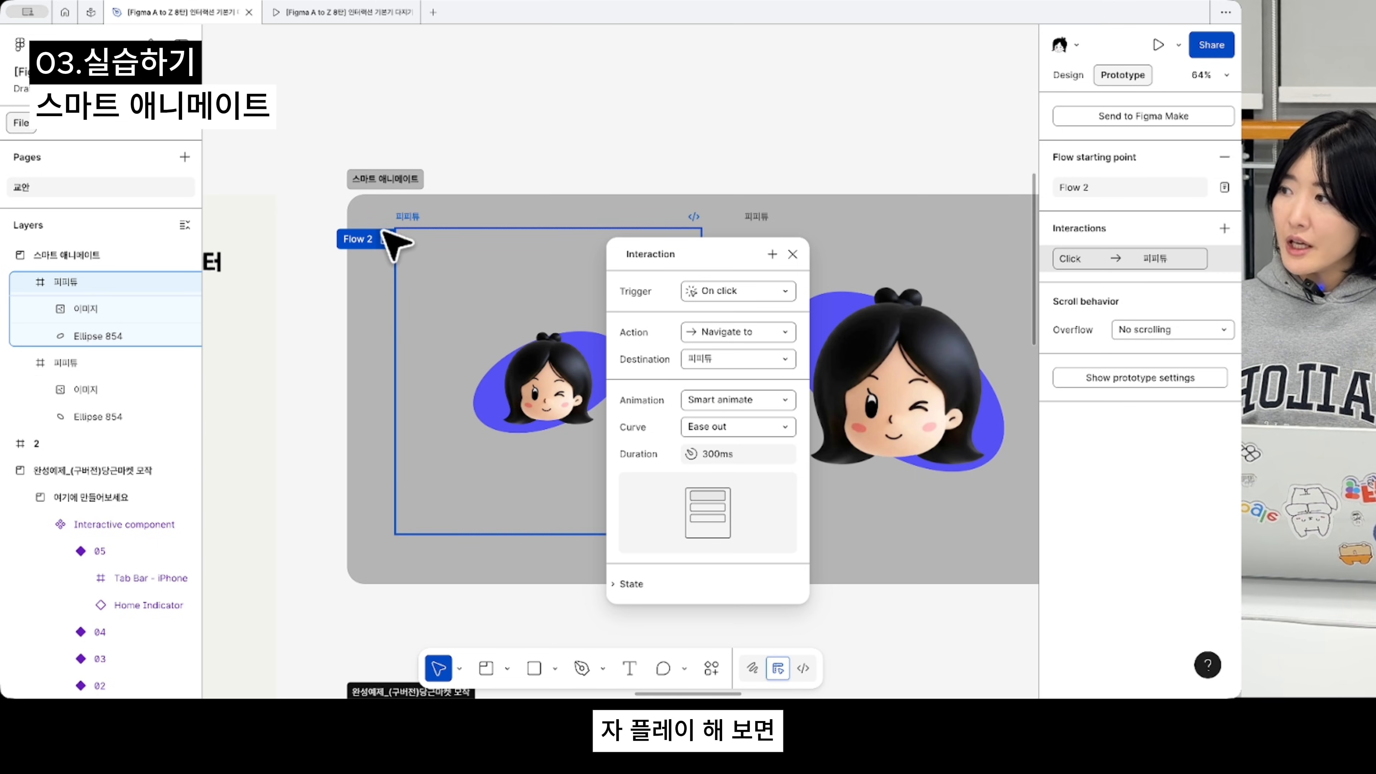
pyautogui.click(386, 239)
pyautogui.click(360, 395)
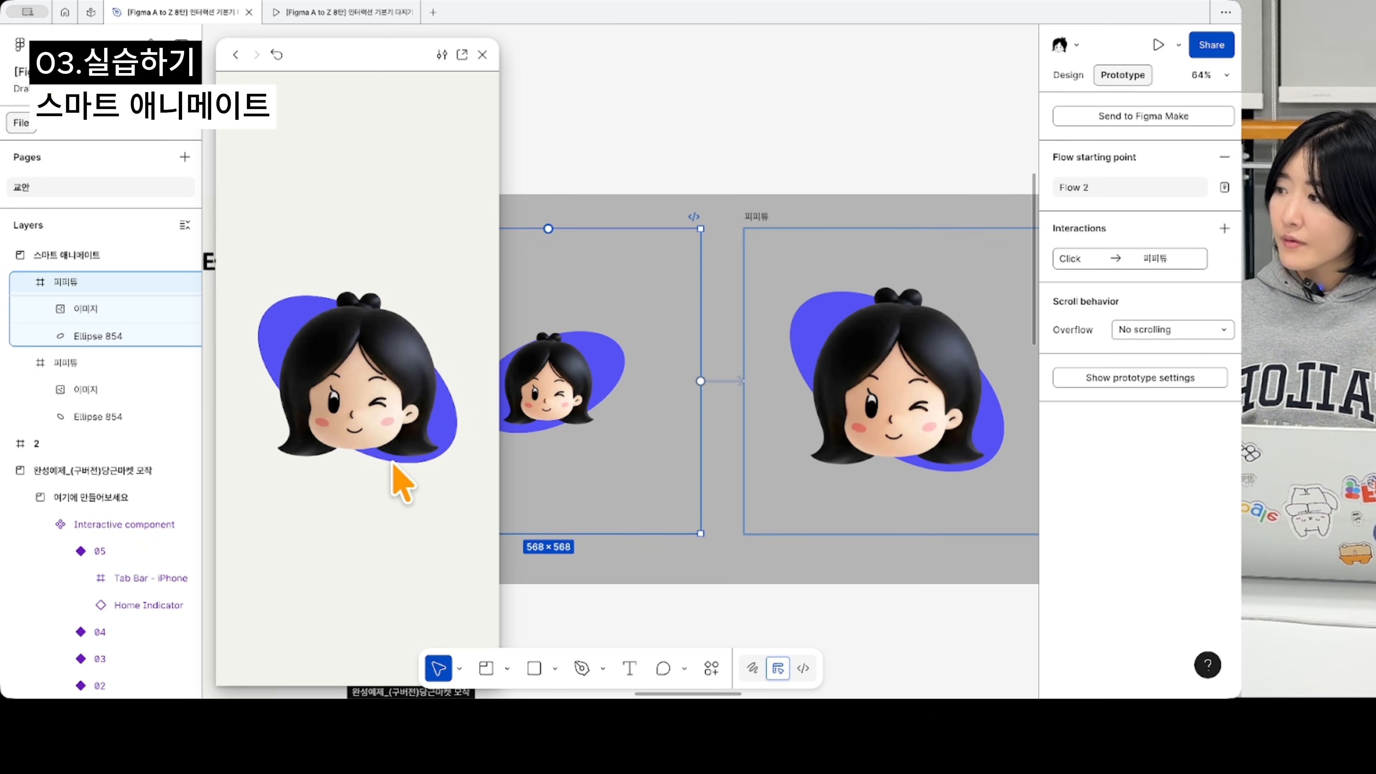
pyautogui.click(392, 462)
pyautogui.click(362, 374)
# - Reopen the connection's interaction settings, move the dialog aside, and set the Duration to 1000ms
pyautogui.click(737, 380)
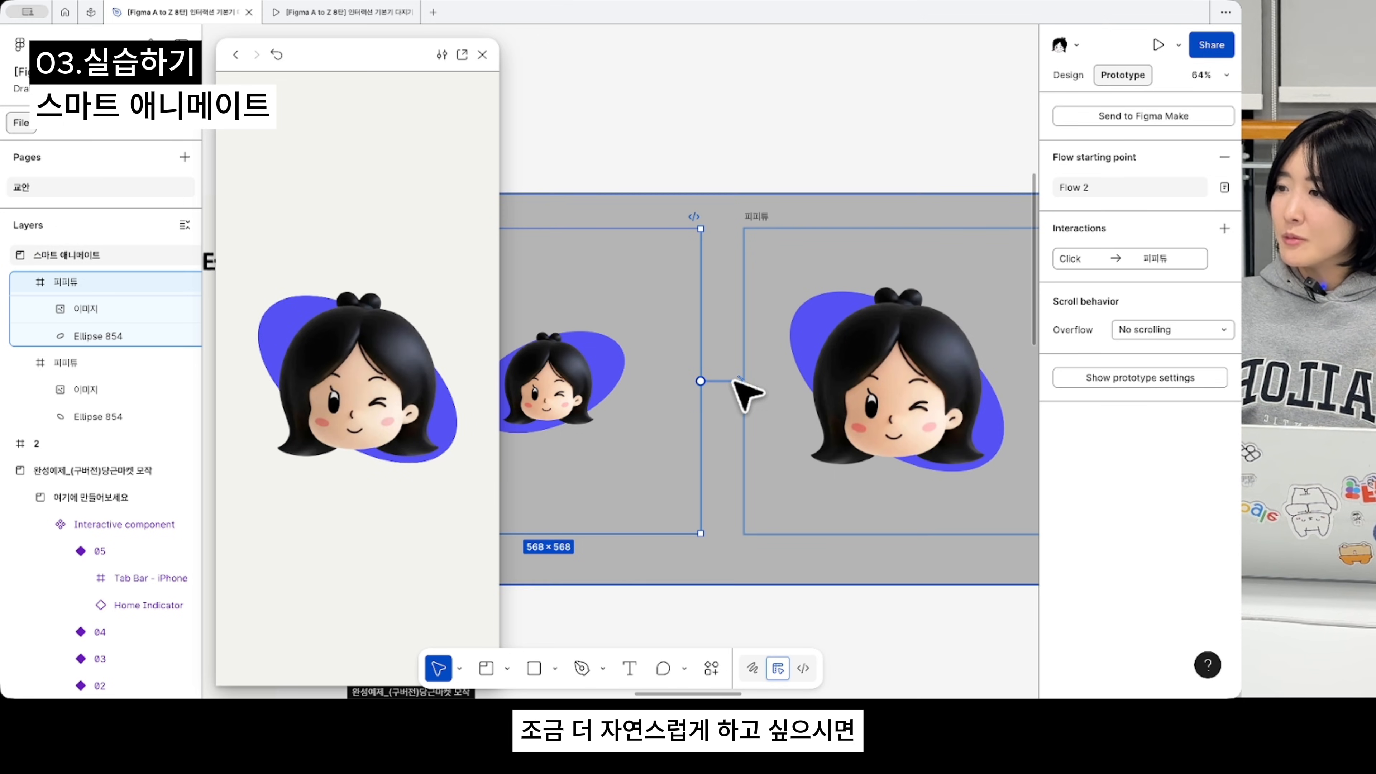
pyautogui.moveTo(760, 434); pyautogui.dragTo(870, 219)
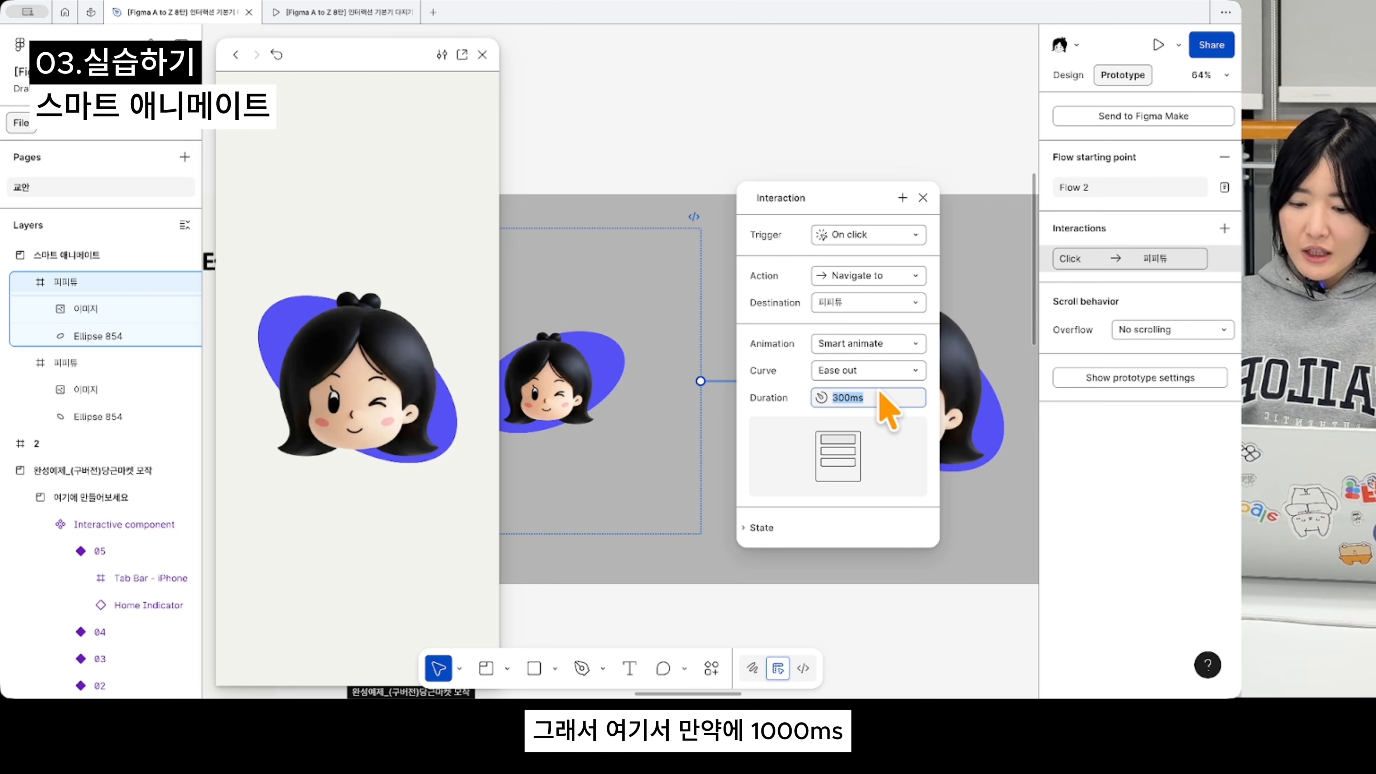
pyautogui.press('Return')
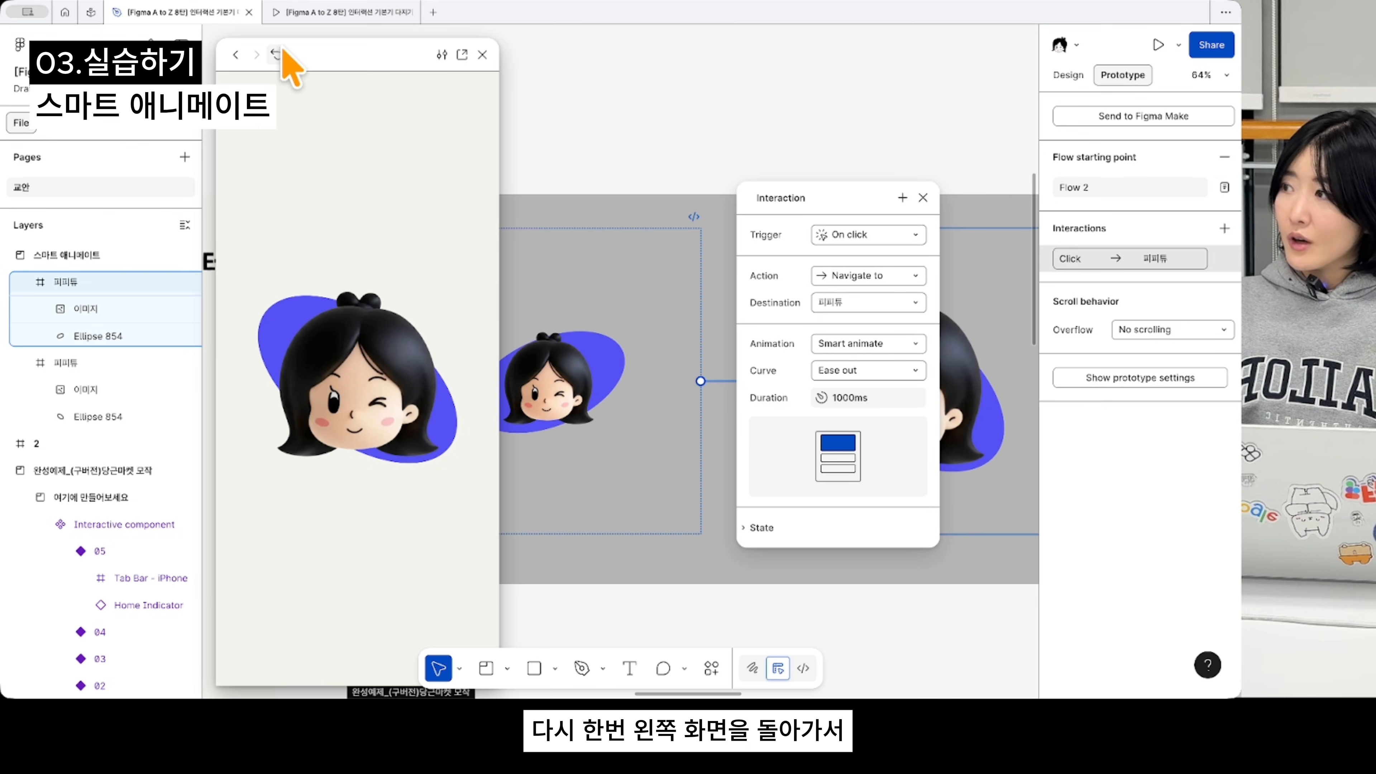
# - Restart the Flow 2 preview, play the slower character transition several times, and close the preview
pyautogui.moveTo(421, 54); pyautogui.dragTo(512, 41)
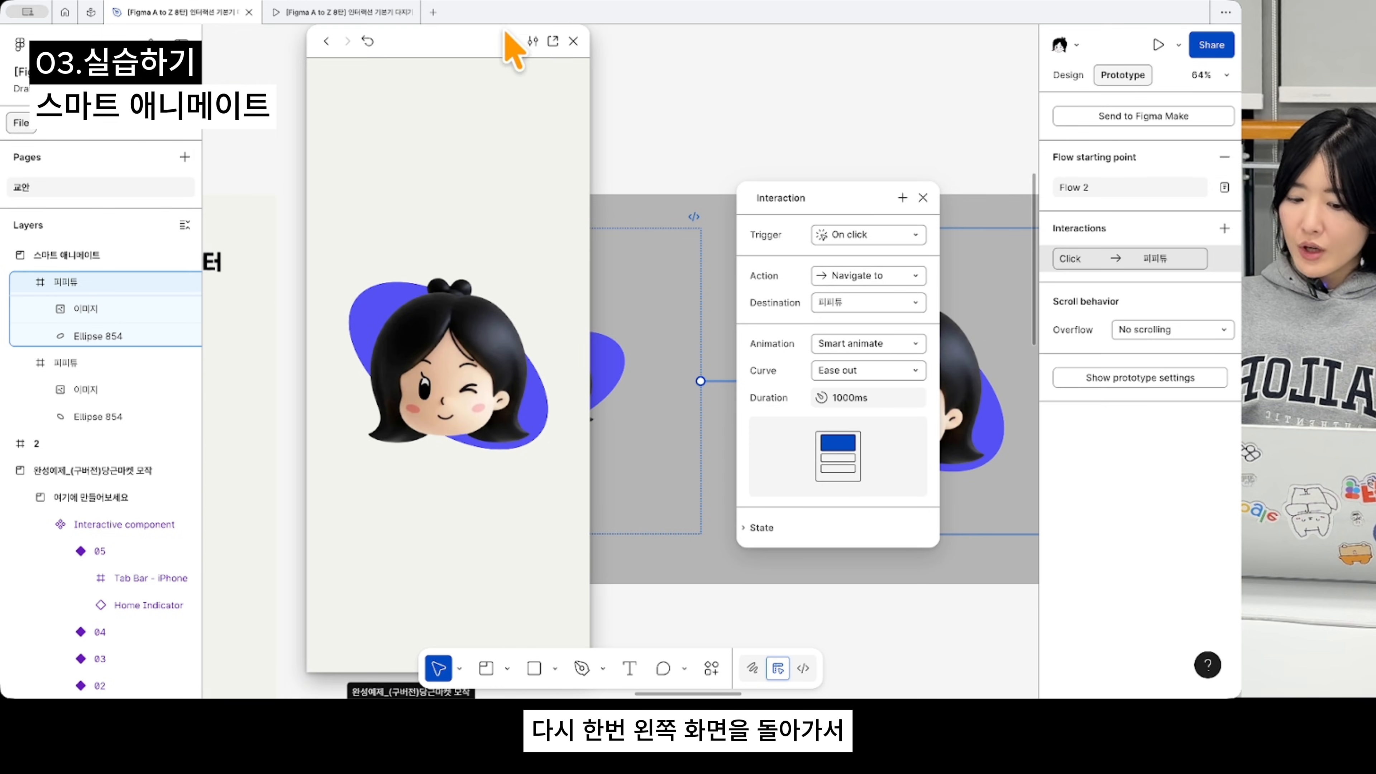
pyautogui.click(393, 133)
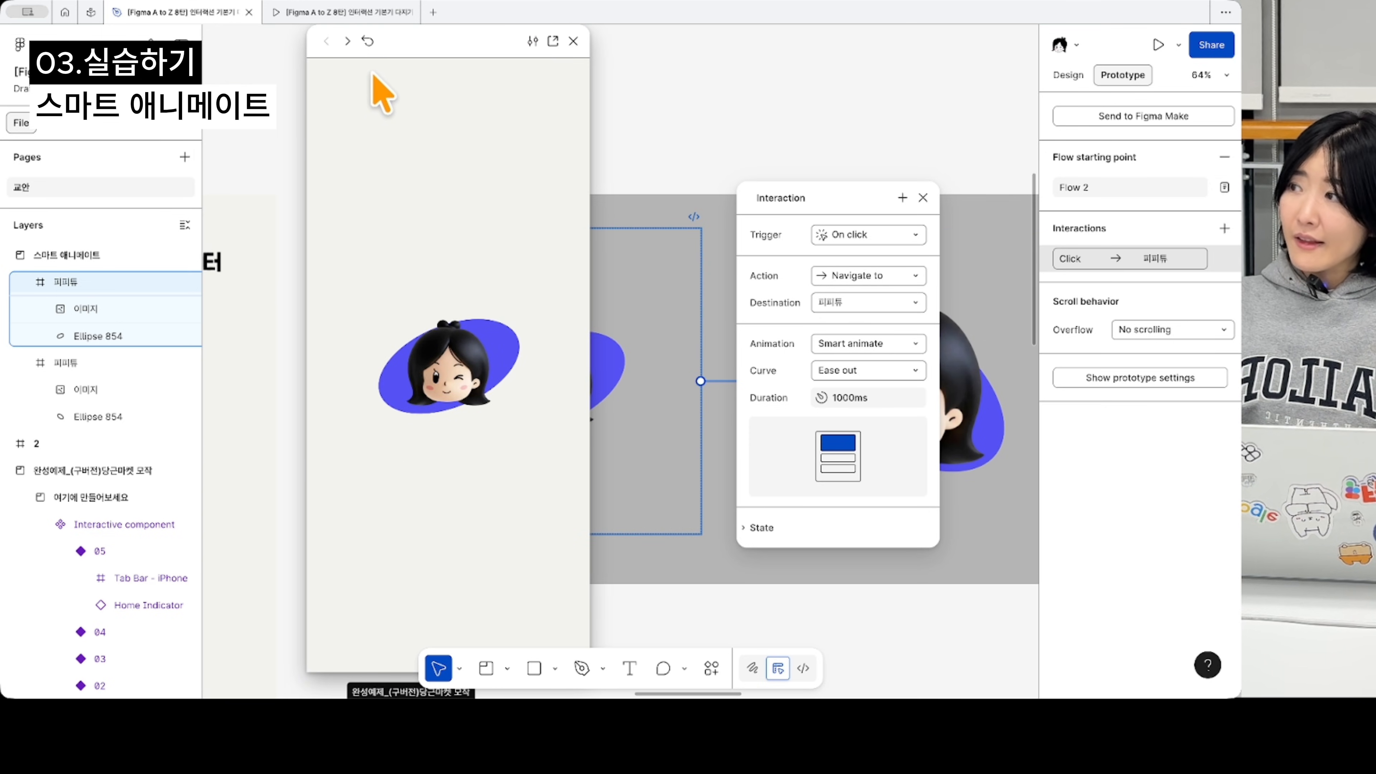
pyautogui.press('r')
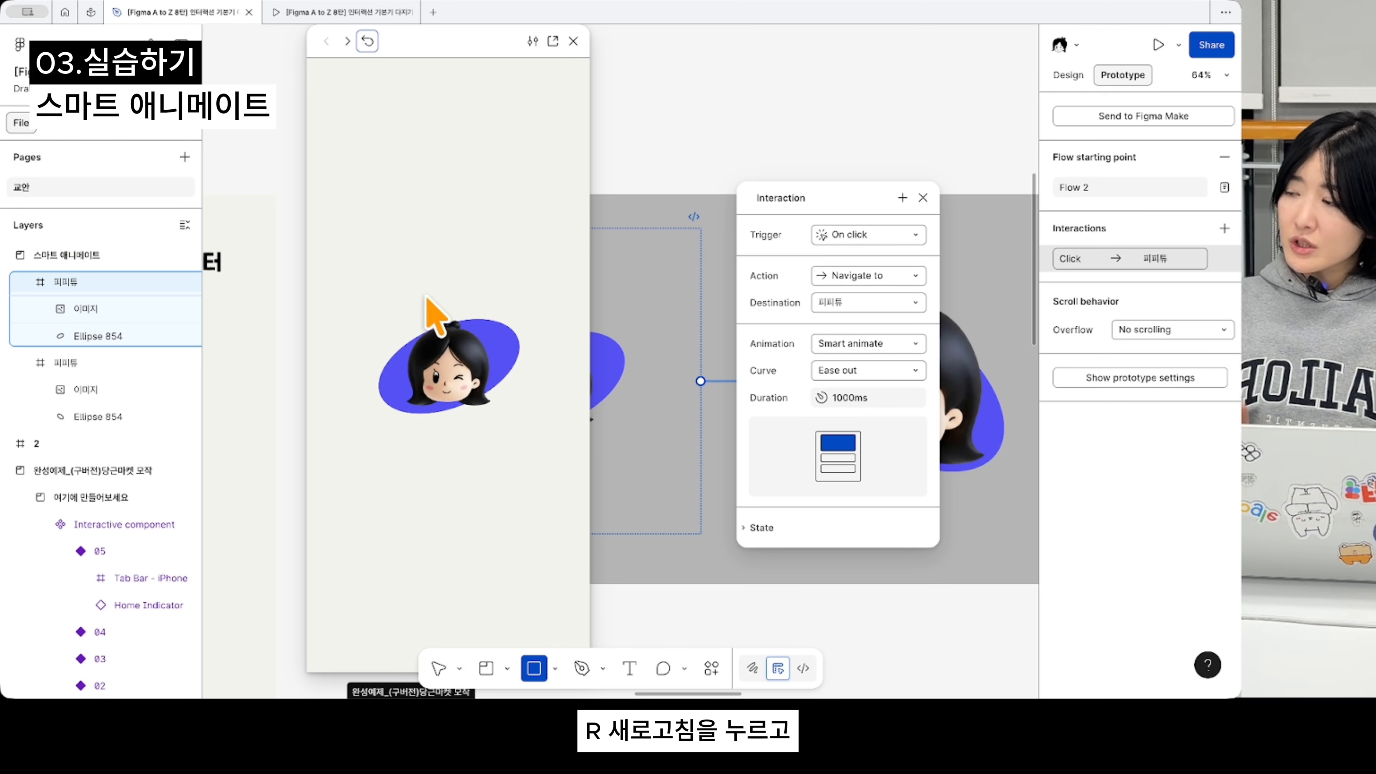
pyautogui.click(454, 392)
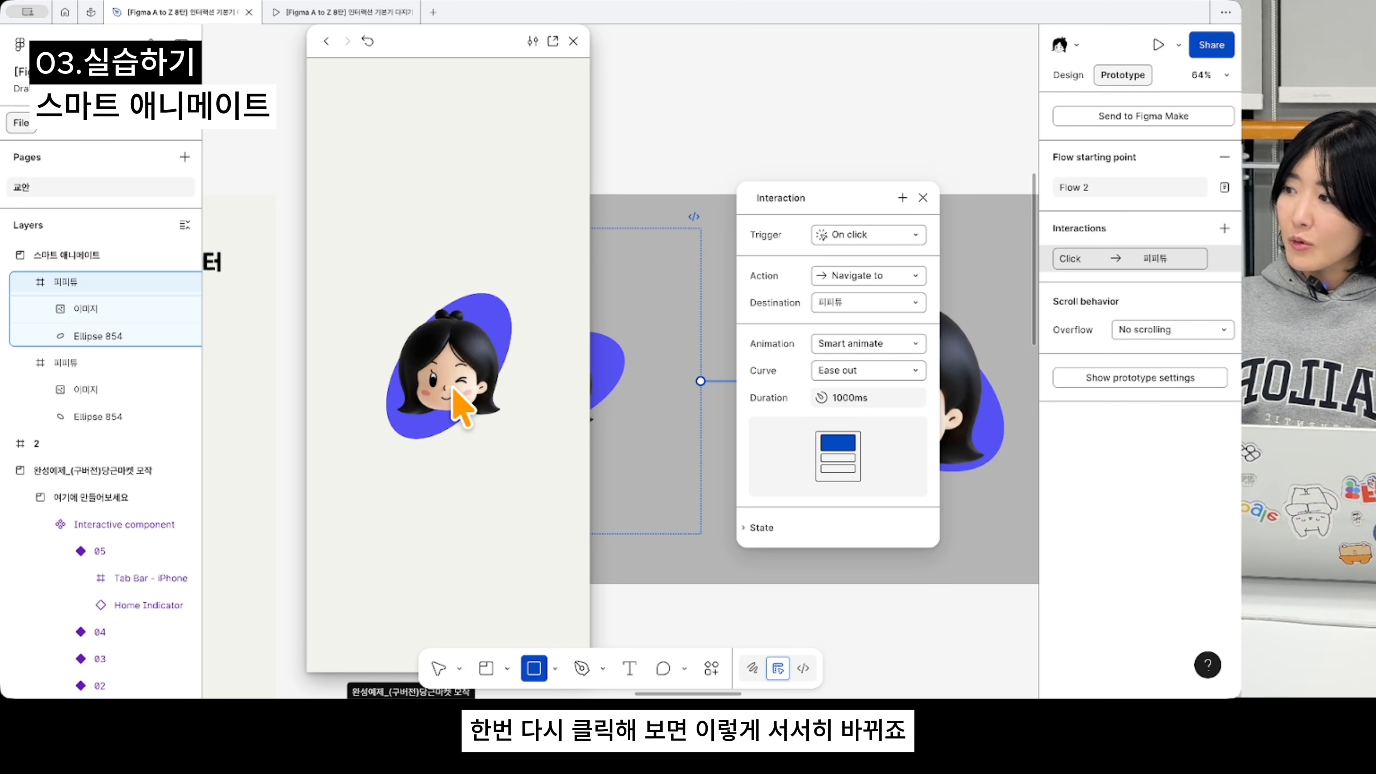
pyautogui.press('r')
pyautogui.click(452, 389)
pyautogui.press('r')
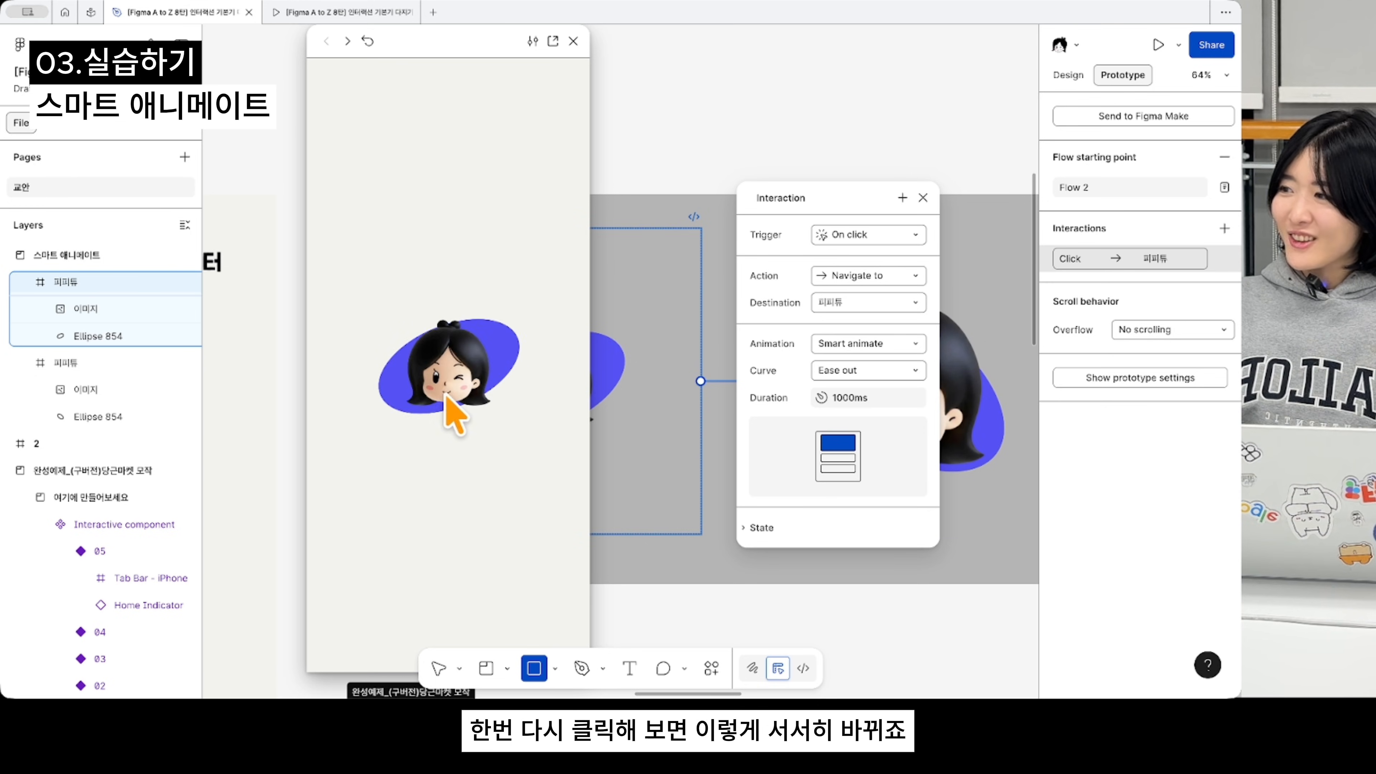
pyautogui.click(442, 392)
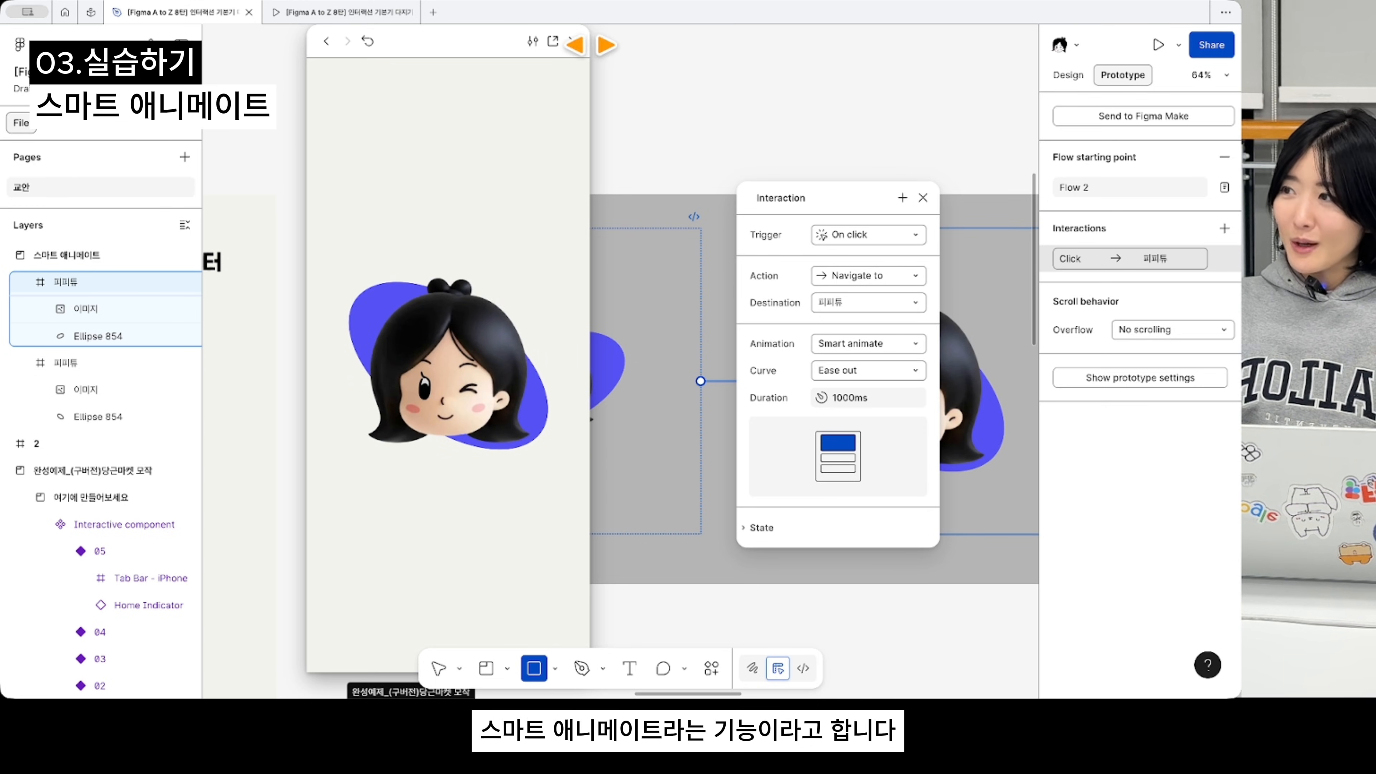
pyautogui.click(574, 41)
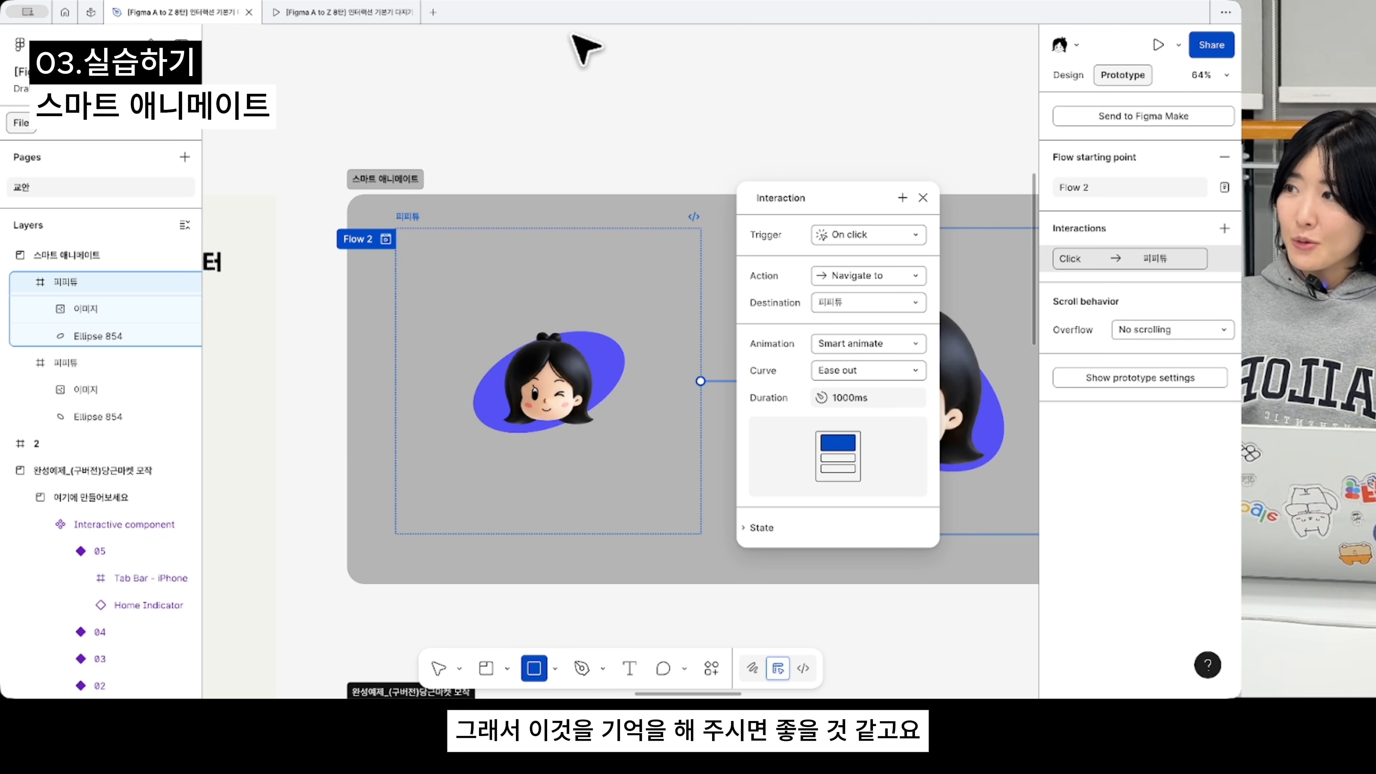
# - Close the interaction settings and bring the completed 당근마켓 example section into focus
pyautogui.click(923, 198)
pyautogui.scroll(-5, 504, 438)
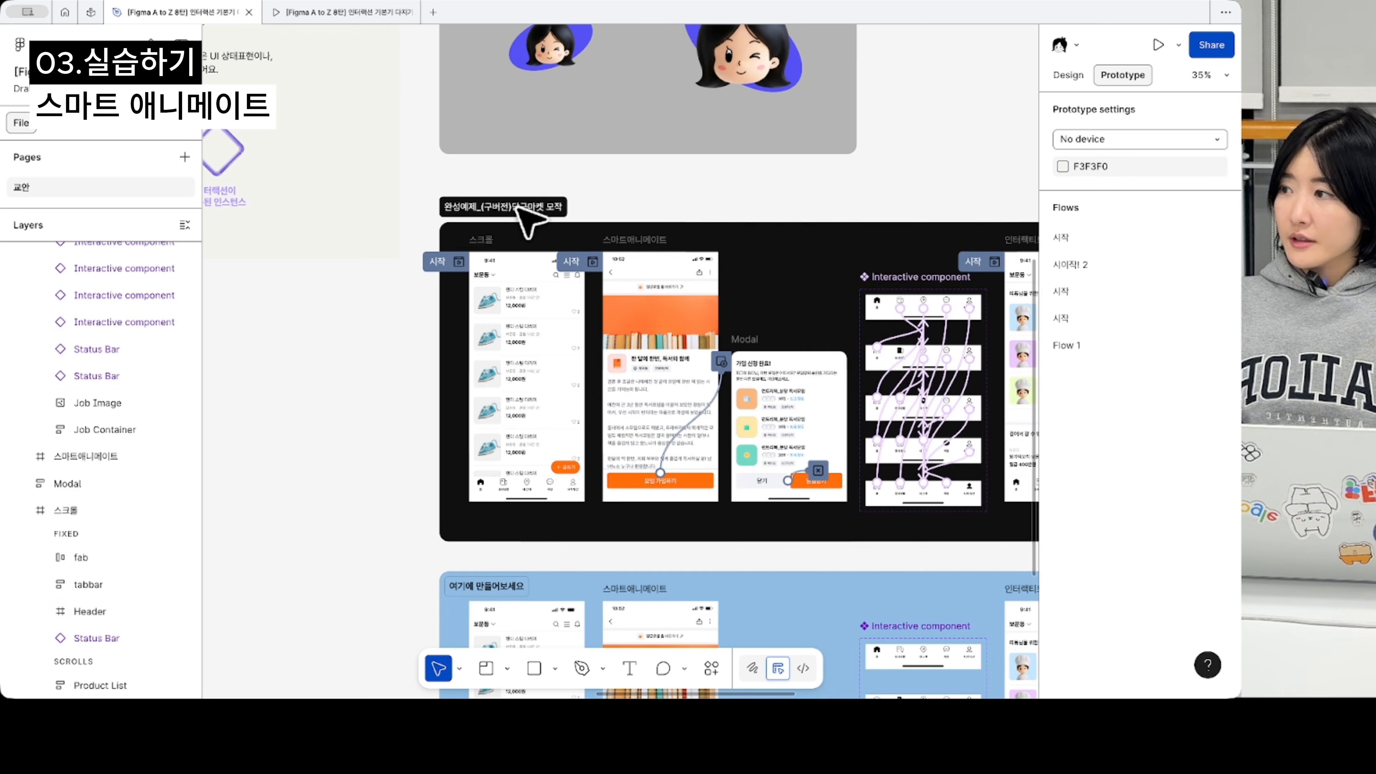
pyautogui.click(514, 202)
pyautogui.scroll(5, 515, 197)
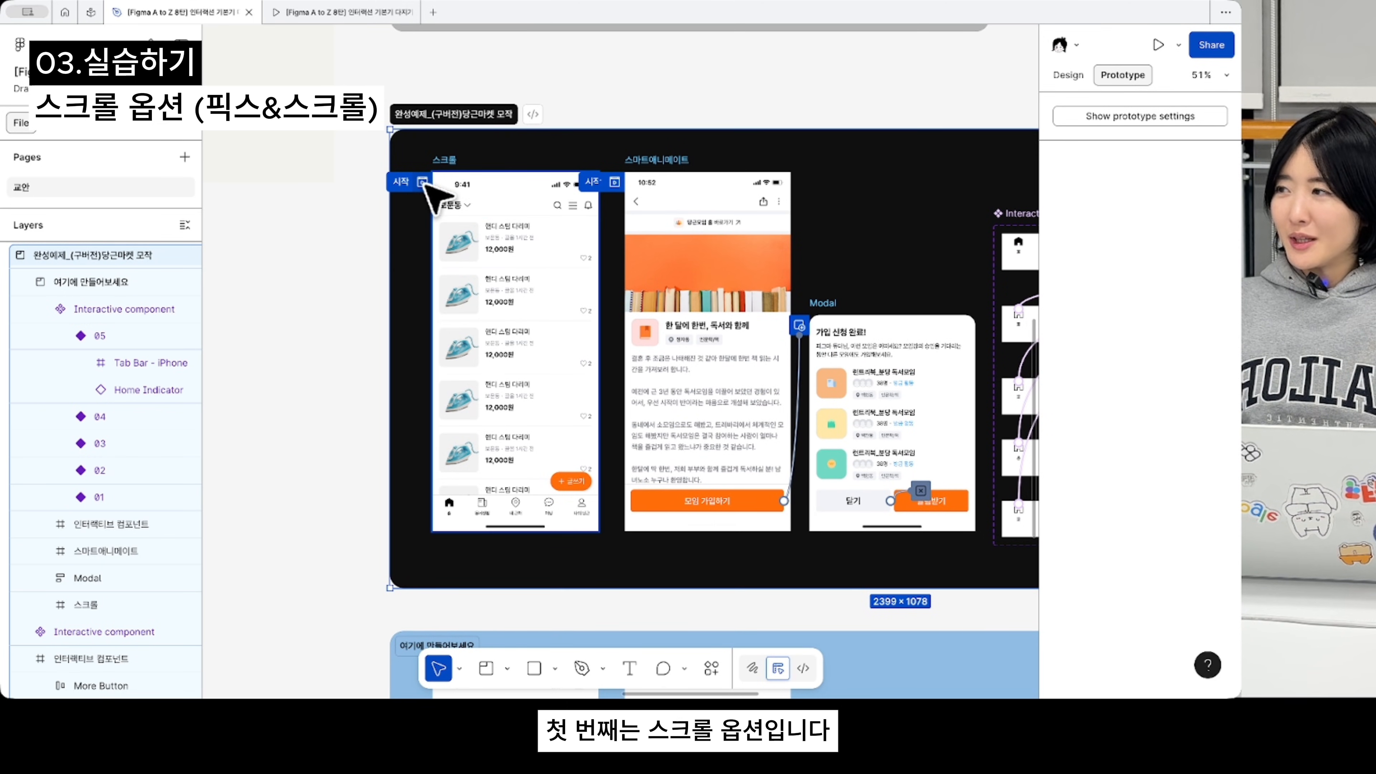
# - Preview the finished 스크롤 example from its starting point, scroll its product list up and down repeatedly, and close the preview
pyautogui.click(424, 182)
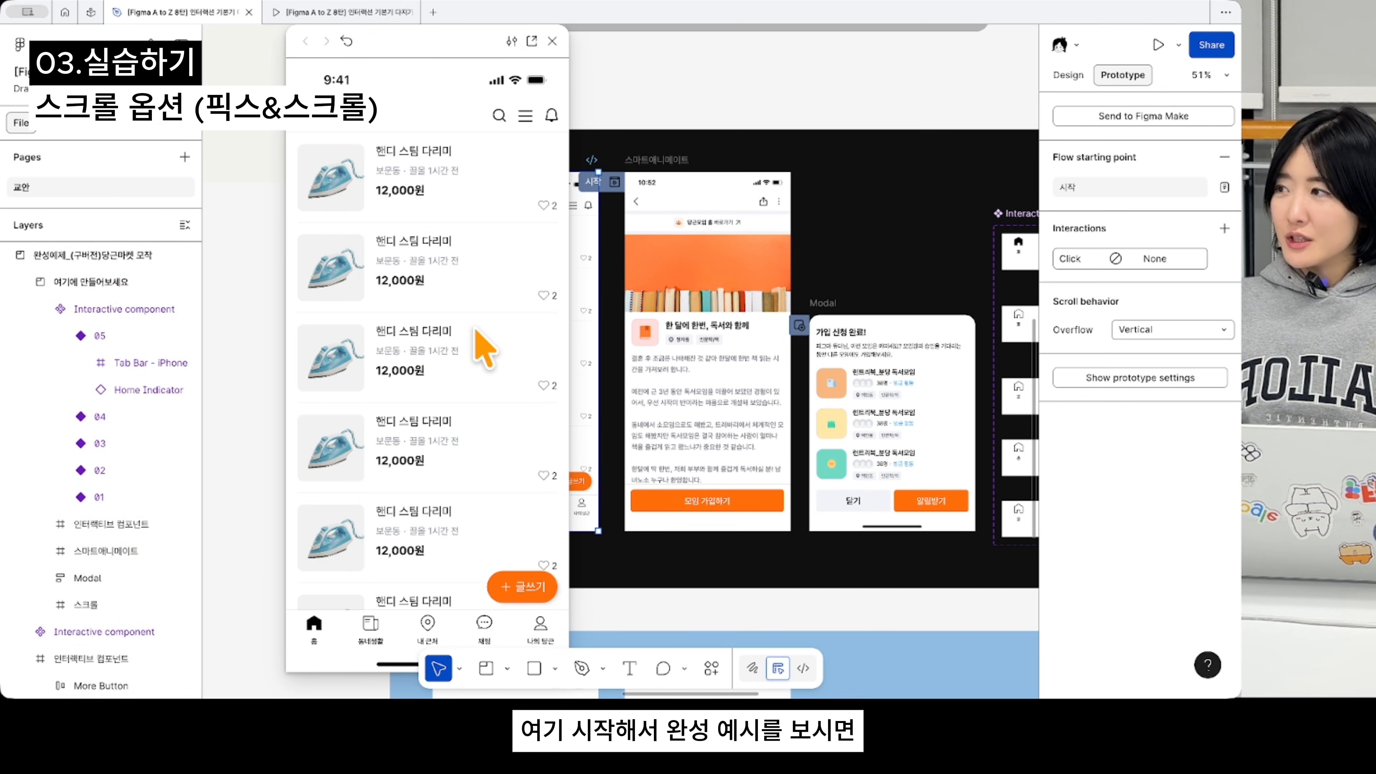
pyautogui.scroll(-1, 483, 349)
pyautogui.scroll(-3, 475, 329)
pyautogui.scroll(3, 475, 329)
pyautogui.scroll(-3, 475, 328)
pyautogui.scroll(3, 475, 329)
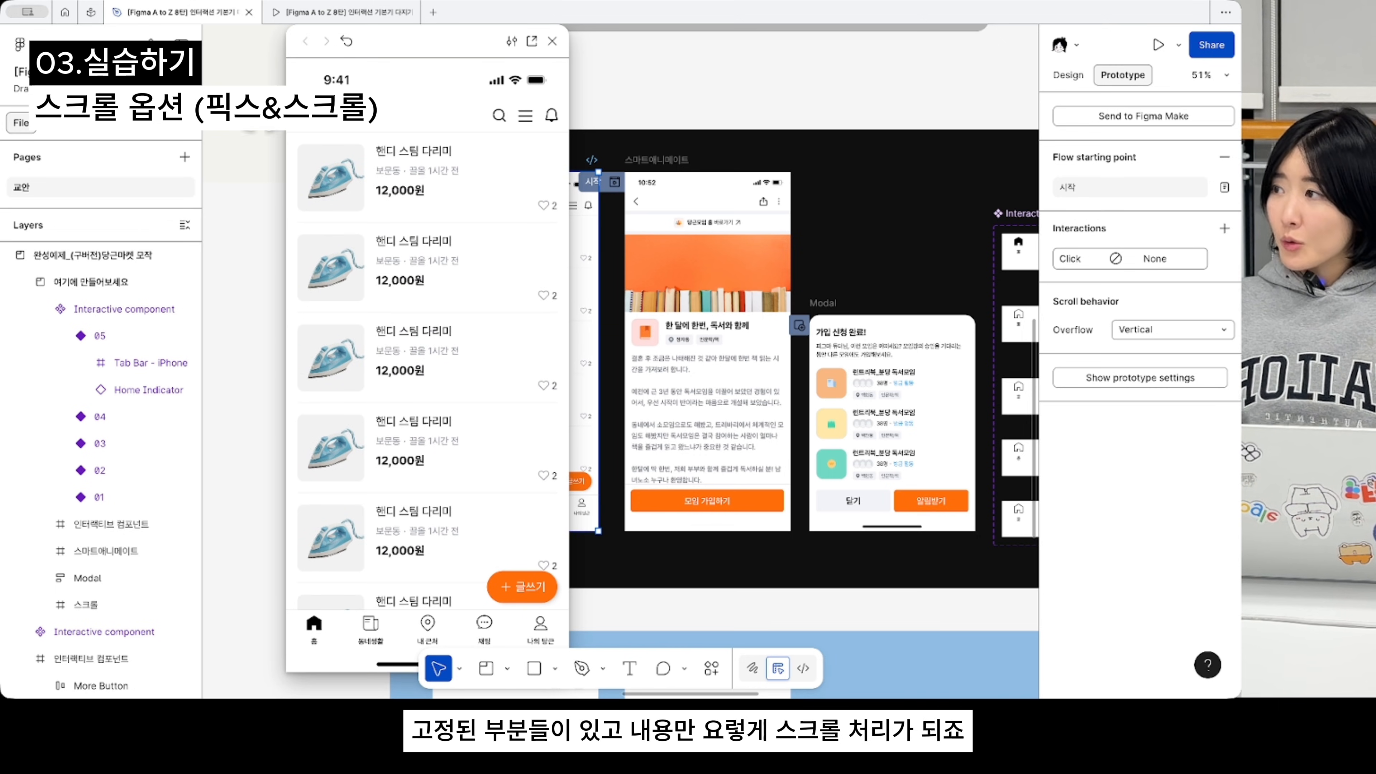
pyautogui.scroll(-2, 506, 519)
pyautogui.scroll(-2, 512, 533)
pyautogui.scroll(2, 509, 528)
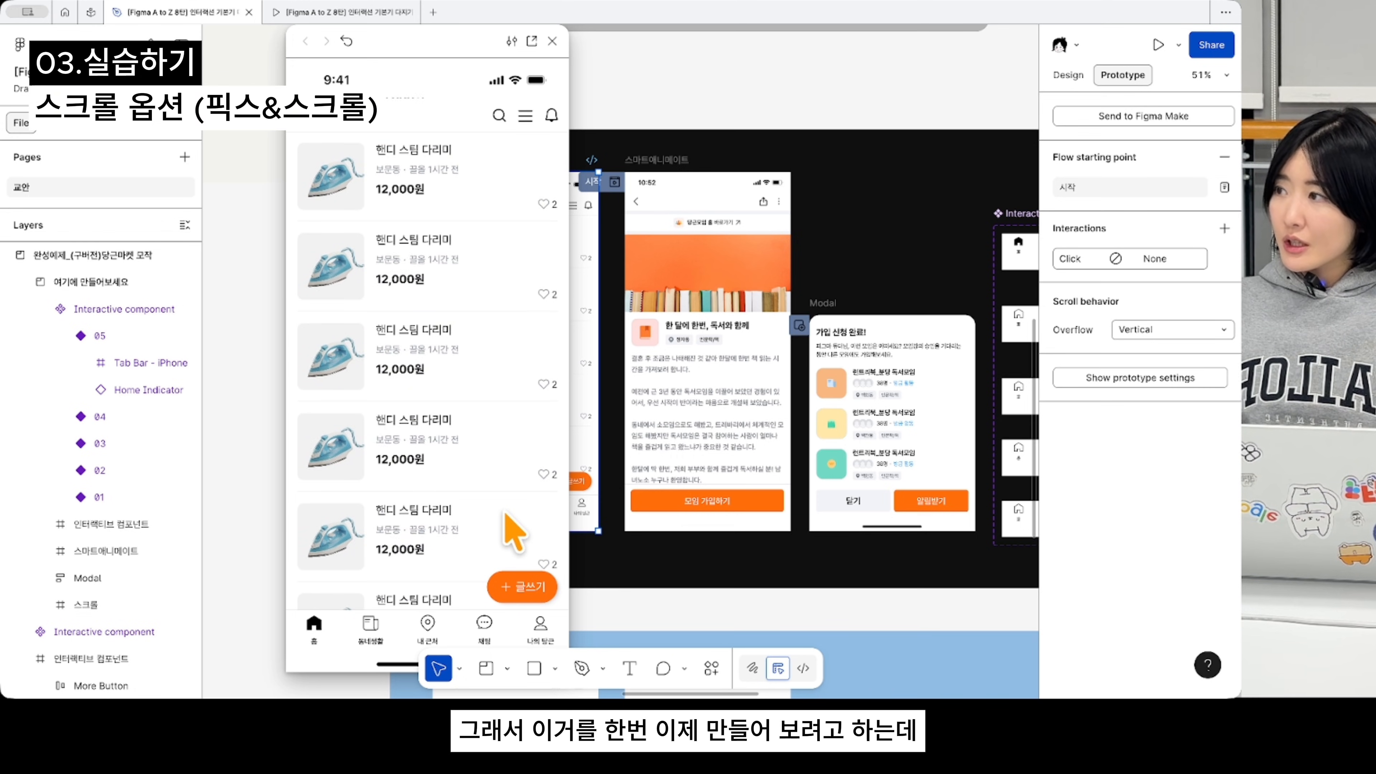
pyautogui.click(552, 41)
# - Set the scroll Overflow of the 스크롤 frame in the 여기에 만들어보세요 practice section to Vertical
pyautogui.scroll(-10, 523, 255)
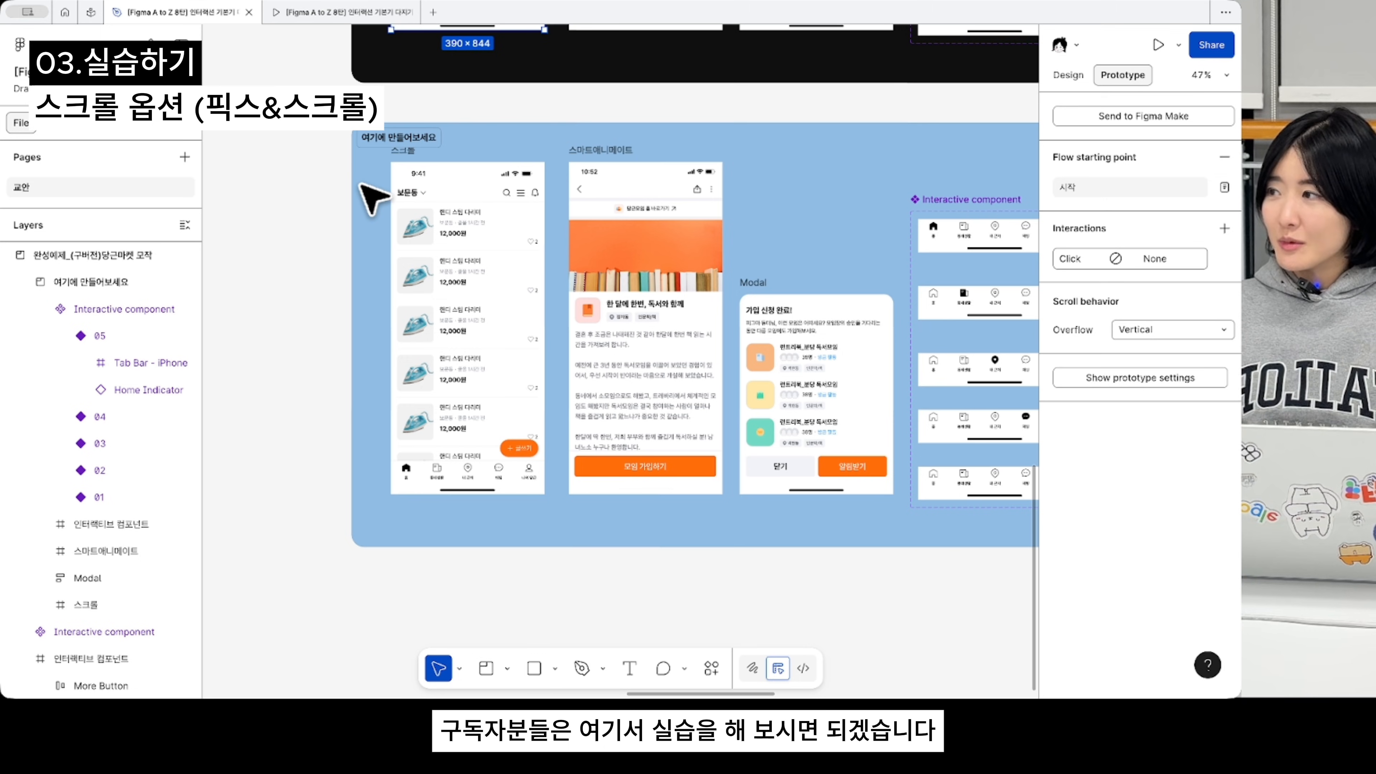
pyautogui.scroll(4, 366, 194)
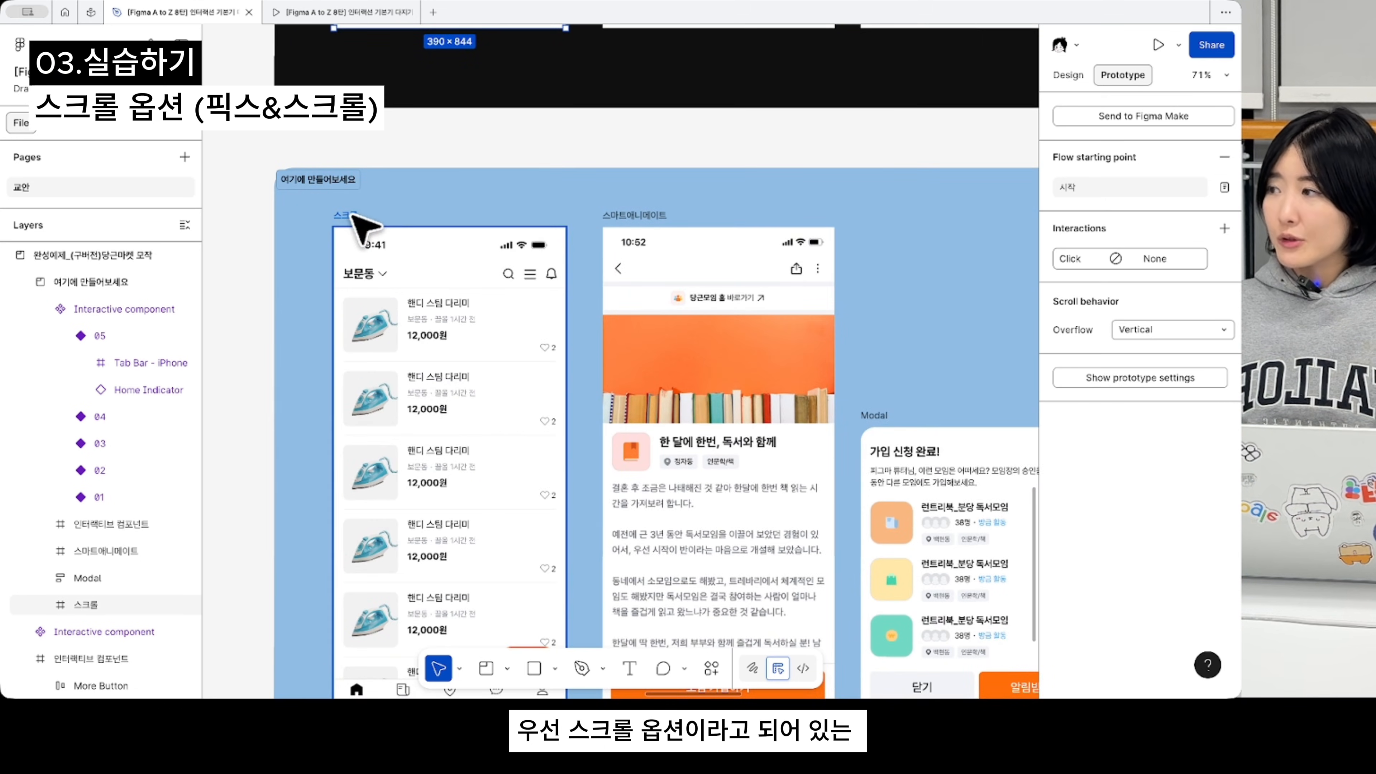
pyautogui.click(348, 212)
pyautogui.scroll(-5, 352, 215)
pyautogui.hscroll(-2, 352, 215)
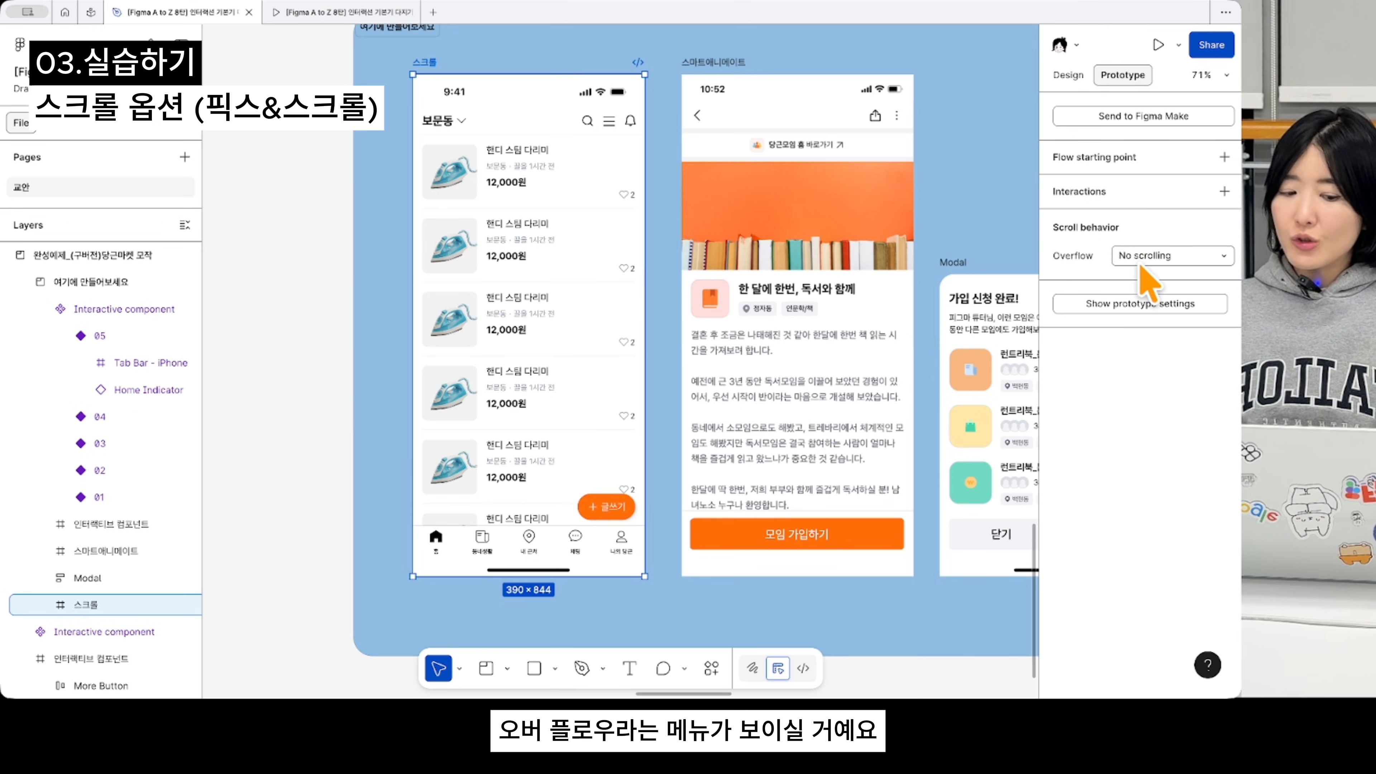
pyautogui.press('alt+super+plus')
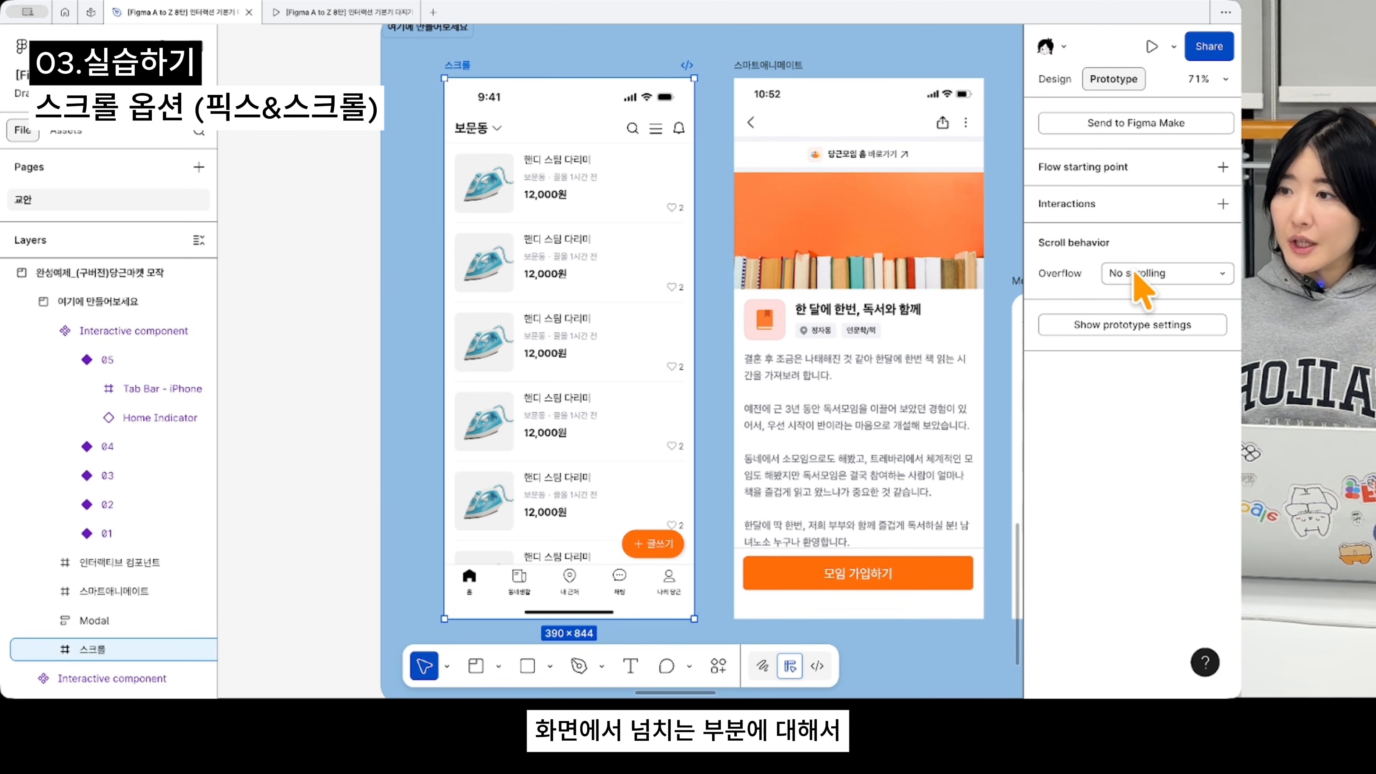
pyautogui.click(1139, 274)
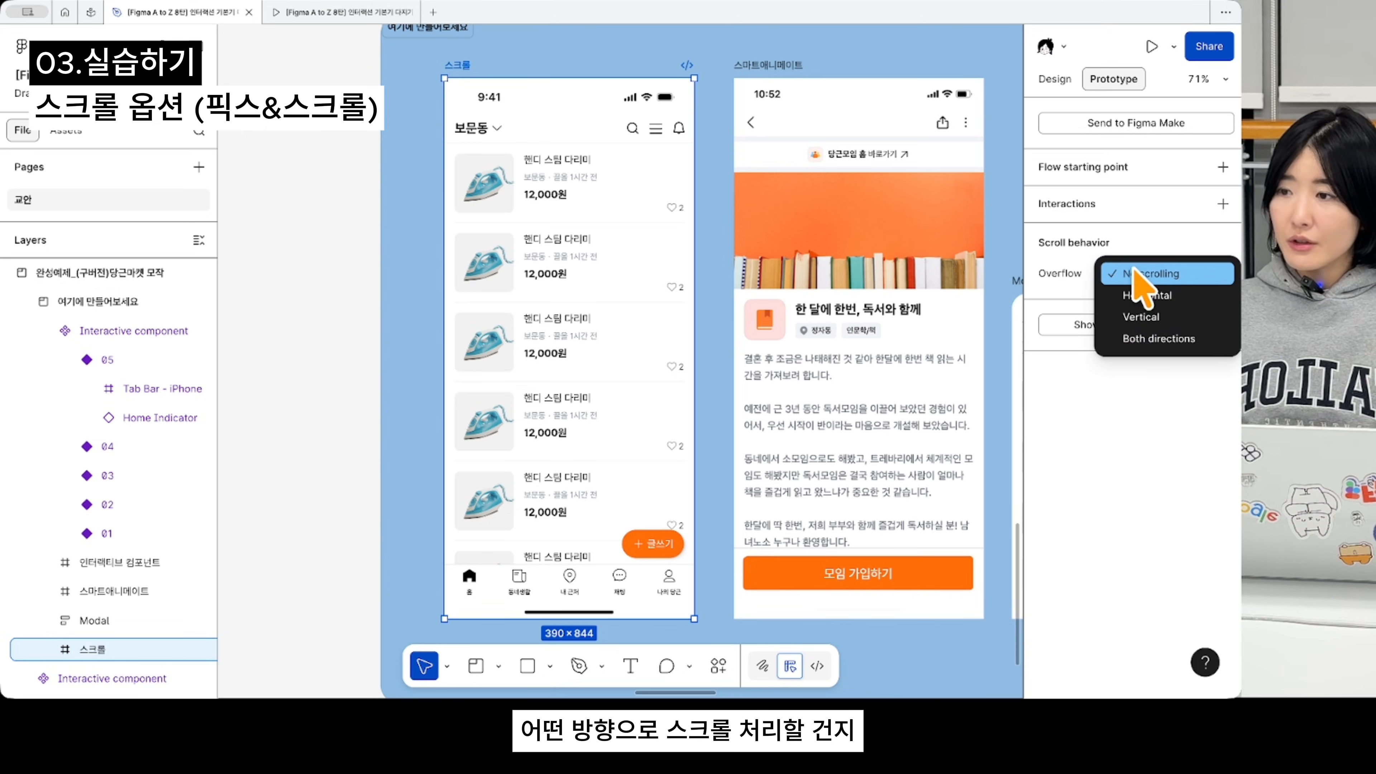
pyautogui.click(1140, 321)
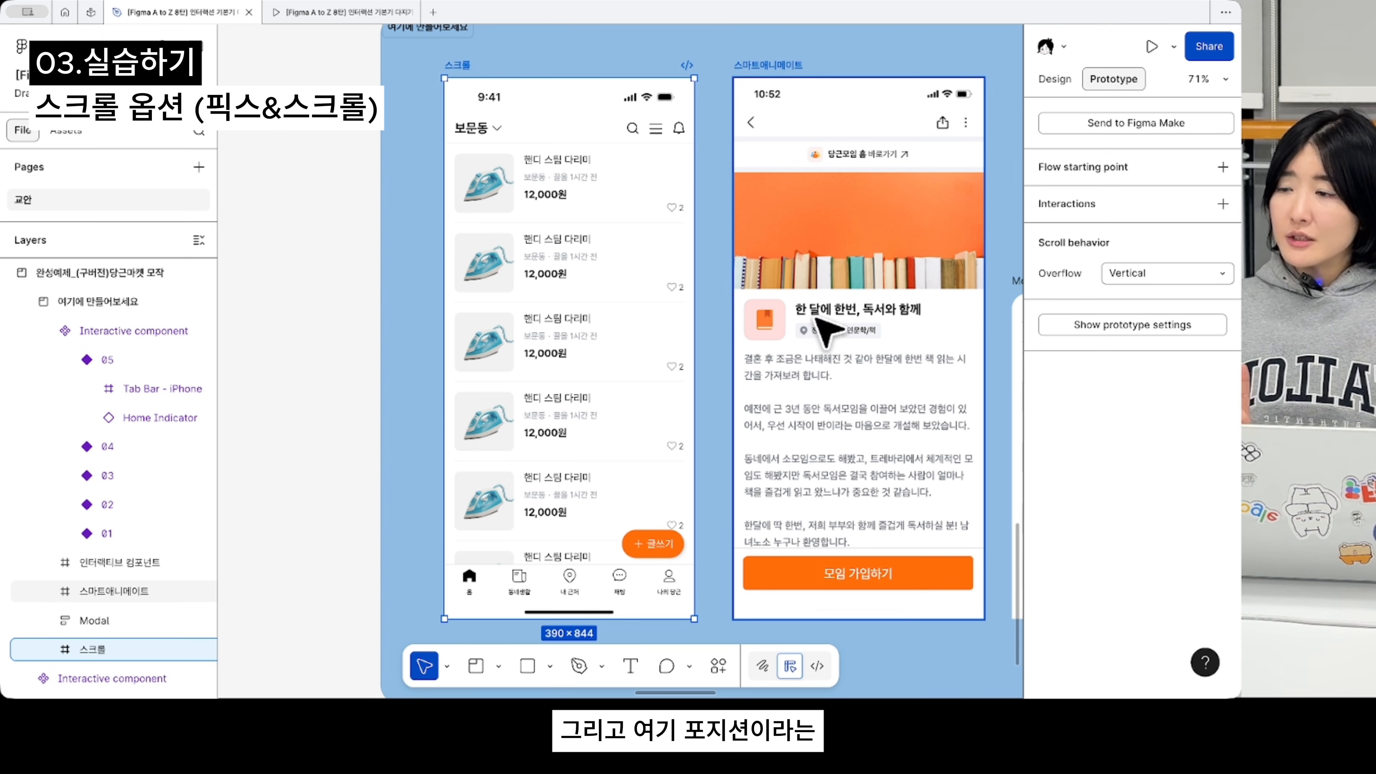
# - Check the scroll Position settings of the status bar, header and floating 글쓰기 button in the practice 스크롤 frame
pyautogui.click(614, 169)
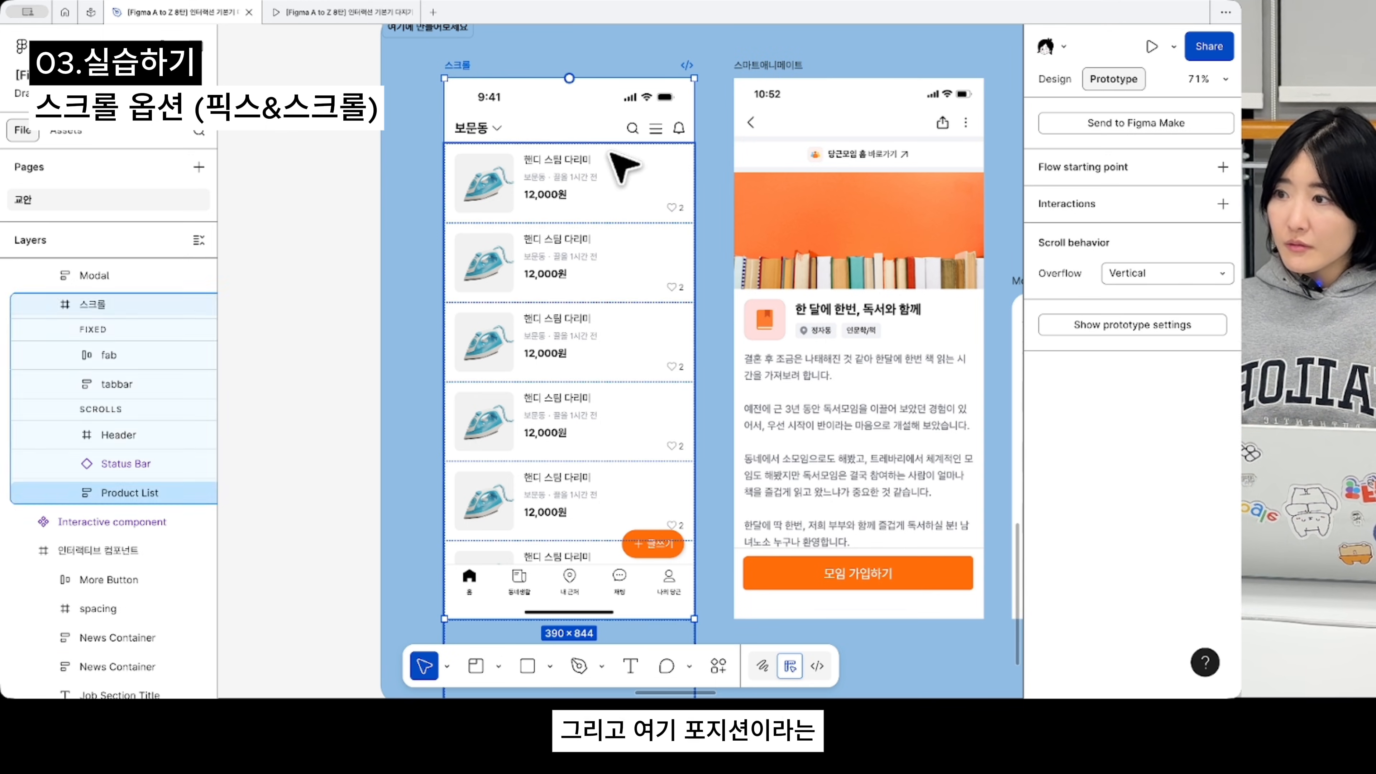
pyautogui.click(457, 68)
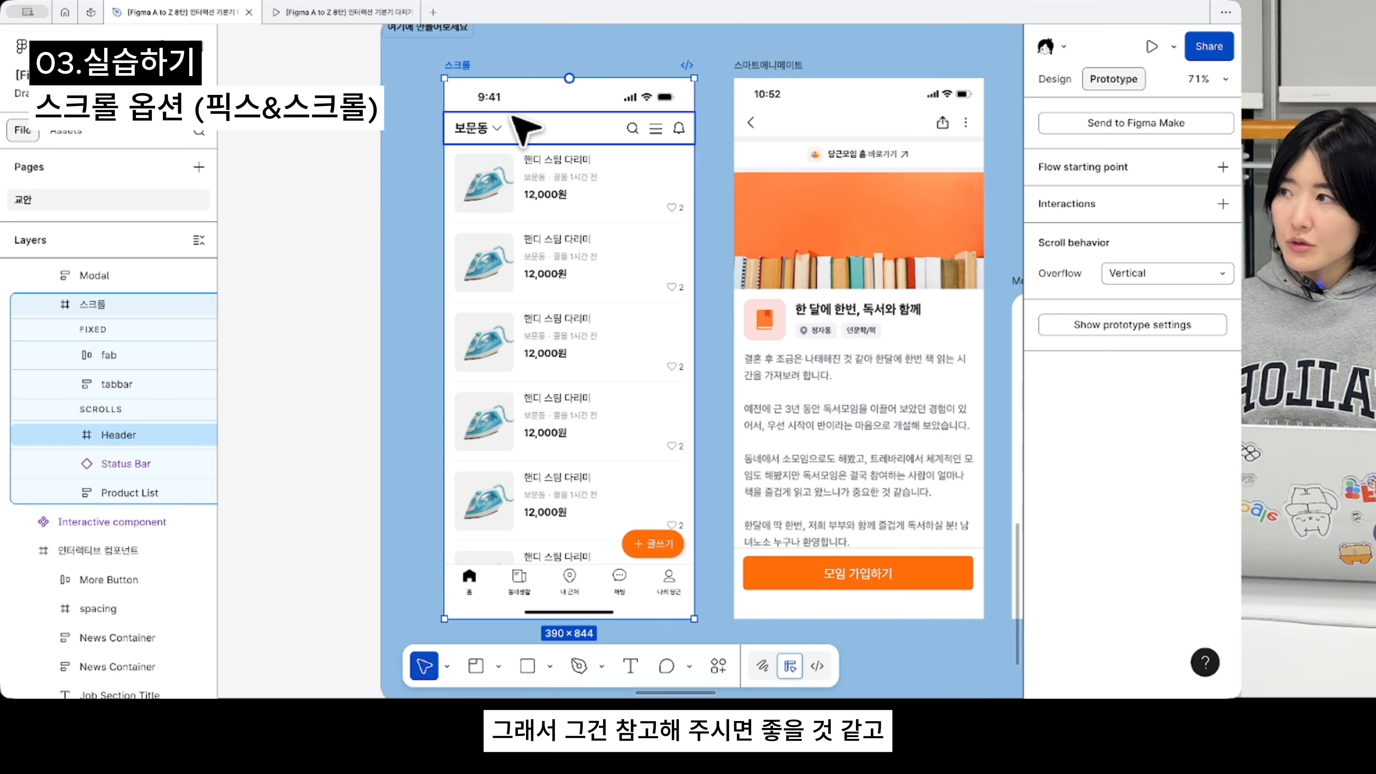
pyautogui.scroll(-1, 524, 130)
pyautogui.hscroll(1, 524, 130)
pyautogui.click(518, 78)
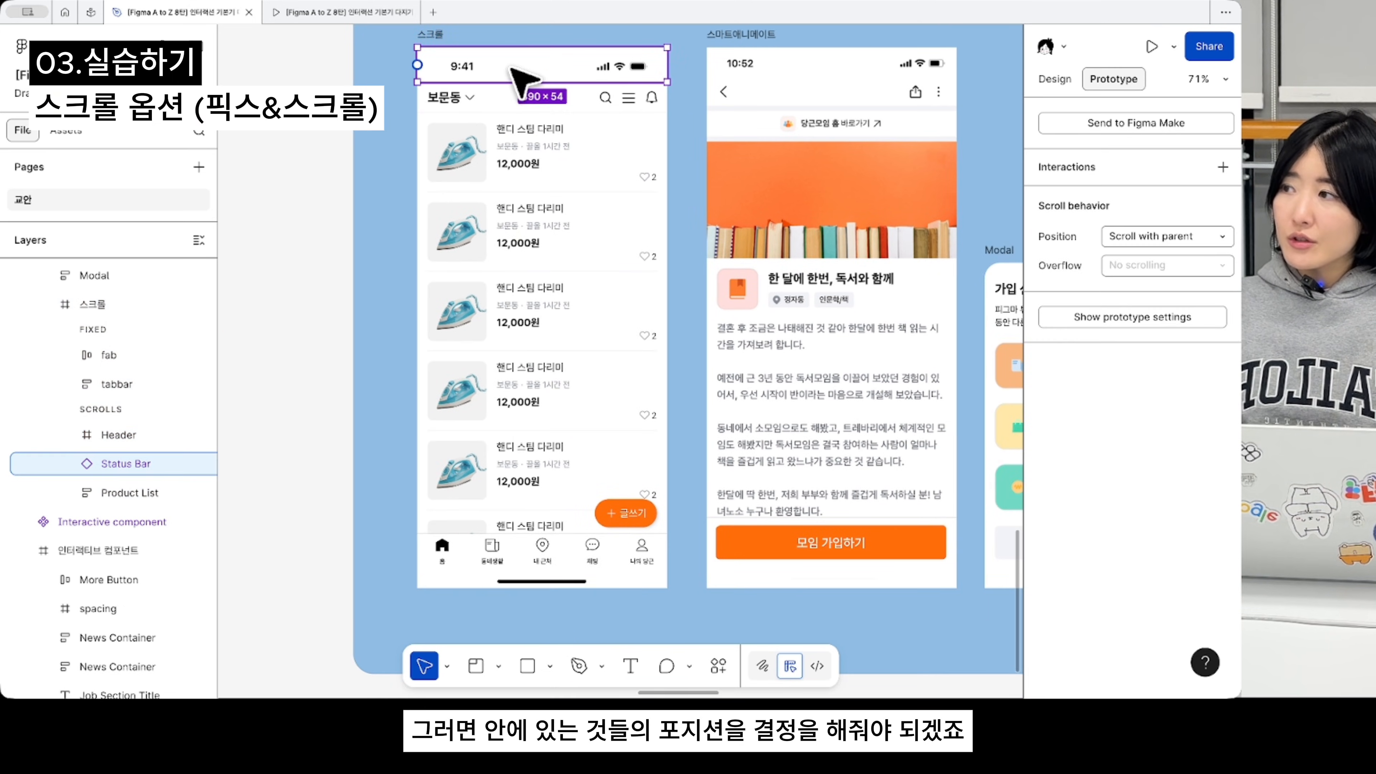
pyautogui.click(506, 106)
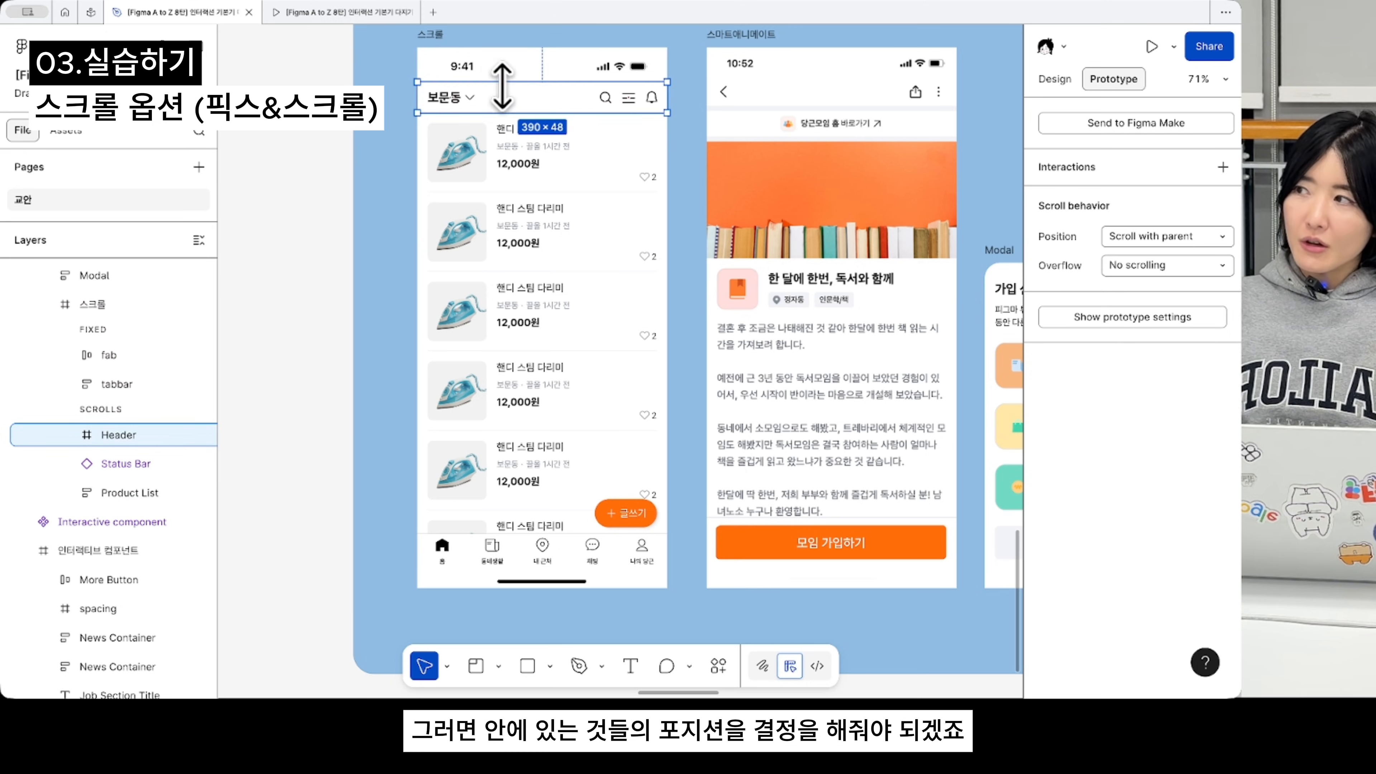
pyautogui.keyDown('shift'); pyautogui.click(495, 69); pyautogui.keyUp('shift')
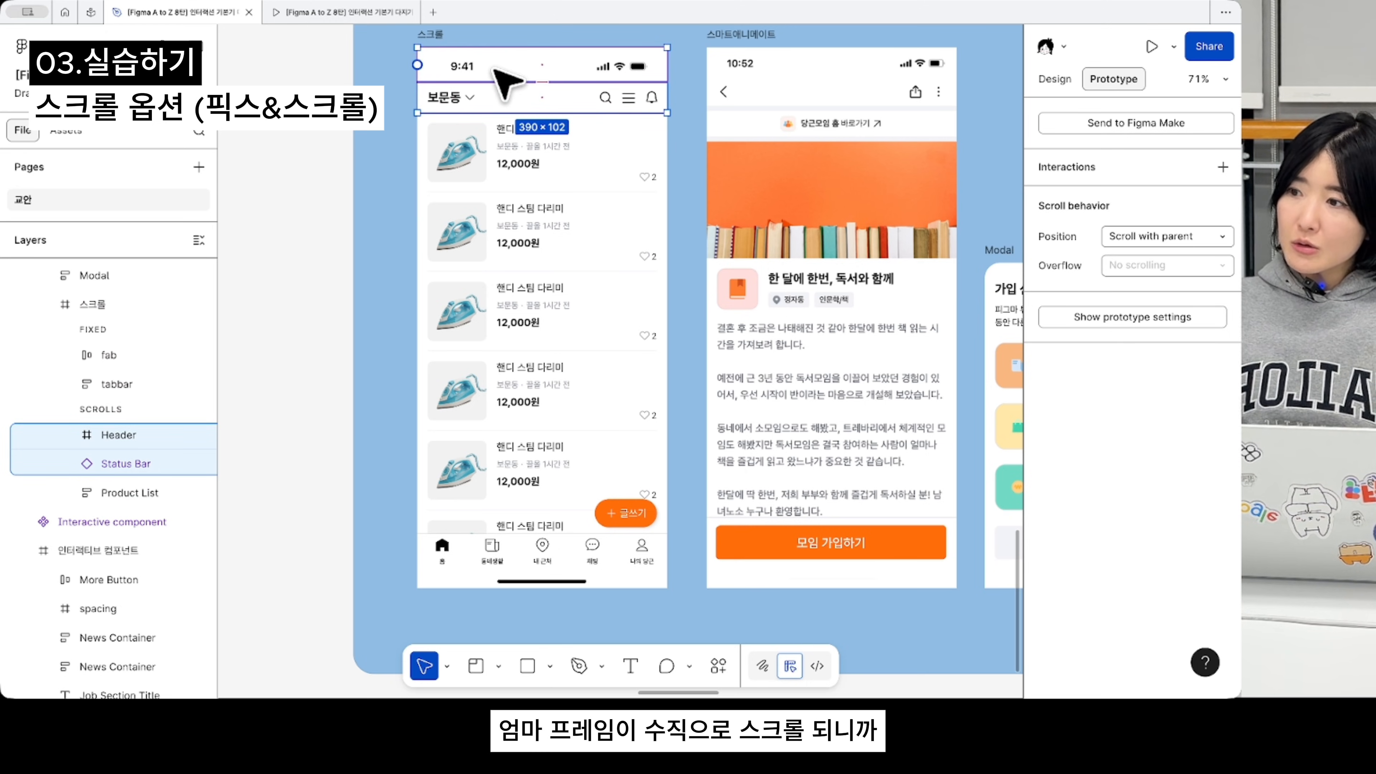
pyautogui.scroll(-1, 503, 81)
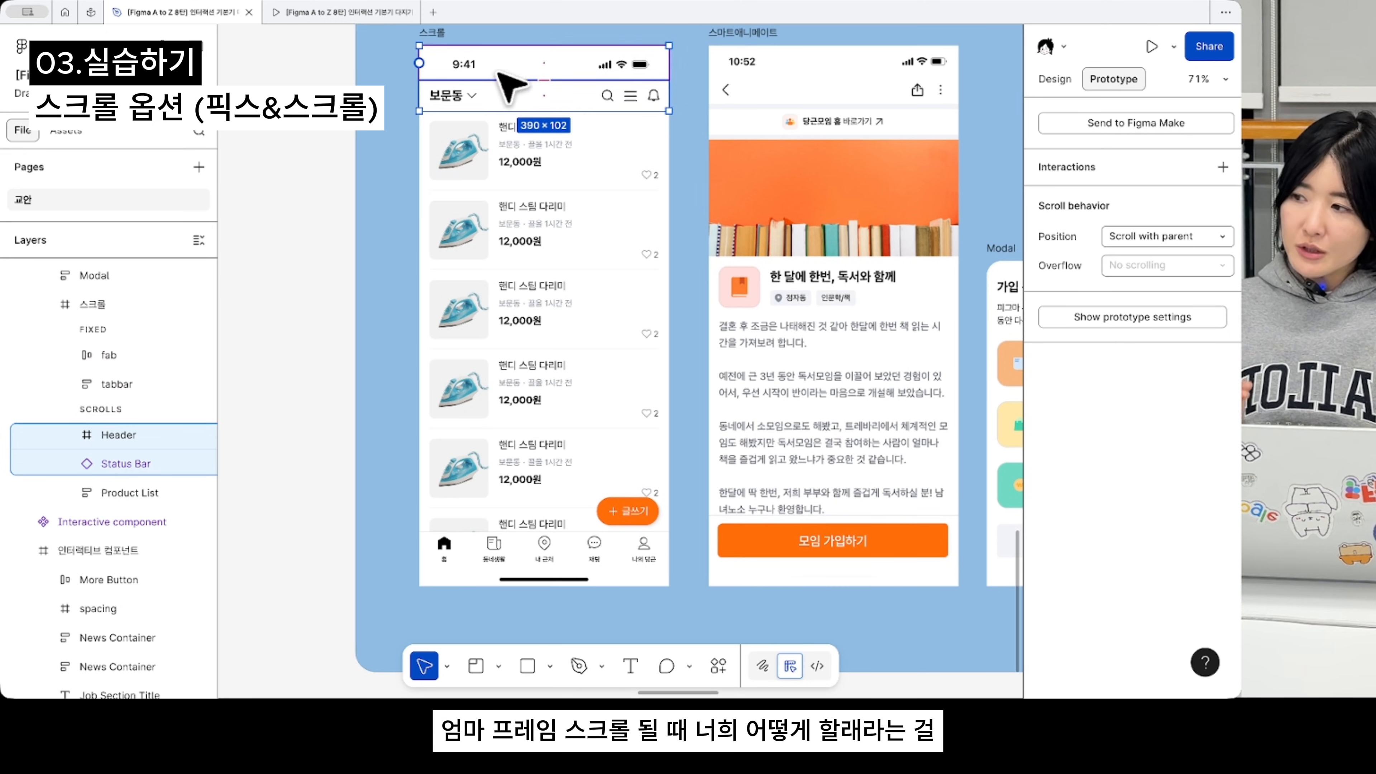
pyautogui.click(628, 520)
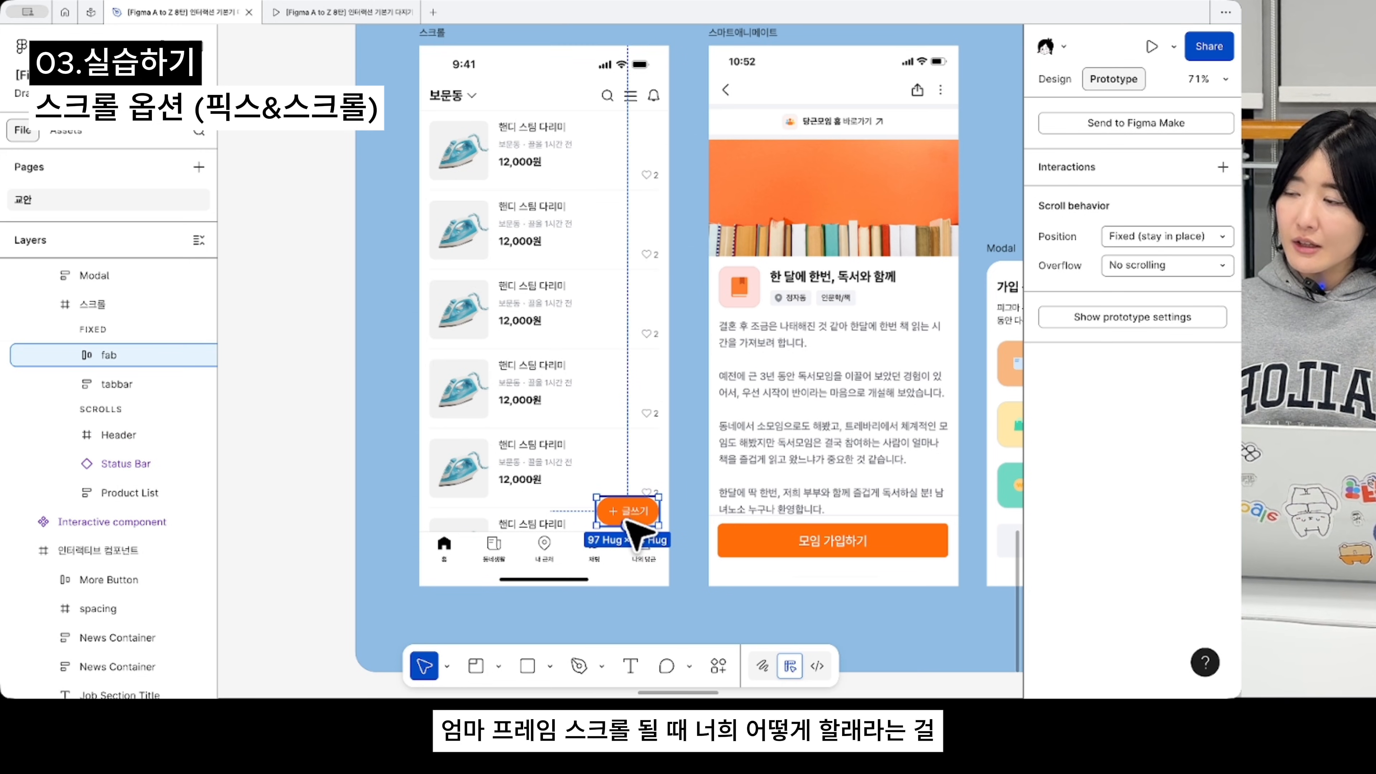
# - Set the scroll Position of the Status Bar and Header together to Fixed (stay in place)
pyautogui.click(544, 79)
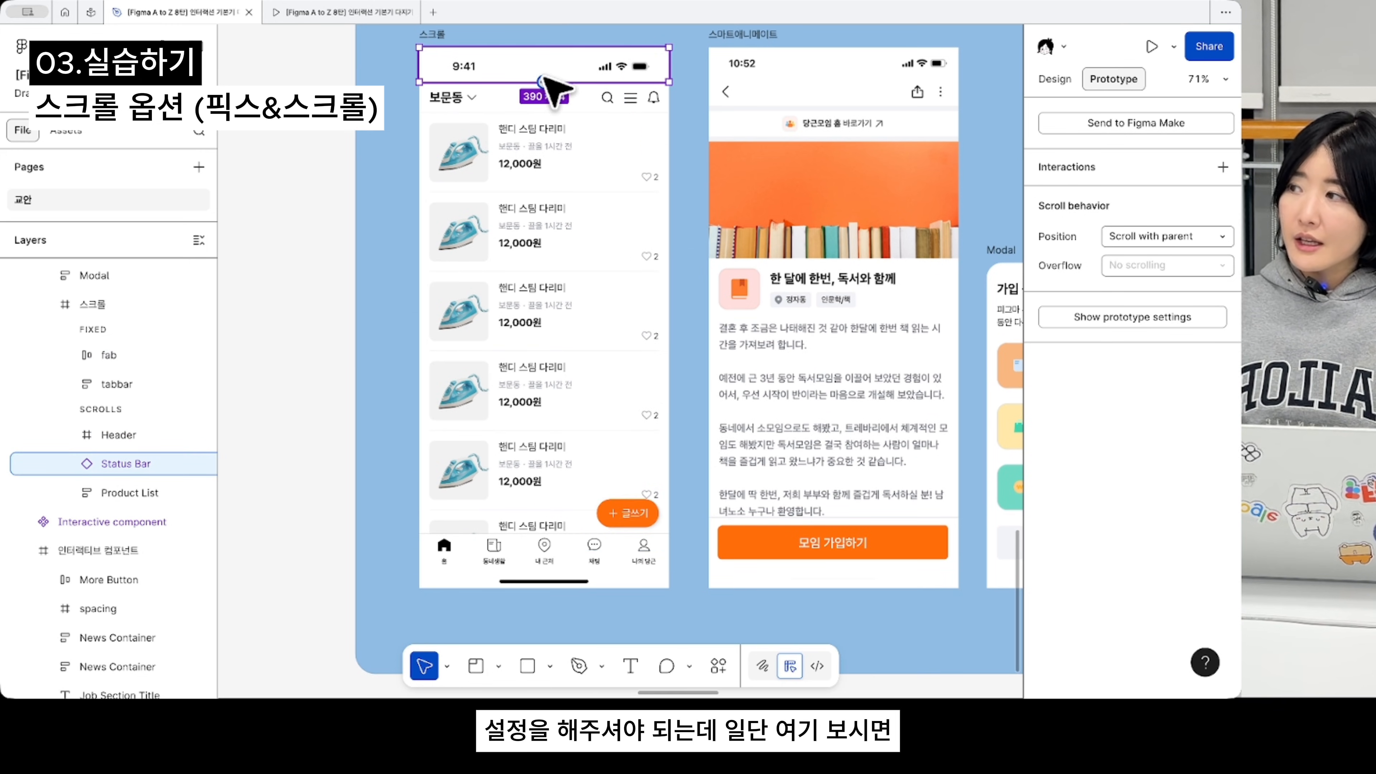
pyautogui.hscroll(2, 550, 87)
pyautogui.scroll(2, 541, 76)
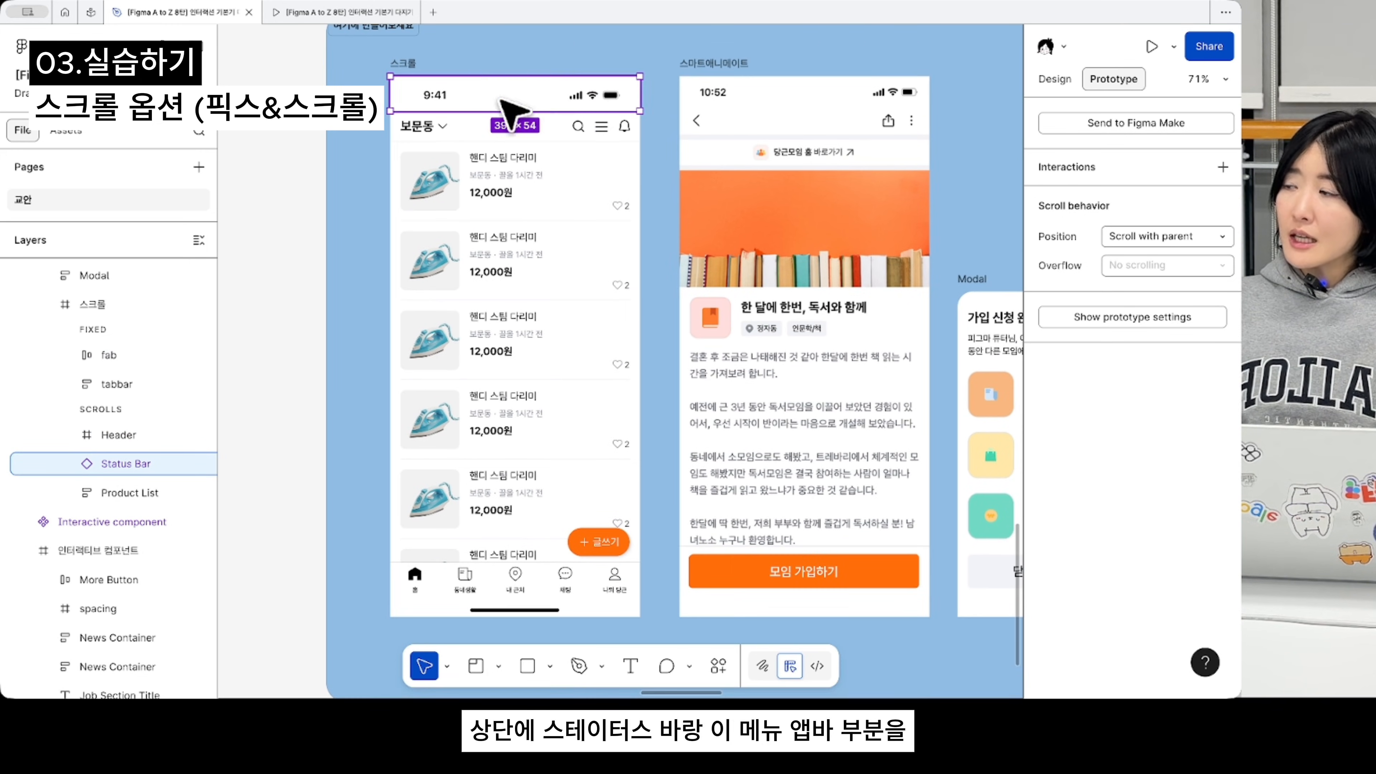
pyautogui.scroll(3, 501, 100)
pyautogui.keyDown('shift'); pyautogui.click(461, 137); pyautogui.keyUp('shift')
pyautogui.scroll(-2, 463, 138)
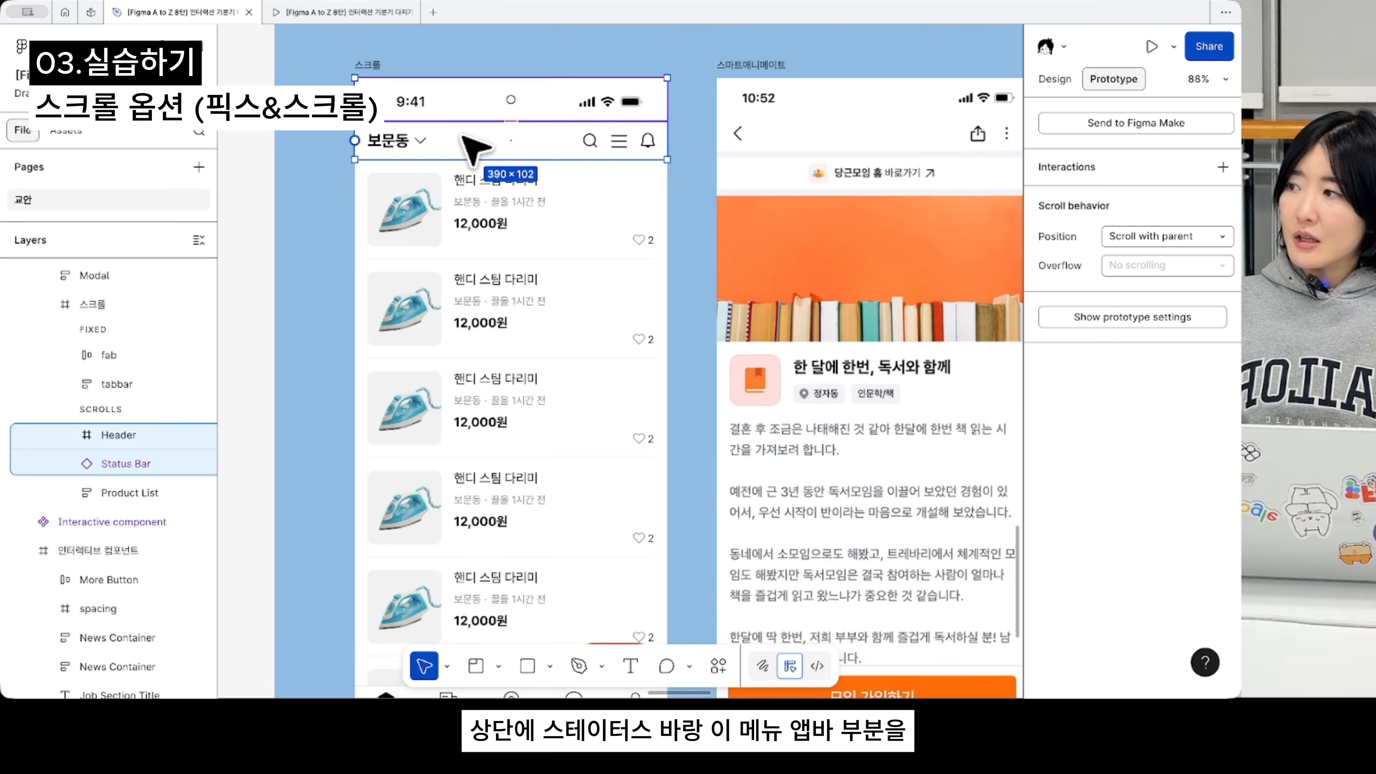
pyautogui.scroll(-3, 474, 149)
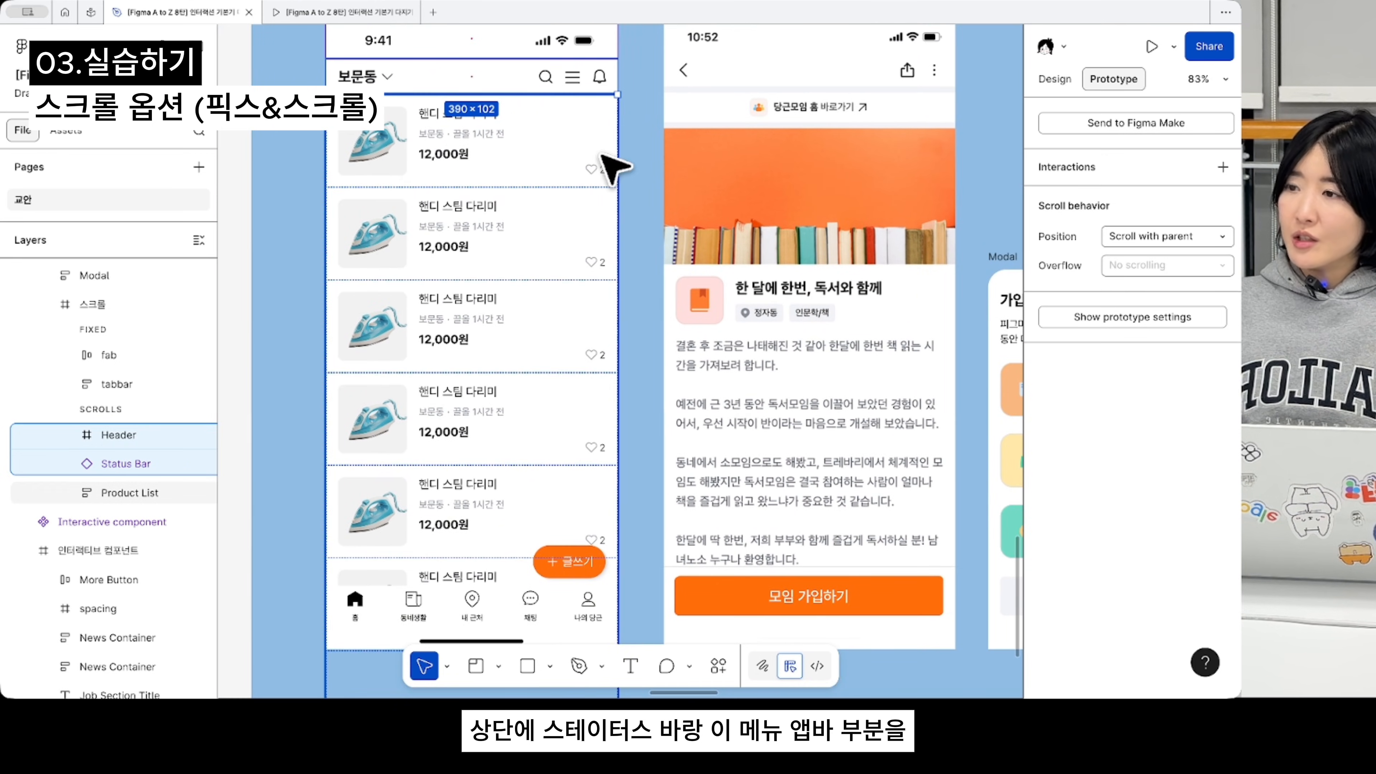
pyautogui.click(1216, 239)
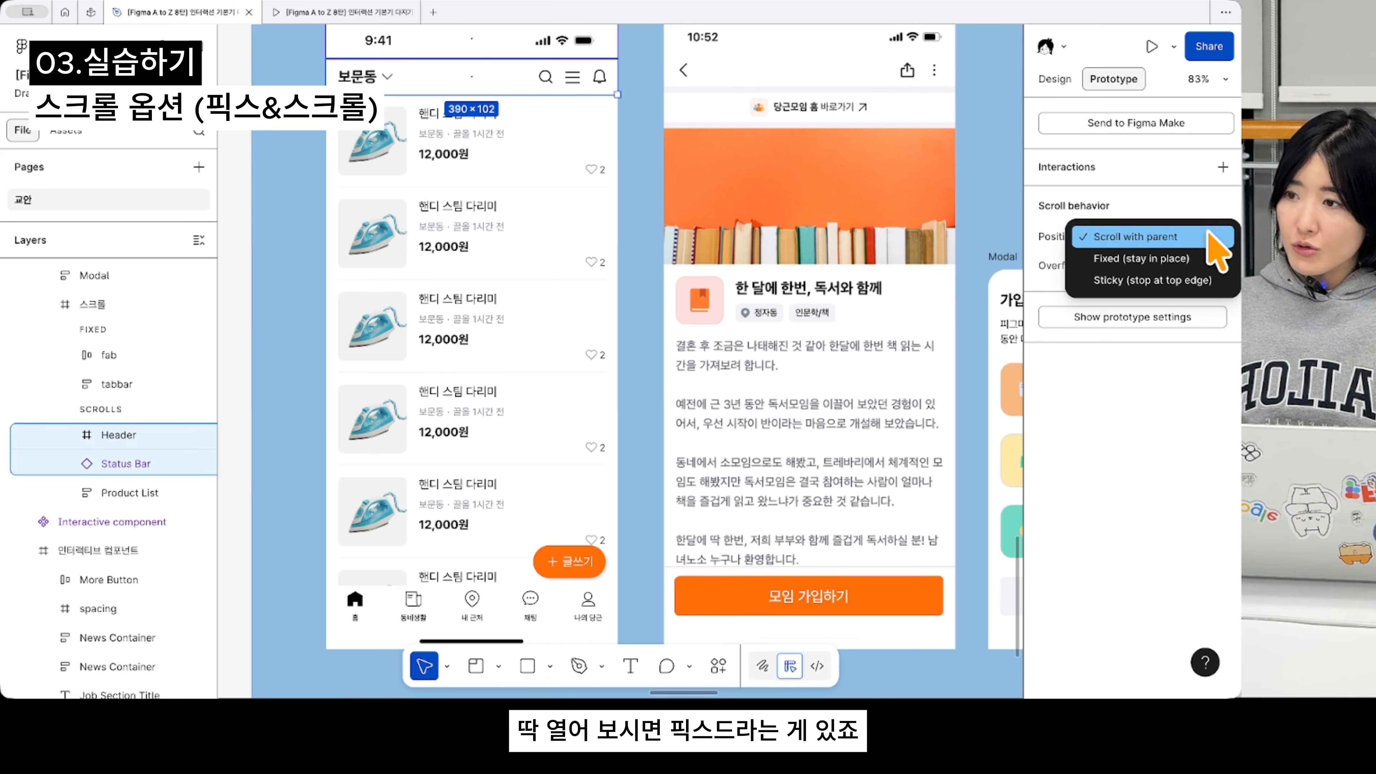
pyautogui.click(1127, 259)
# - Check the floating 글쓰기 button's scroll Position, and choose Fixed (stay in place) as the tabbar's Position
pyautogui.scroll(-5, 698, 382)
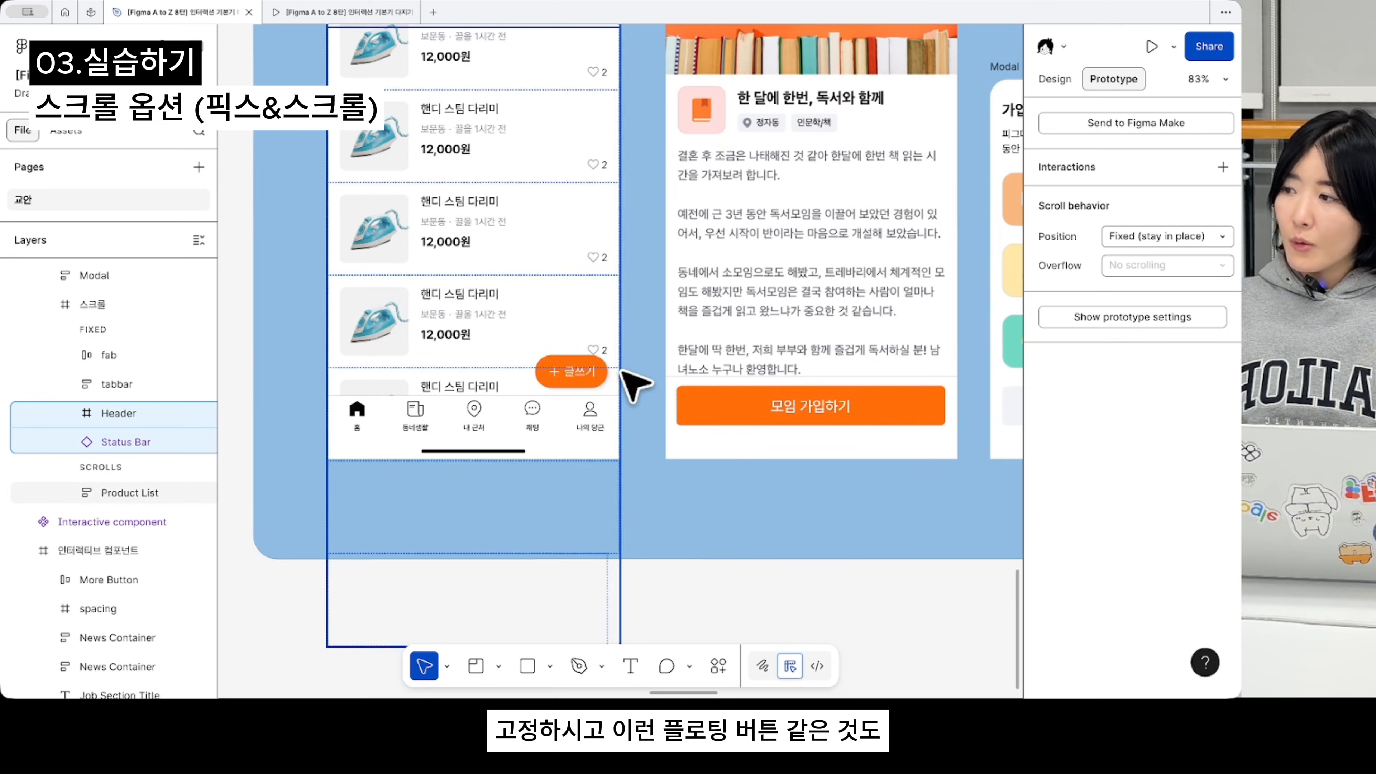
pyautogui.click(580, 362)
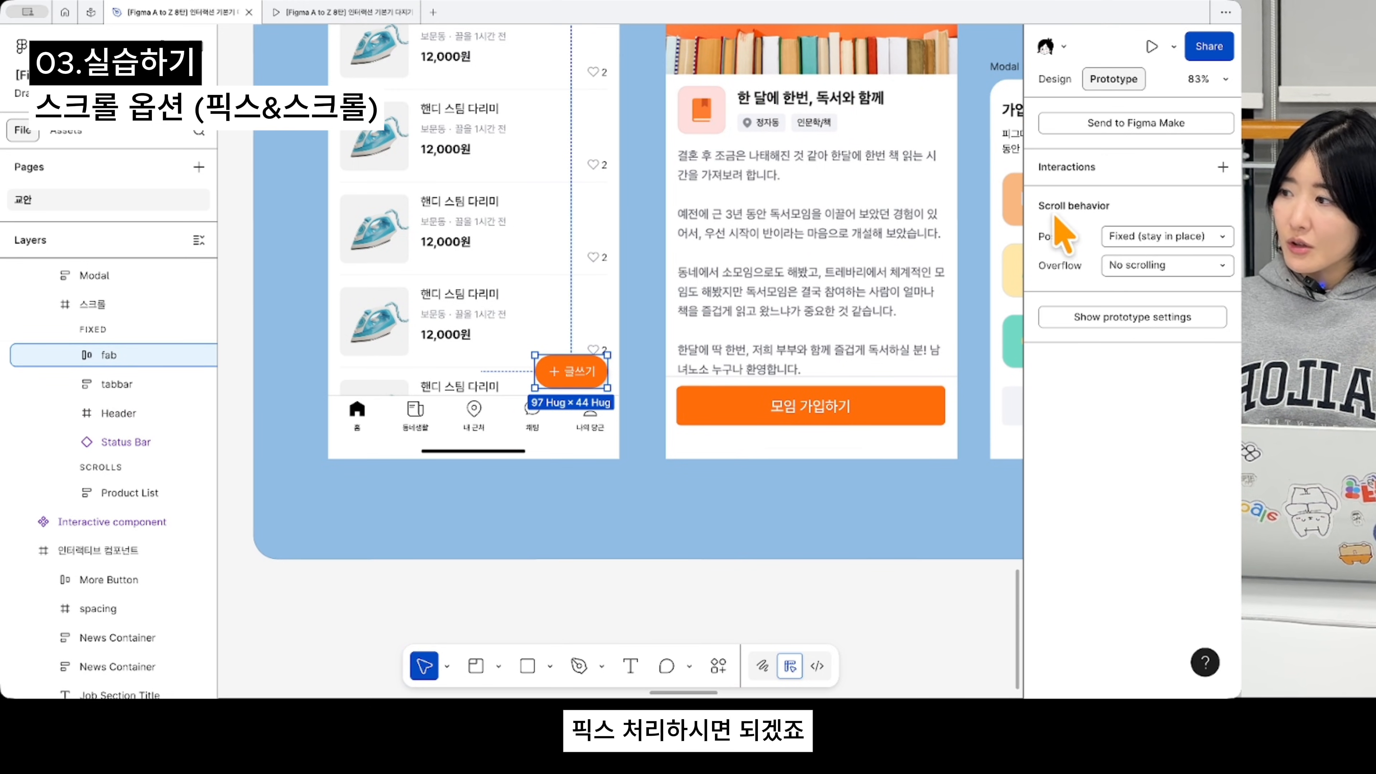
pyautogui.click(387, 424)
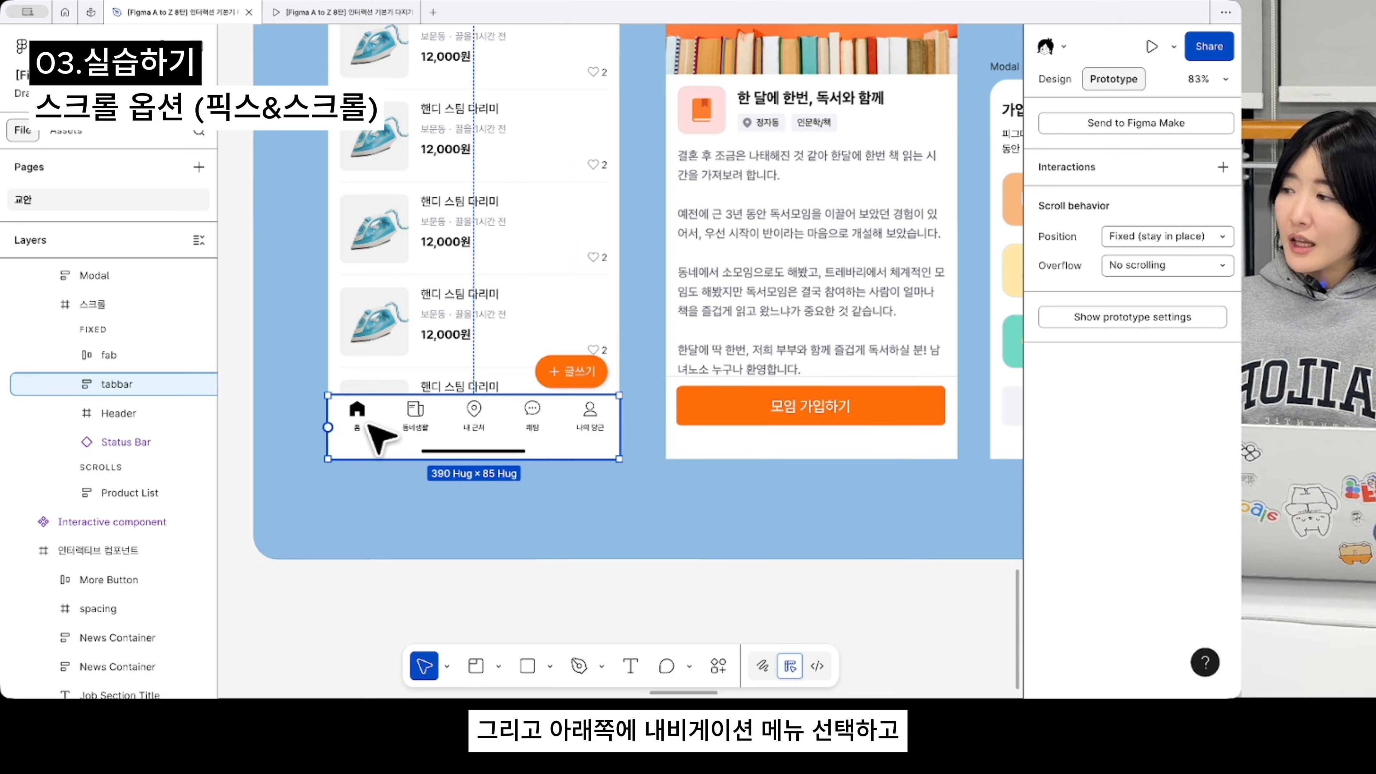
pyautogui.click(1159, 237)
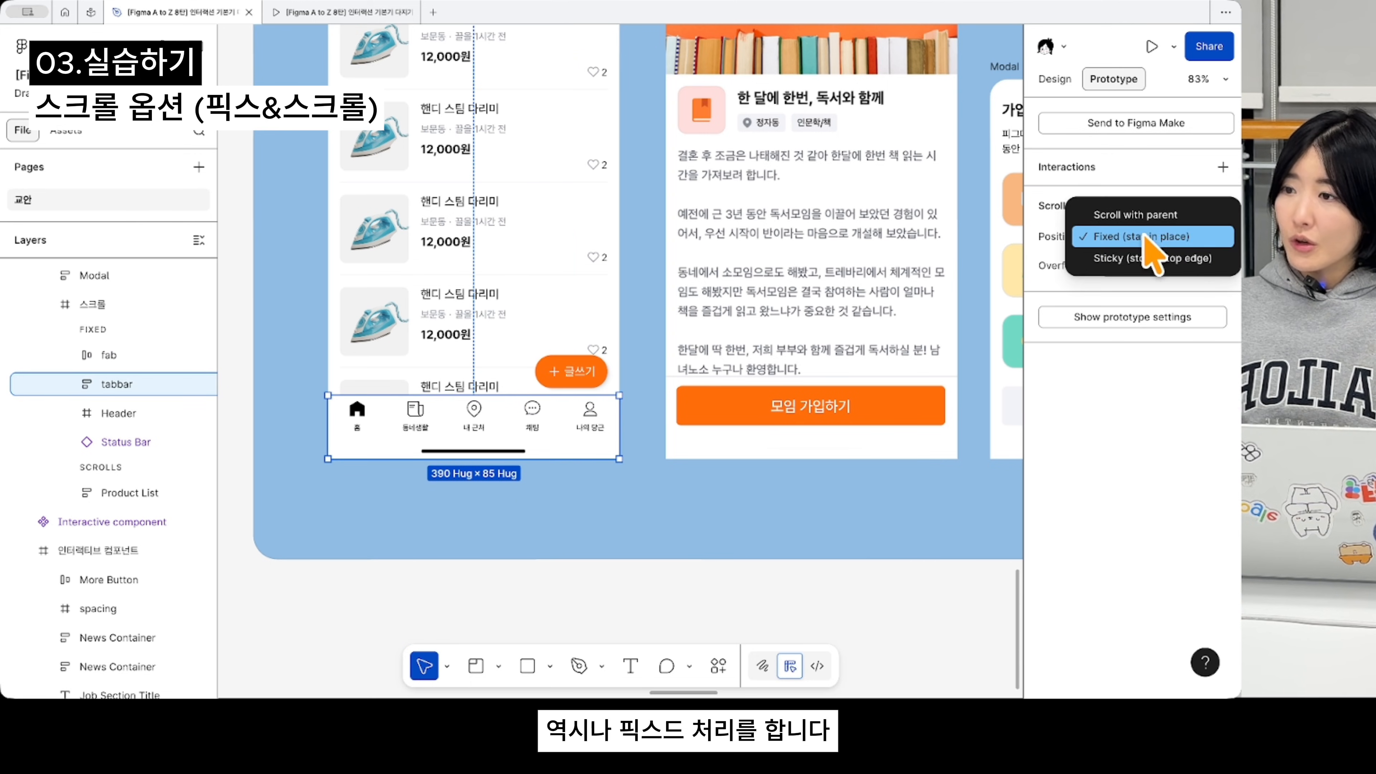
pyautogui.click(1156, 239)
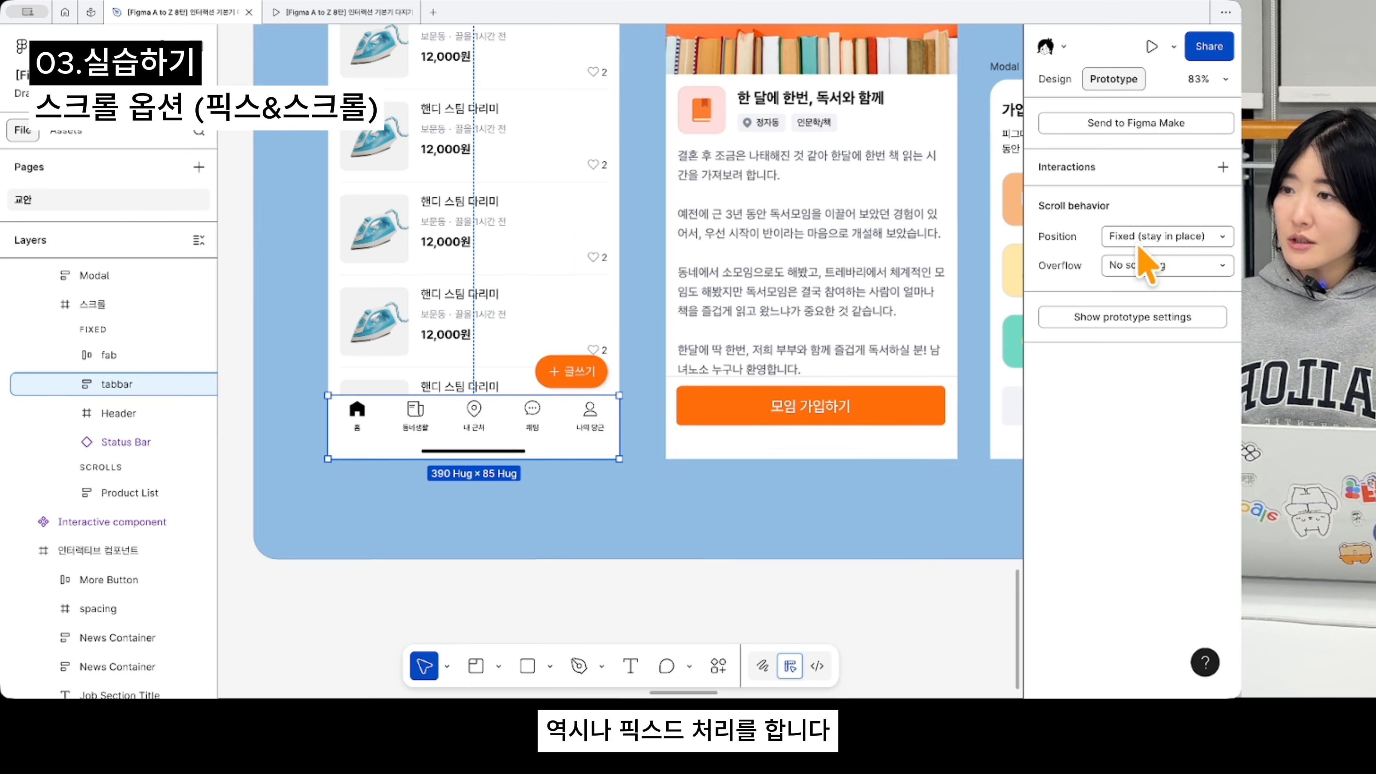
# - Move the Product List upward behind the header in the 스크롤 frame and check its scroll Position setting
pyautogui.click(463, 215)
pyautogui.scroll(5, 465, 222)
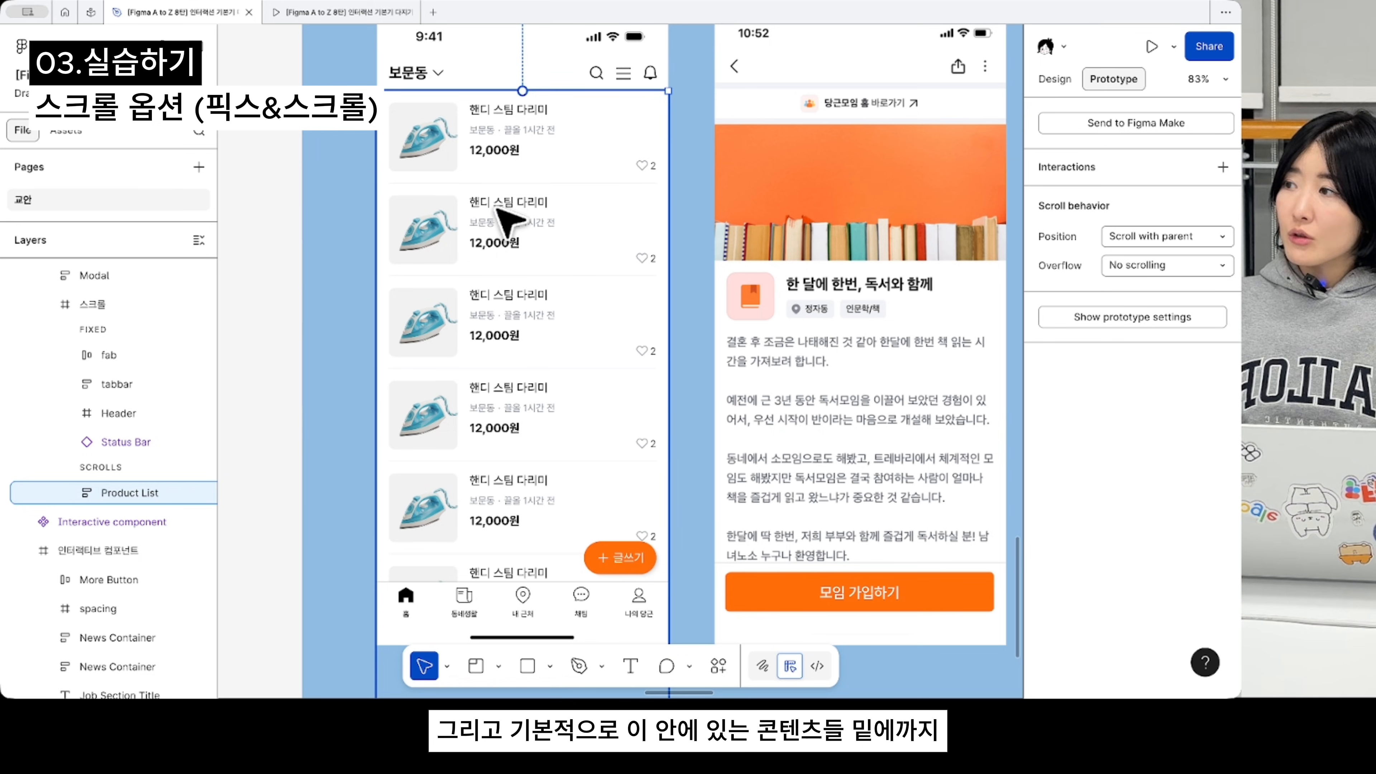
pyautogui.moveTo(497, 144); pyautogui.dragTo(494, 129)
pyautogui.moveTo(527, 288); pyautogui.dragTo(549, 179)
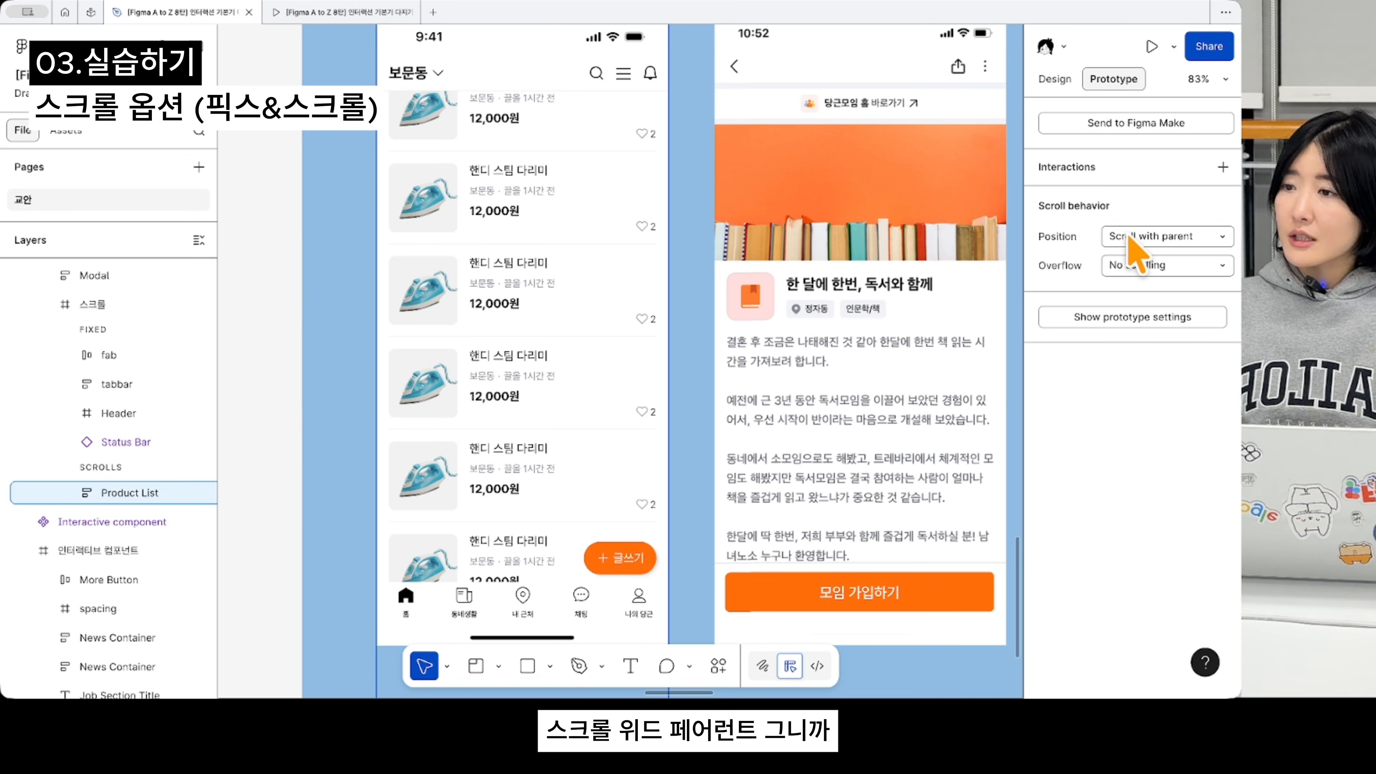
pyautogui.scroll(5, 598, 348)
pyautogui.hscroll(-2, 599, 347)
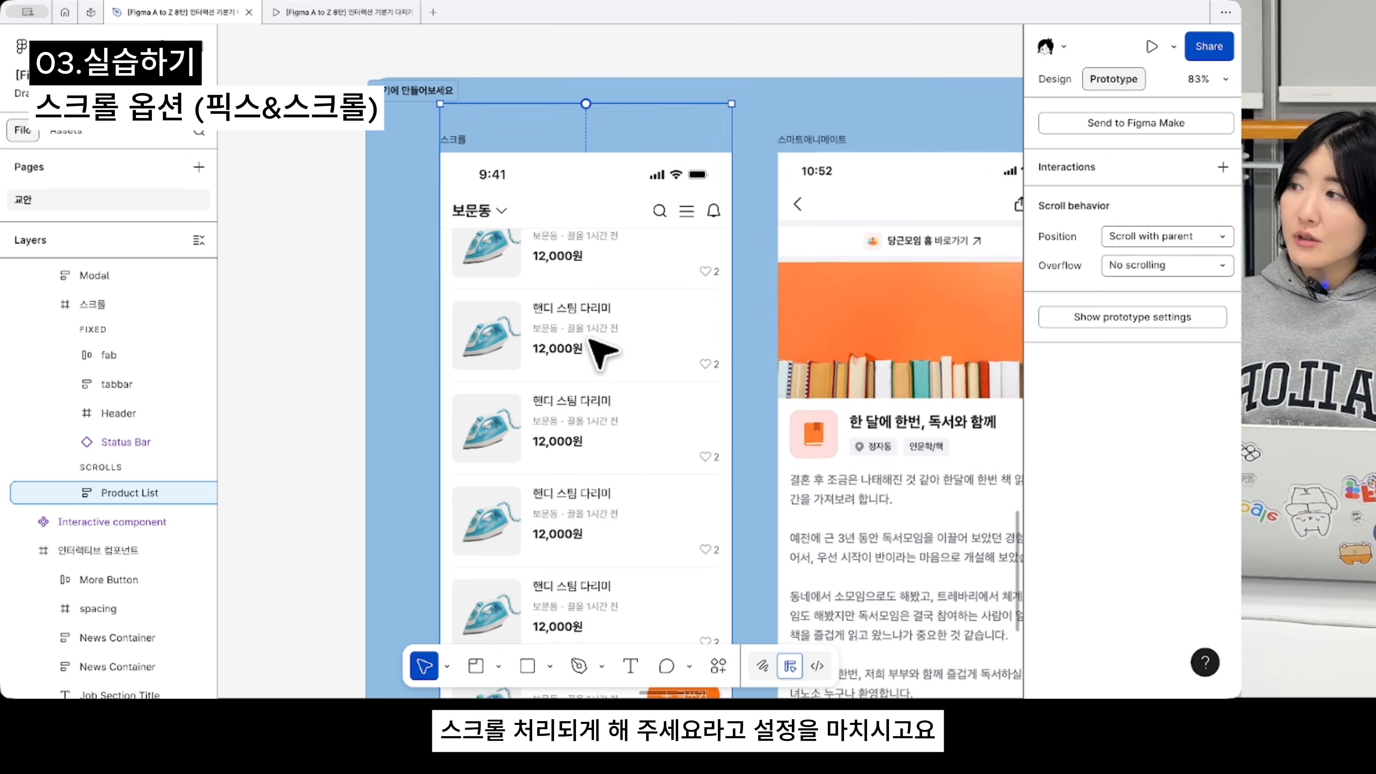
# - Add a flow starting point to the 스크롤 frame in the practice section
pyautogui.click(395, 384)
pyautogui.scroll(-4, 398, 381)
pyautogui.scroll(5, 482, 240)
pyautogui.click(488, 158)
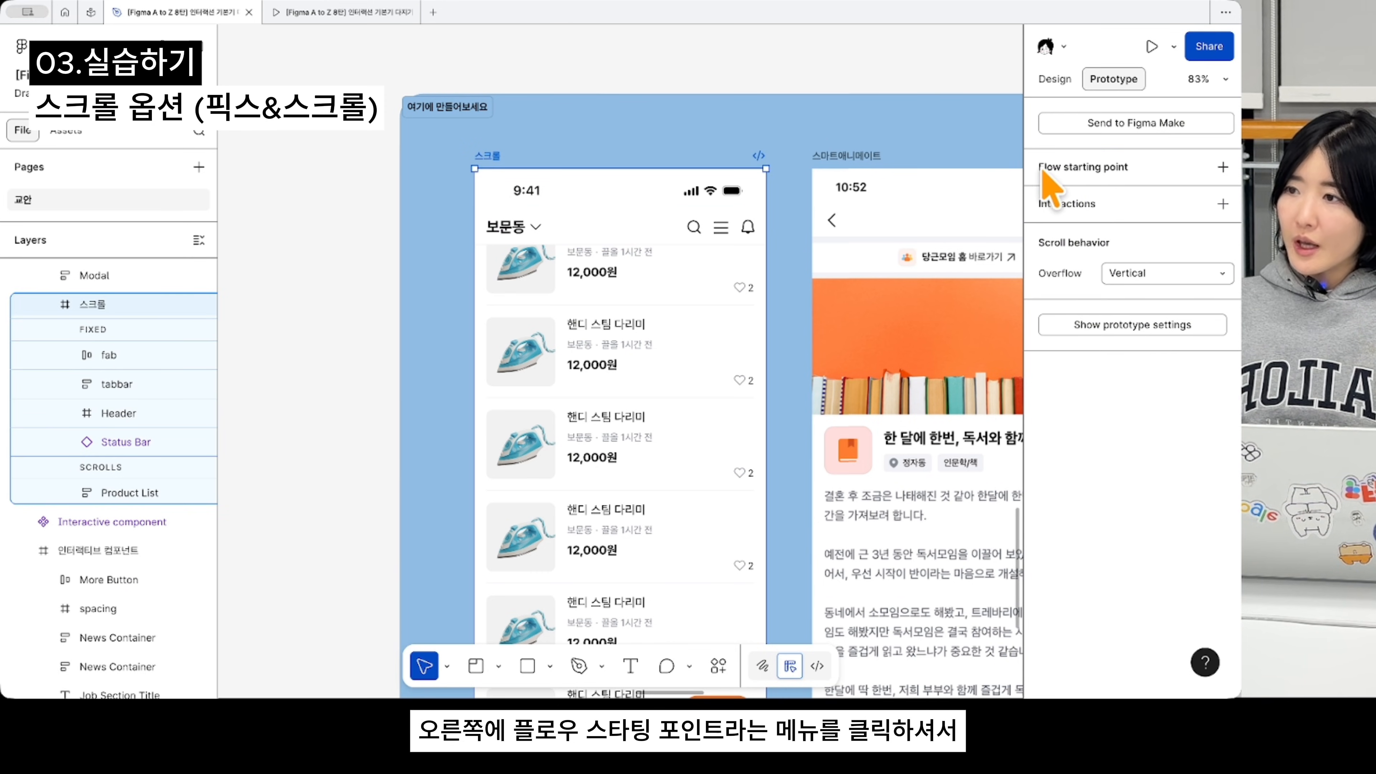
pyautogui.click(1124, 174)
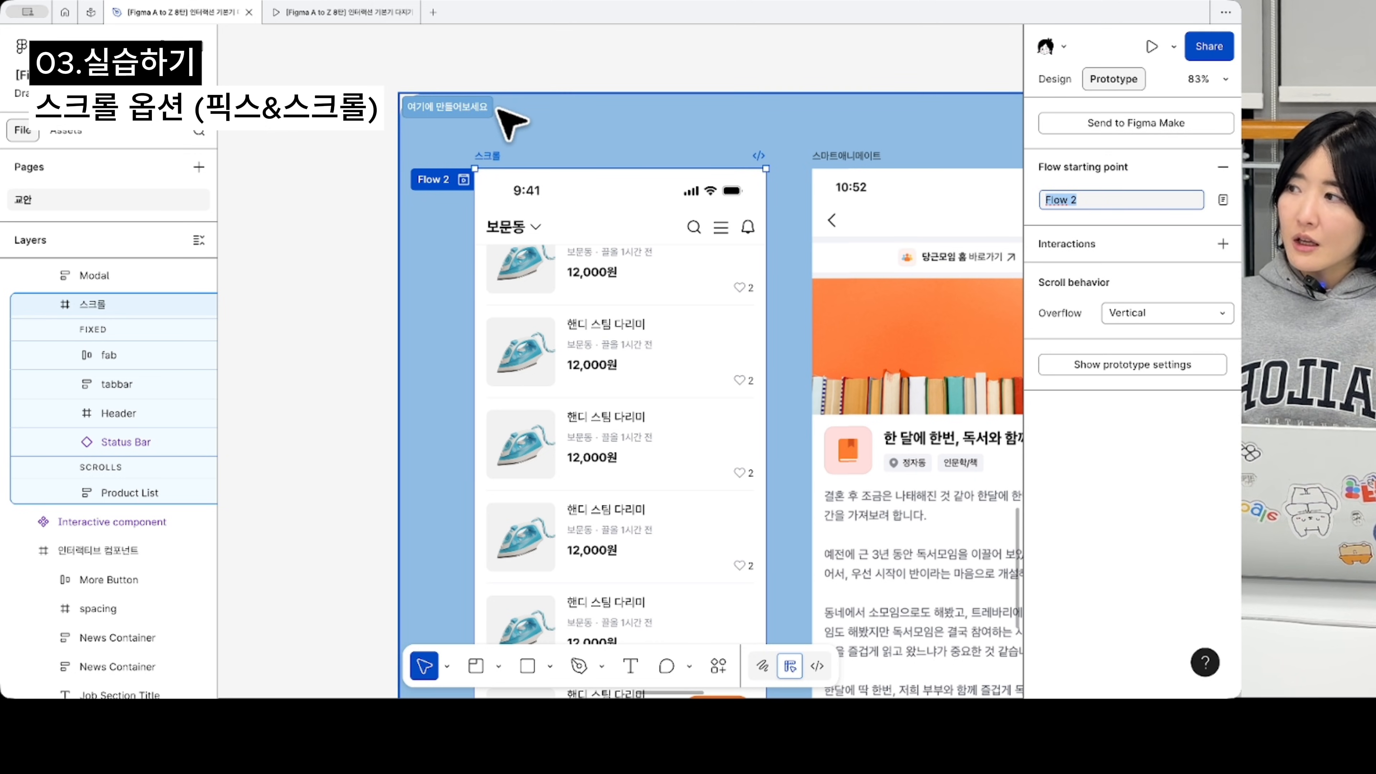
pyautogui.hscroll(-1, 498, 109)
pyautogui.scroll(-1, 497, 110)
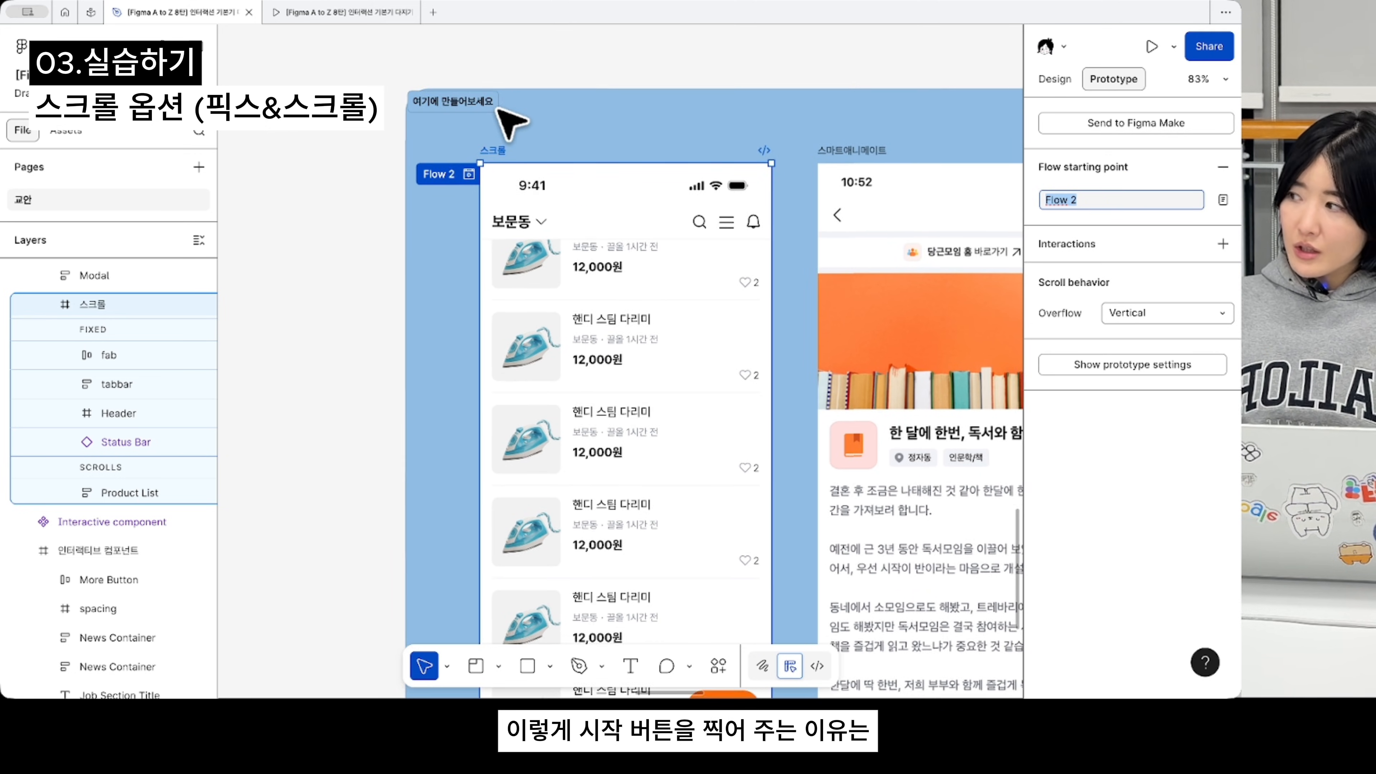
pyautogui.hscroll(3, 510, 122)
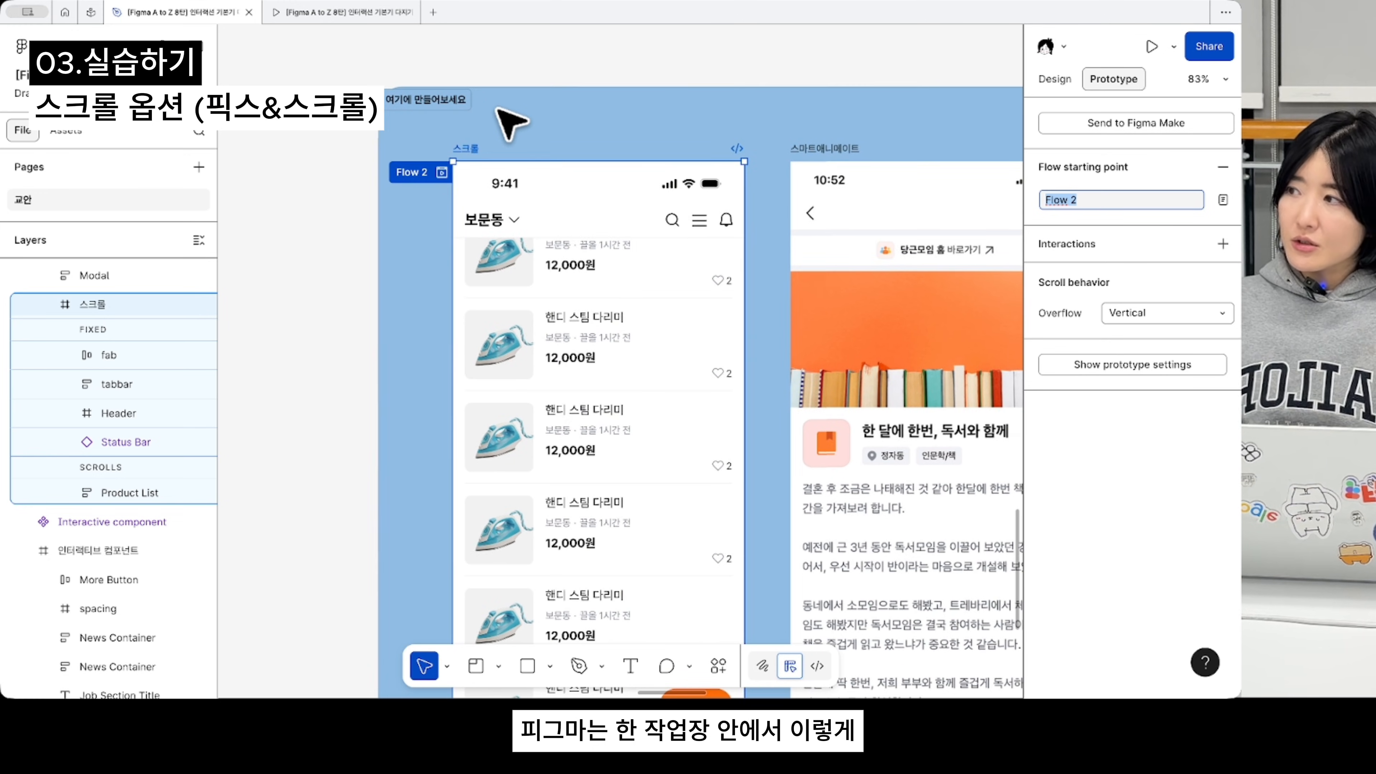
# - Name the 스크롤 frame's flow starting point 스크롤옵션
pyautogui.scroll(-1, 509, 121)
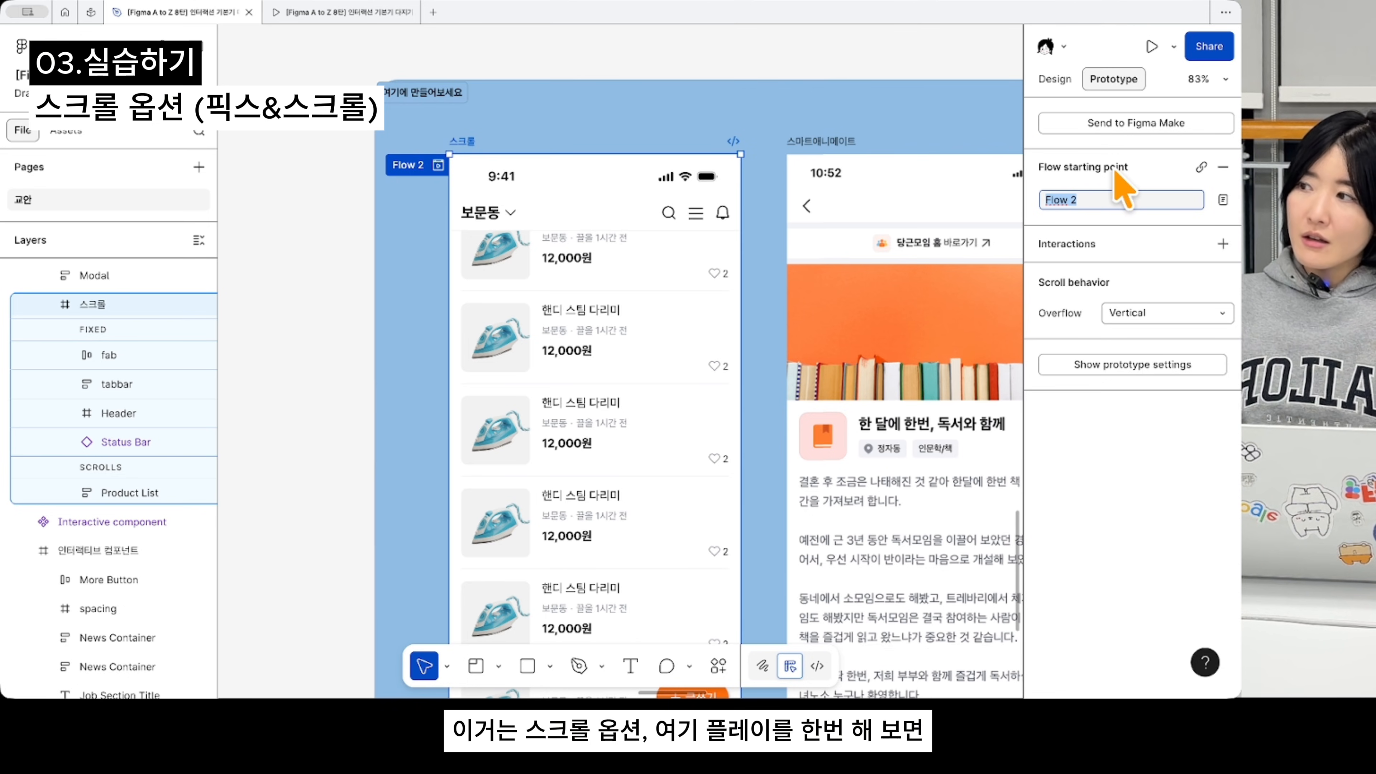
pyautogui.write('스크롤옵션')
pyautogui.press('Return')
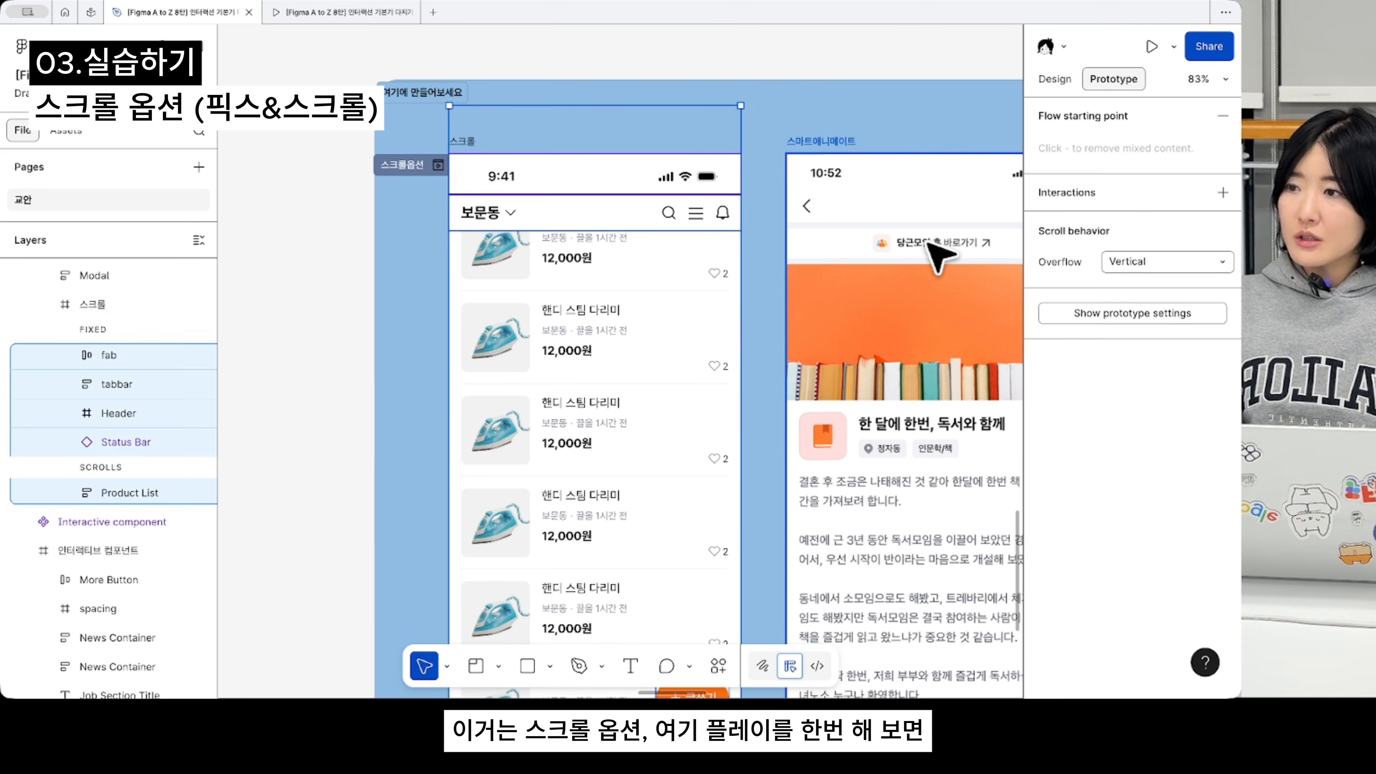
# - Preview the 스크롤옵션 flow and scroll the product list up and down to check the fixed bars, then close the preview
pyautogui.scroll(-1, 923, 236)
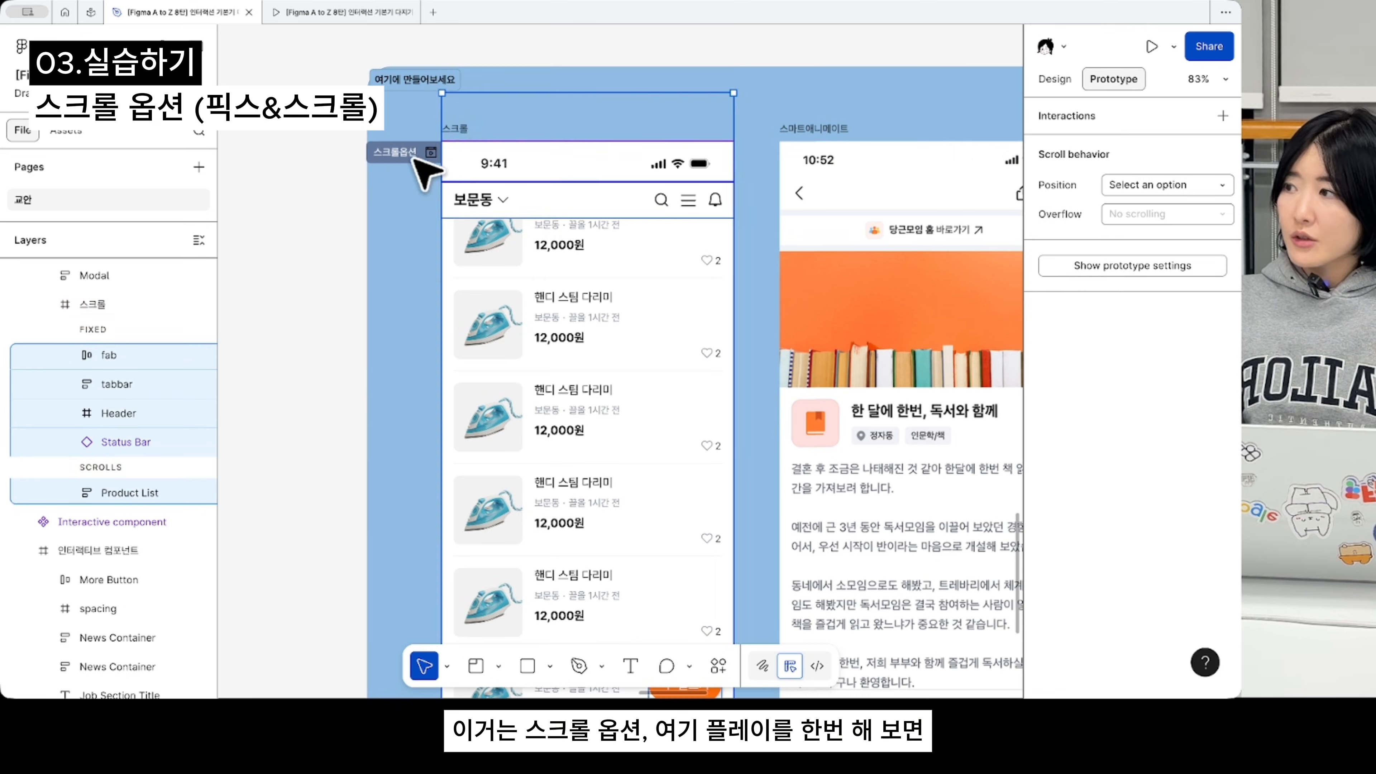
pyautogui.click(430, 151)
pyautogui.scroll(-1, 476, 346)
pyautogui.scroll(1, 473, 337)
pyautogui.scroll(-2, 473, 337)
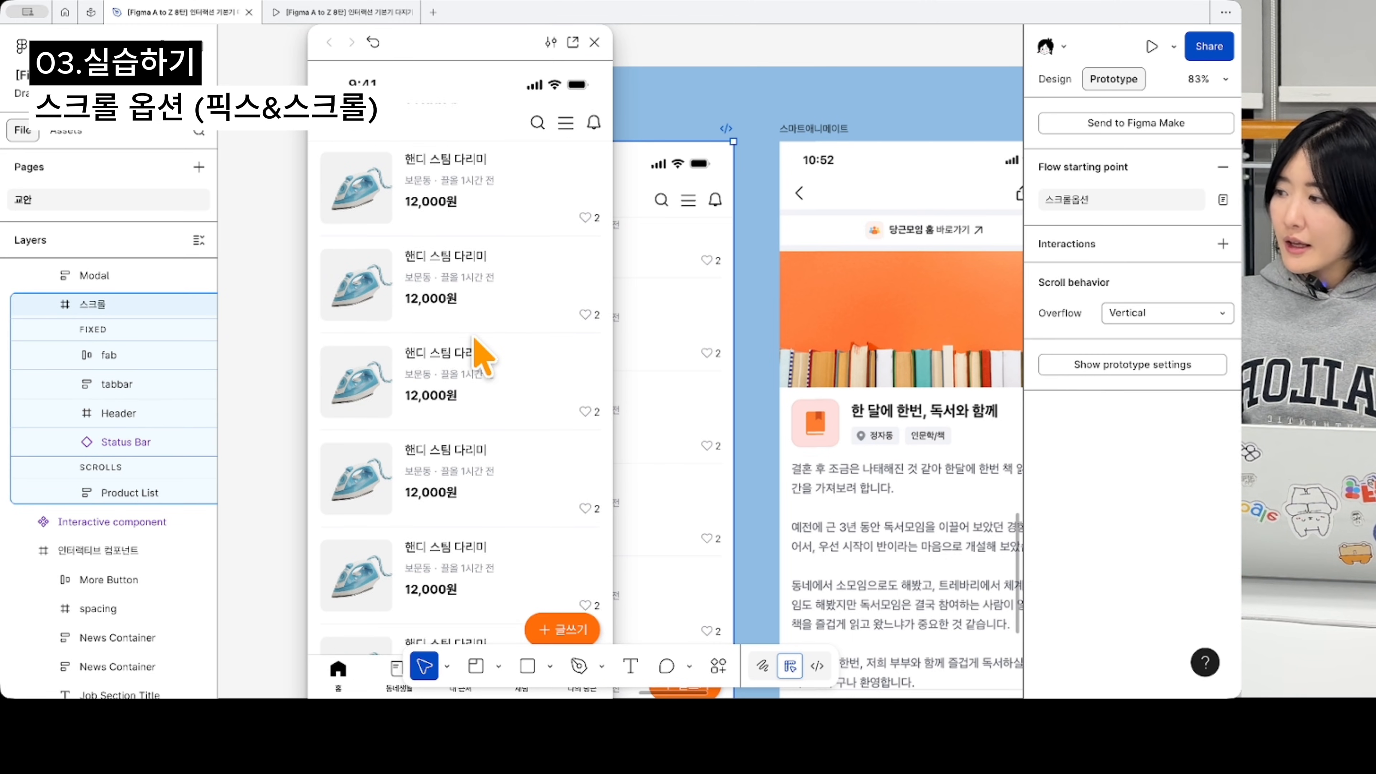
pyautogui.scroll(1, 473, 338)
pyautogui.scroll(2, 473, 337)
pyautogui.scroll(-2, 473, 337)
pyautogui.scroll(2, 473, 337)
pyautogui.scroll(-2, 473, 337)
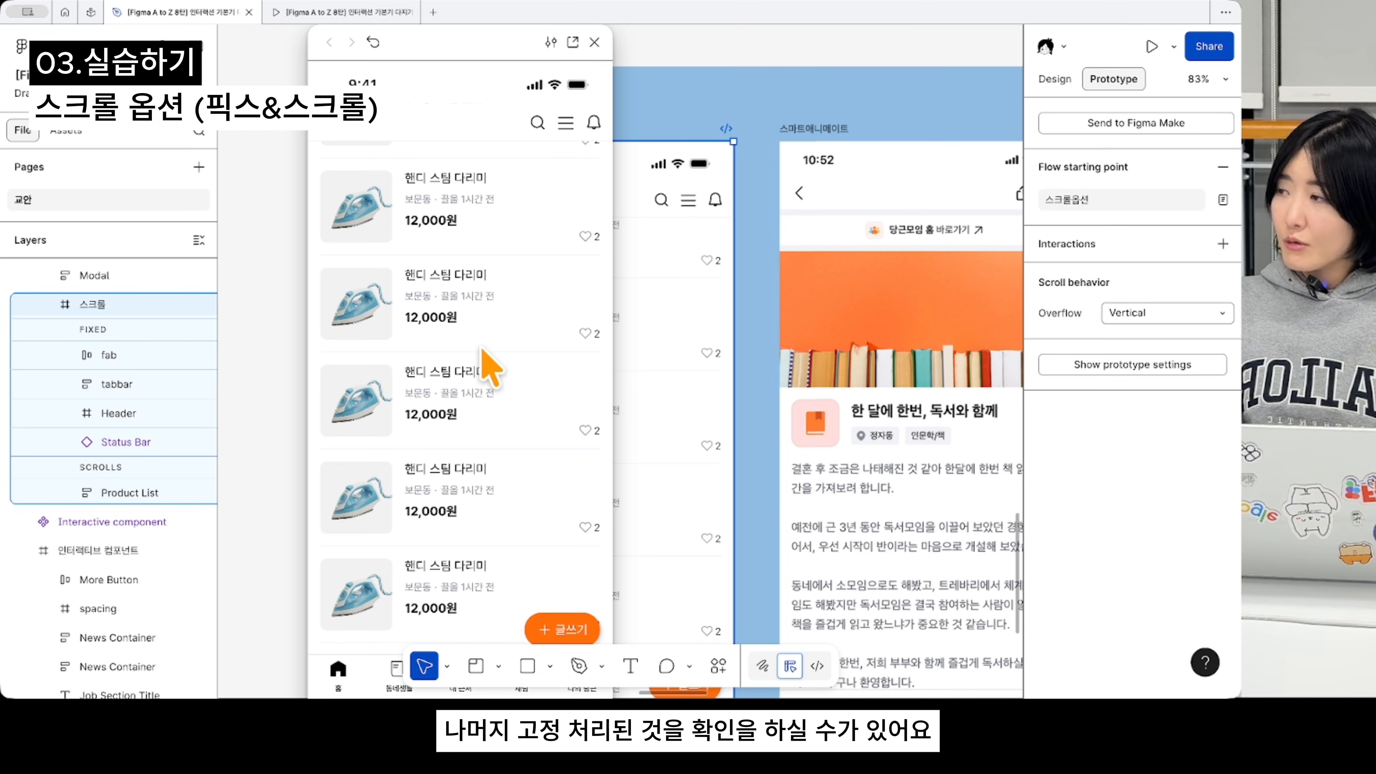
pyautogui.click(594, 43)
# - Wrap the Status Bar and Header of the 스크롤 frame in a vertical auto layout frame and give it an FFFFFF fill
pyautogui.scroll(3, 602, 233)
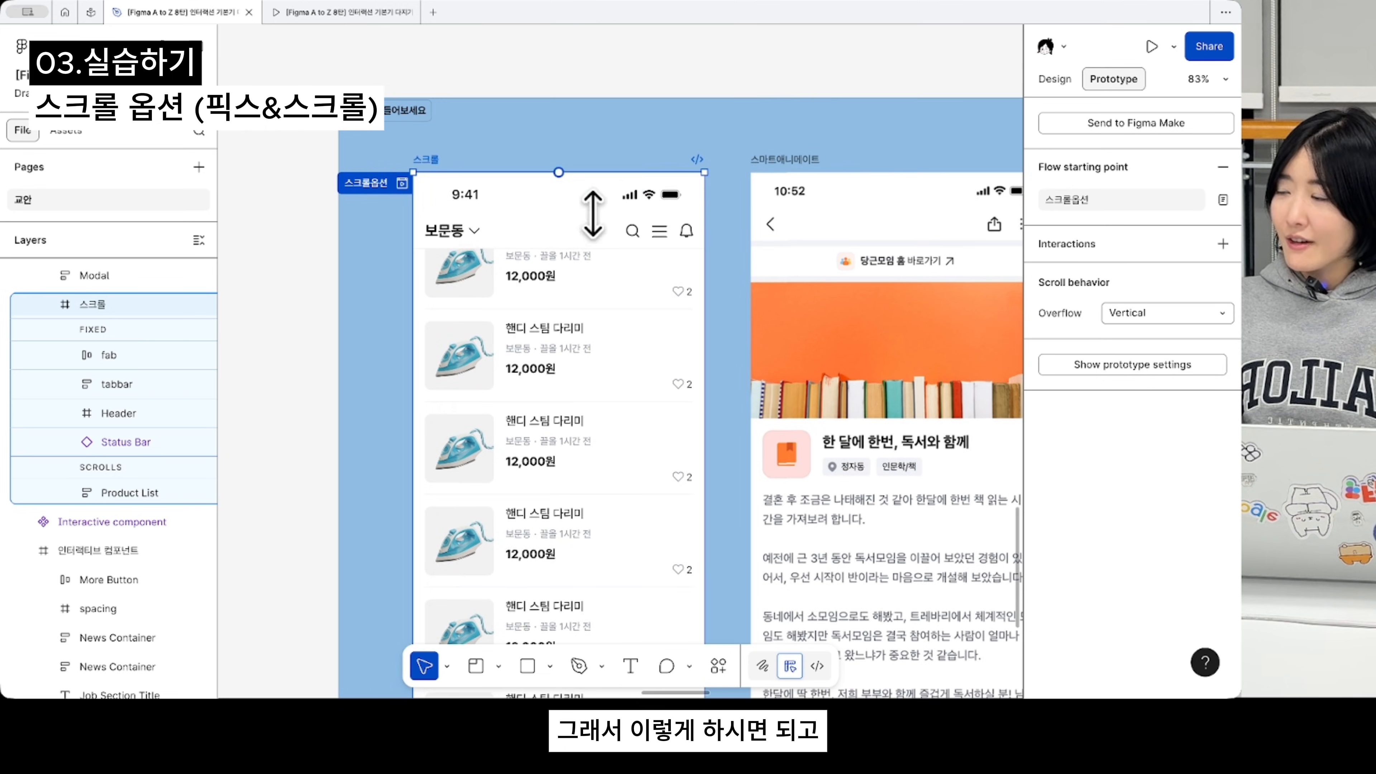
pyautogui.scroll(5, 514, 244)
pyautogui.click(522, 233)
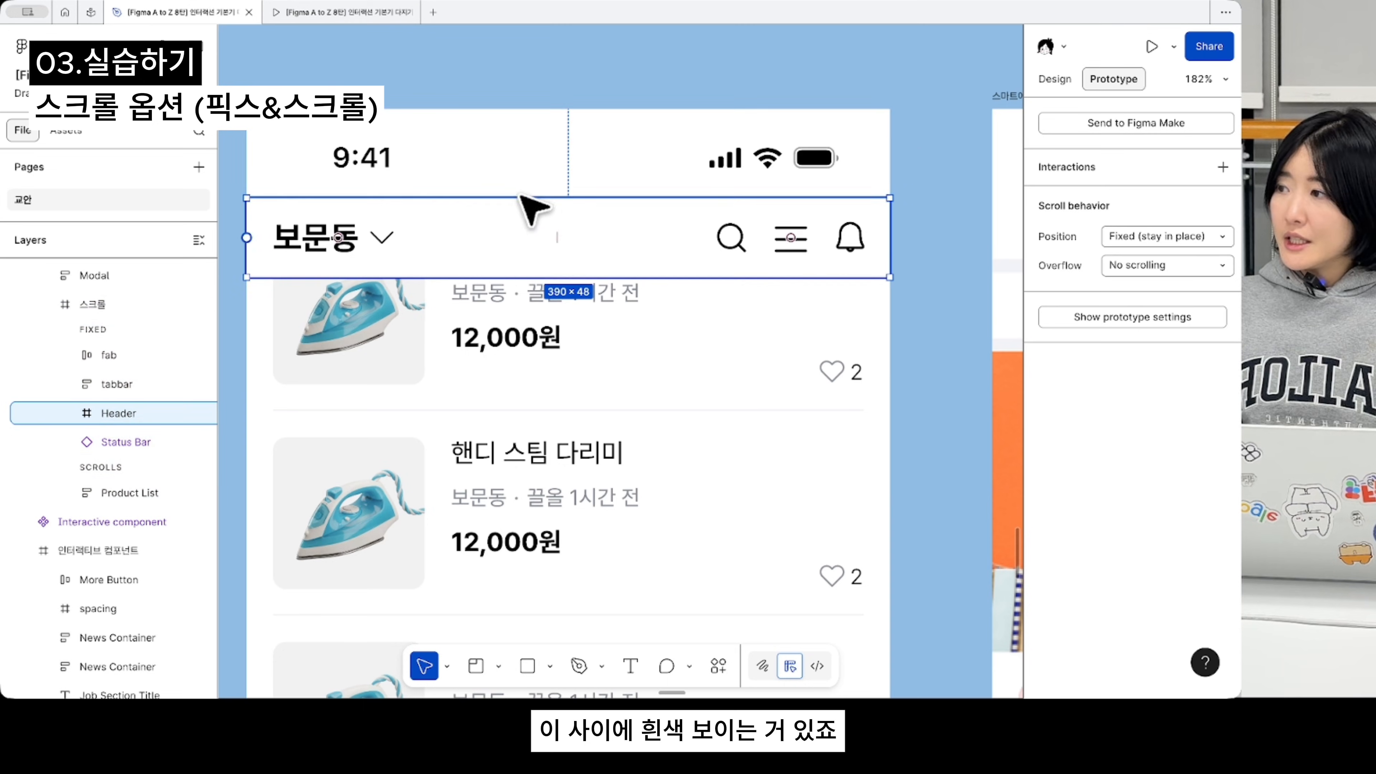
pyautogui.keyDown('shift'); pyautogui.click(539, 170); pyautogui.keyUp('shift')
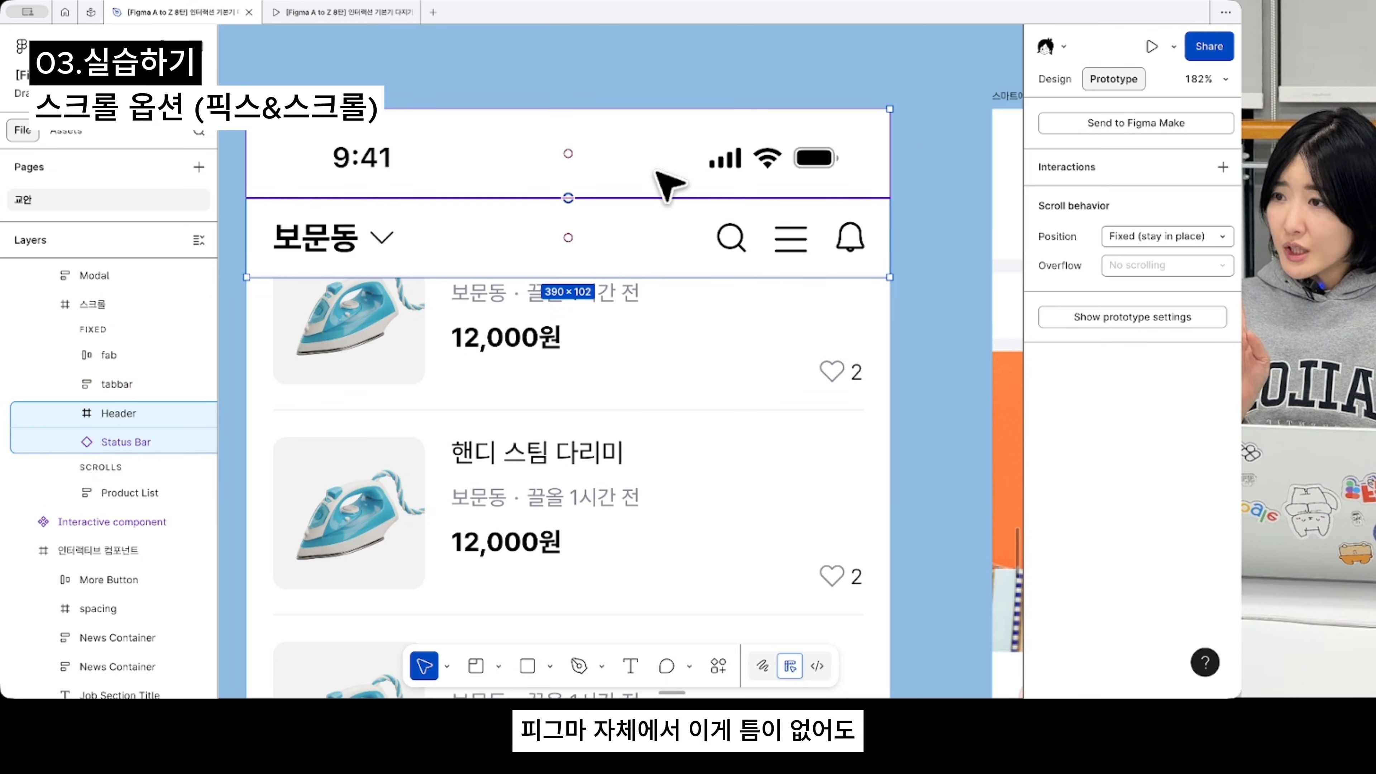
pyautogui.click(1070, 79)
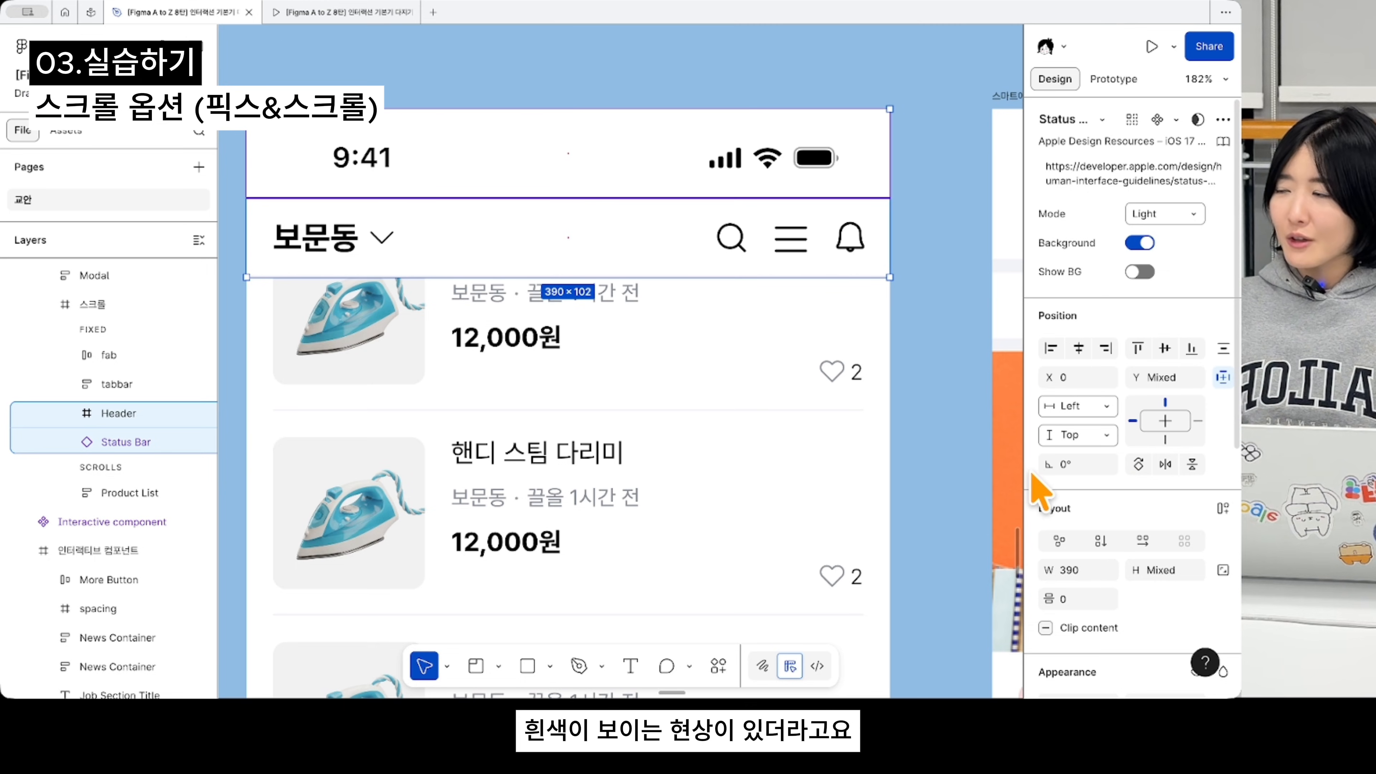
pyautogui.click(623, 183)
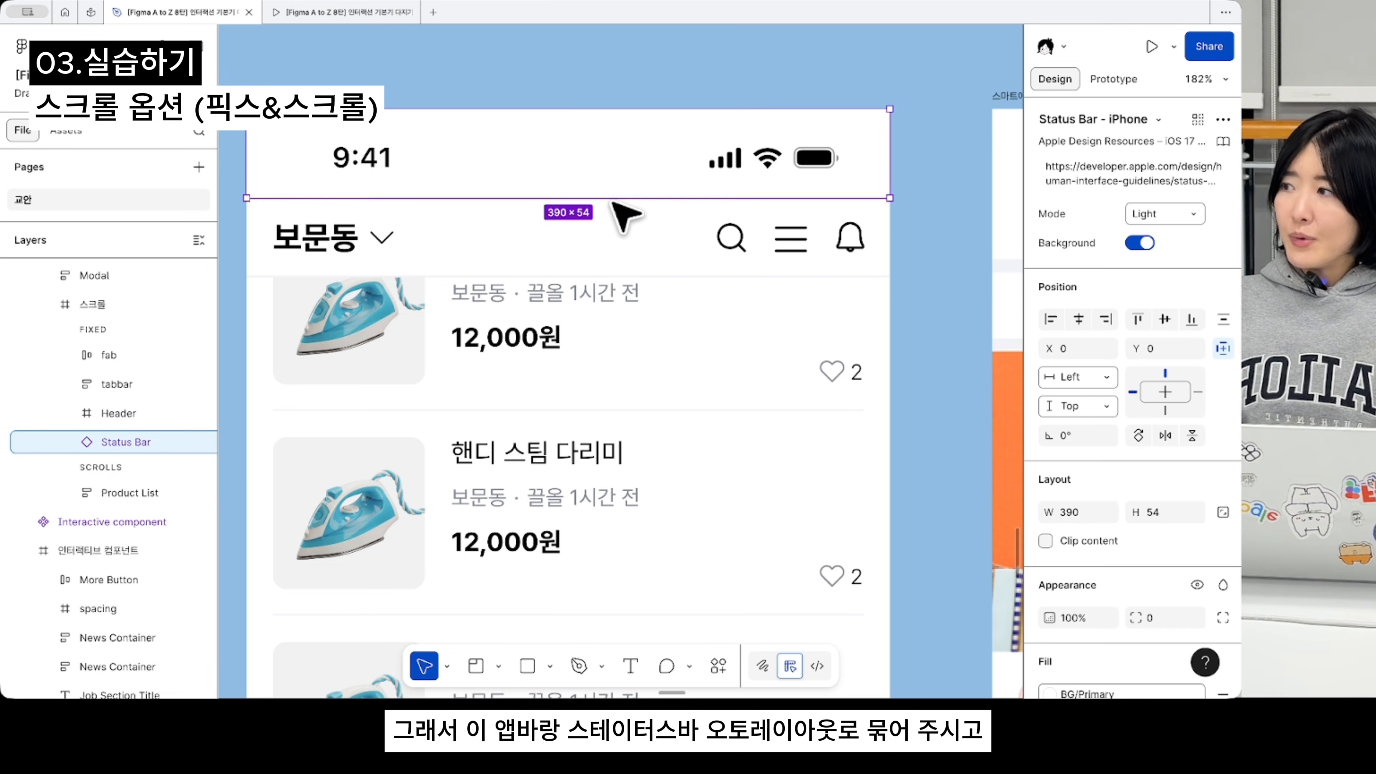
pyautogui.keyDown('shift'); pyautogui.click(614, 225); pyautogui.keyUp('shift')
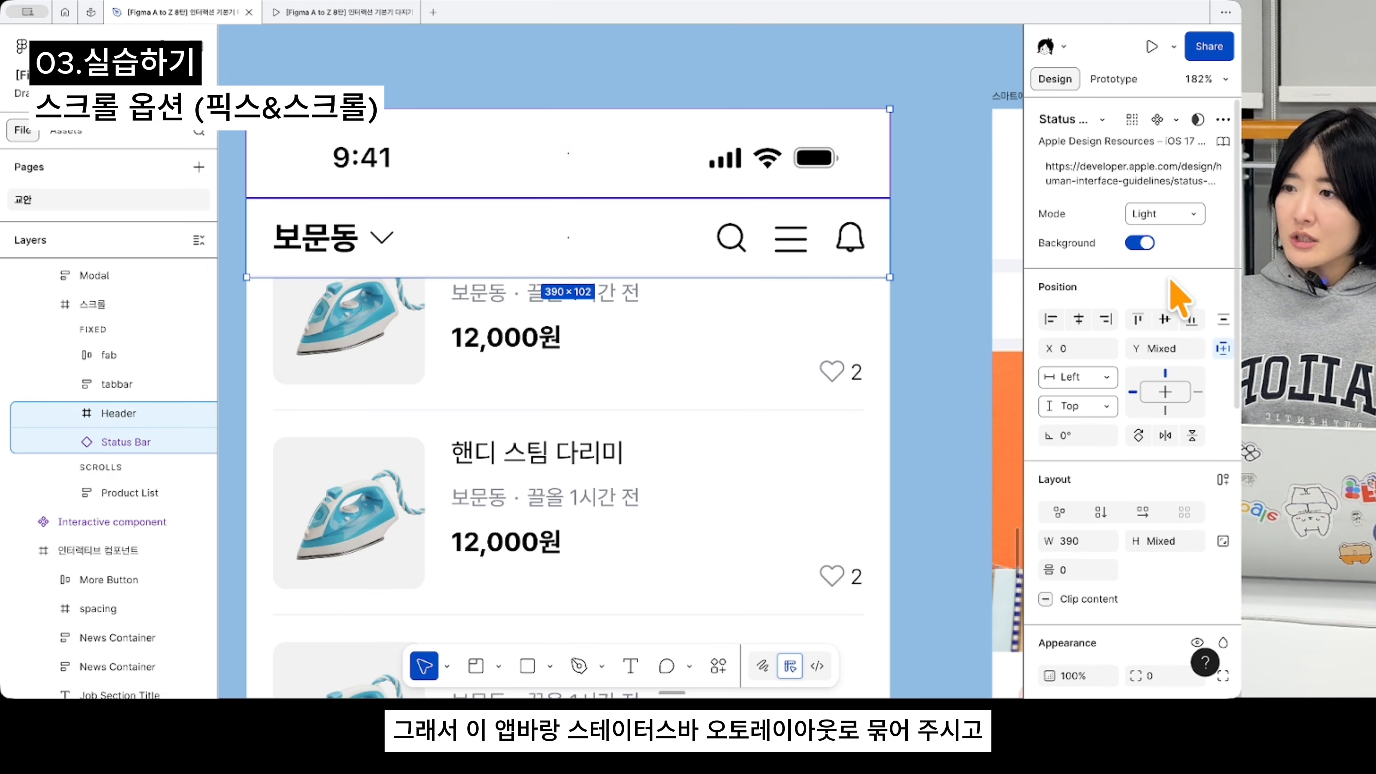
pyautogui.click(1220, 480)
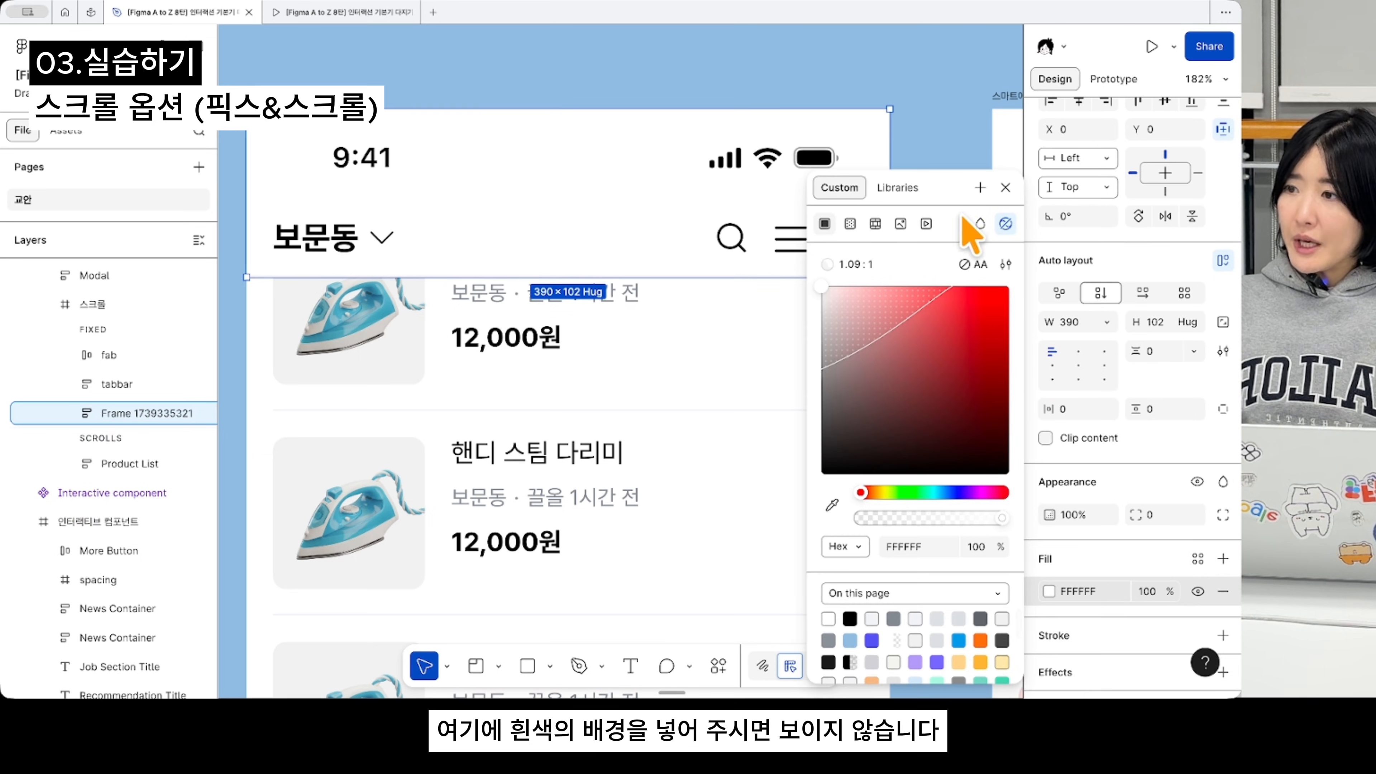
pyautogui.click(1007, 187)
# - Preview the 스크롤 frame again, scroll the list to check for a gap between status bar and header, and close the preview
pyautogui.scroll(-3, 636, 210)
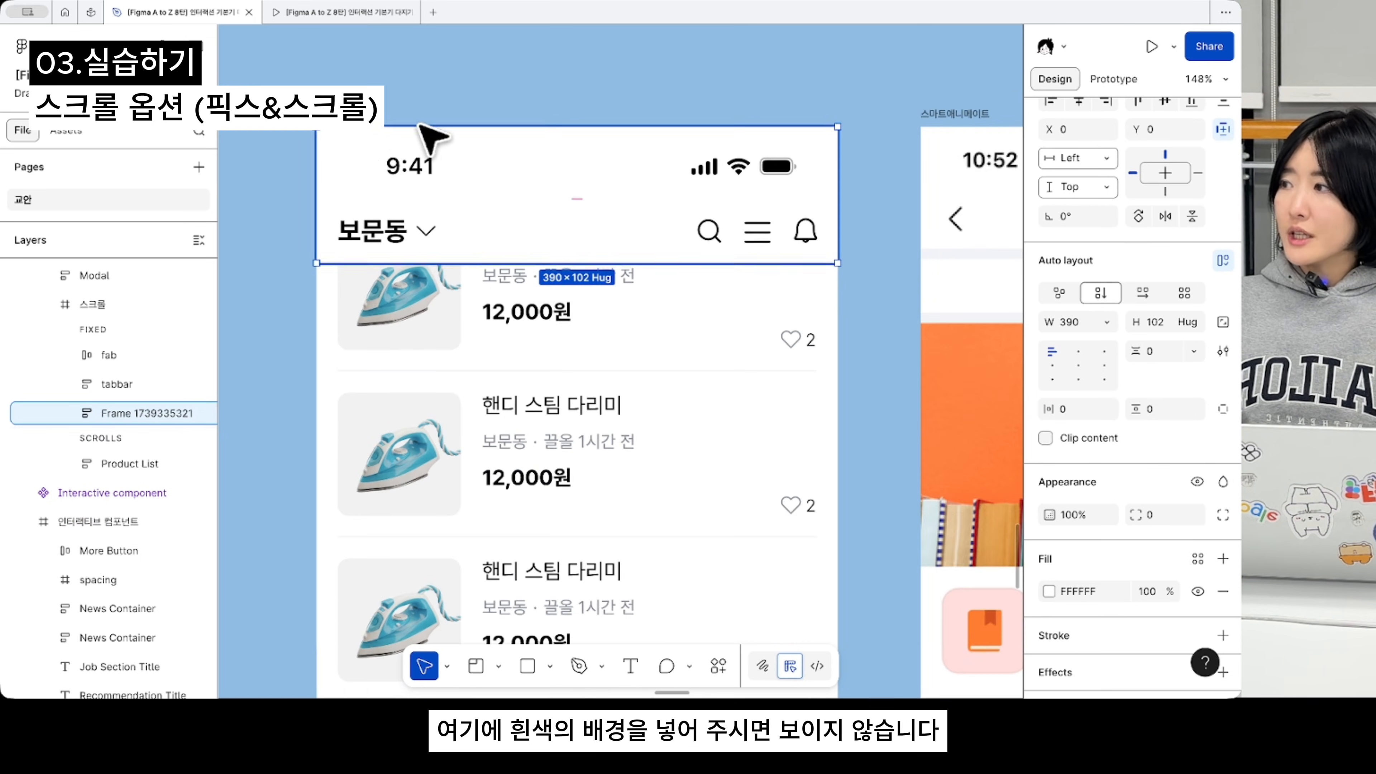
pyautogui.click(342, 133)
pyautogui.hotkey('shift', 'space')
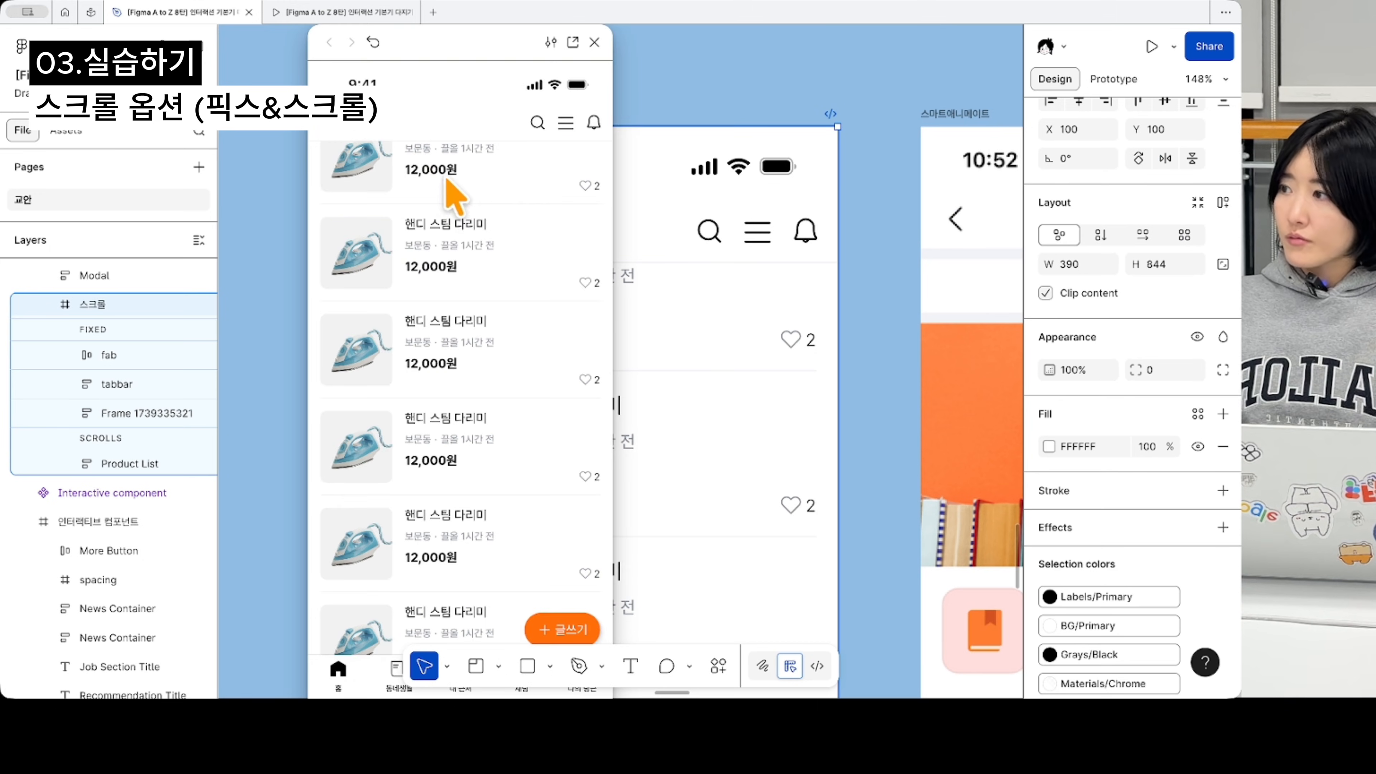
pyautogui.scroll(1, 483, 253)
pyautogui.scroll(-2, 483, 253)
pyautogui.scroll(2, 483, 254)
pyautogui.click(594, 41)
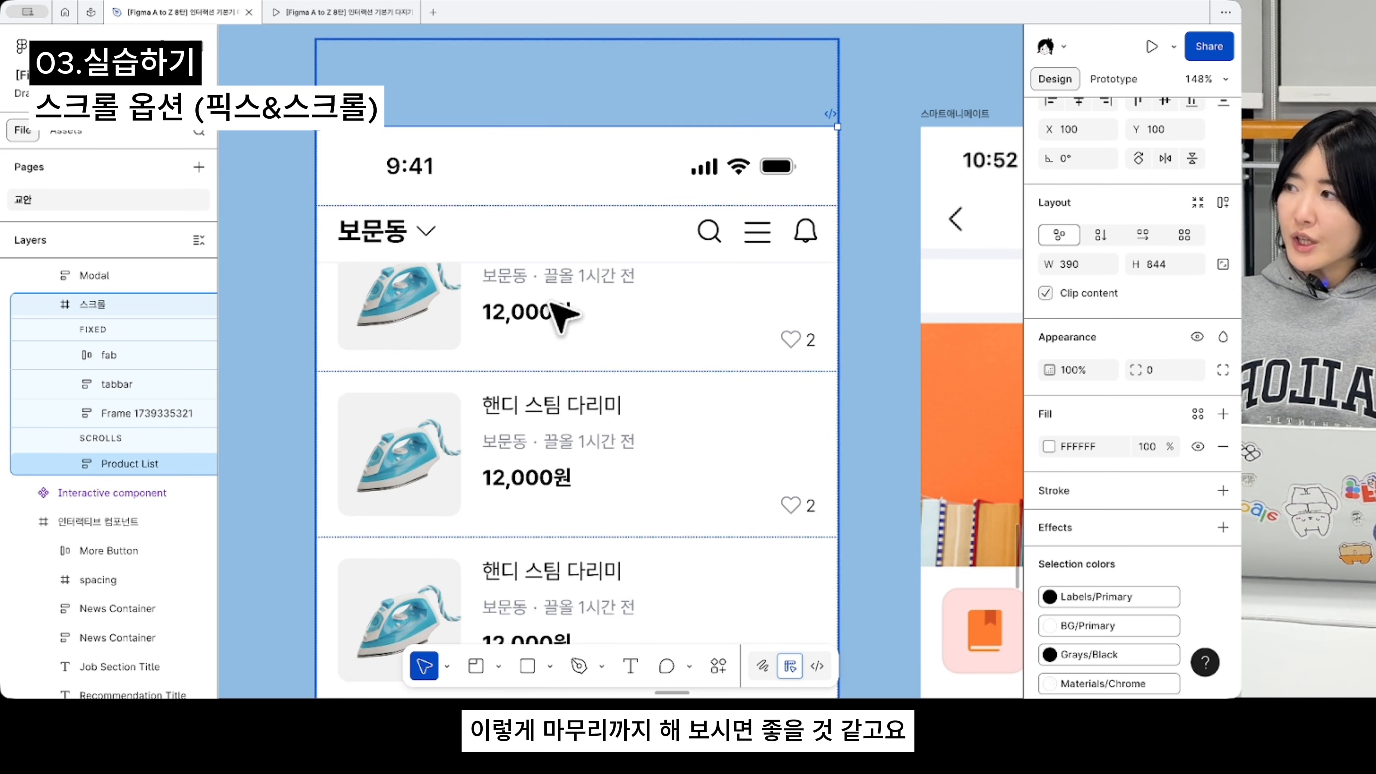
# - Connect the 모임 가입하기 button in the 스마트애니메이트 frame to the Modal frame with an on-click prototype interaction
pyautogui.scroll(-5, 556, 309)
pyautogui.scroll(-1, 558, 317)
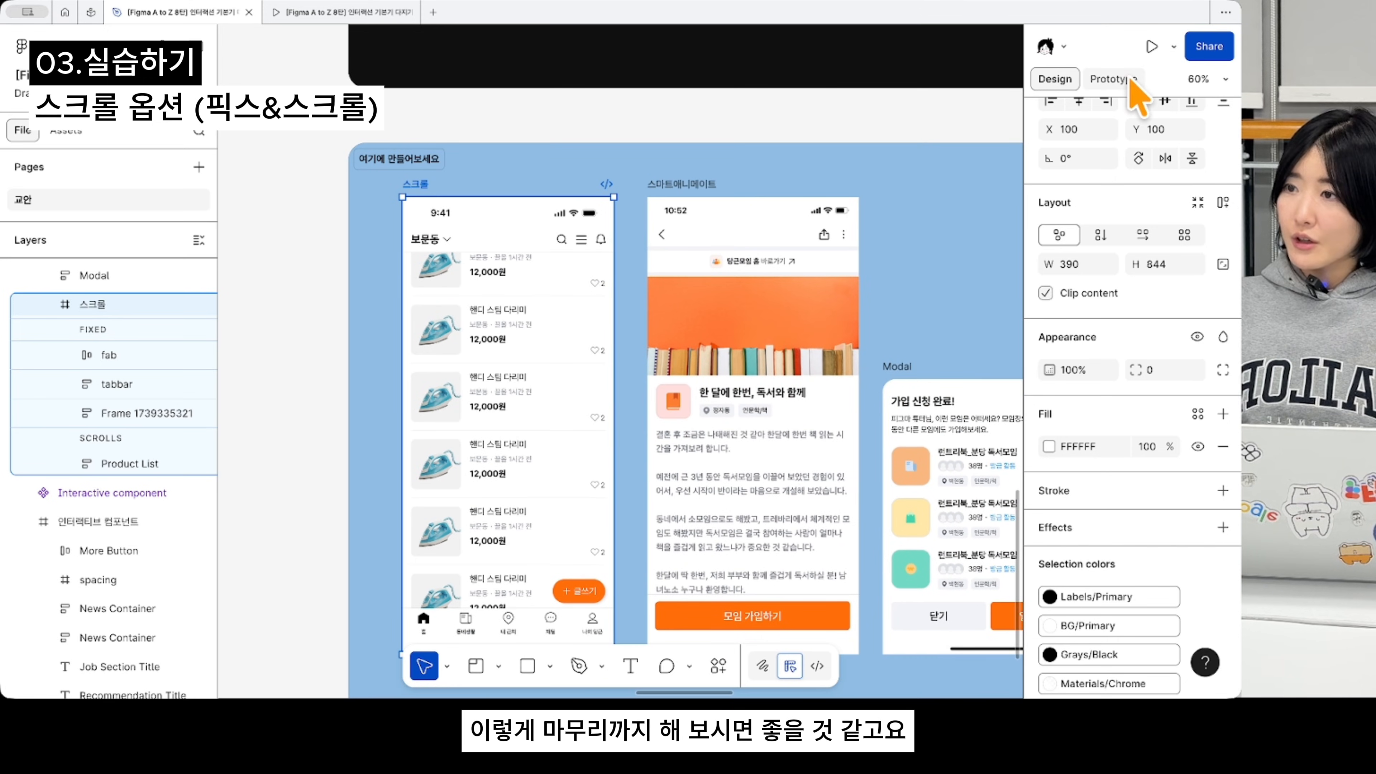
pyautogui.click(1113, 78)
pyautogui.hscroll(5, 590, 320)
pyautogui.scroll(-2, 589, 319)
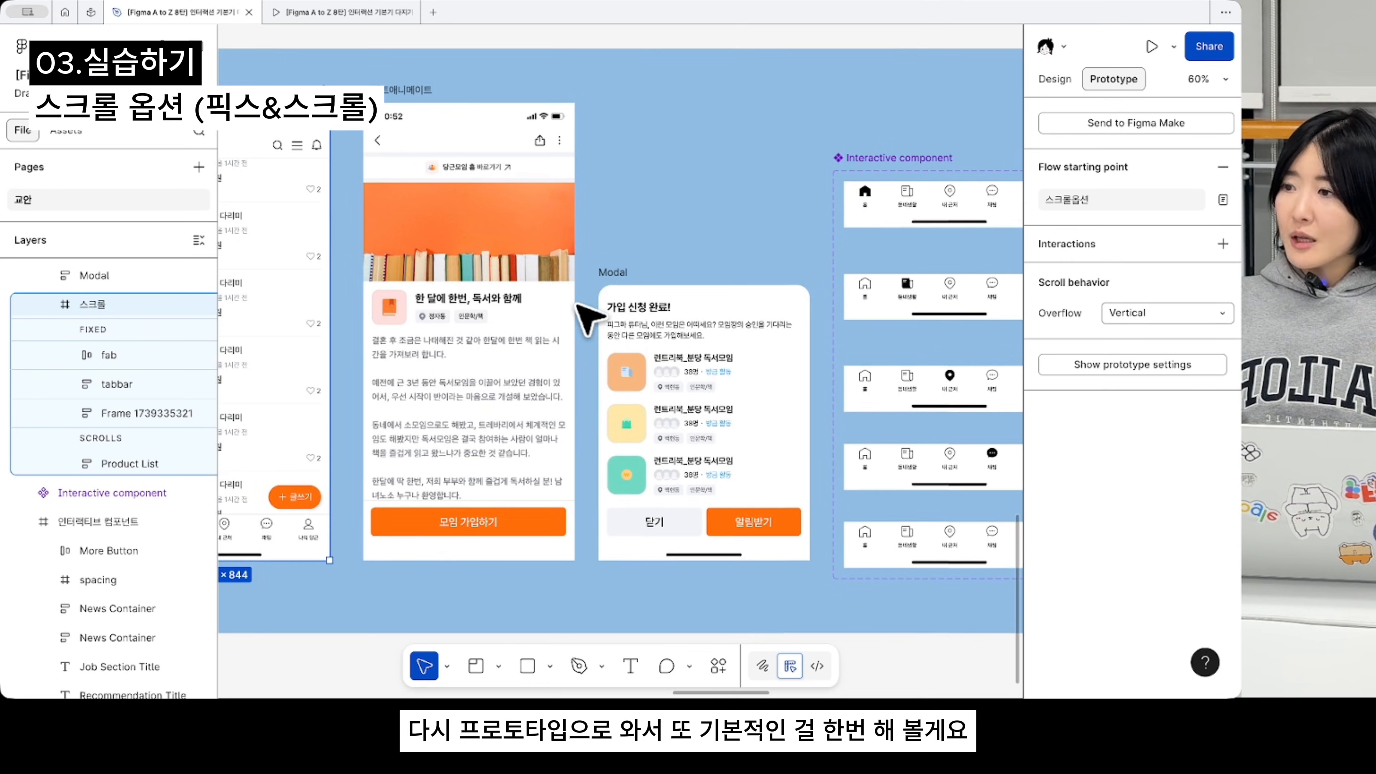
pyautogui.hscroll(-1, 588, 320)
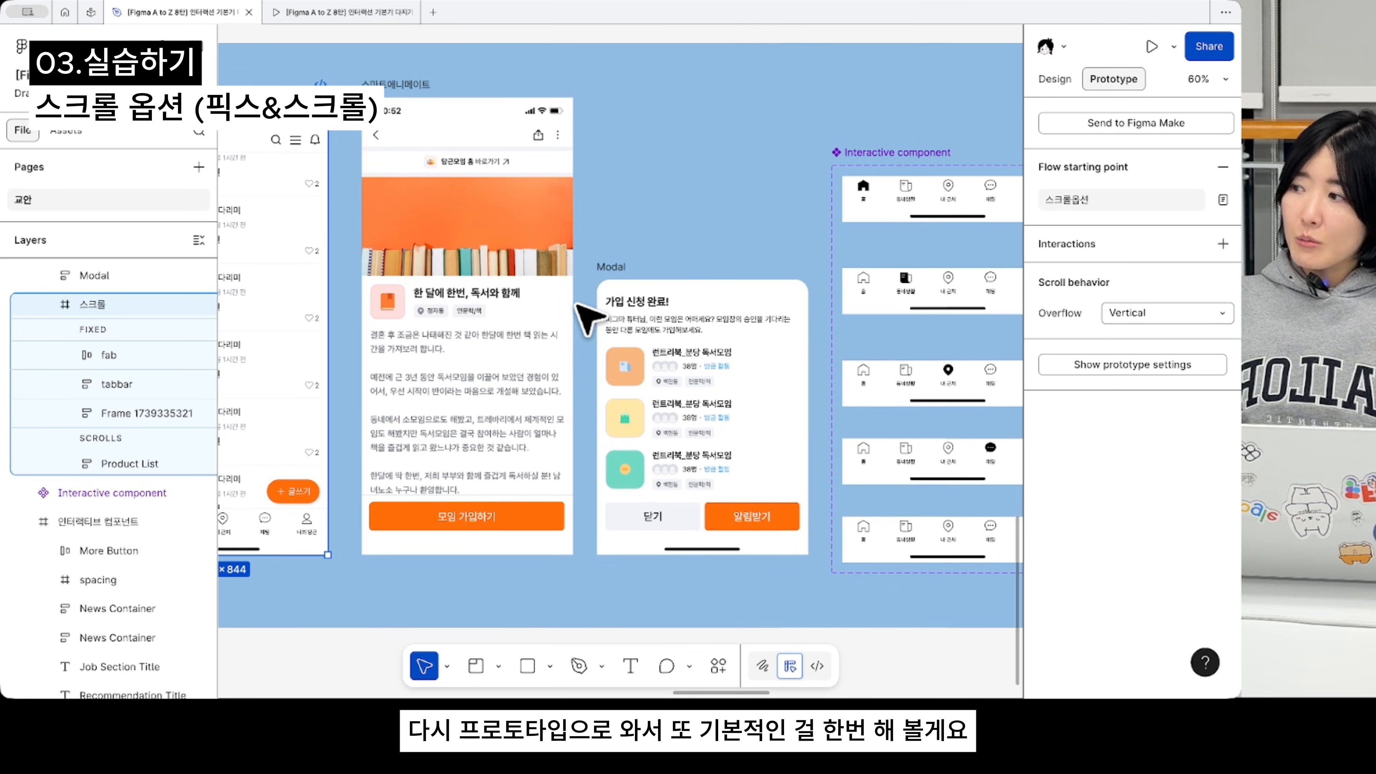
pyautogui.hscroll(-3, 588, 320)
pyautogui.scroll(2, 588, 320)
pyautogui.hscroll(1, 543, 250)
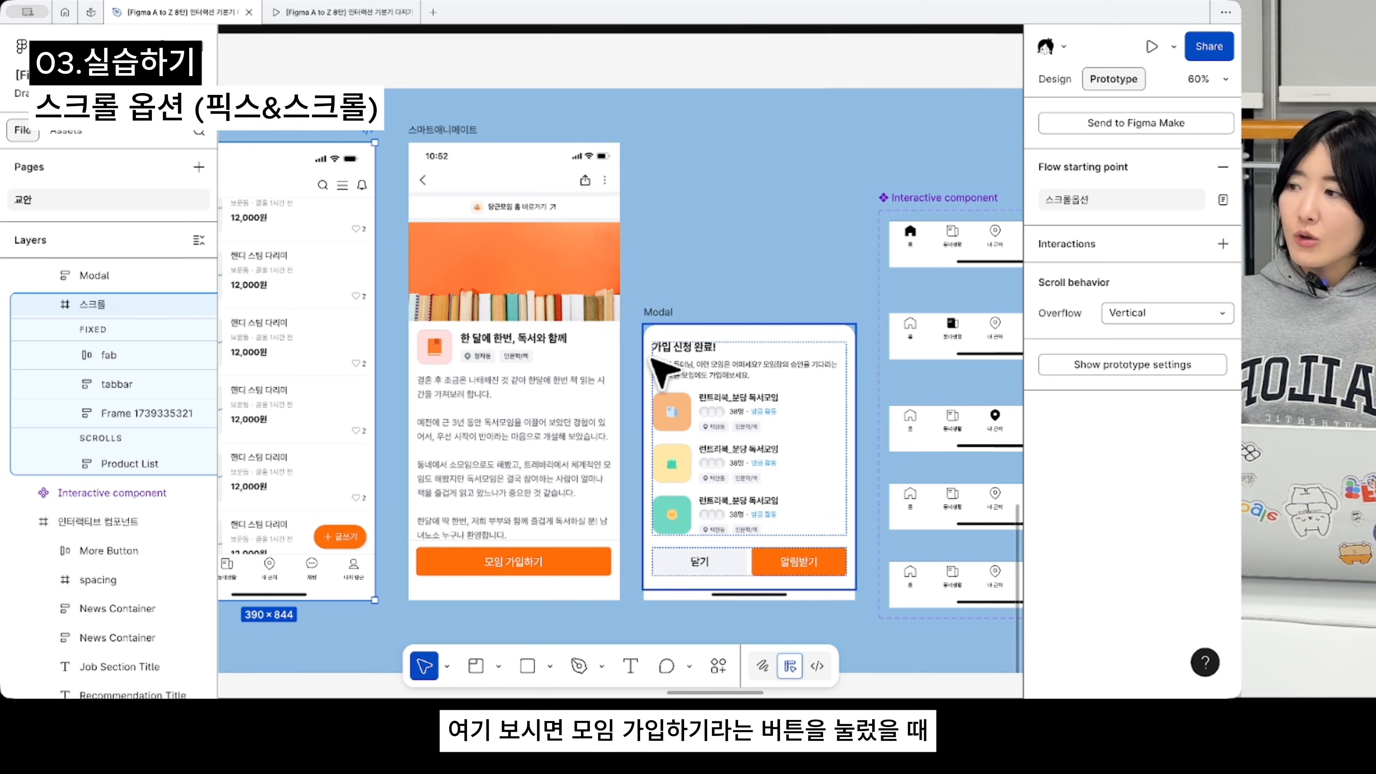
pyautogui.click(501, 567)
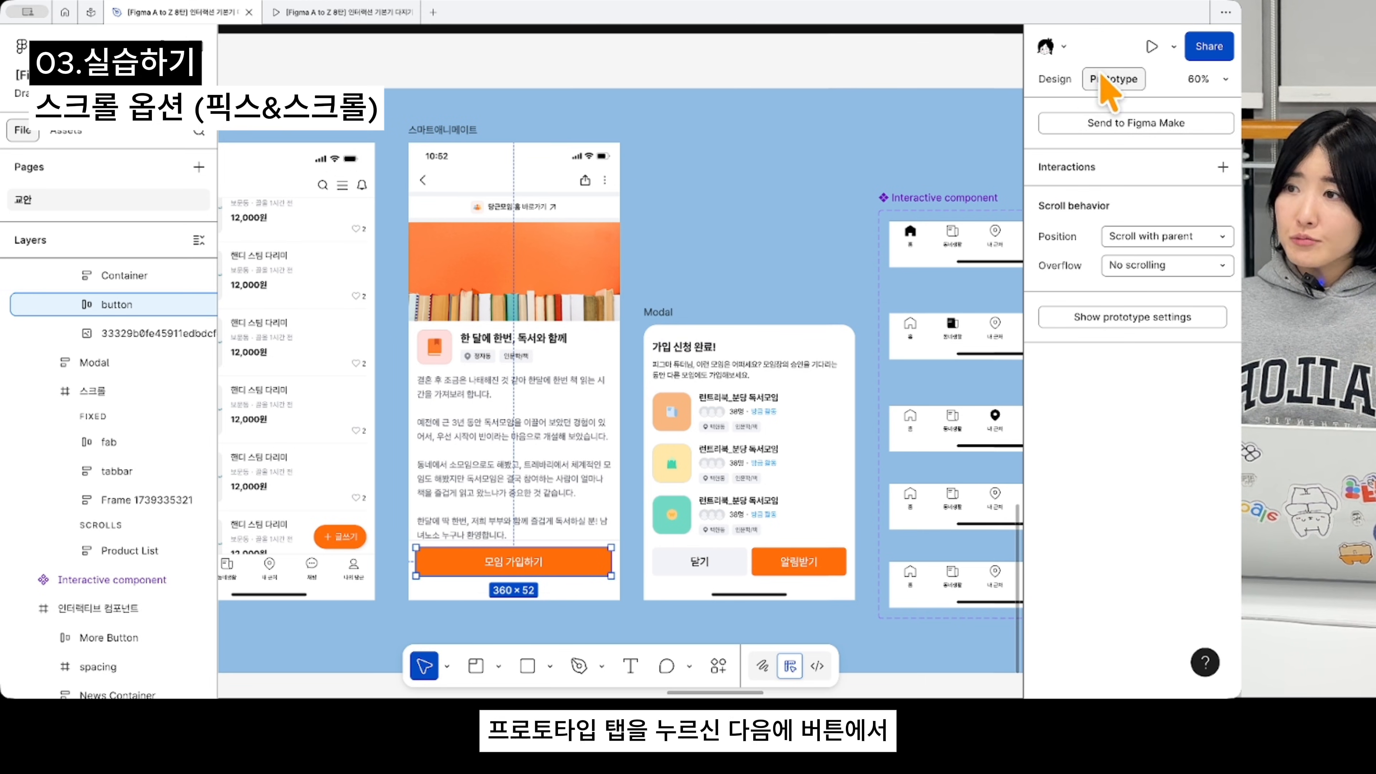
pyautogui.moveTo(611, 561)
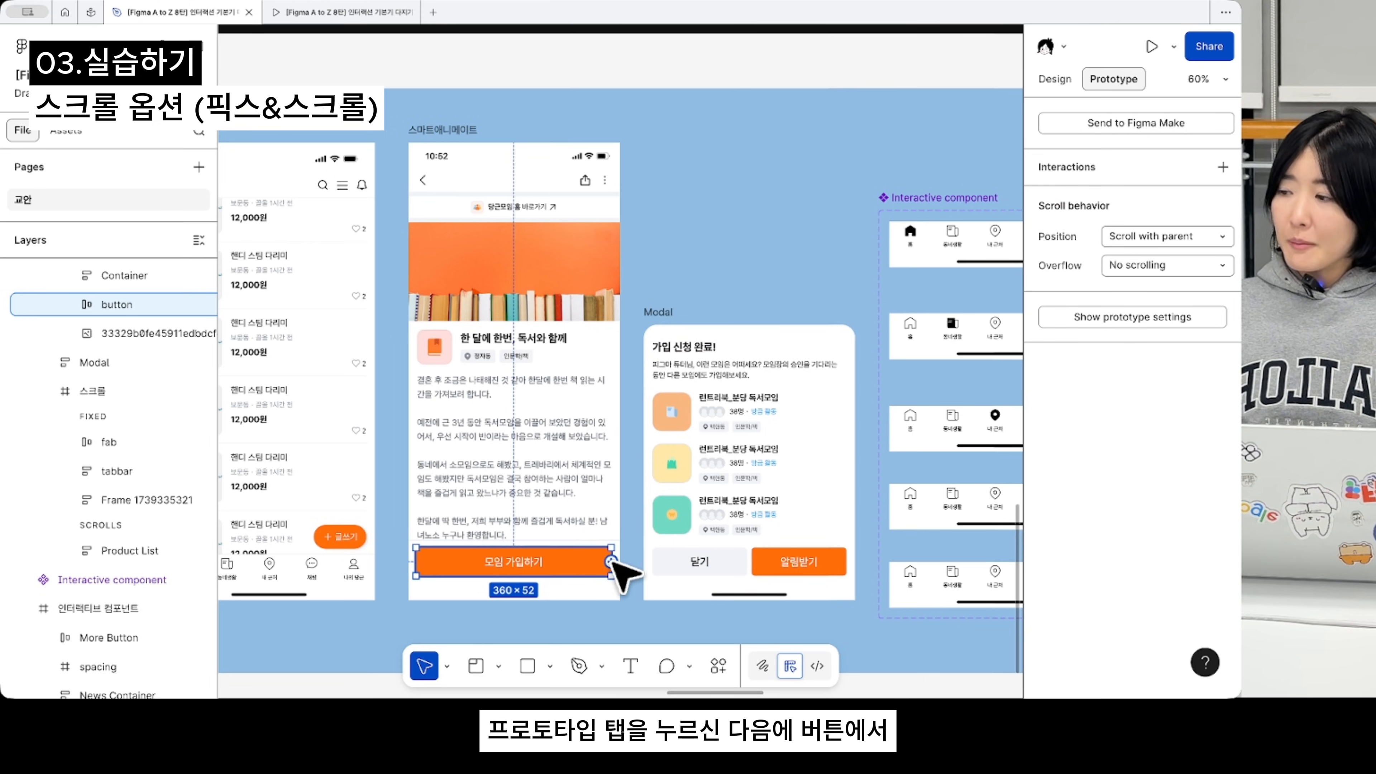
pyautogui.moveTo(611, 561); pyautogui.dragTo(665, 482)
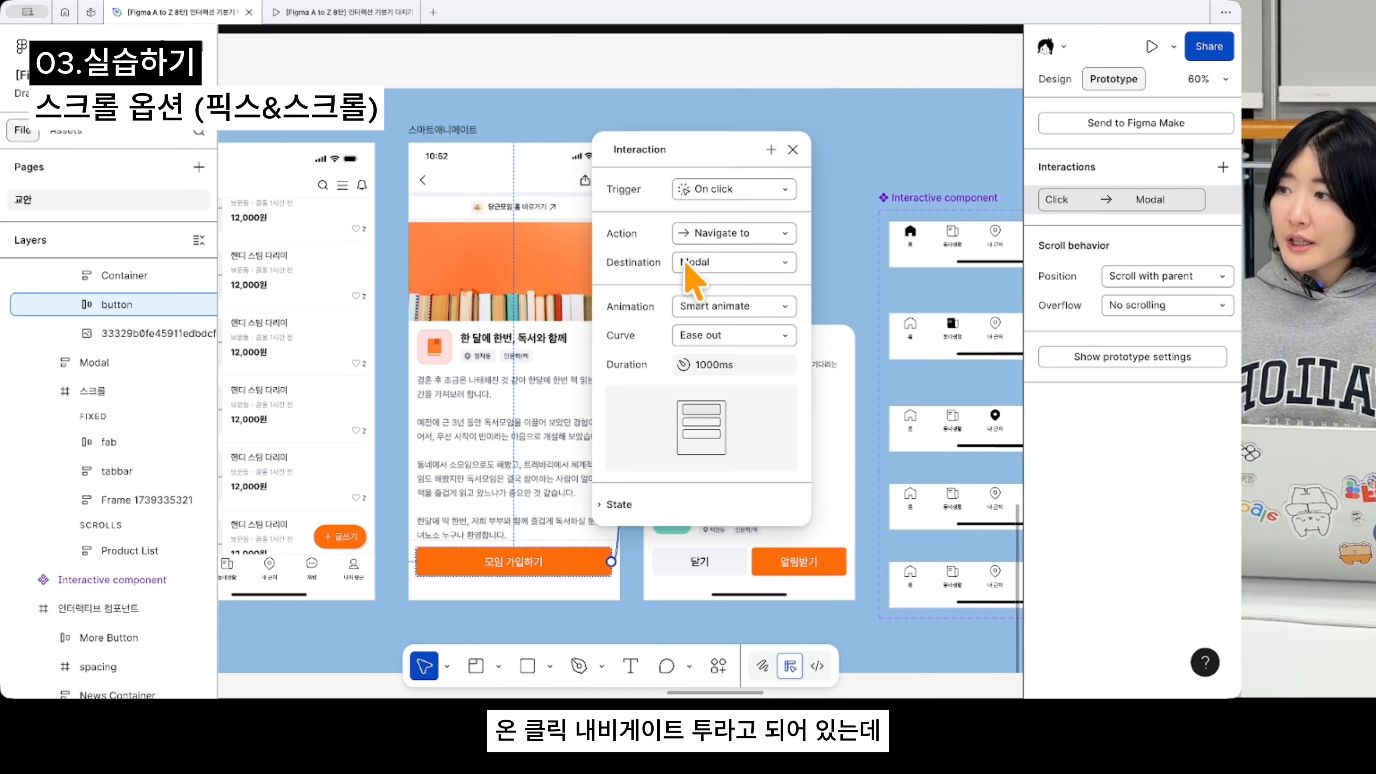
# - Set the button interaction's action to Open overlay, with the Bottom center position and the Background option enabled
pyautogui.click(691, 238)
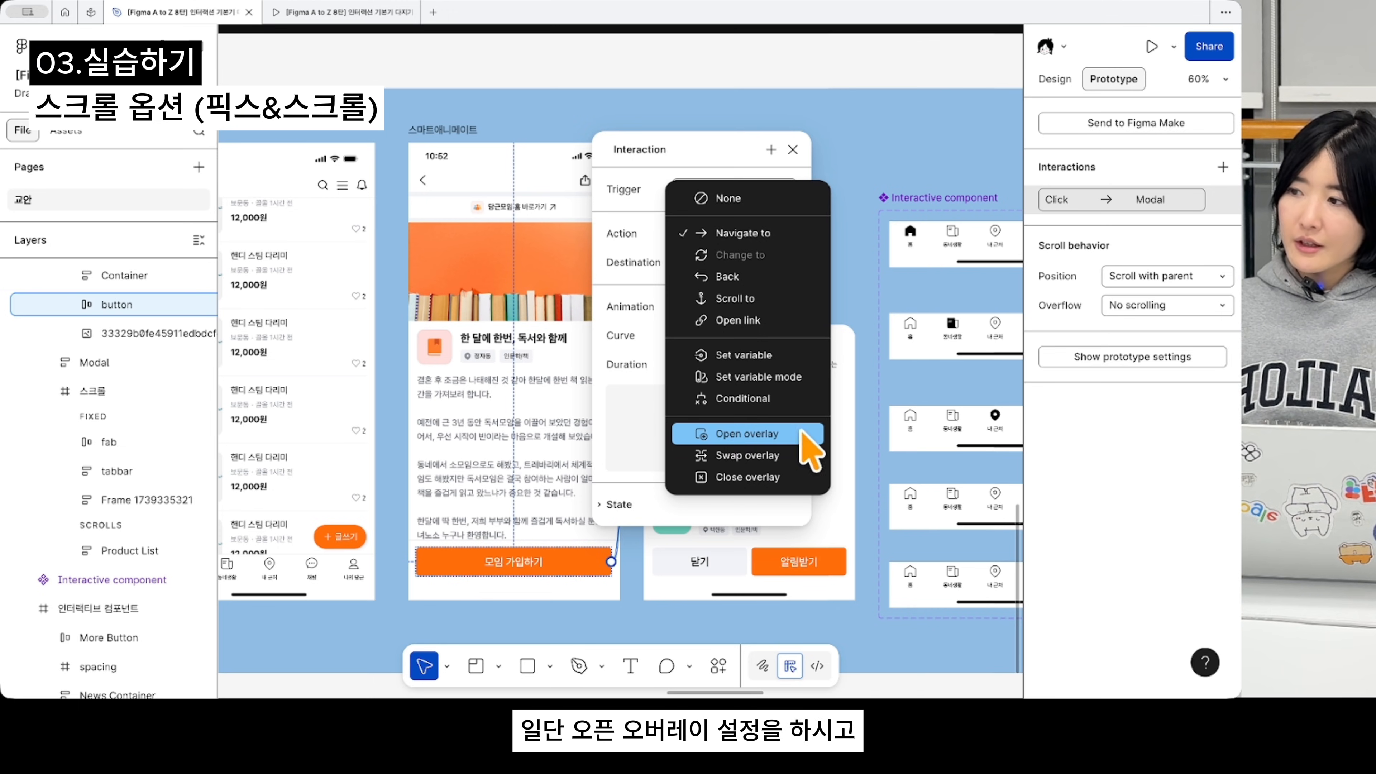
pyautogui.click(779, 436)
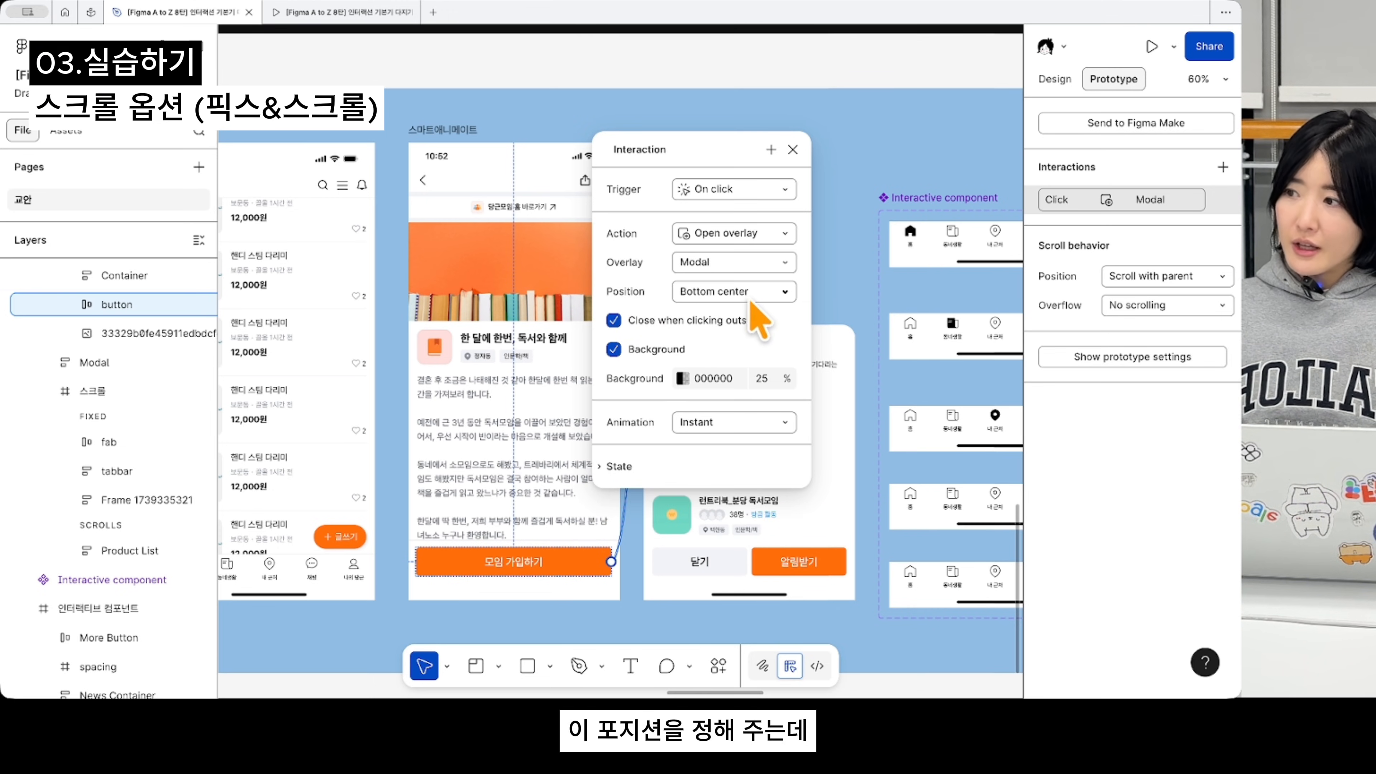
pyautogui.click(702, 297)
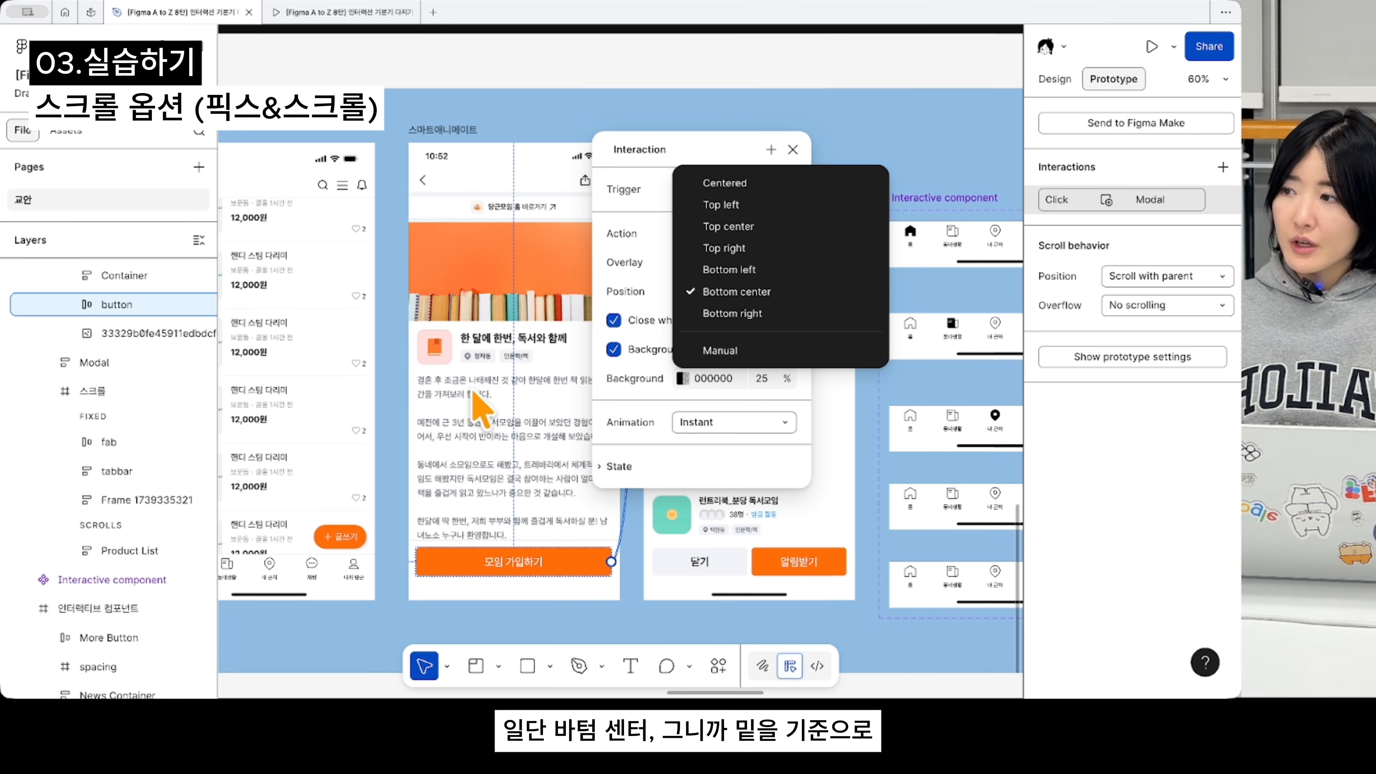
pyautogui.click(753, 295)
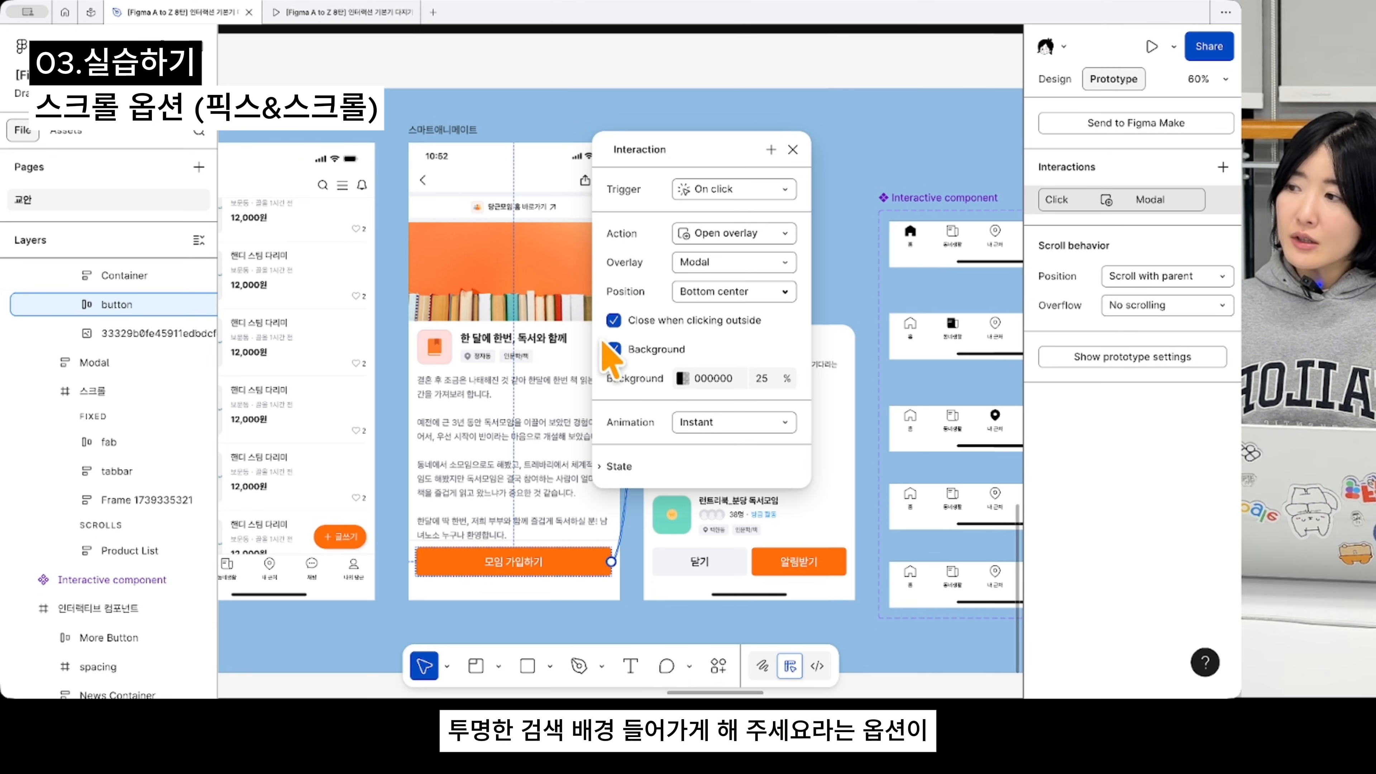
pyautogui.click(616, 351)
pyautogui.click(616, 351)
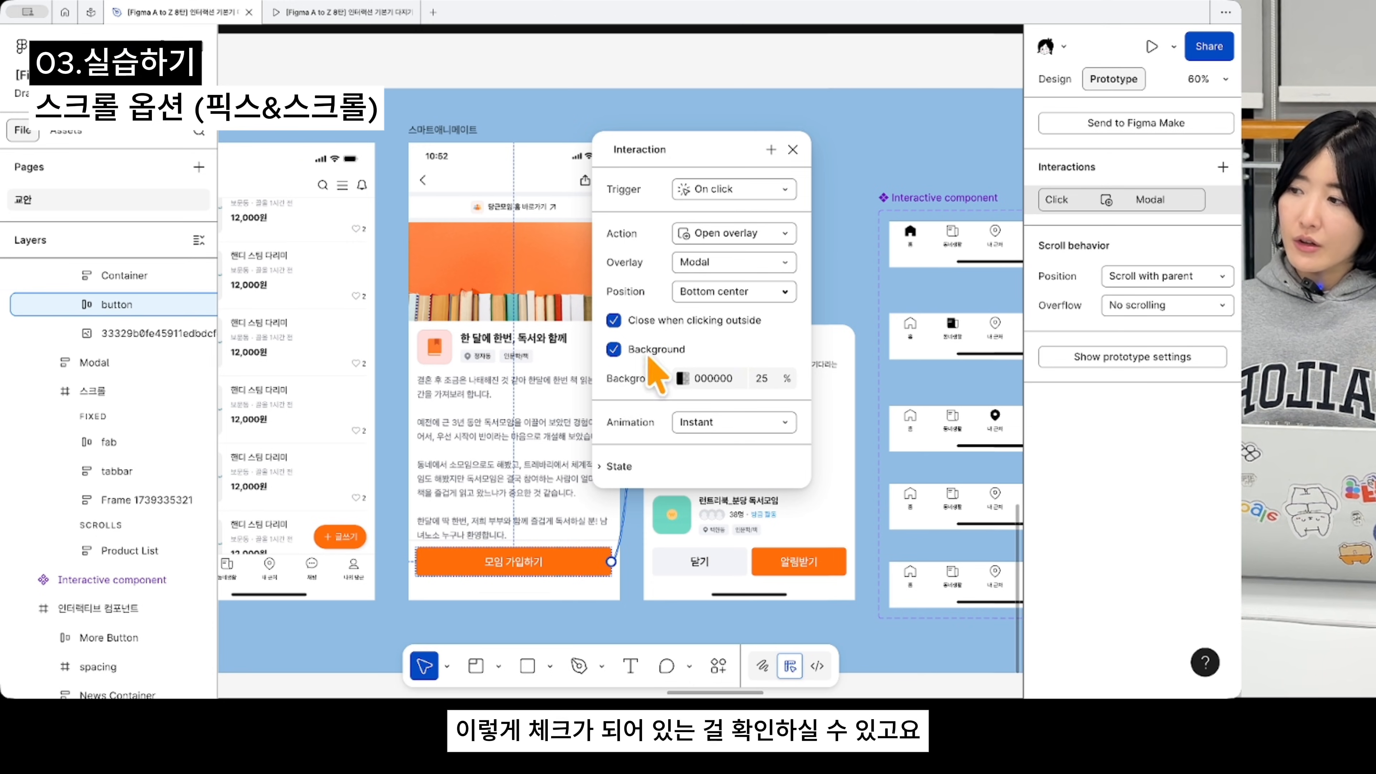
# - Set the overlay animation to Move in with the upward direction and a duration of 400ms, and close the interaction settings
pyautogui.moveTo(699, 153); pyautogui.dragTo(767, 78)
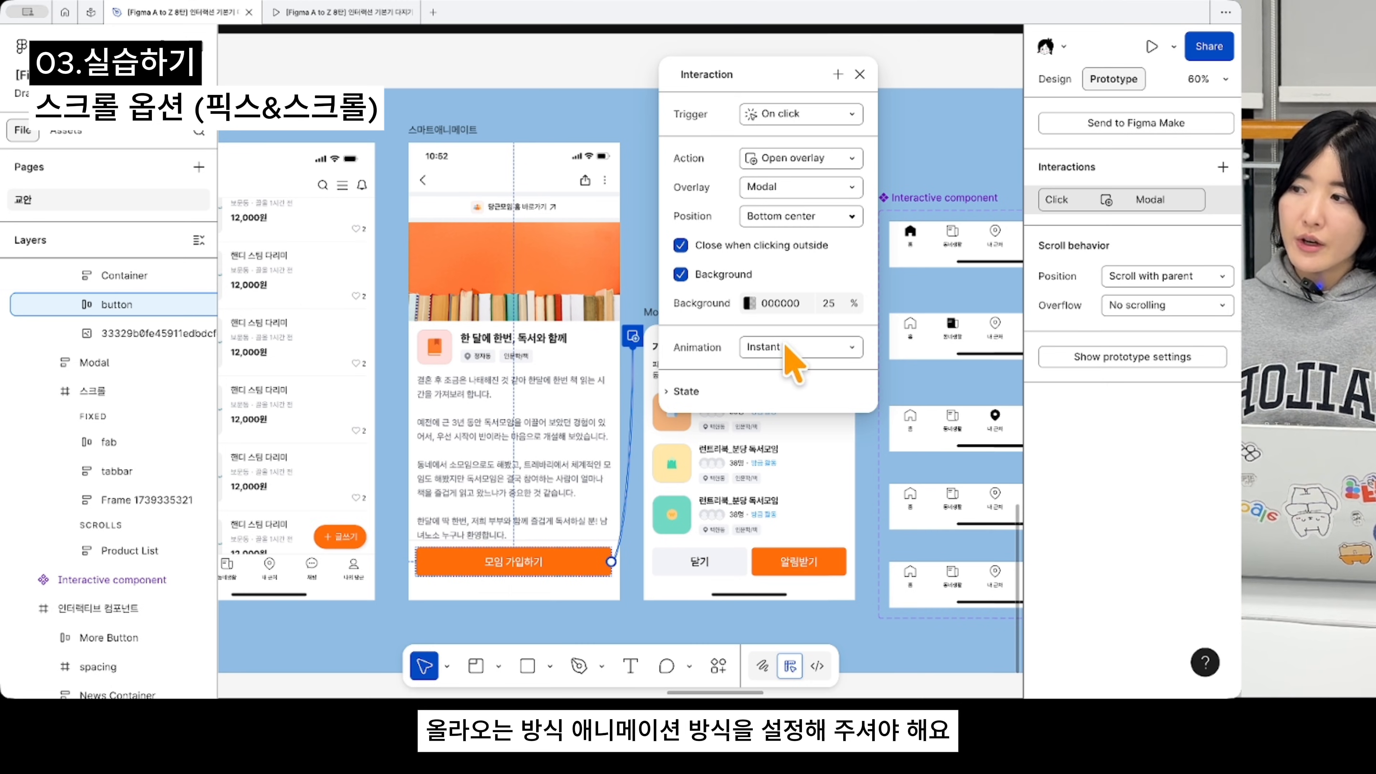
pyautogui.click(787, 349)
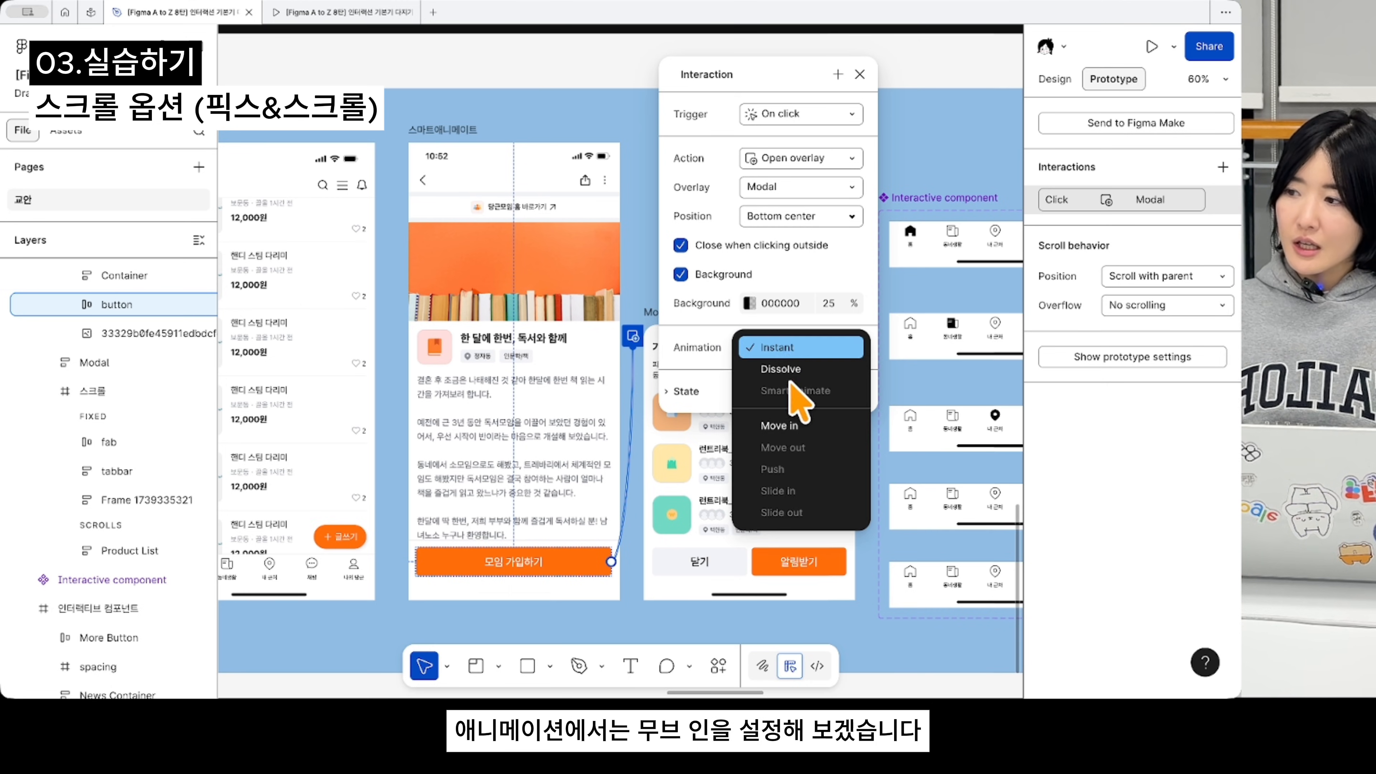
pyautogui.click(778, 426)
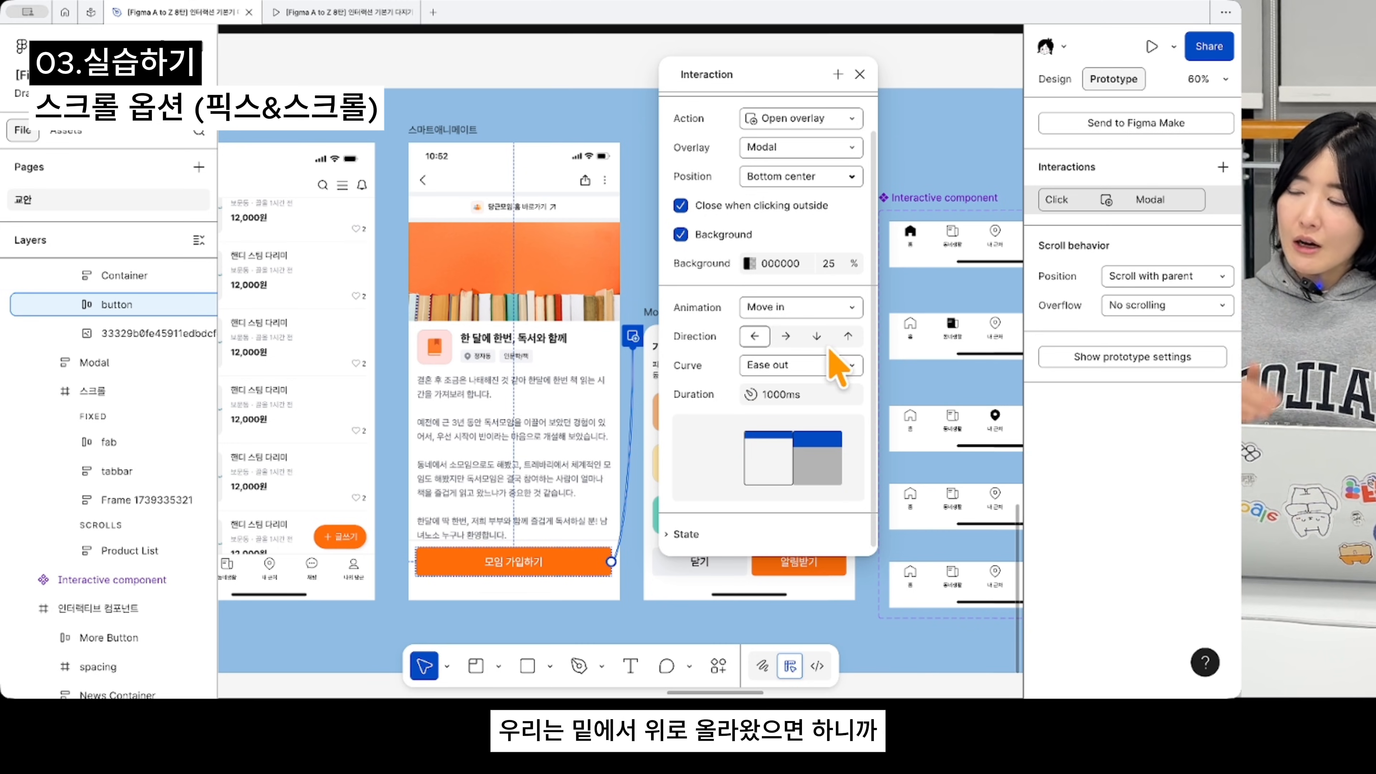
pyautogui.click(849, 337)
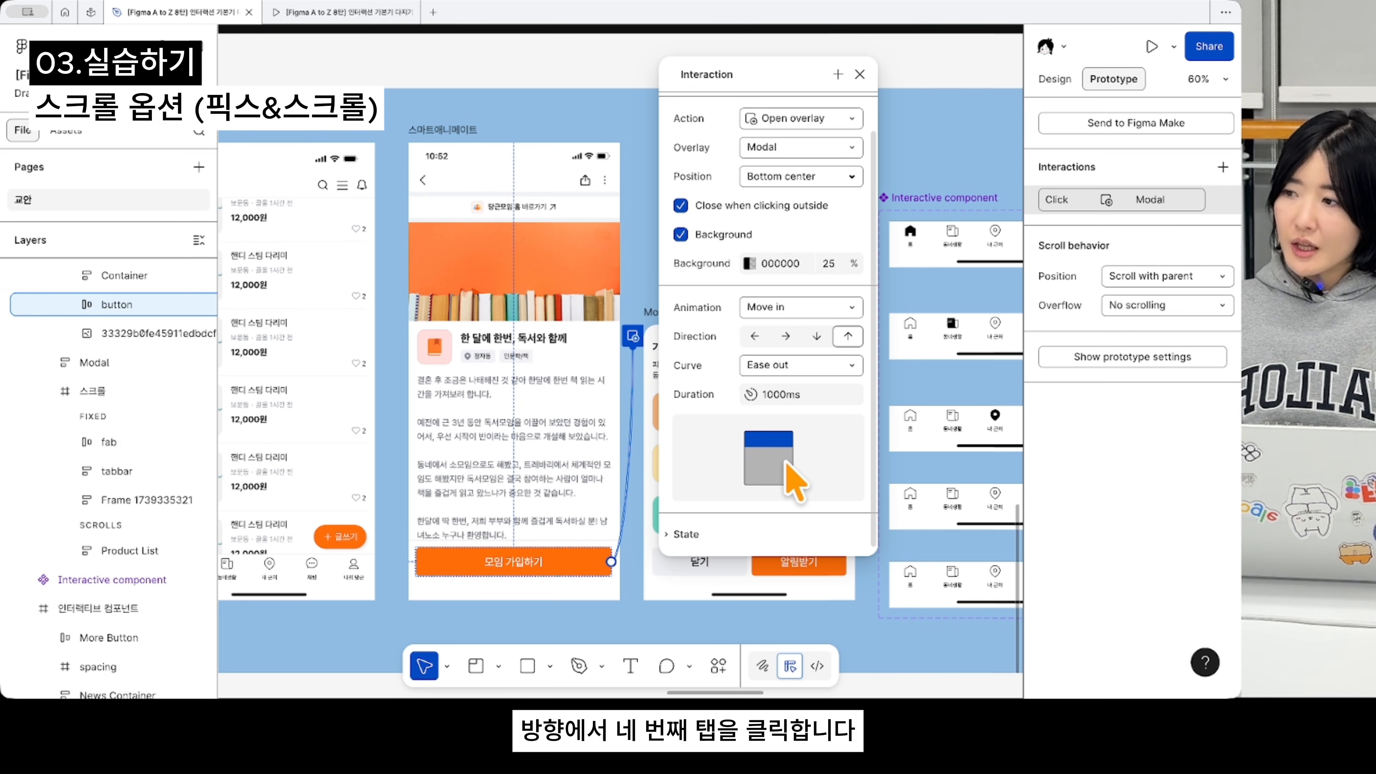
pyautogui.click(787, 399)
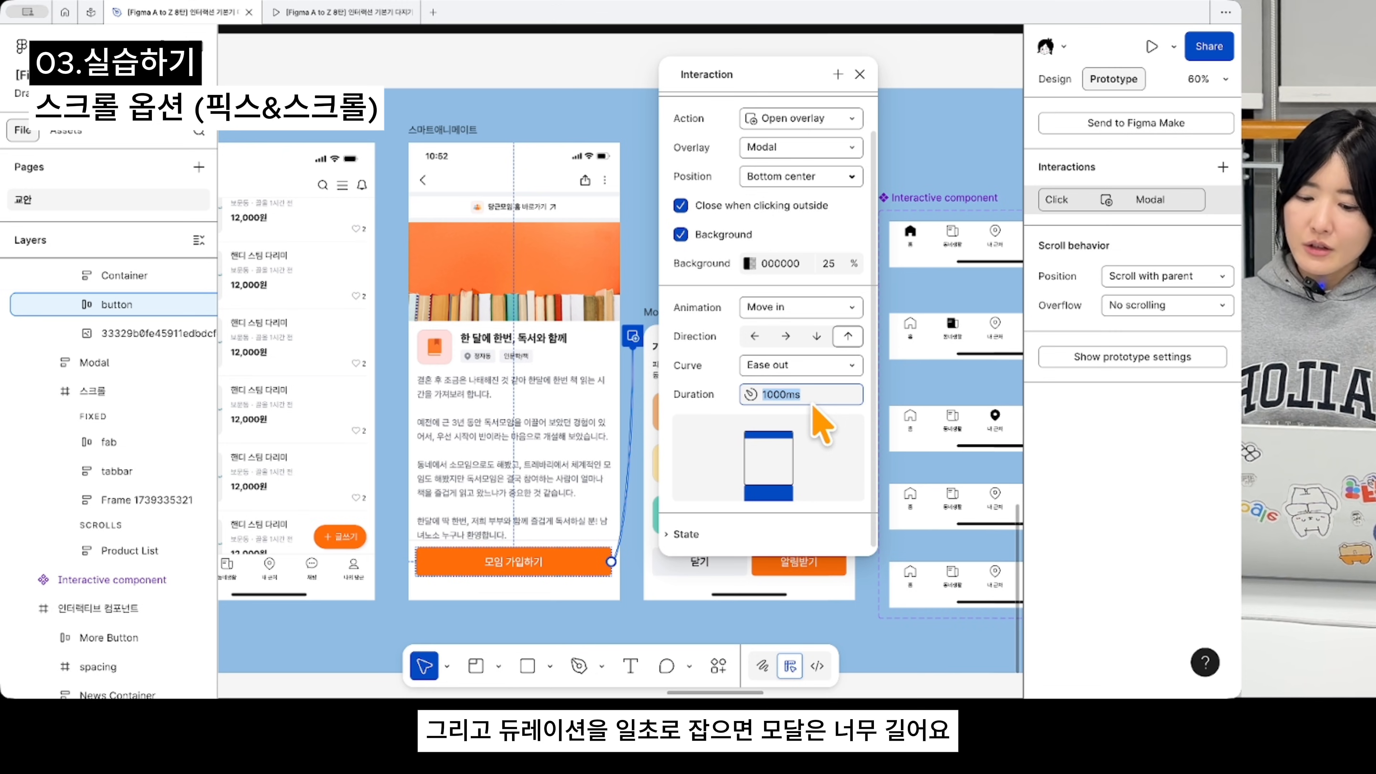
pyautogui.press('Return')
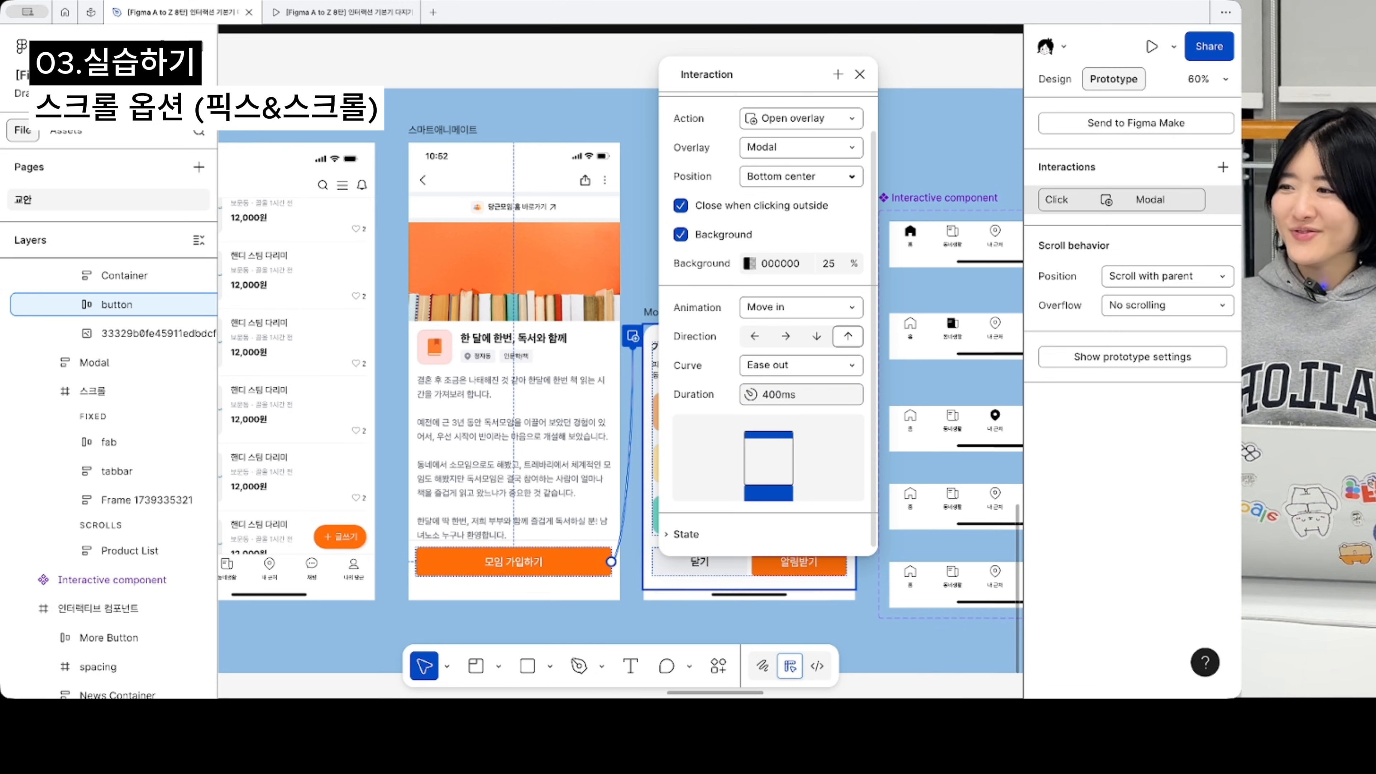
pyautogui.click(859, 74)
# - Add a flow starting point to the 스마트애니메이트 frame
pyautogui.click(453, 130)
pyautogui.hscroll(-2, 446, 130)
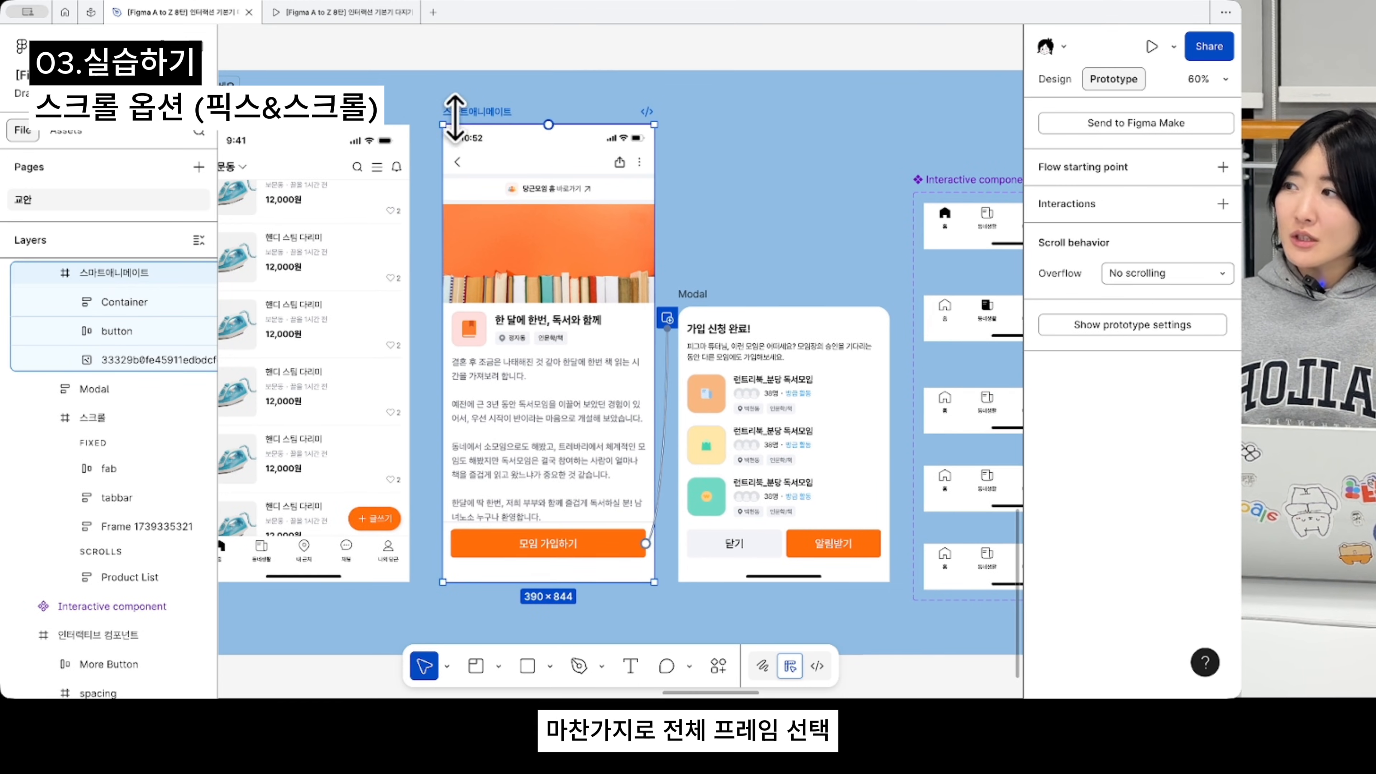
pyautogui.click(1091, 168)
pyautogui.scroll(-2, 446, 268)
pyautogui.hscroll(-2, 445, 267)
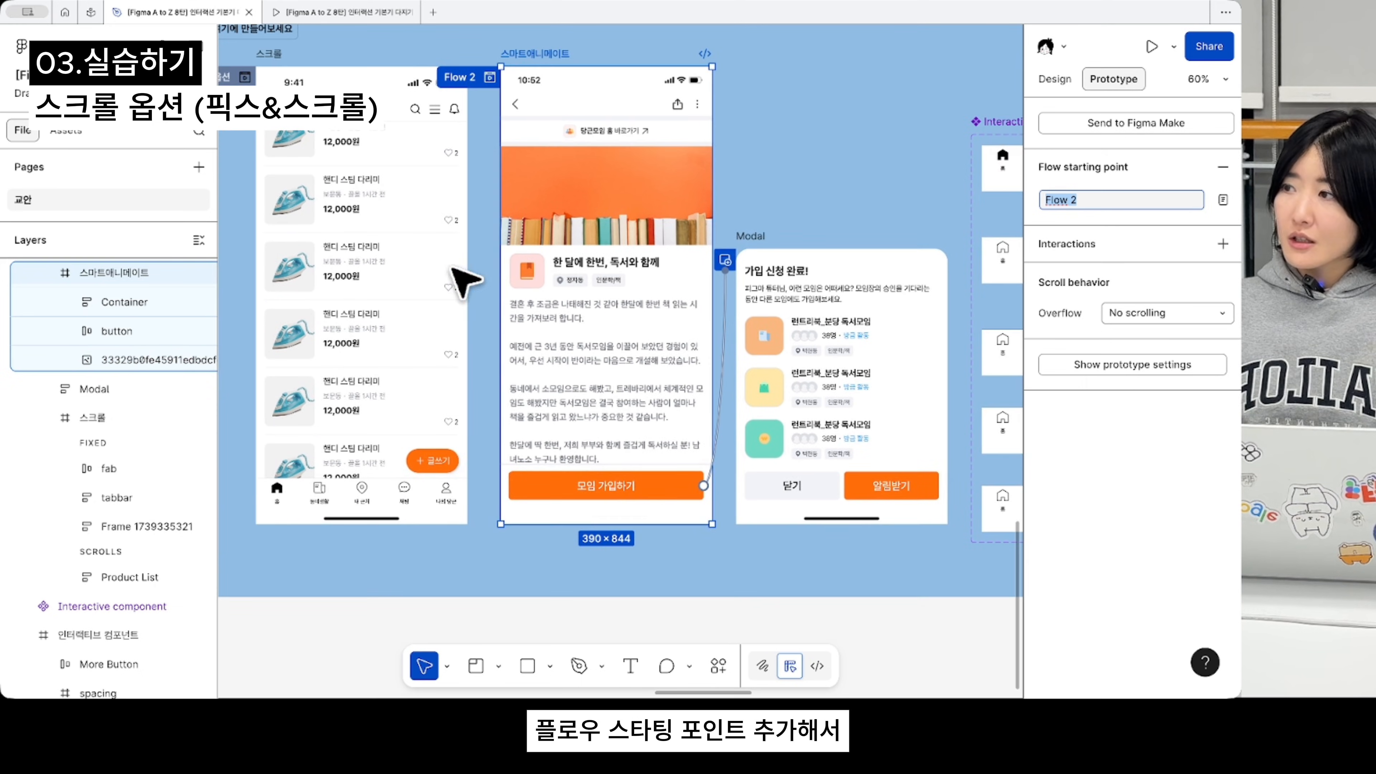
# - Name the new flow starting point 모달 and play the flow, opening the modal from the 모임 가입하기 button
pyautogui.write('모달')
pyautogui.press('Return')
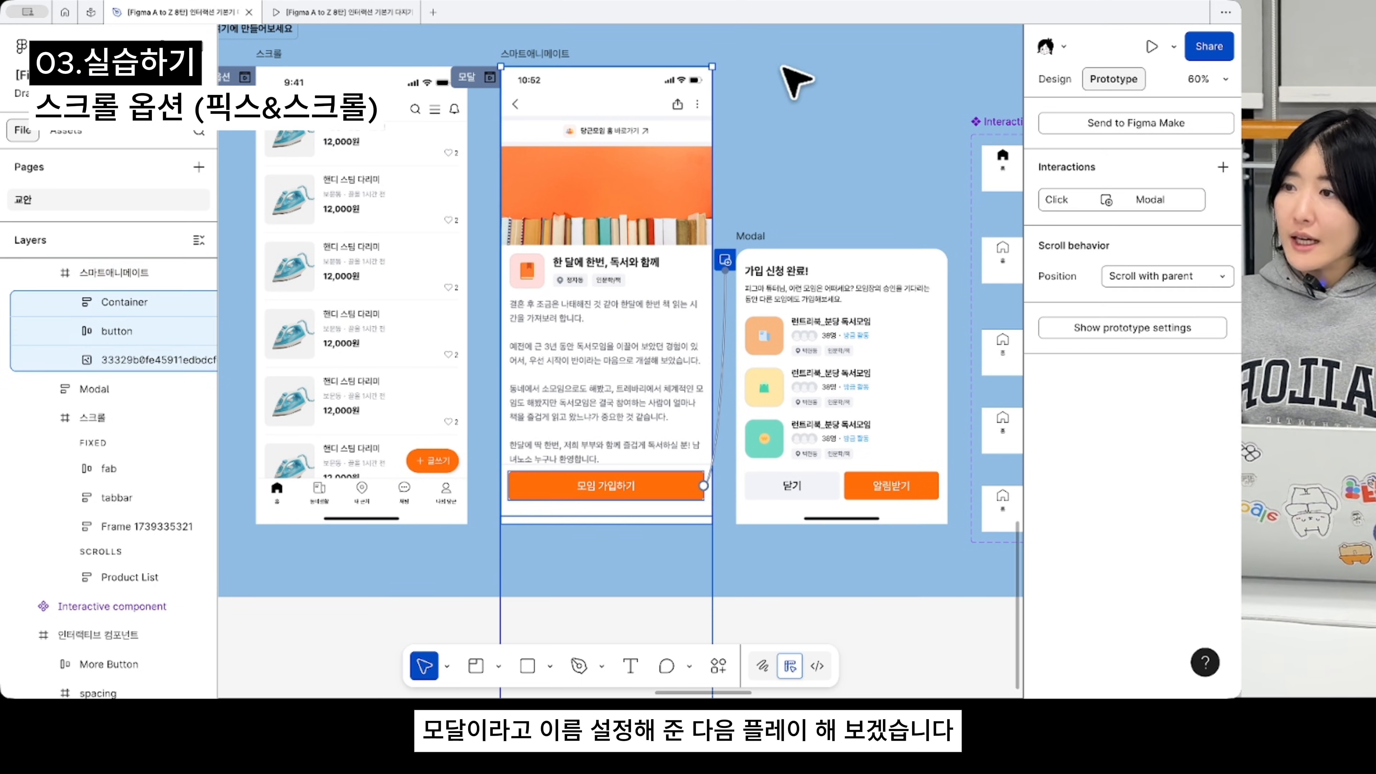
pyautogui.click(490, 76)
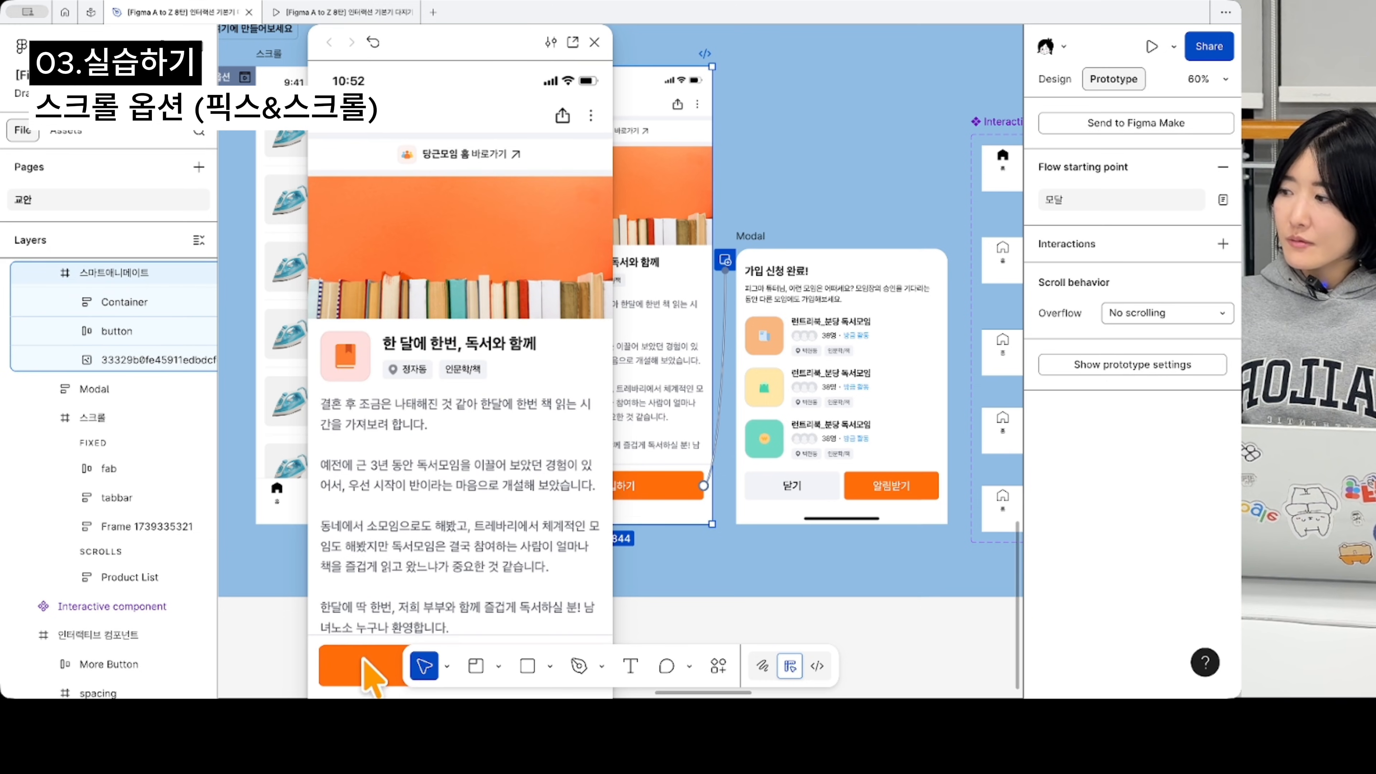
pyautogui.click(363, 655)
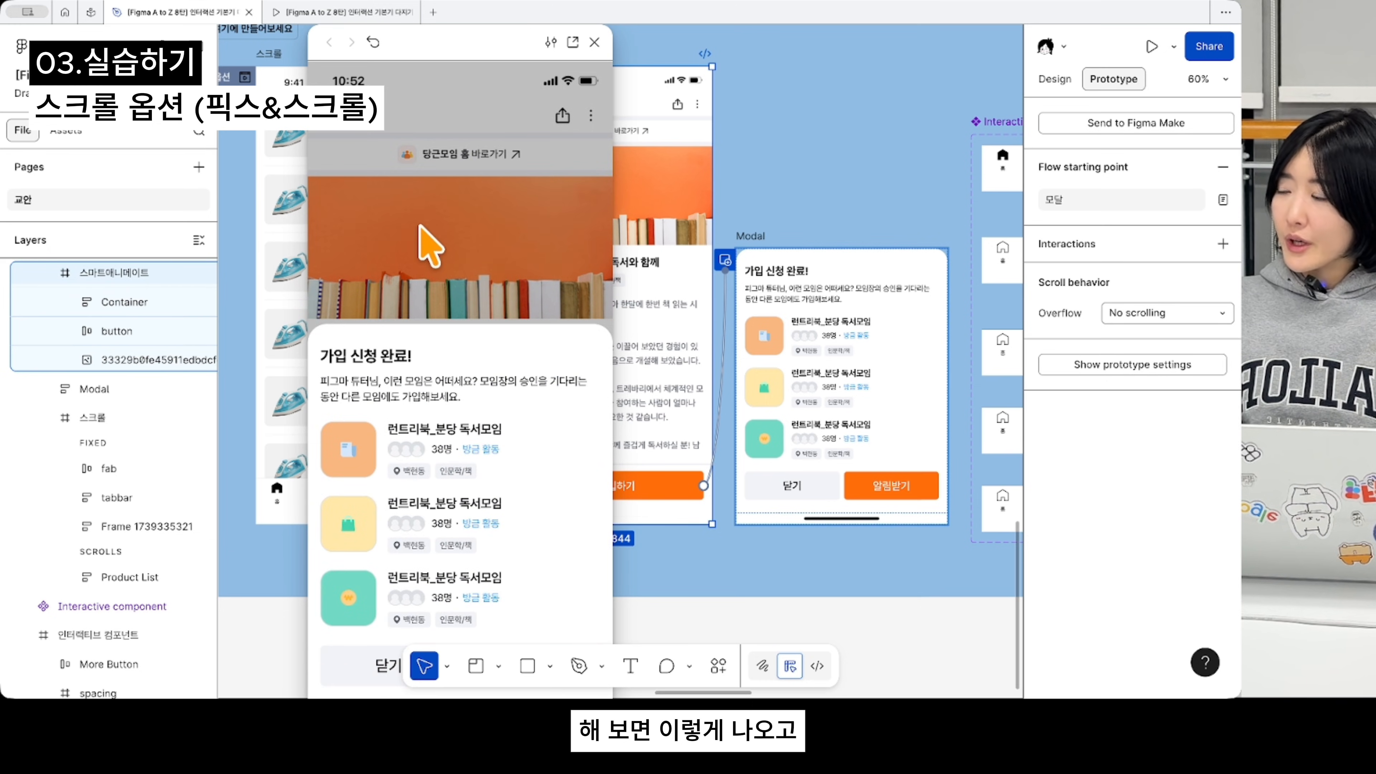
# - Test dismissing the modal overlay from outside it, reopen it with the 모임 가입하기 button, and close the preview
pyautogui.click(428, 246)
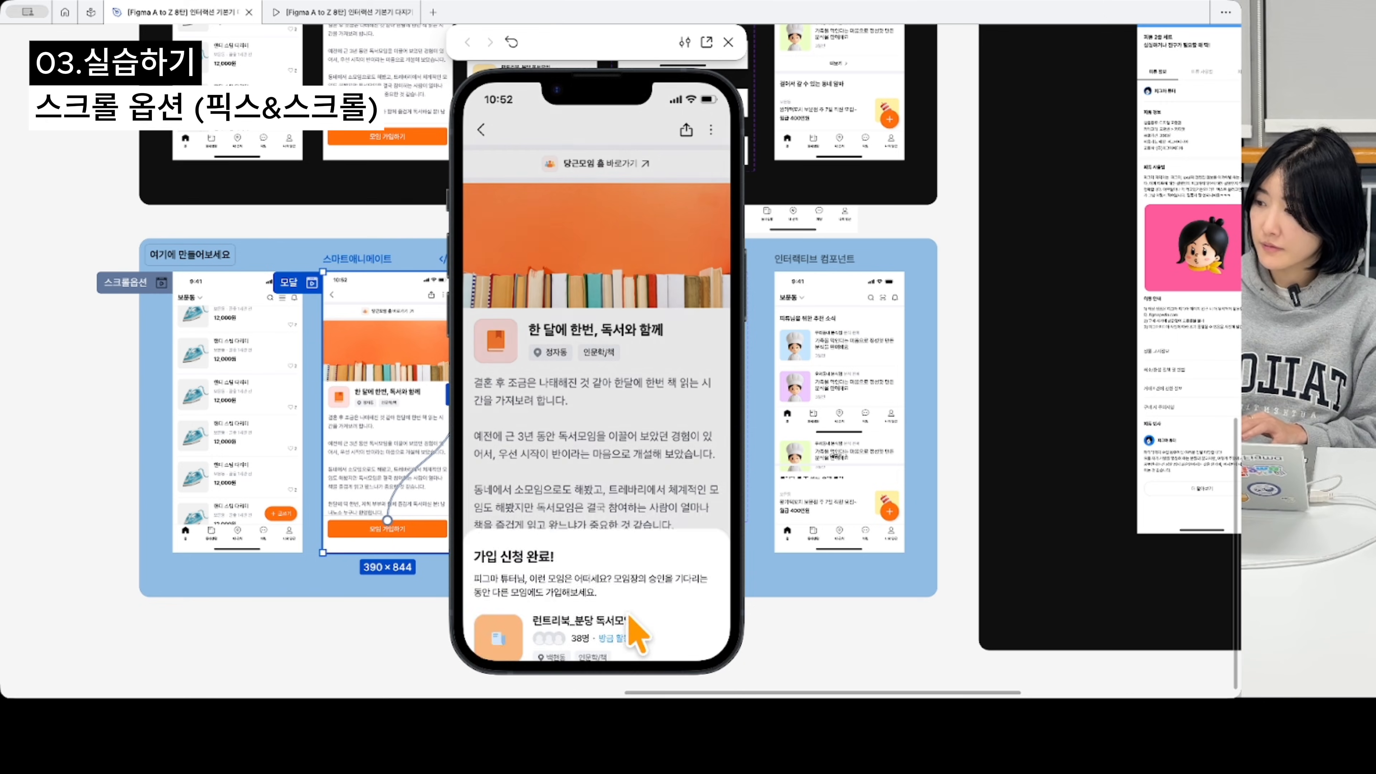
pyautogui.click(636, 630)
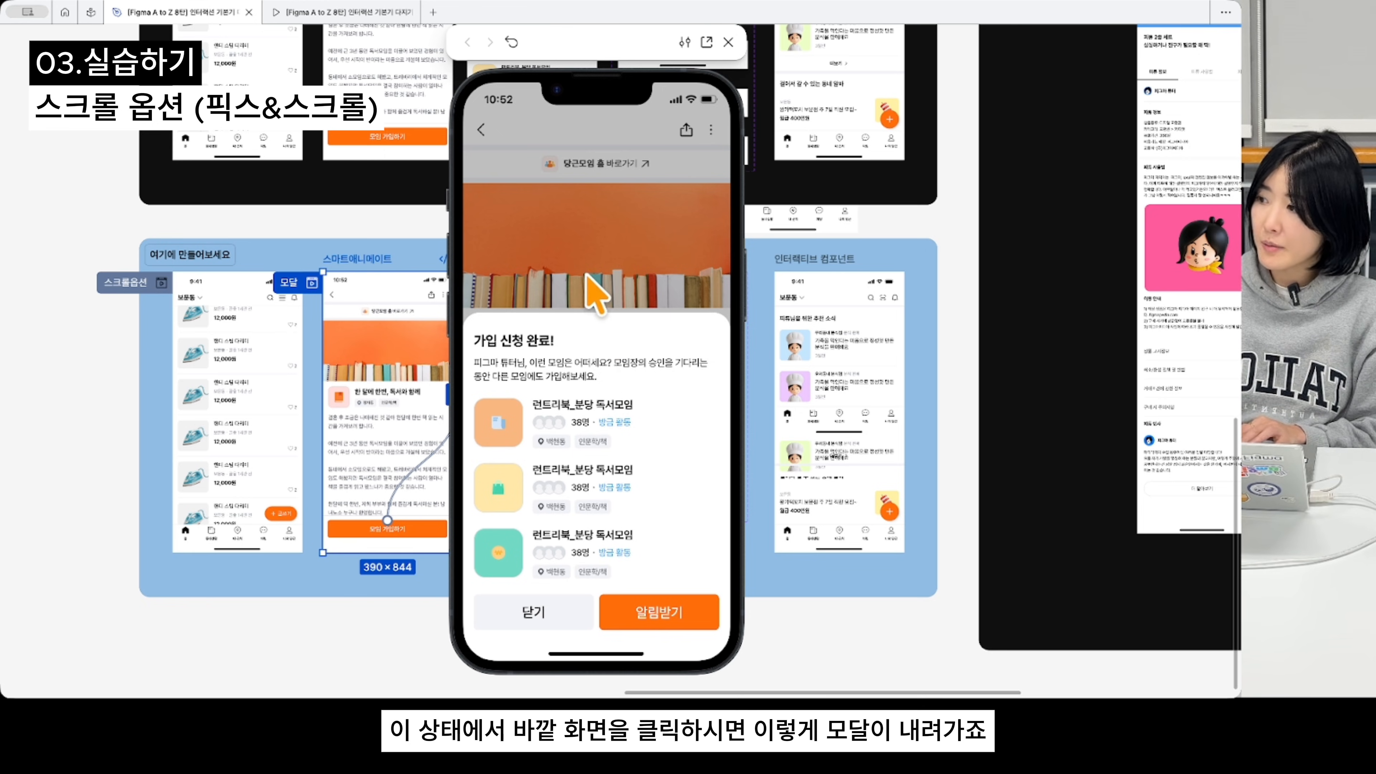
pyautogui.click(599, 263)
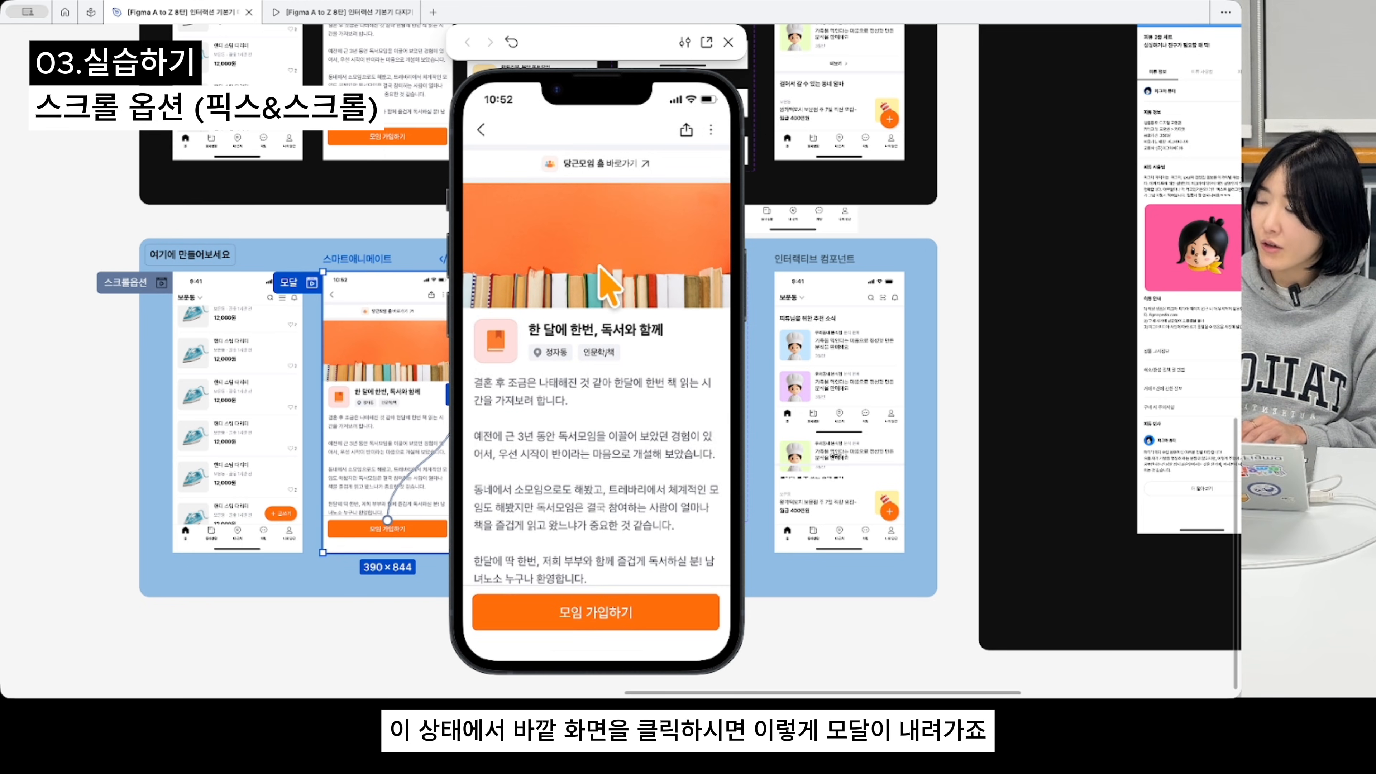
pyautogui.click(558, 612)
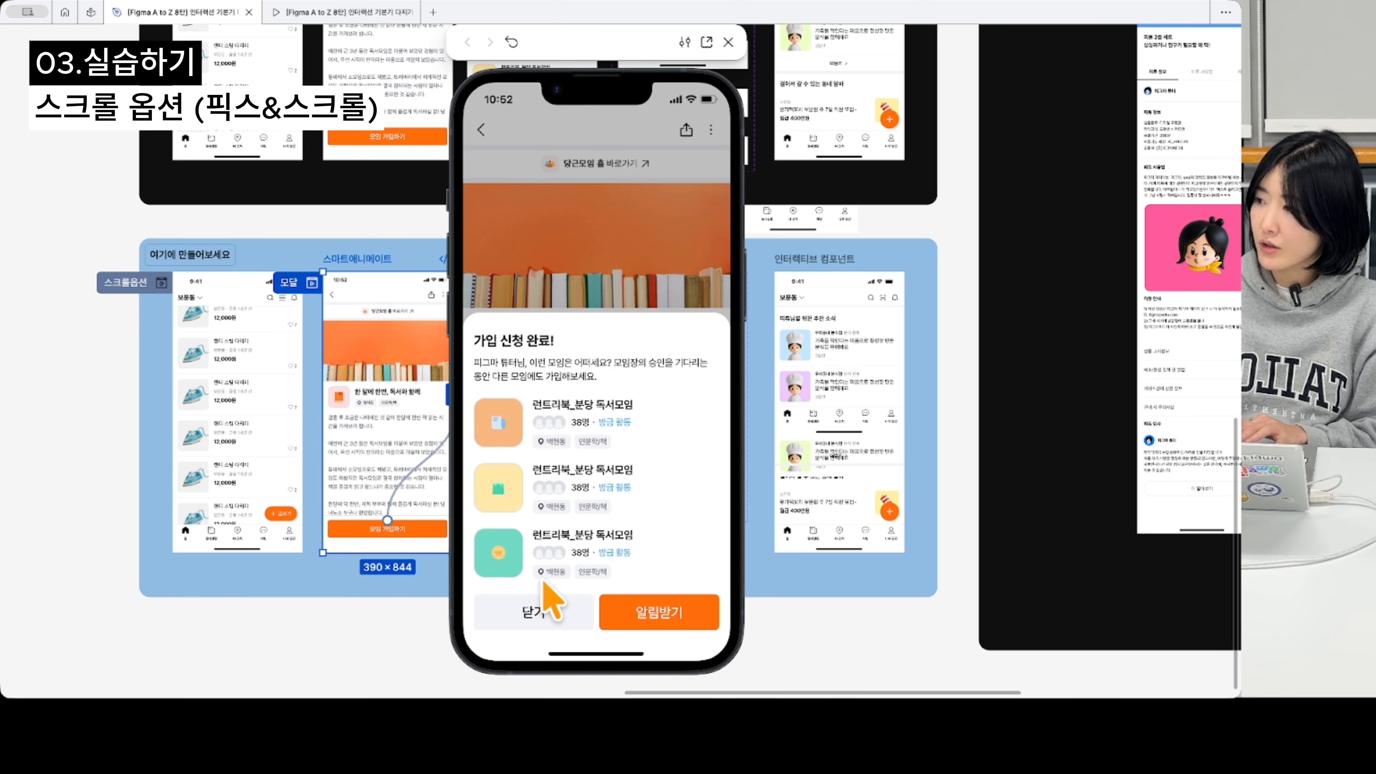
pyautogui.click(728, 42)
# - Add an On tap interaction with the Close overlay action to the 닫기 button in the Modal frame
pyautogui.scroll(-3, 513, 507)
pyautogui.scroll(5, 509, 512)
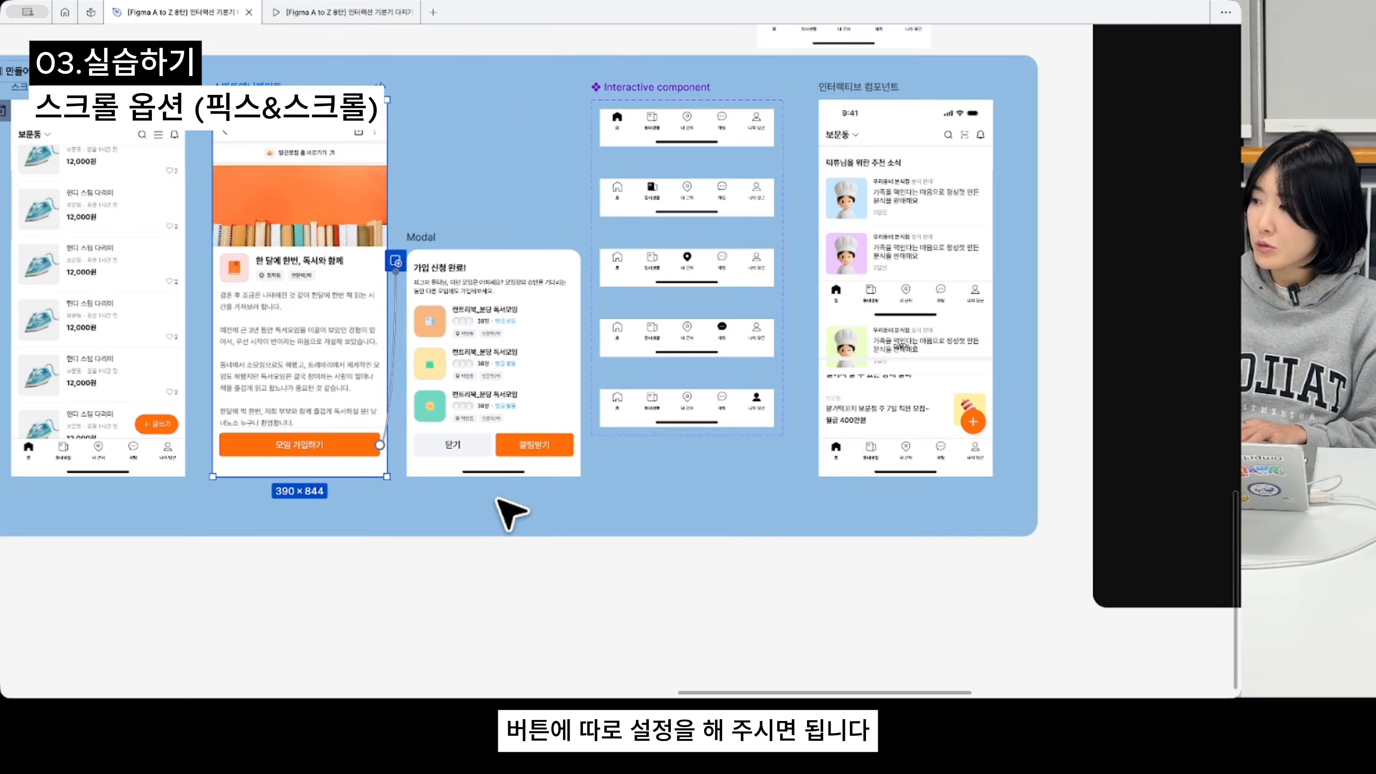
pyautogui.click(469, 449)
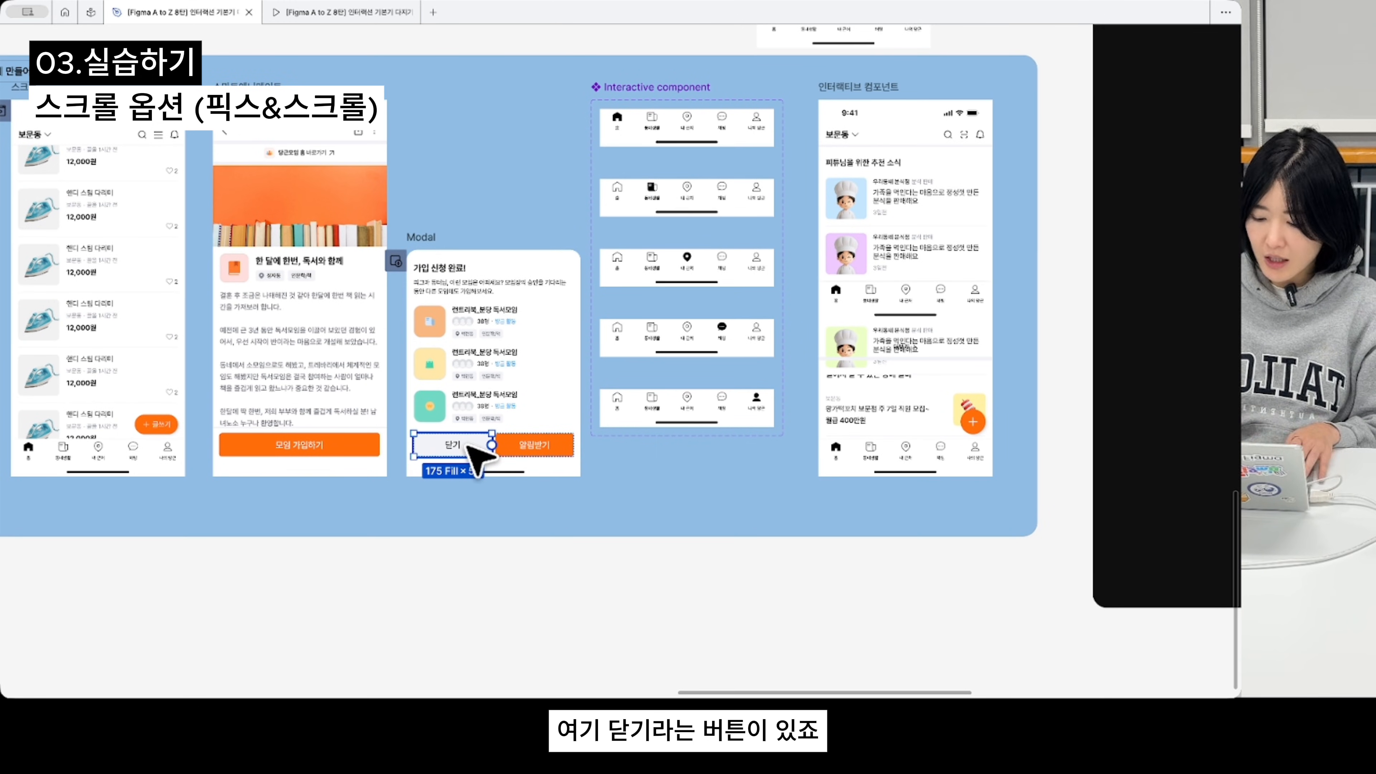
pyautogui.press('super+backslash')
pyautogui.hscroll(-1, 500, 458)
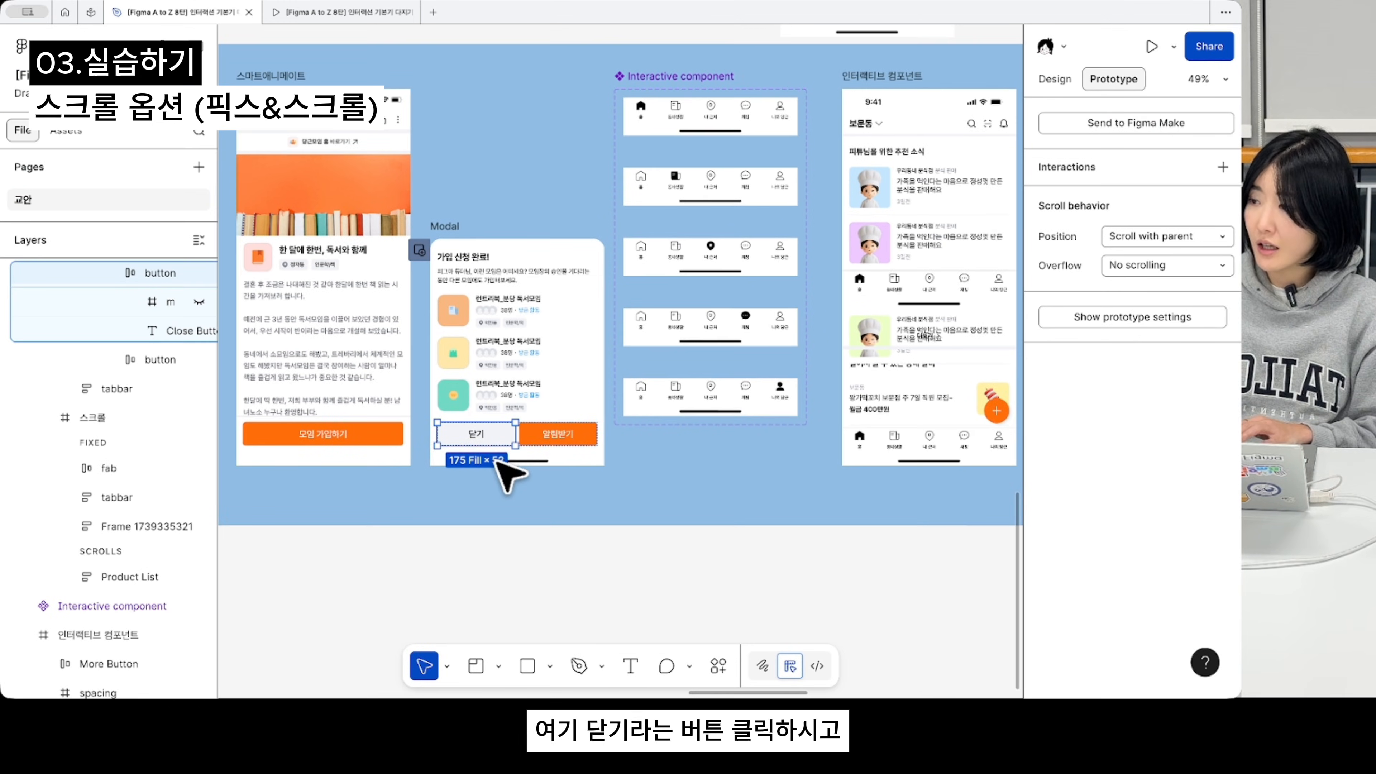
pyautogui.hscroll(-2, 510, 467)
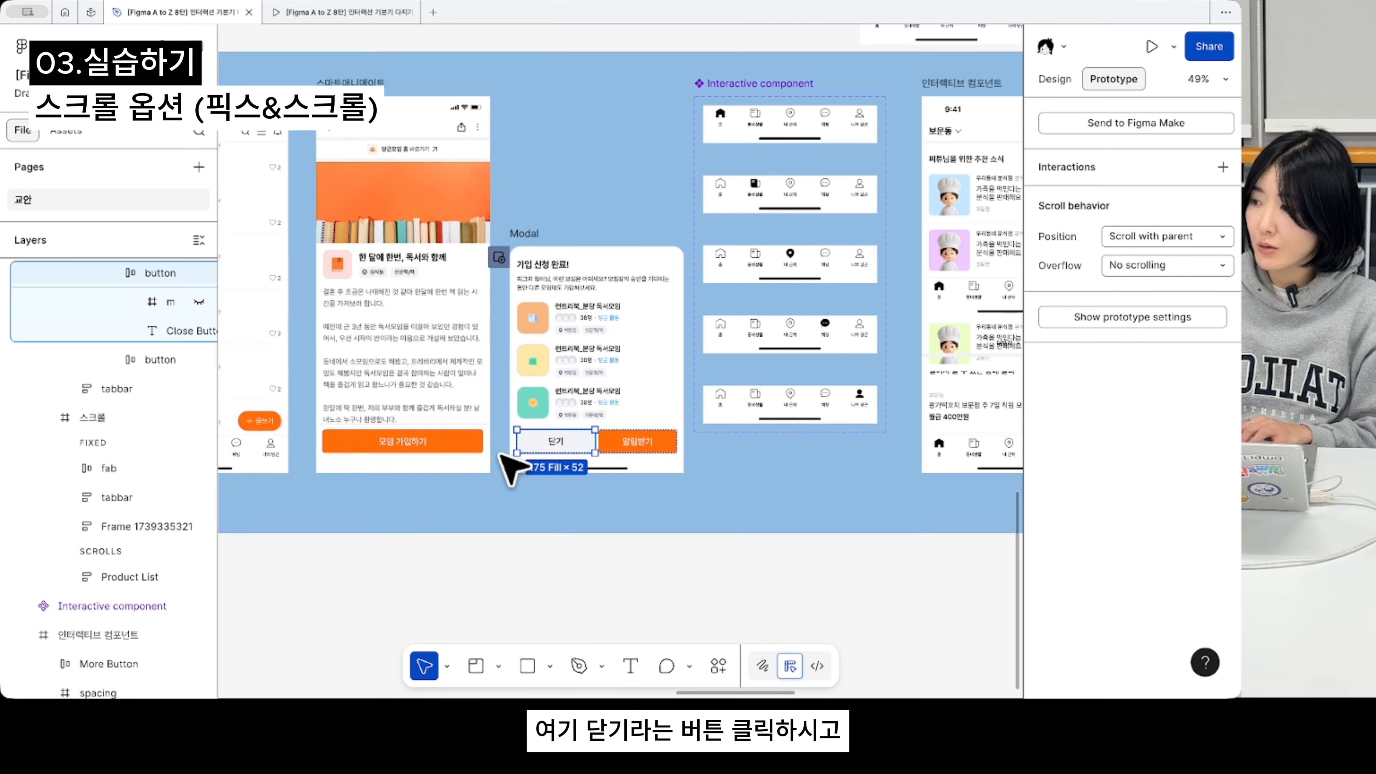
pyautogui.click(1075, 177)
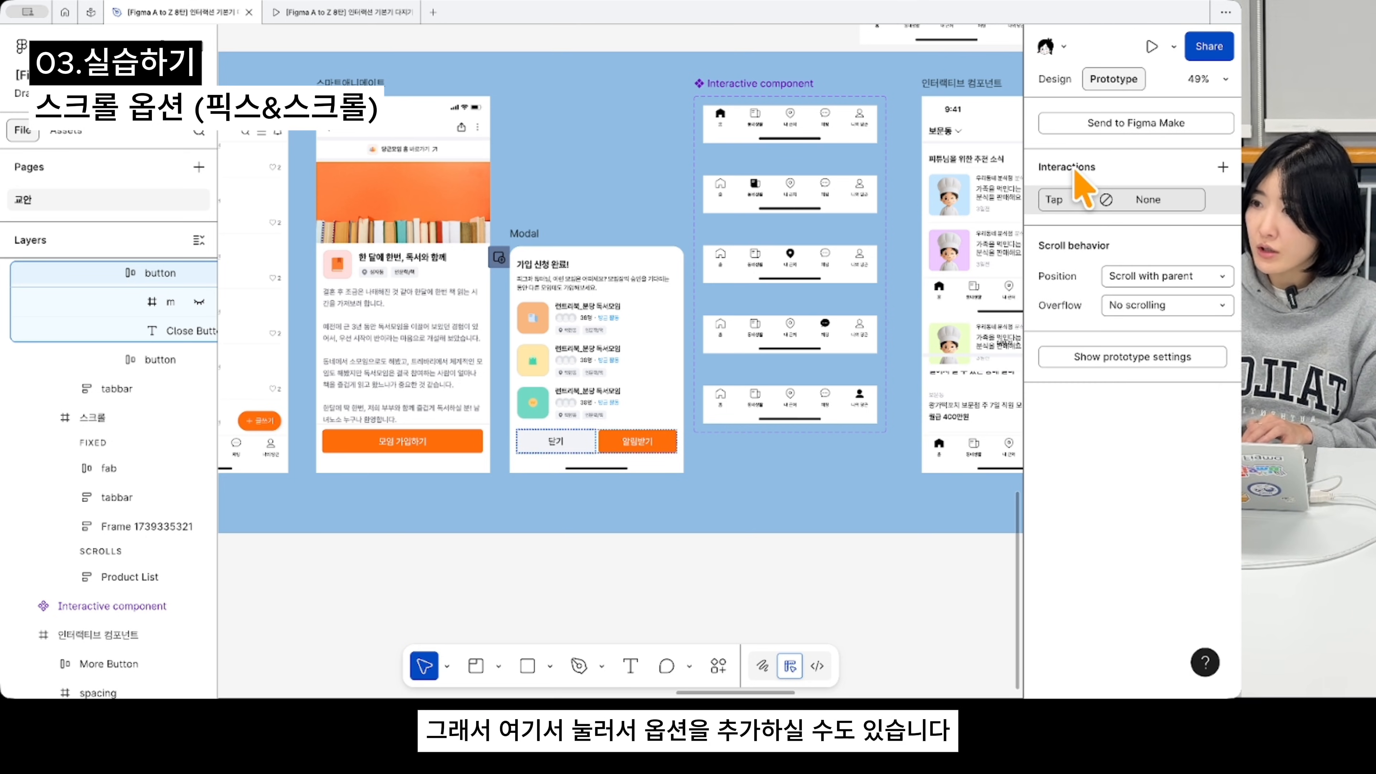
pyautogui.click(1070, 201)
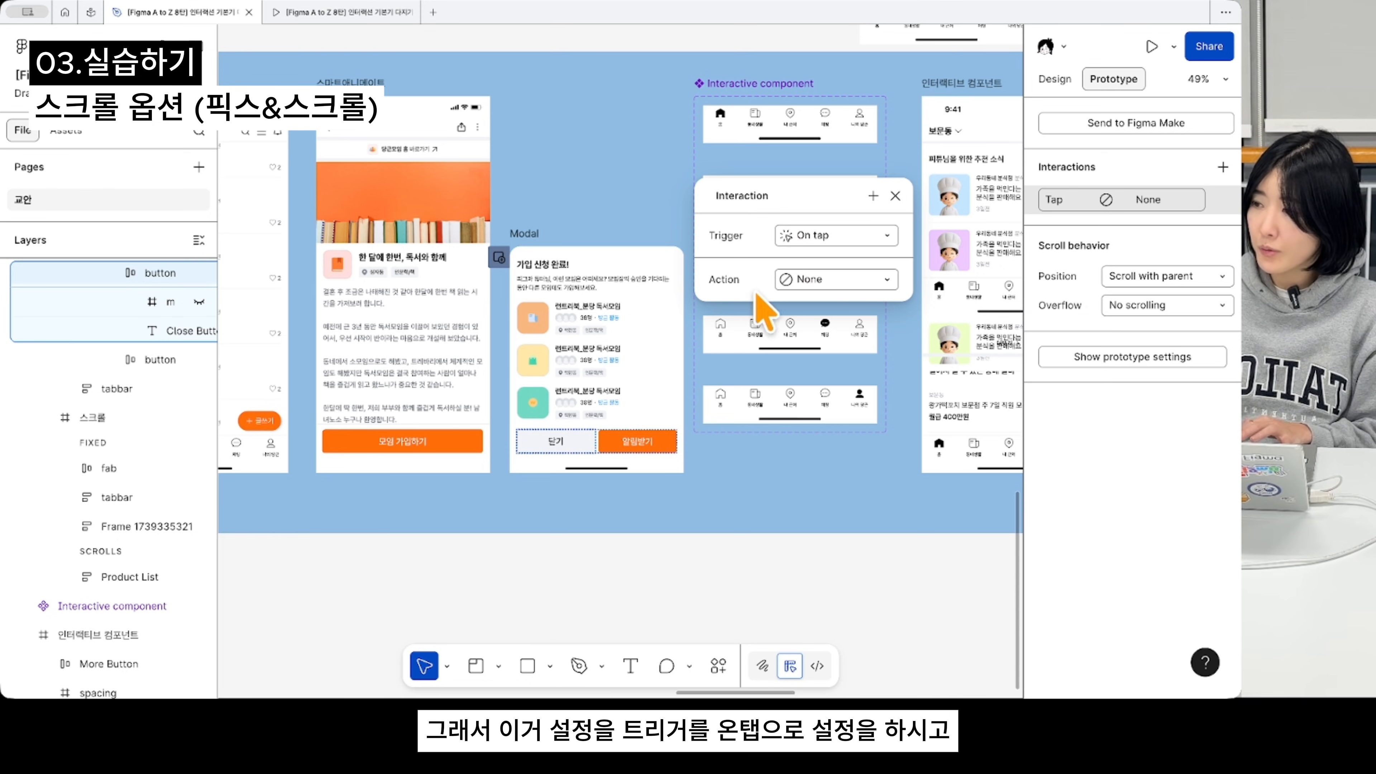
pyautogui.click(850, 281)
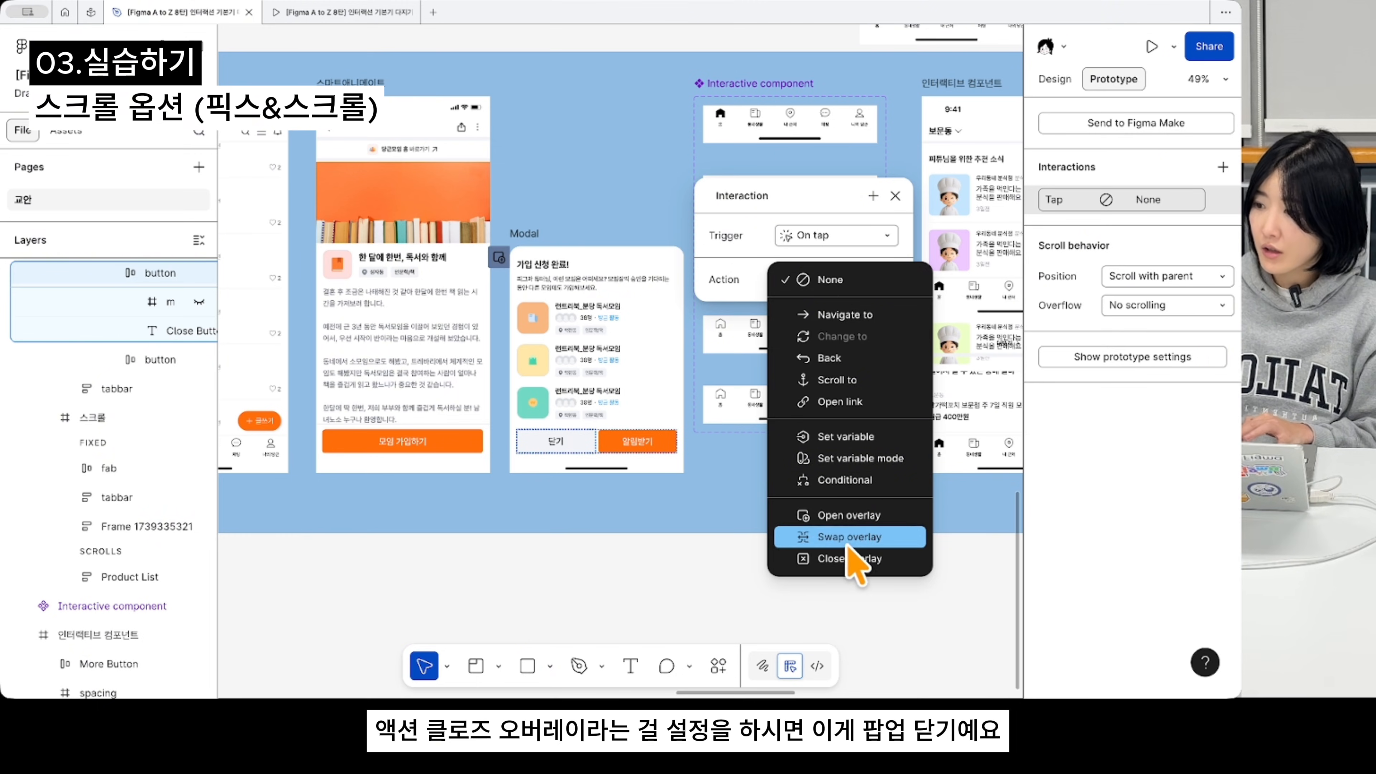
pyautogui.click(838, 588)
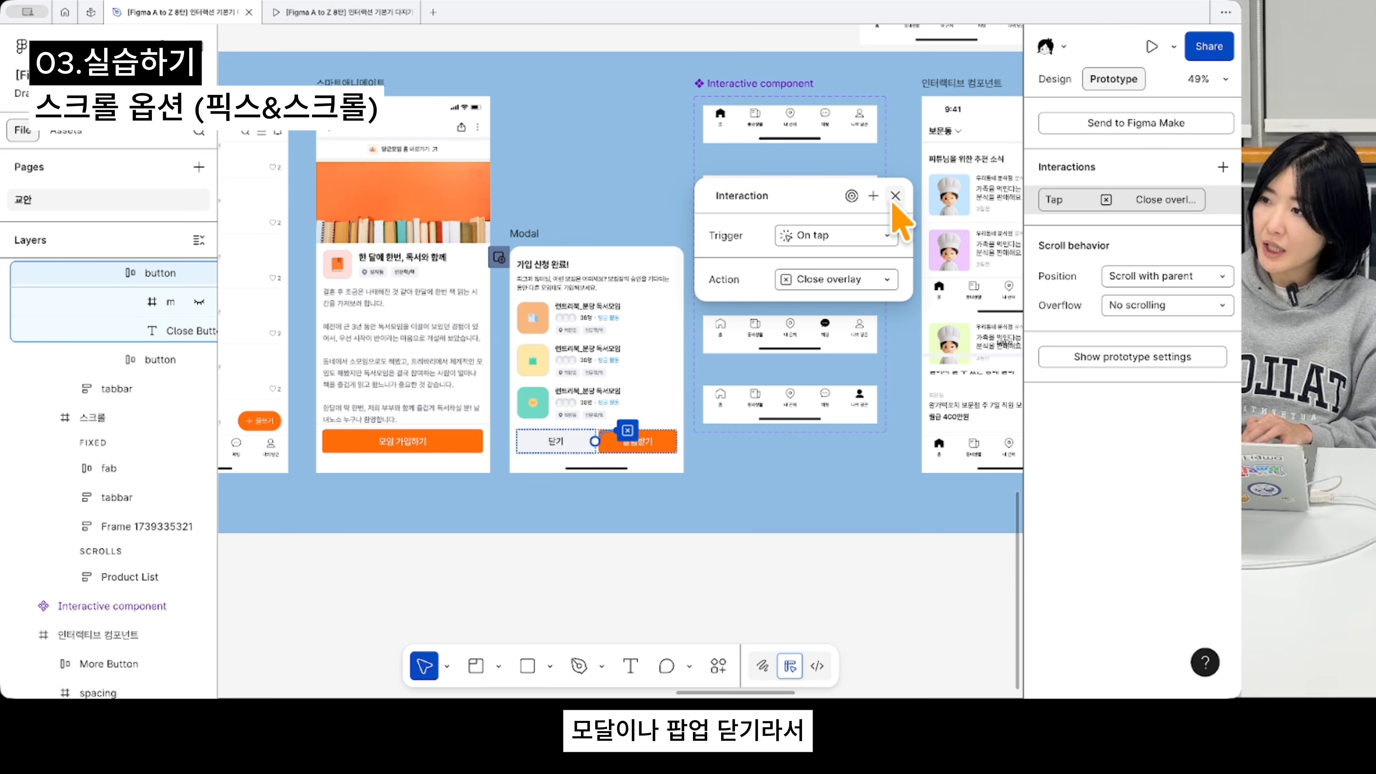
pyautogui.click(426, 240)
# - Preview the 모달 flow, open the modal, dismiss it with its 닫기 button, and close the preview
pyautogui.hscroll(-2, 395, 204)
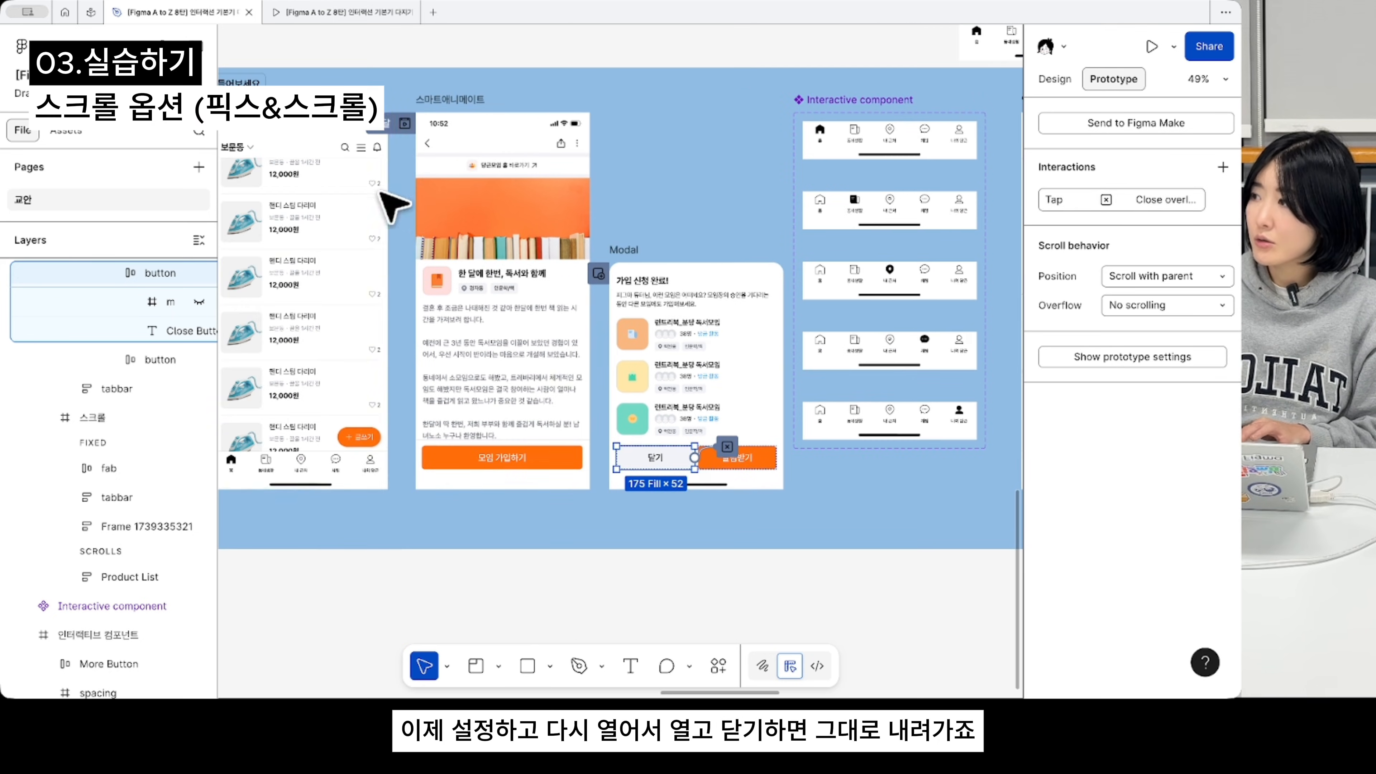
pyautogui.click(406, 123)
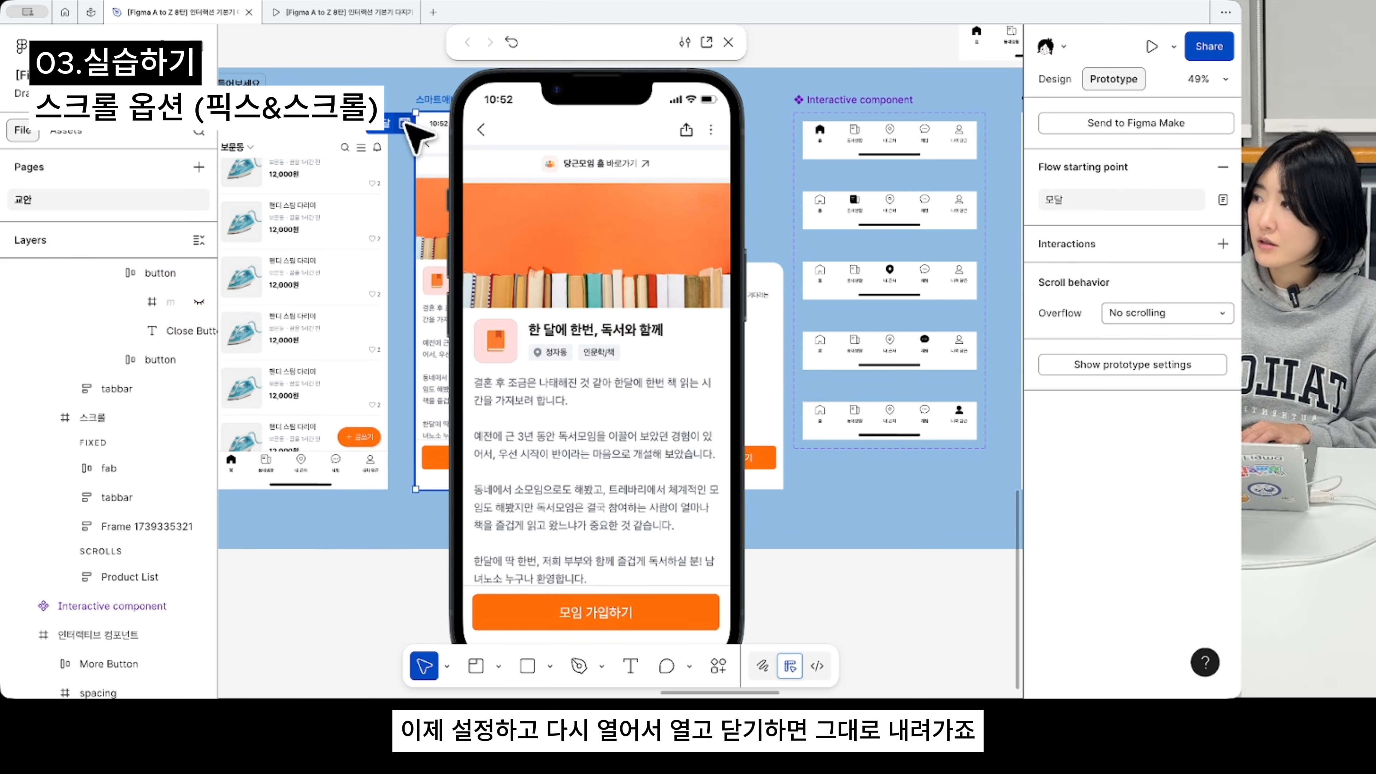
pyautogui.click(655, 612)
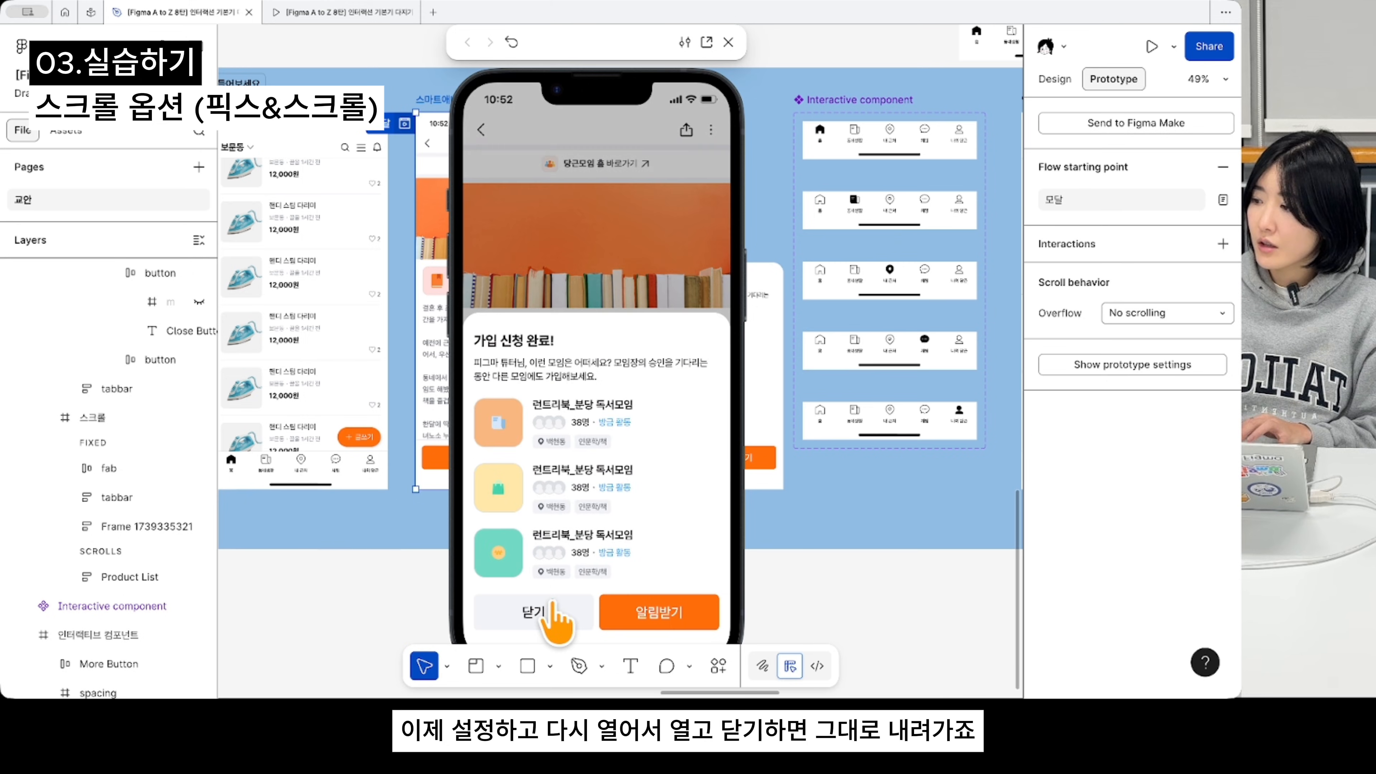
pyautogui.click(513, 619)
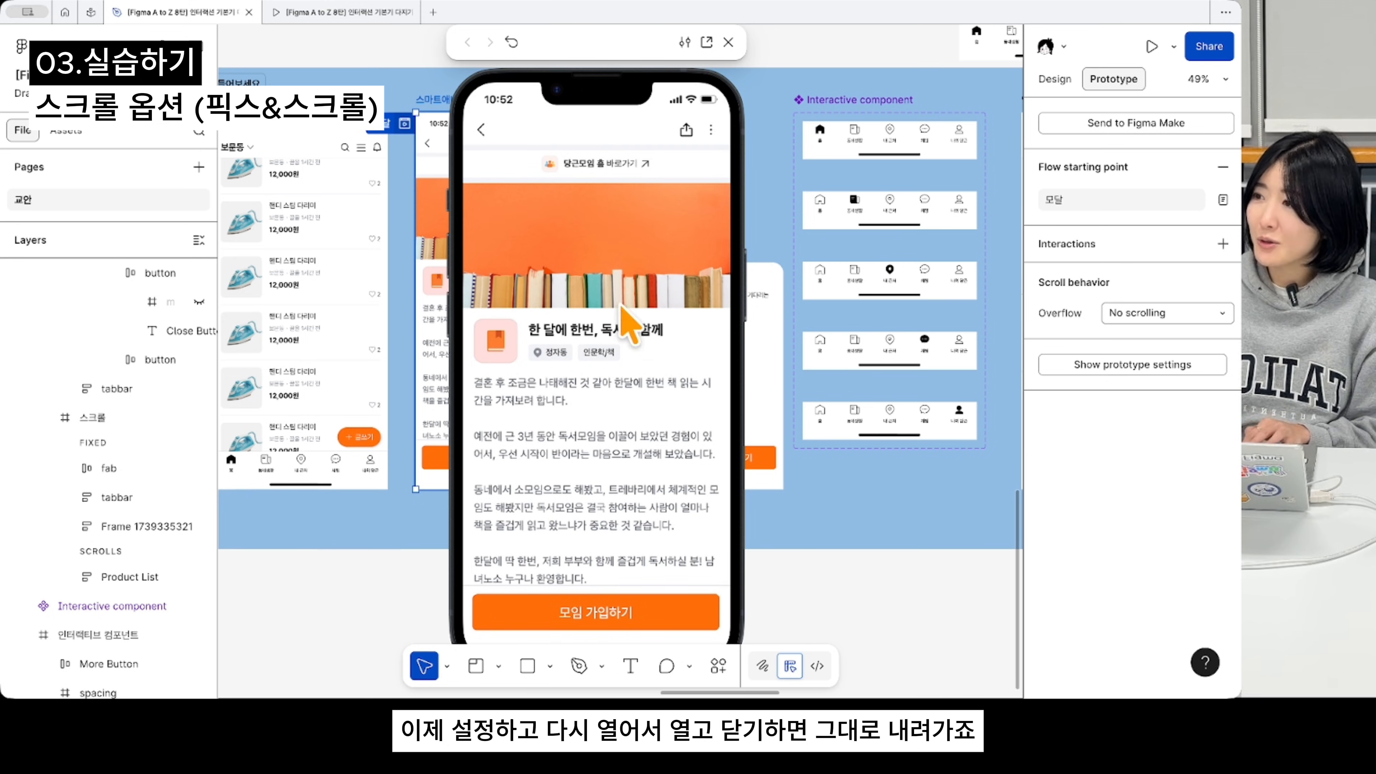
pyautogui.click(728, 43)
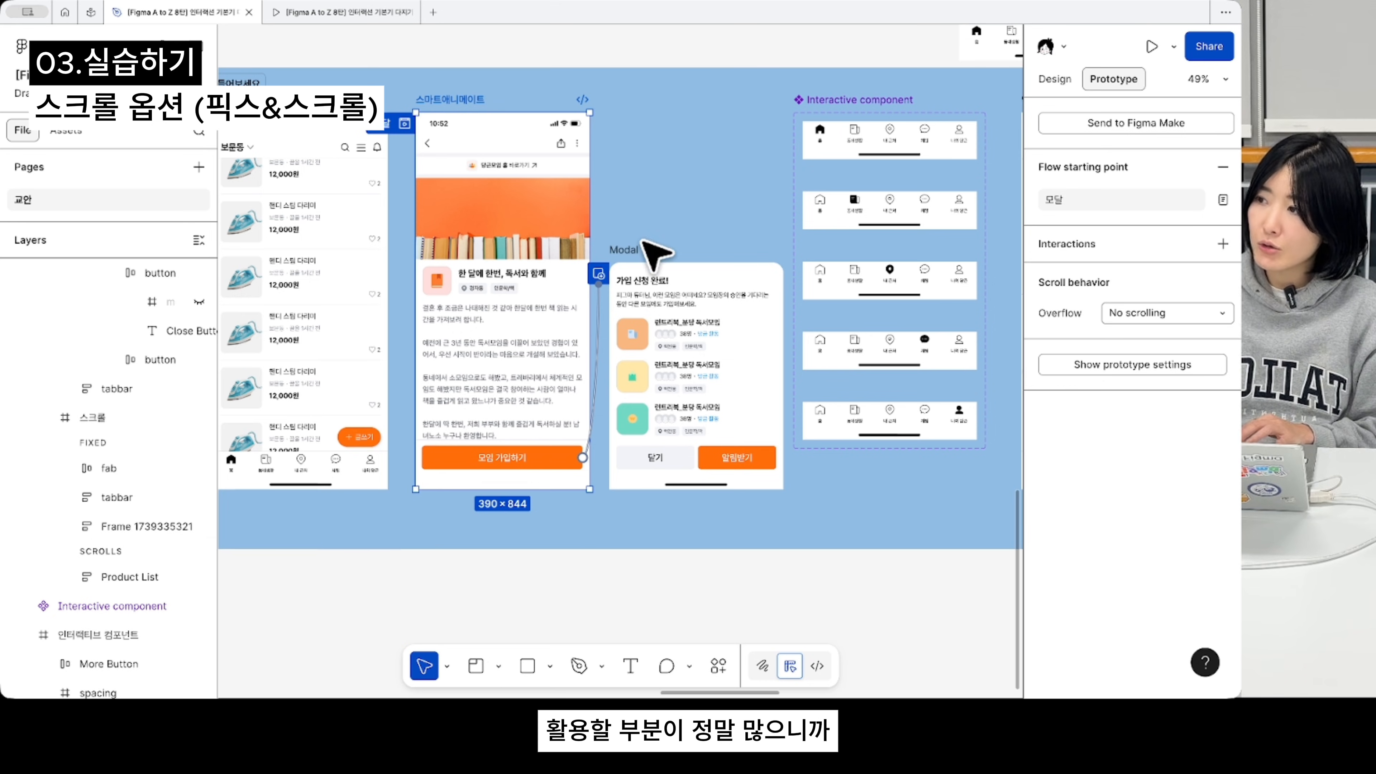
# - Select the Interactive component set beside the Modal frame to examine its tab bar variants
pyautogui.hscroll(3, 677, 270)
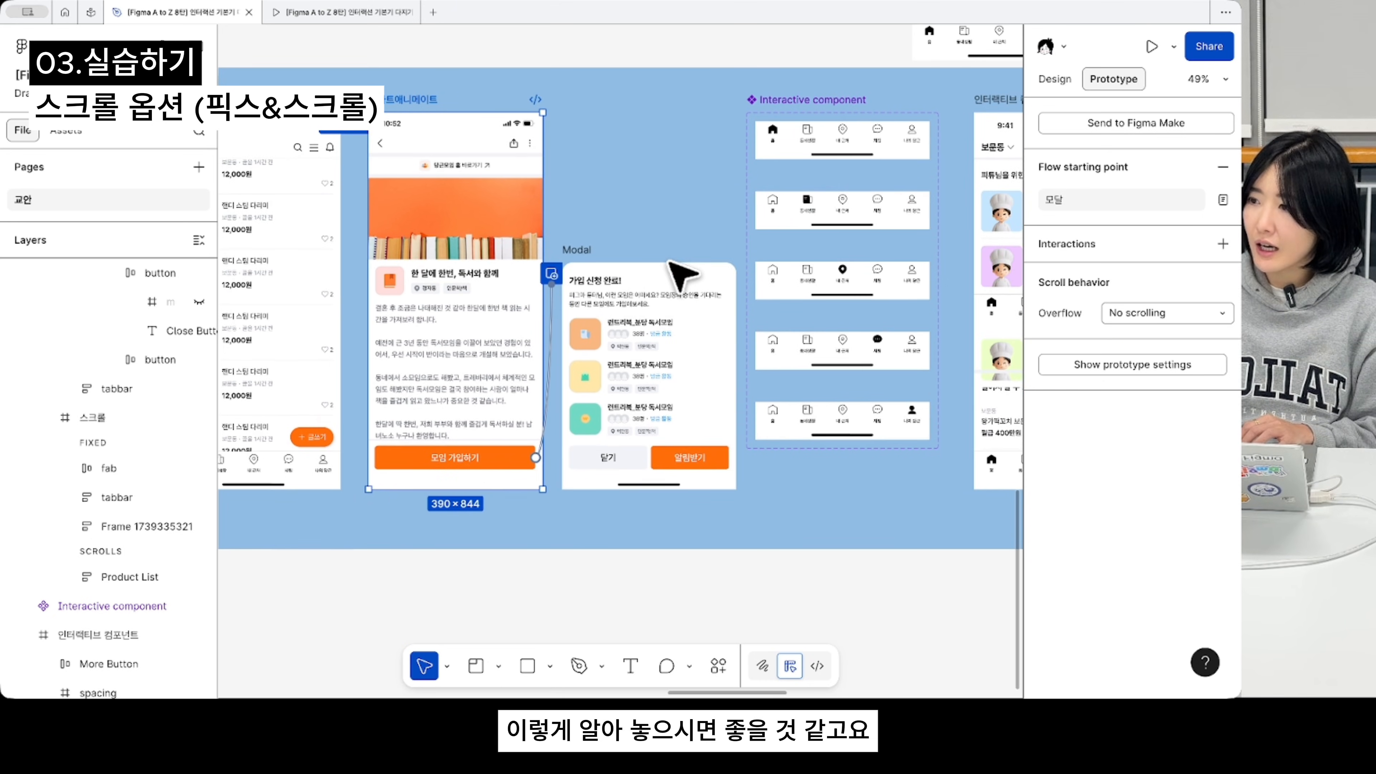
pyautogui.hscroll(7, 681, 276)
pyautogui.scroll(3, 681, 276)
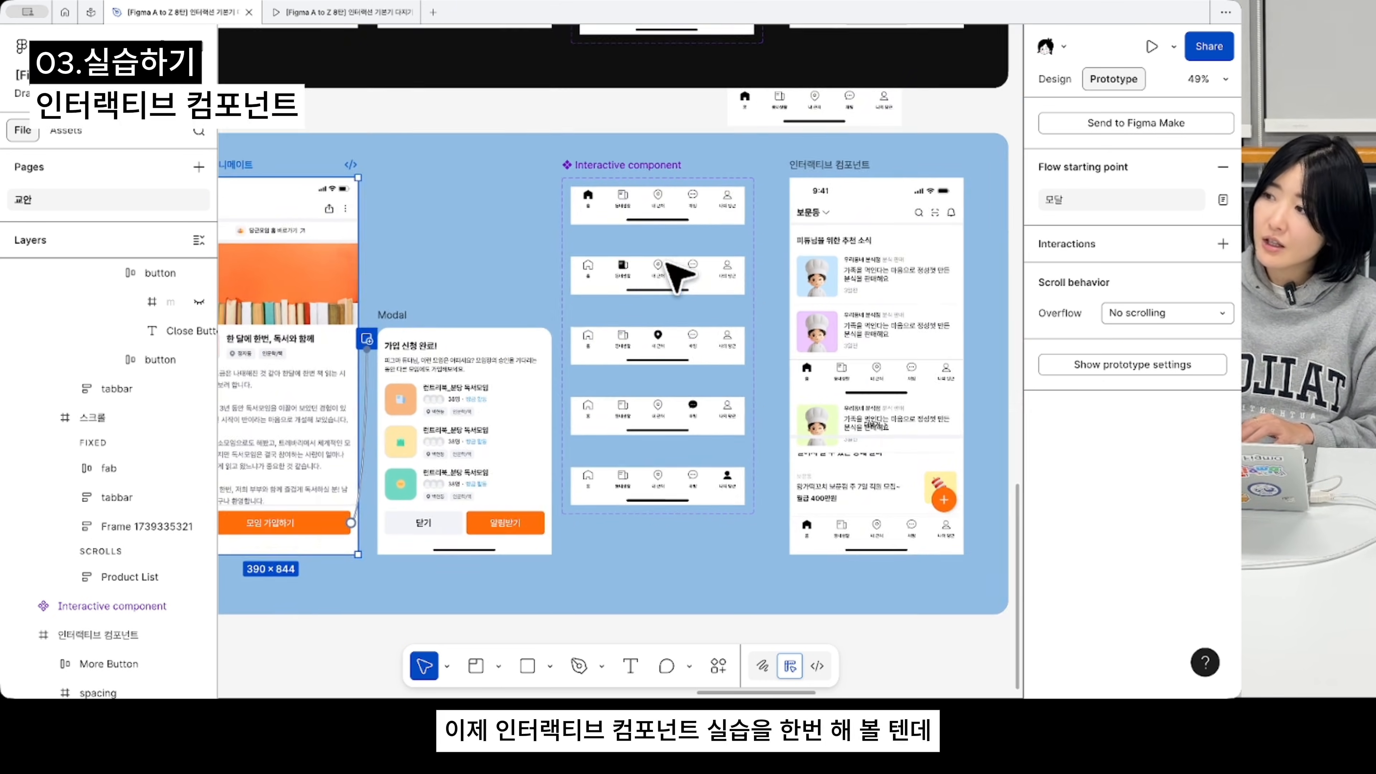
pyautogui.click(656, 169)
pyautogui.scroll(-2, 663, 182)
pyautogui.hscroll(2, 664, 181)
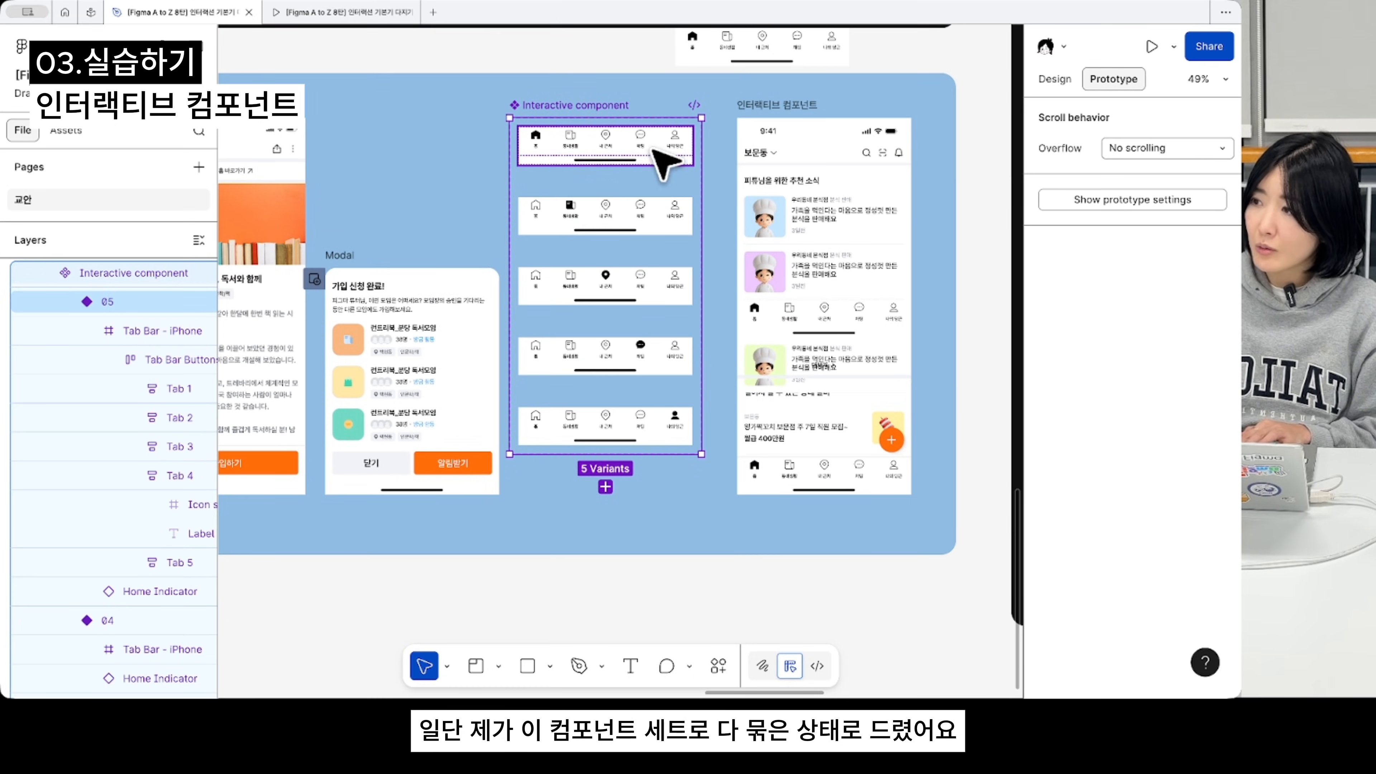
# - Select all five tab bar variants in the Interactive component set and place copies as separate frames below the blue section
pyautogui.click(658, 157)
pyautogui.scroll(-2, 659, 157)
pyautogui.hscroll(-1, 658, 157)
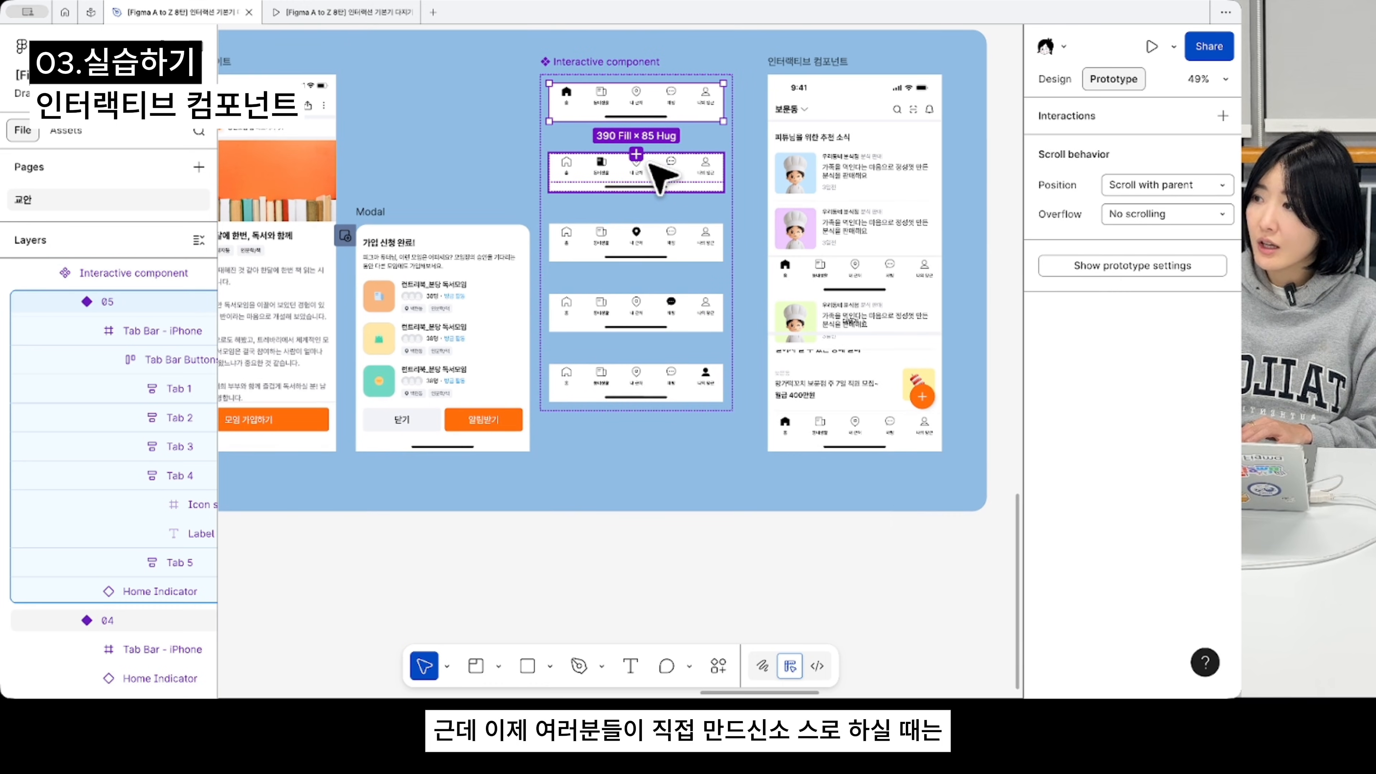
pyautogui.keyDown('shift'); pyautogui.click(653, 182); pyautogui.keyUp('shift')
pyautogui.keyDown('shift'); pyautogui.click(650, 244); pyautogui.keyUp('shift')
pyautogui.keyDown('shift'); pyautogui.click(659, 313); pyautogui.keyUp('shift')
pyautogui.keyDown('shift'); pyautogui.click(675, 379); pyautogui.keyUp('shift')
pyautogui.scroll(-3, 701, 316)
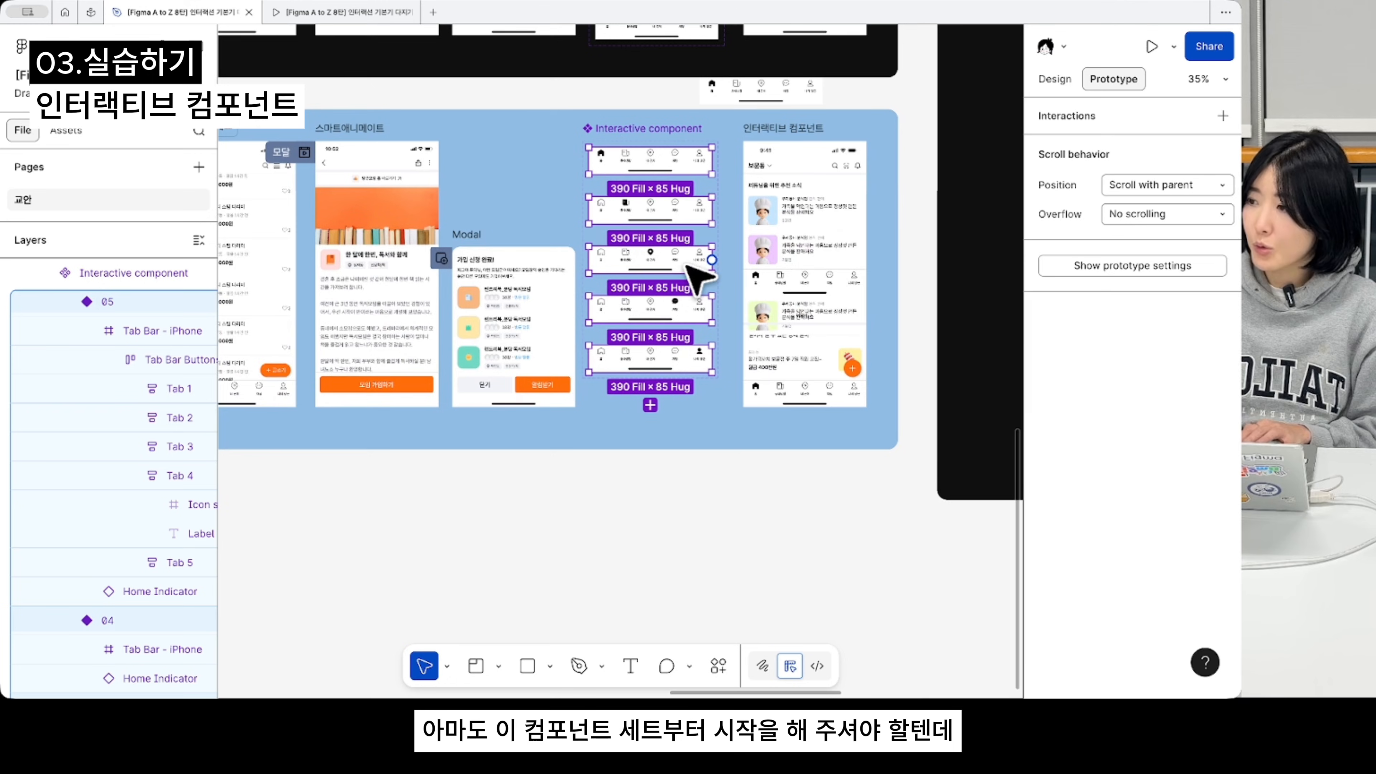
pyautogui.moveTo(684, 268); pyautogui.dragTo(722, 580)
pyautogui.scroll(-3, 723, 577)
pyautogui.hscroll(1, 723, 577)
pyautogui.scroll(3, 723, 578)
pyautogui.scroll(2, 723, 577)
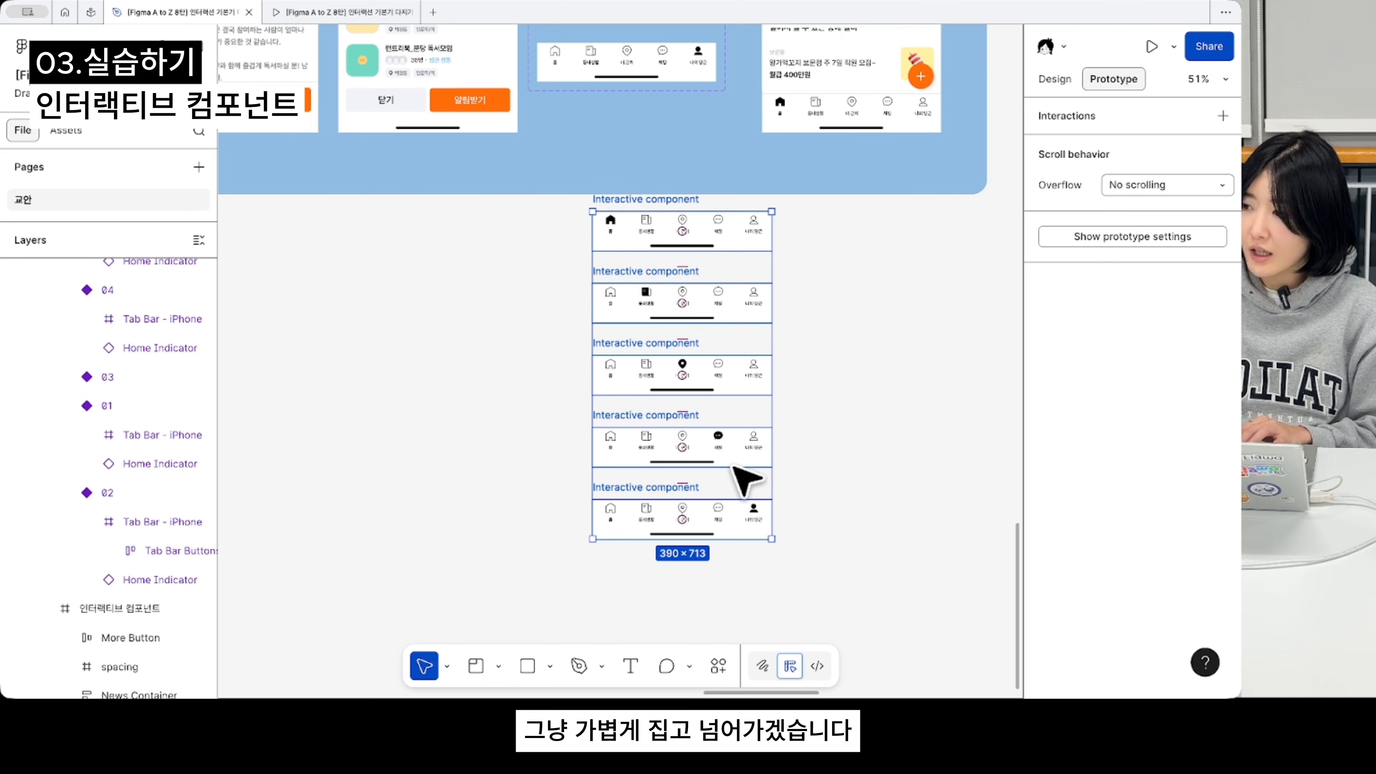
pyautogui.hscroll(1, 745, 471)
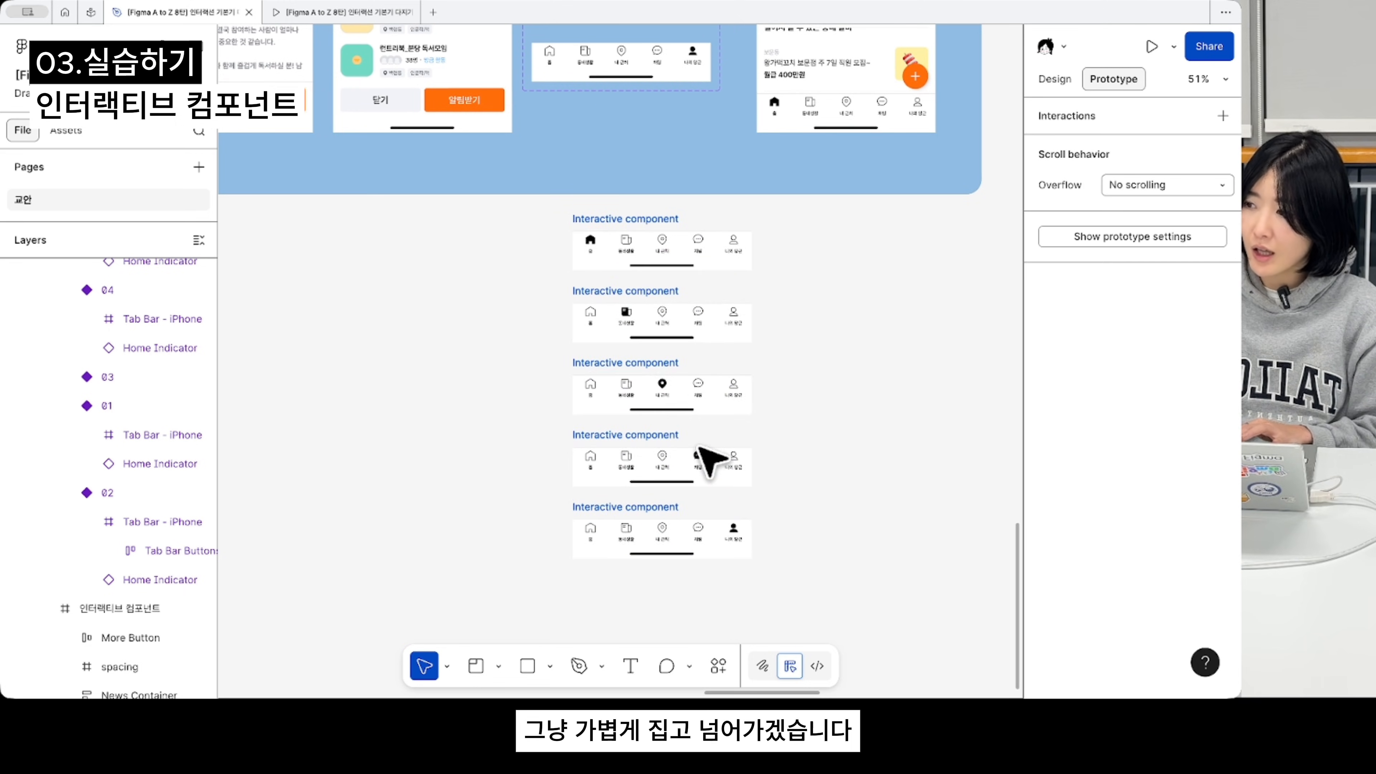
# - Select the five copied tab bar frames and combine them into a component set
pyautogui.click(631, 391)
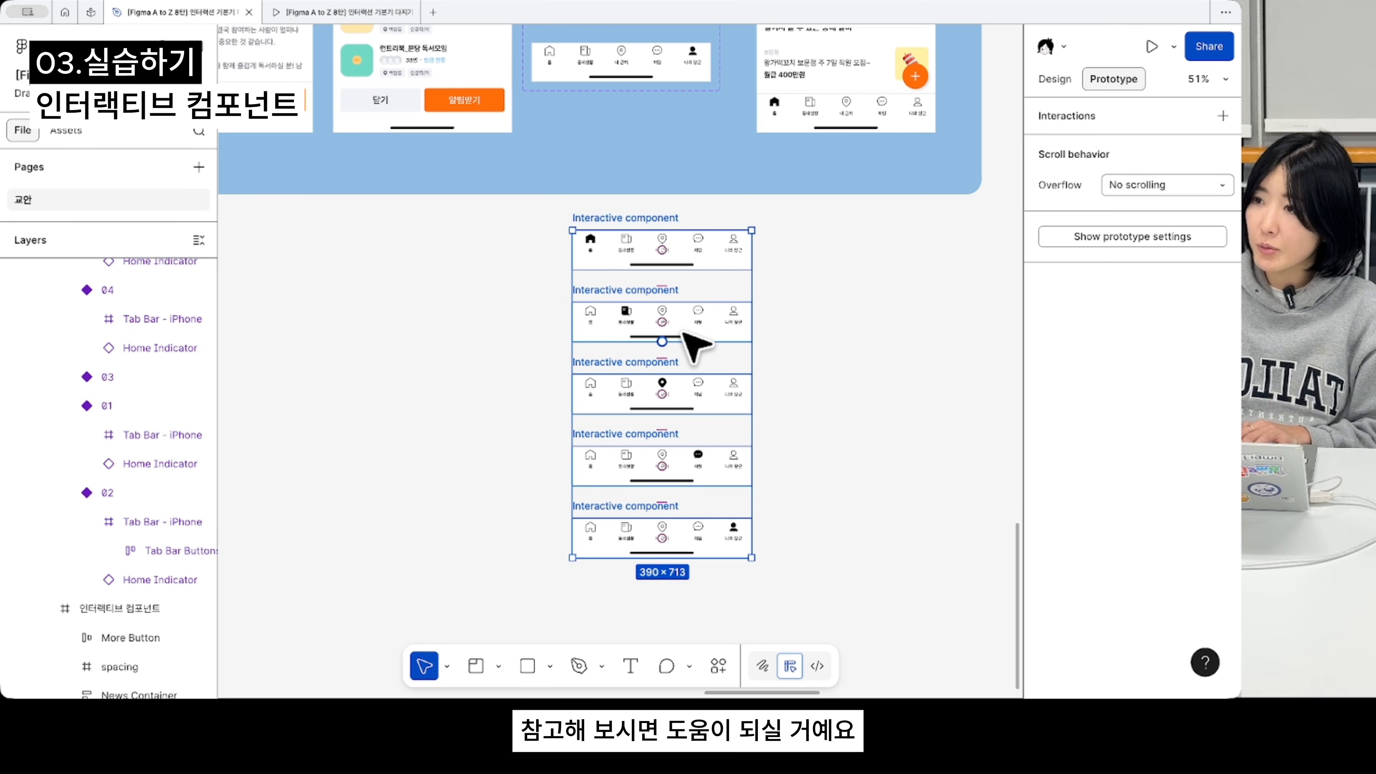
pyautogui.scroll(4, 681, 335)
pyautogui.scroll(-2, 682, 334)
pyautogui.scroll(-1, 682, 333)
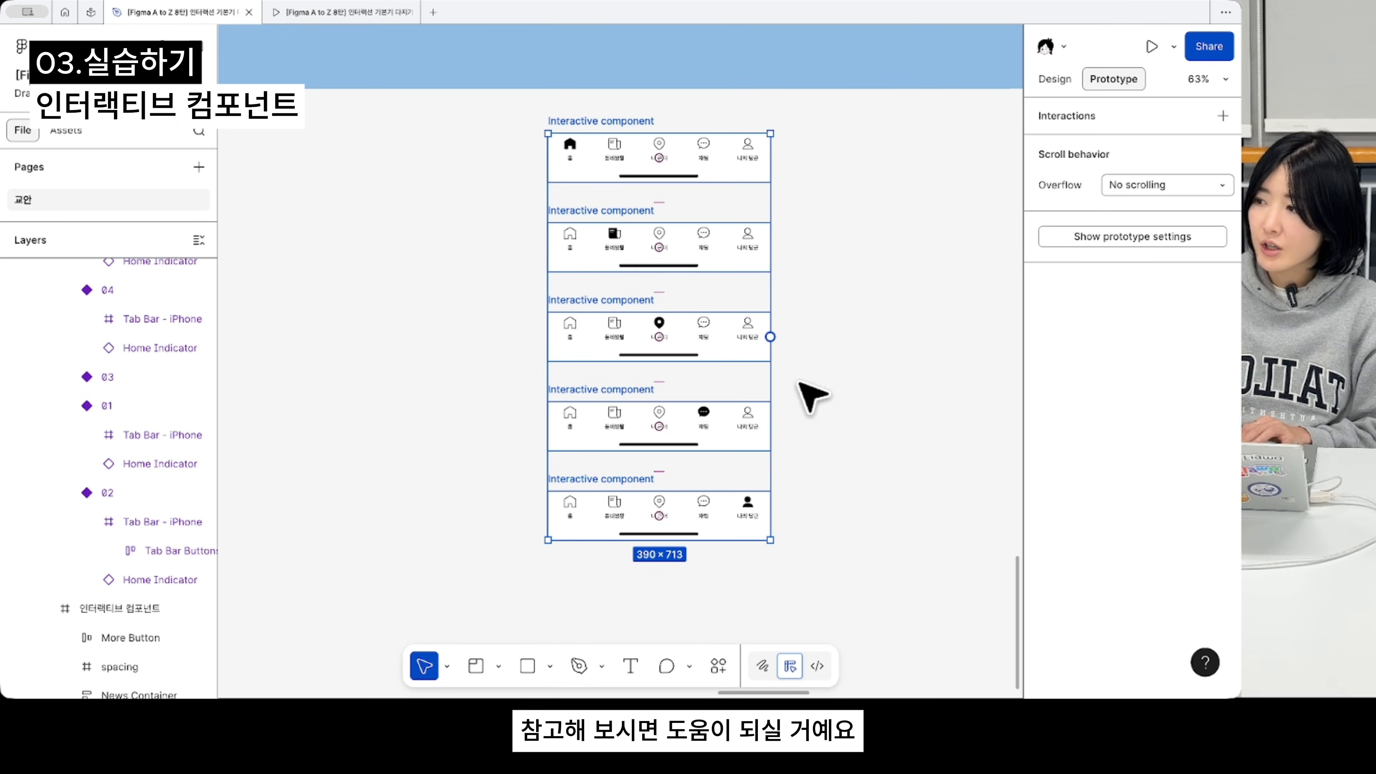
pyautogui.moveTo(861, 550); pyautogui.dragTo(395, 93)
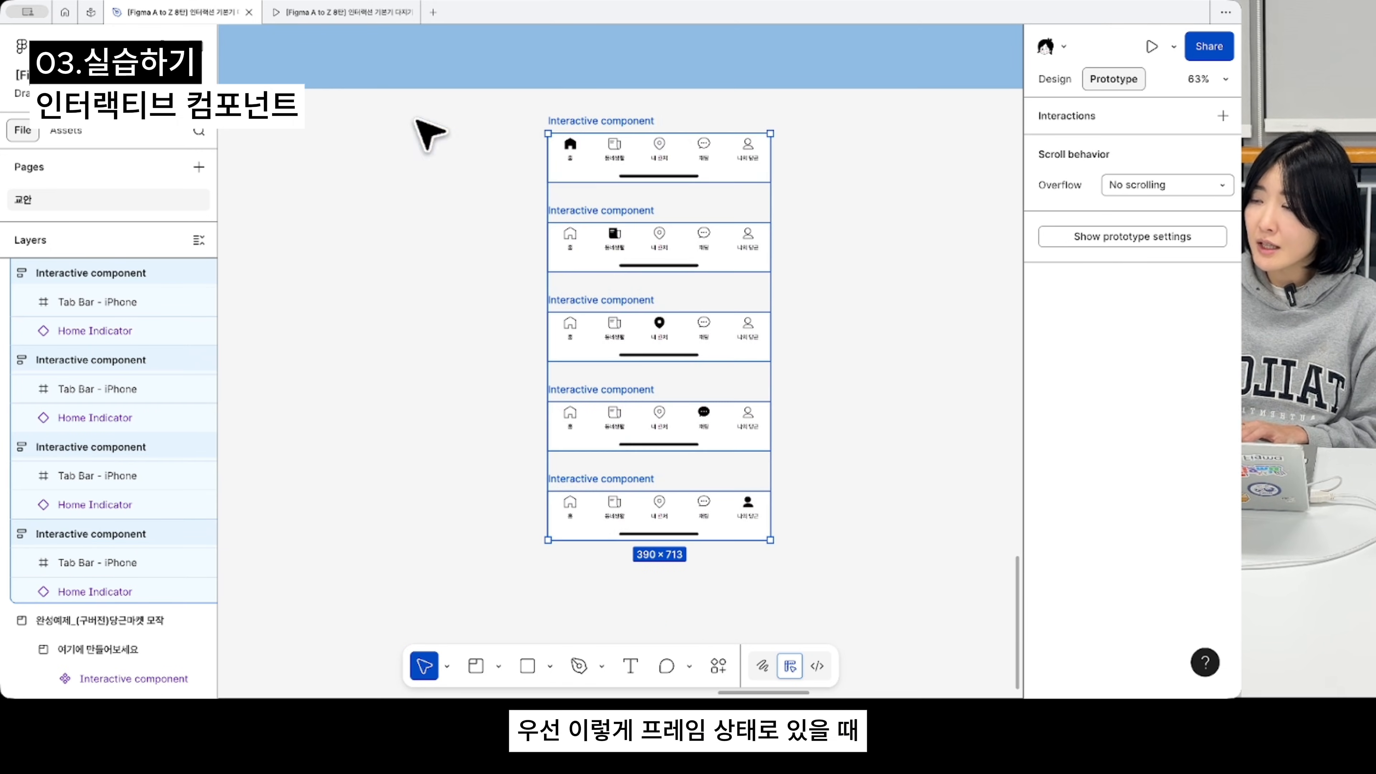
pyautogui.click(1059, 80)
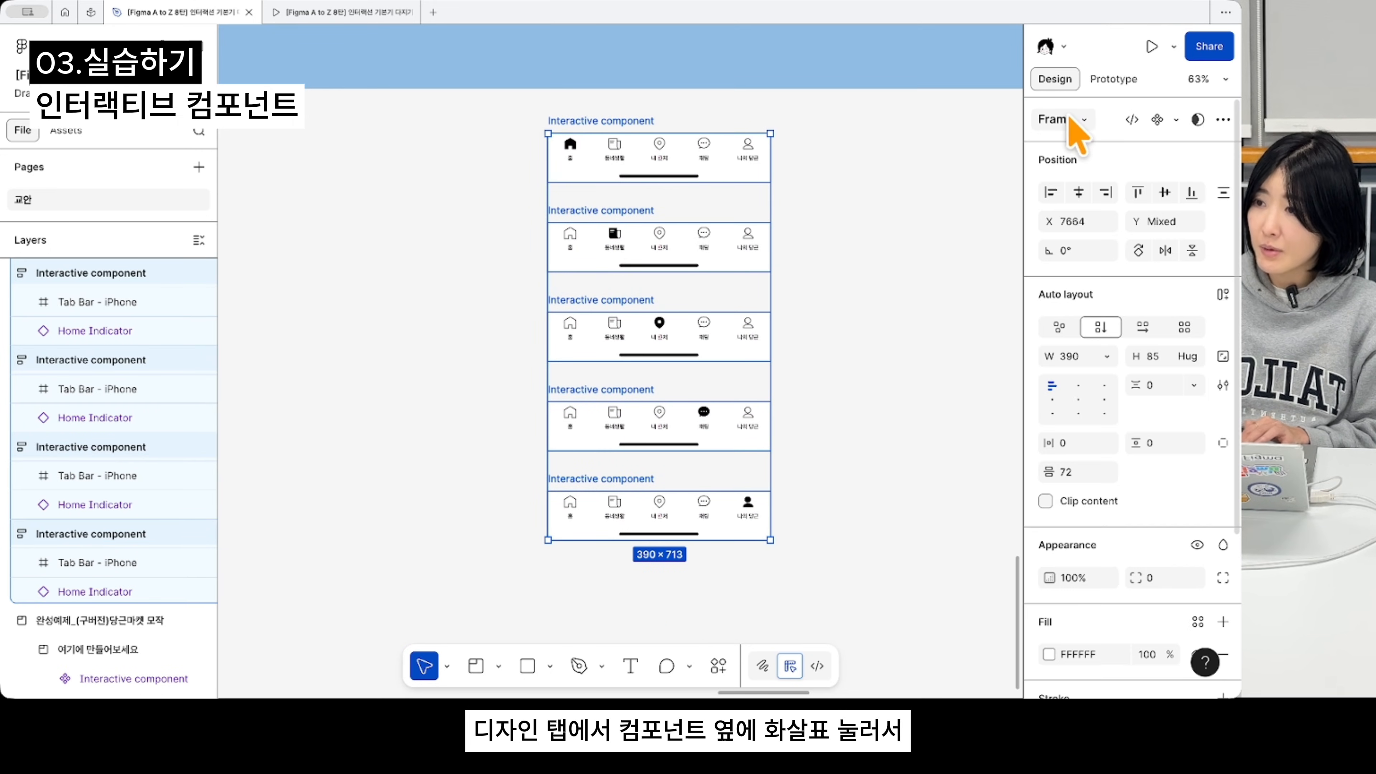
pyautogui.click(1176, 120)
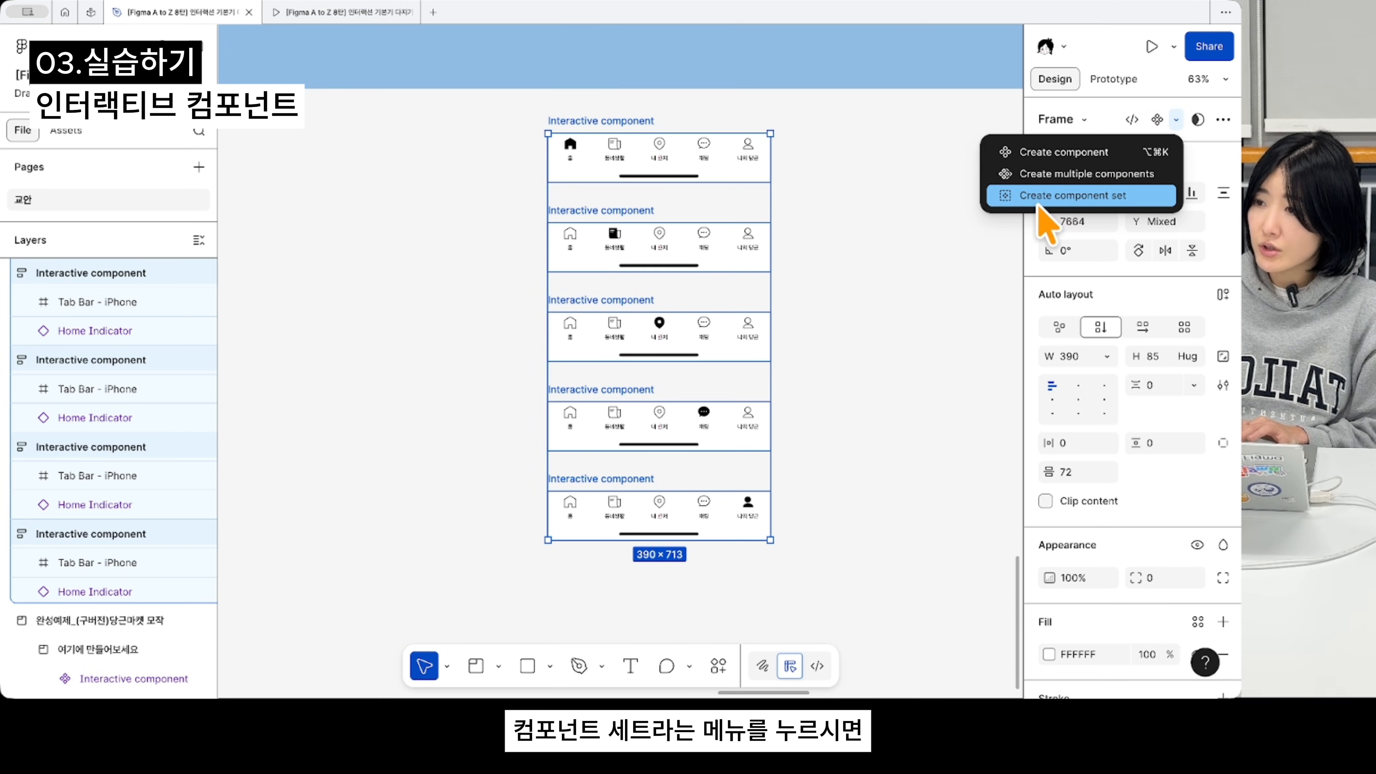
pyautogui.click(1060, 201)
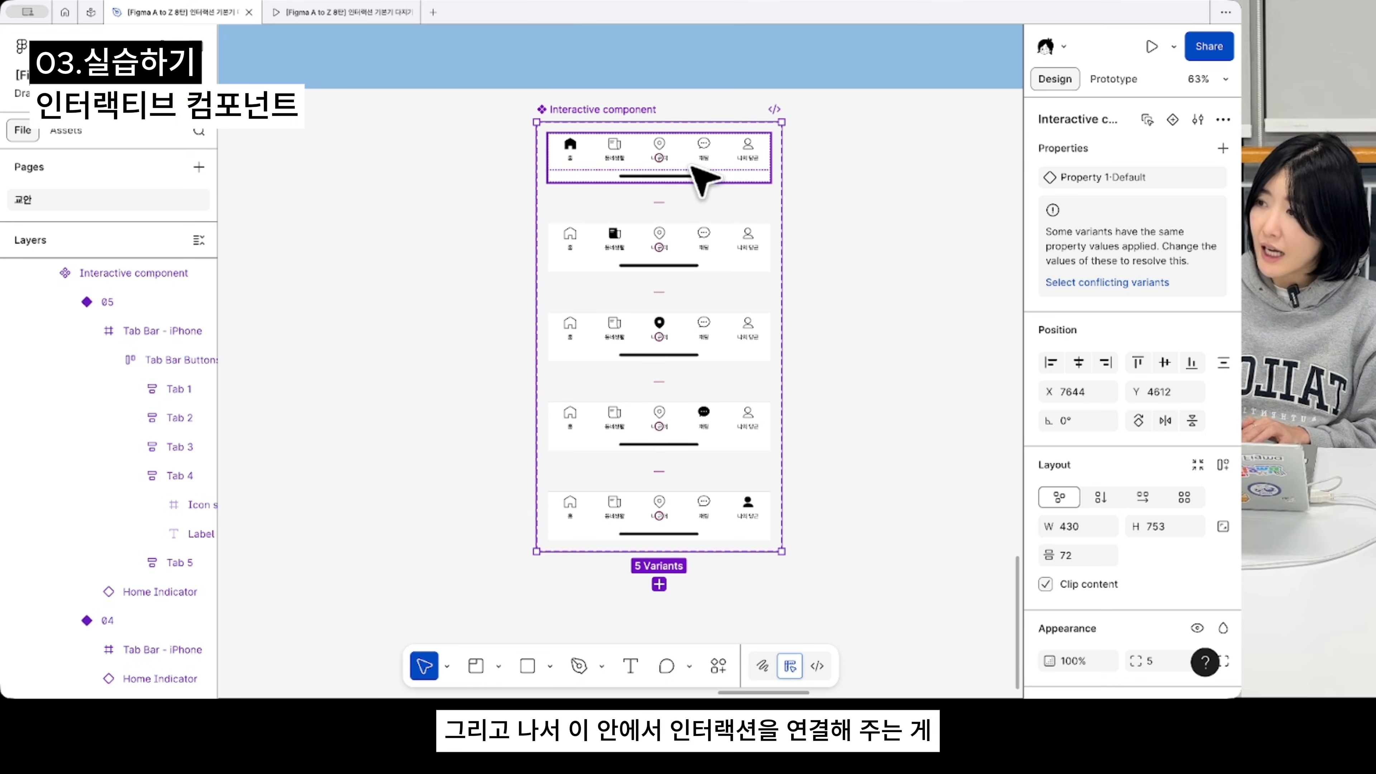
# - Show the prototype settings of the new tab bar component set
pyautogui.click(1113, 79)
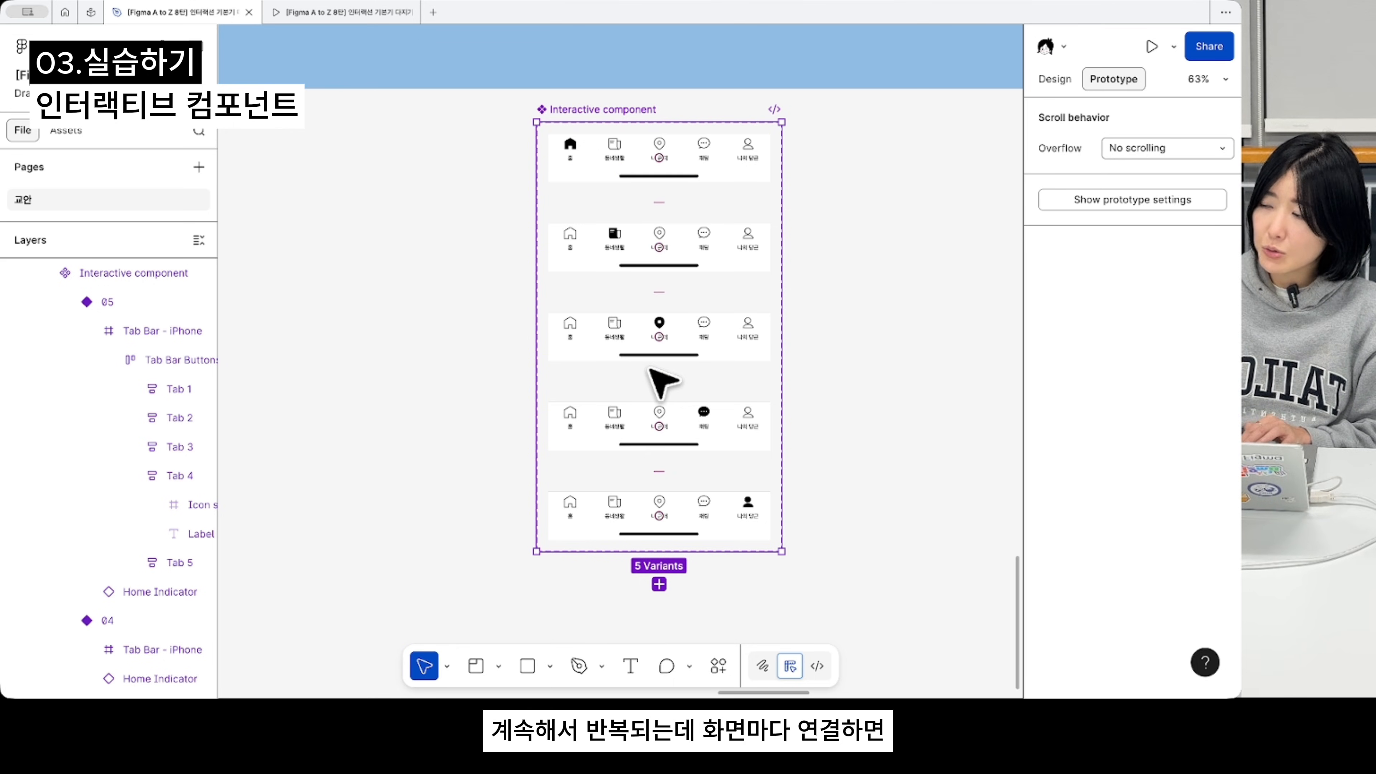
pyautogui.hscroll(-1, 594, 456)
pyautogui.hscroll(2, 610, 470)
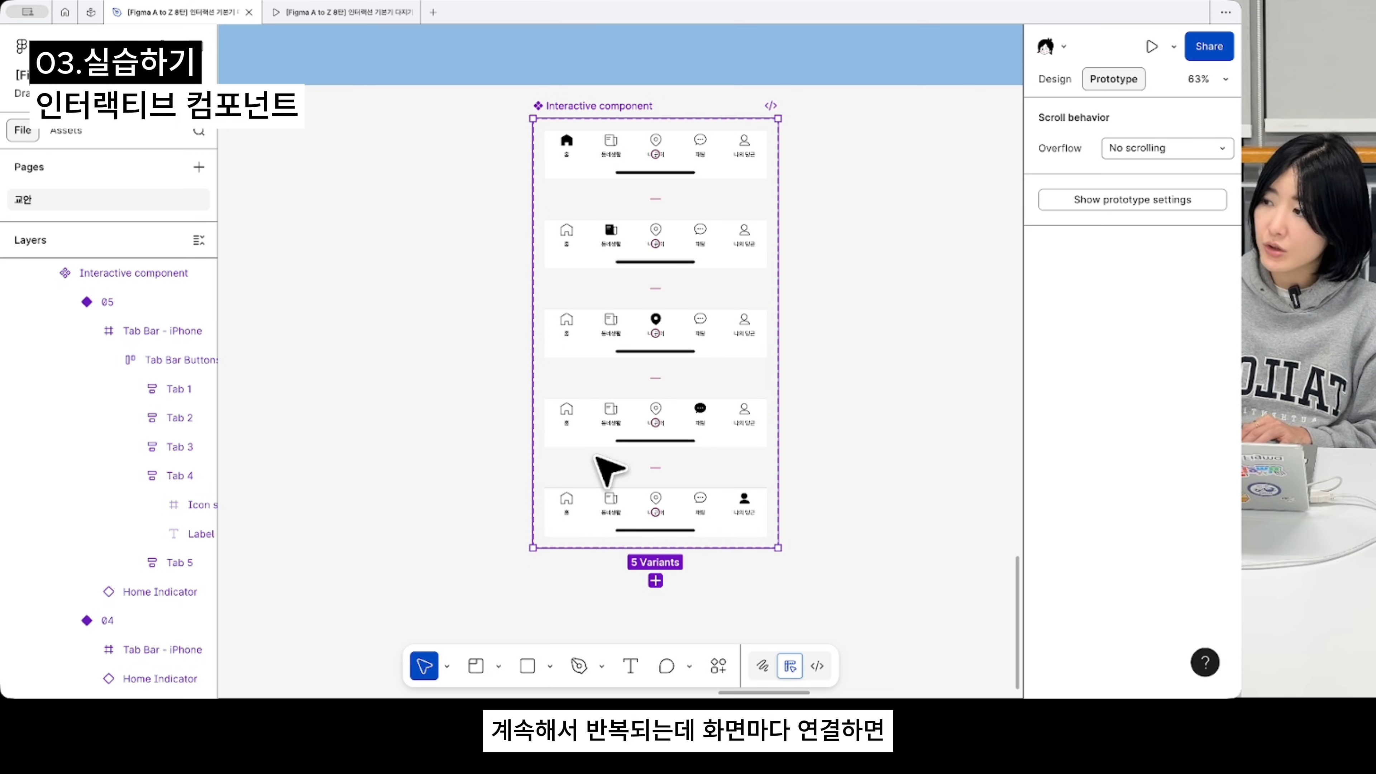
# - Link the first variant of the copied component set to the variant below it with an on-tap Change to interaction
pyautogui.hscroll(1, 610, 471)
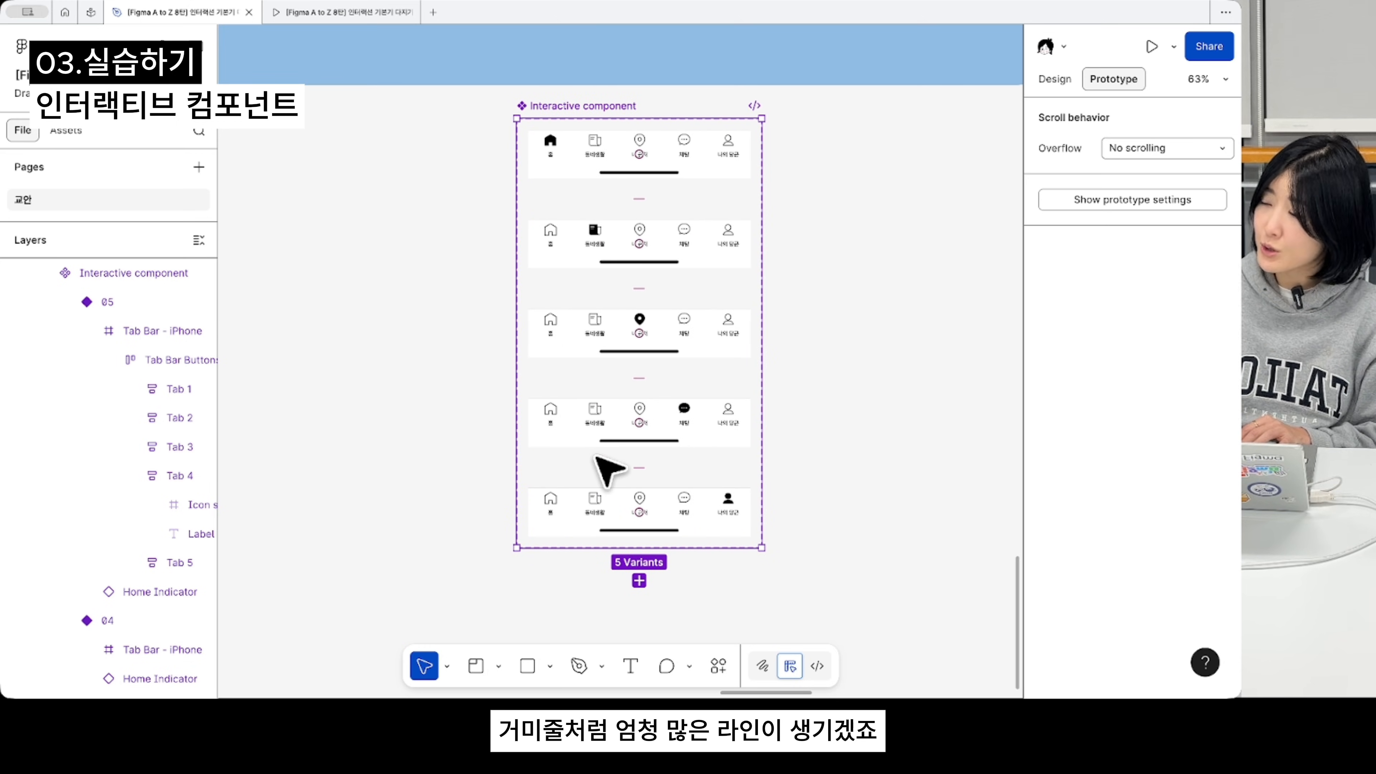
pyautogui.hscroll(2, 609, 471)
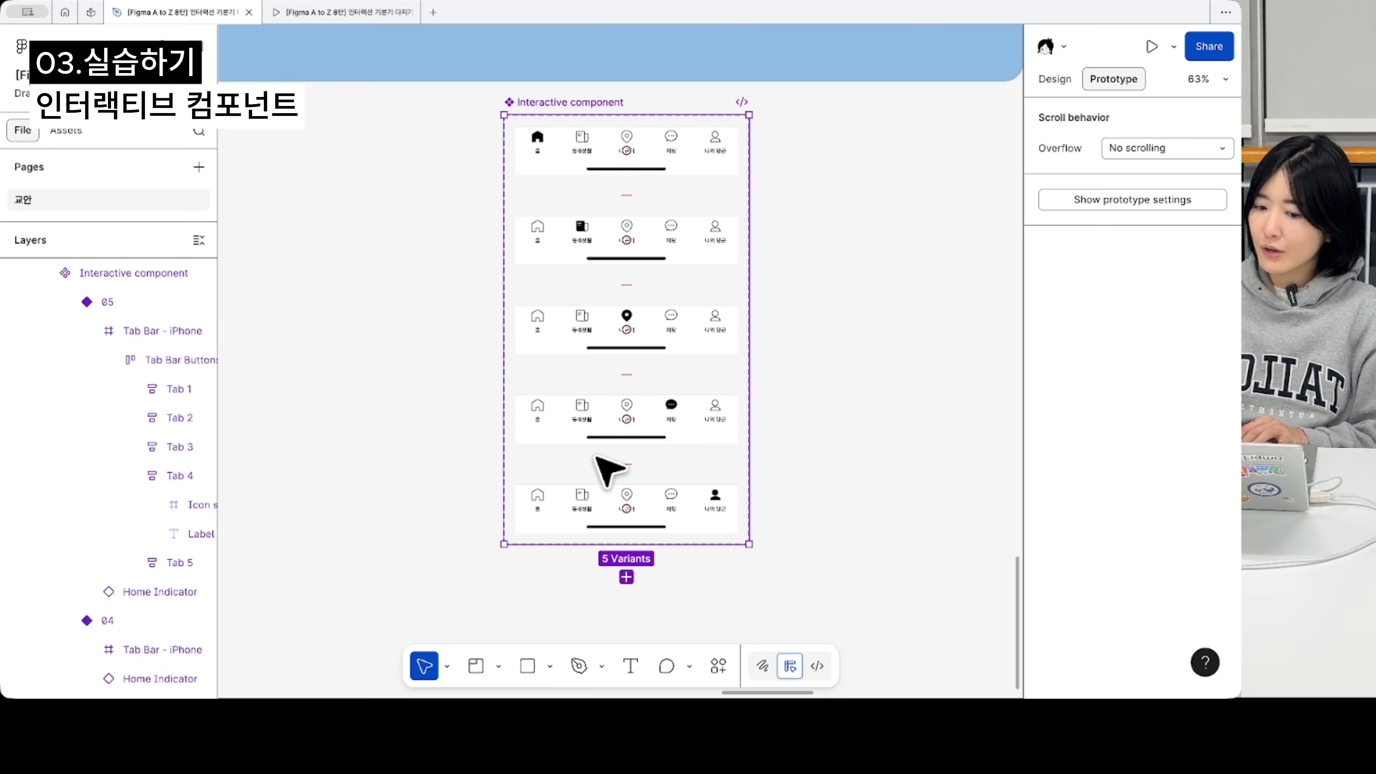
pyautogui.scroll(3, 609, 471)
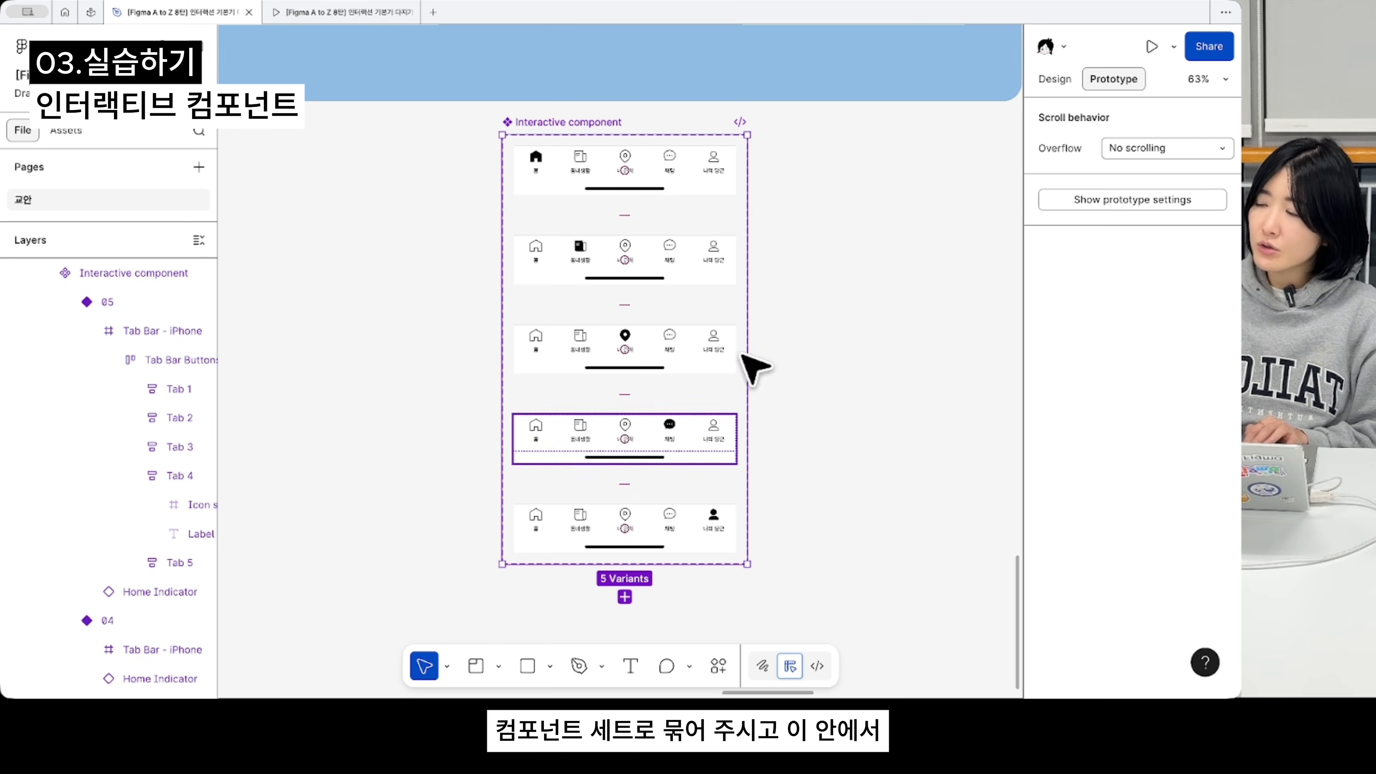
pyautogui.click(623, 182)
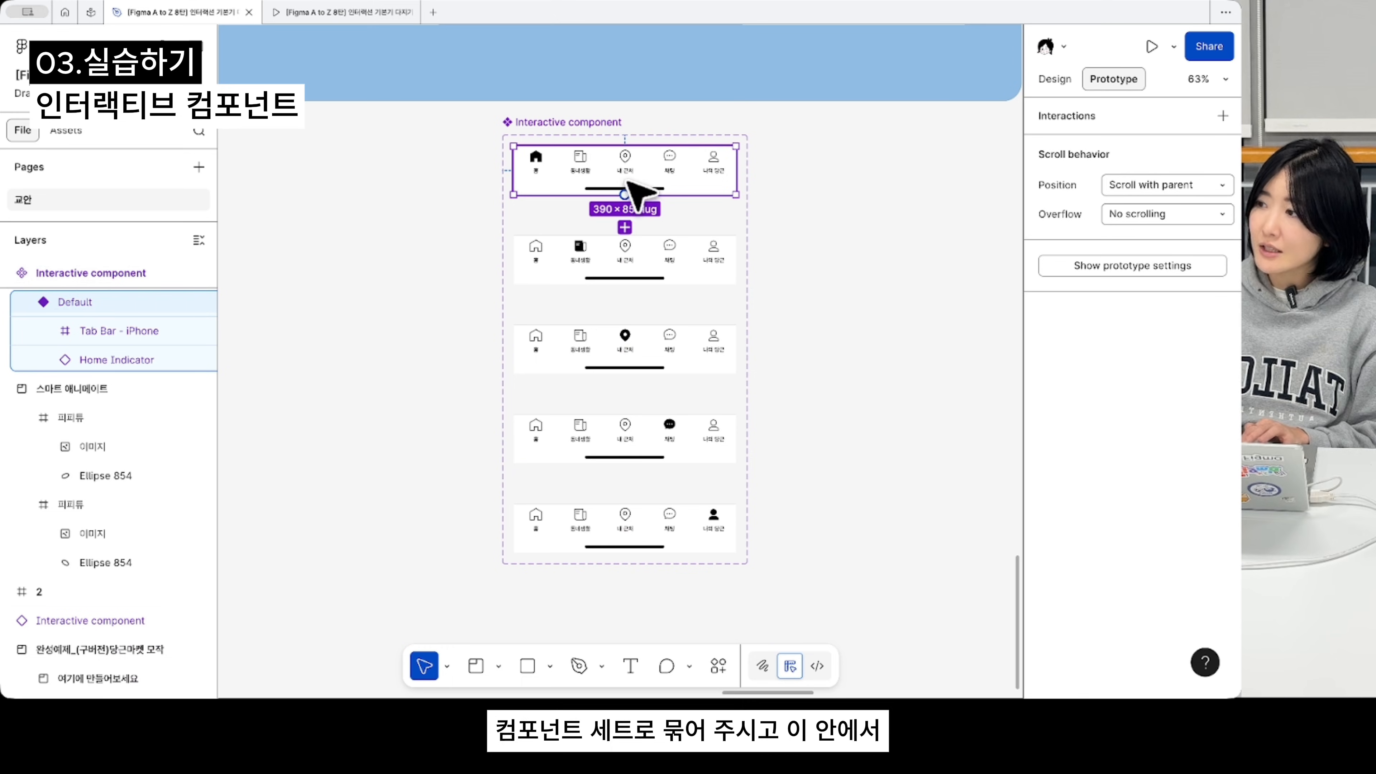
pyautogui.moveTo(628, 260); pyautogui.dragTo(628, 261)
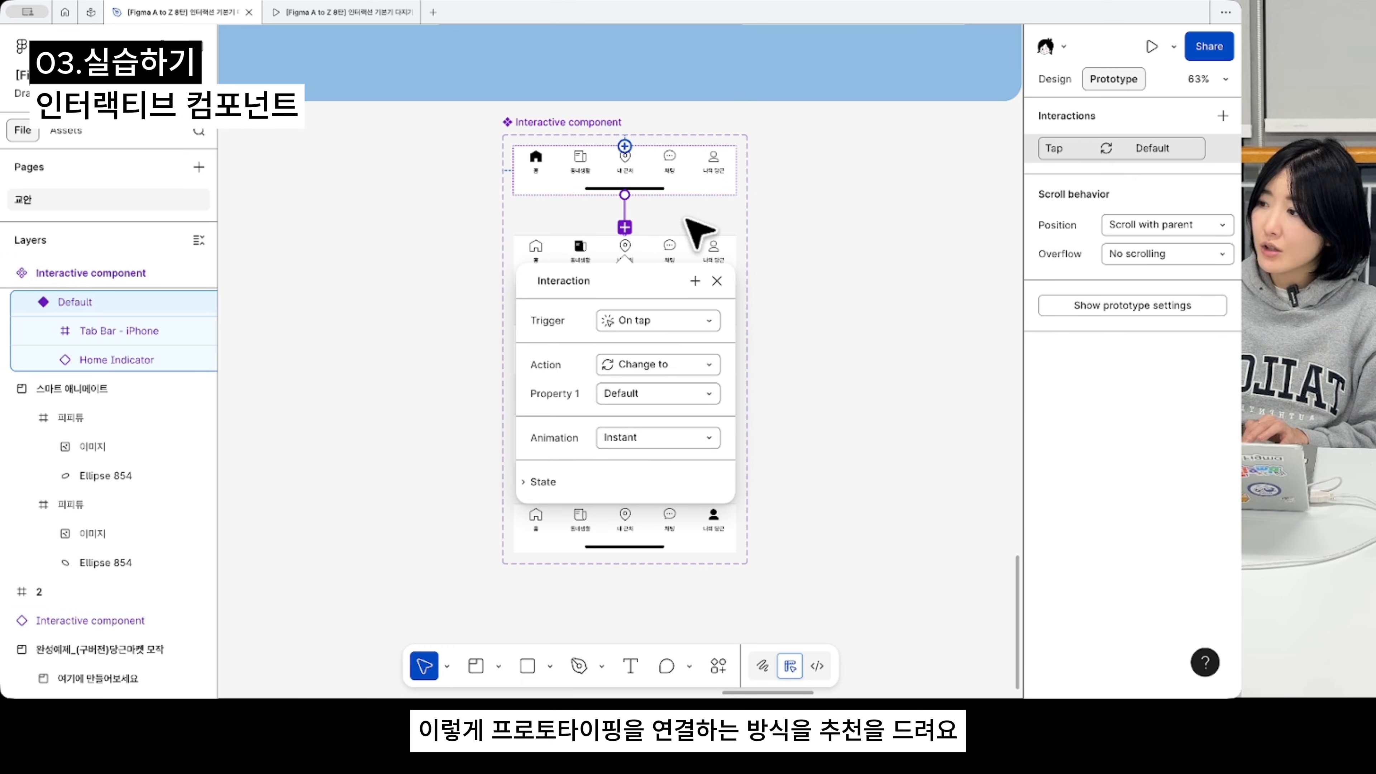
# - Delete the copied five-variant component set below the blue section
pyautogui.click(569, 137)
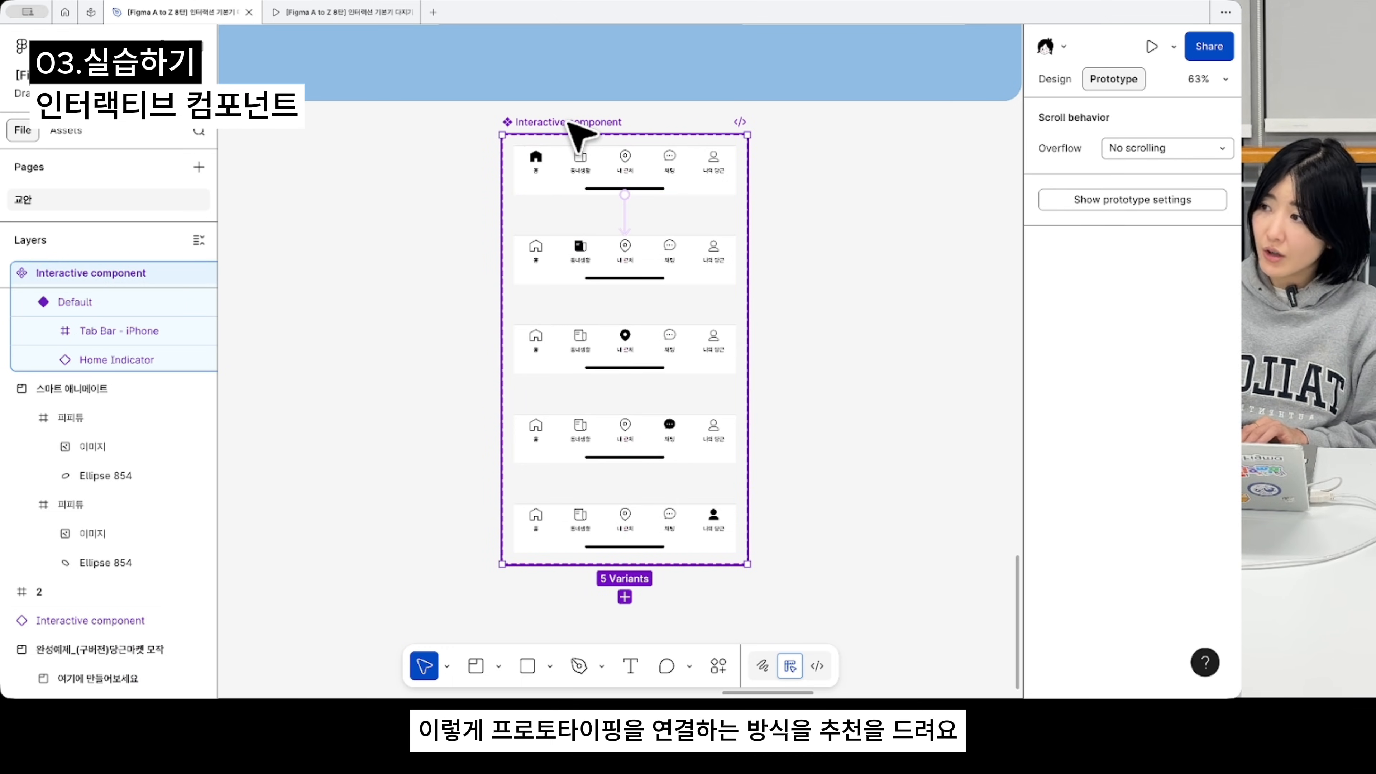
pyautogui.press('Delete')
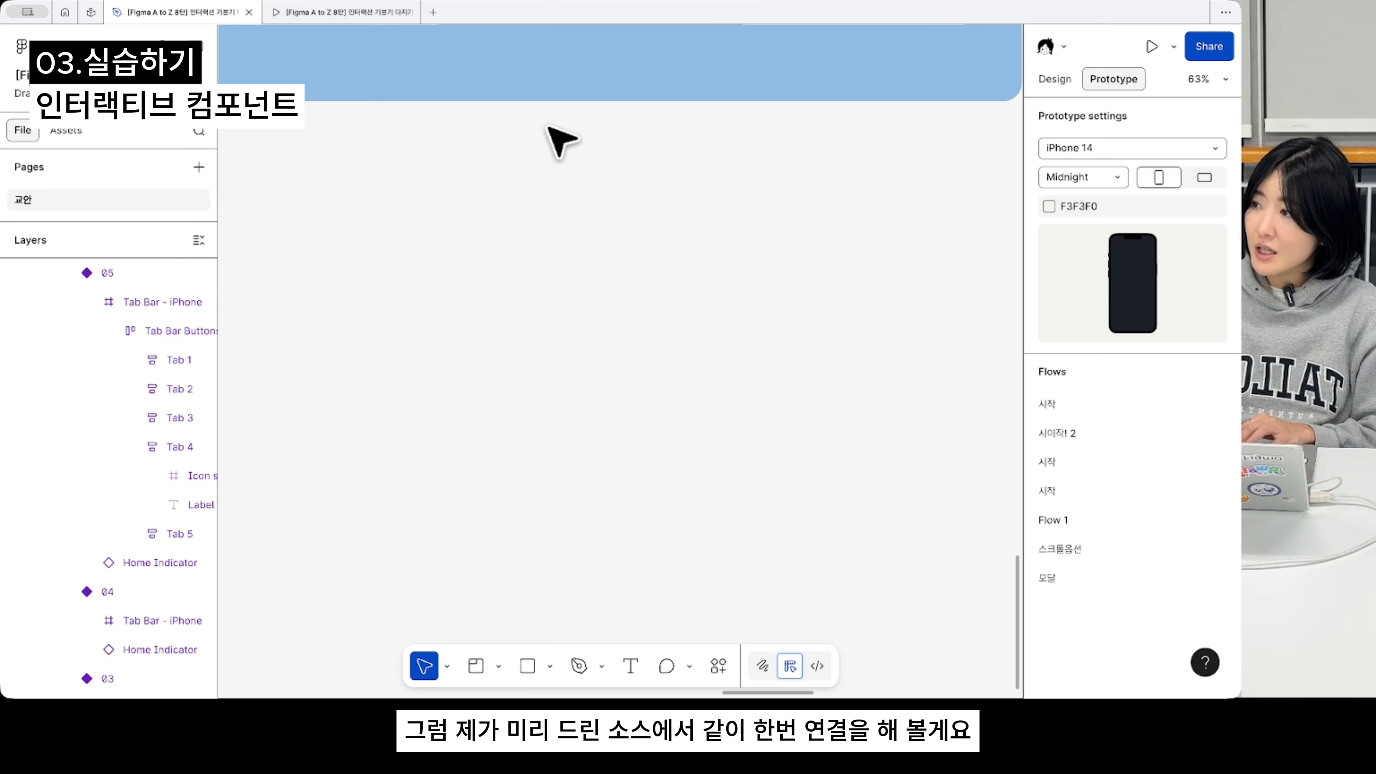
# - Multi-select the matching 홈 tabs in all five variants of the original component set and connect them to the first variant on tap
pyautogui.scroll(9, 548, 125)
pyautogui.scroll(4, 555, 144)
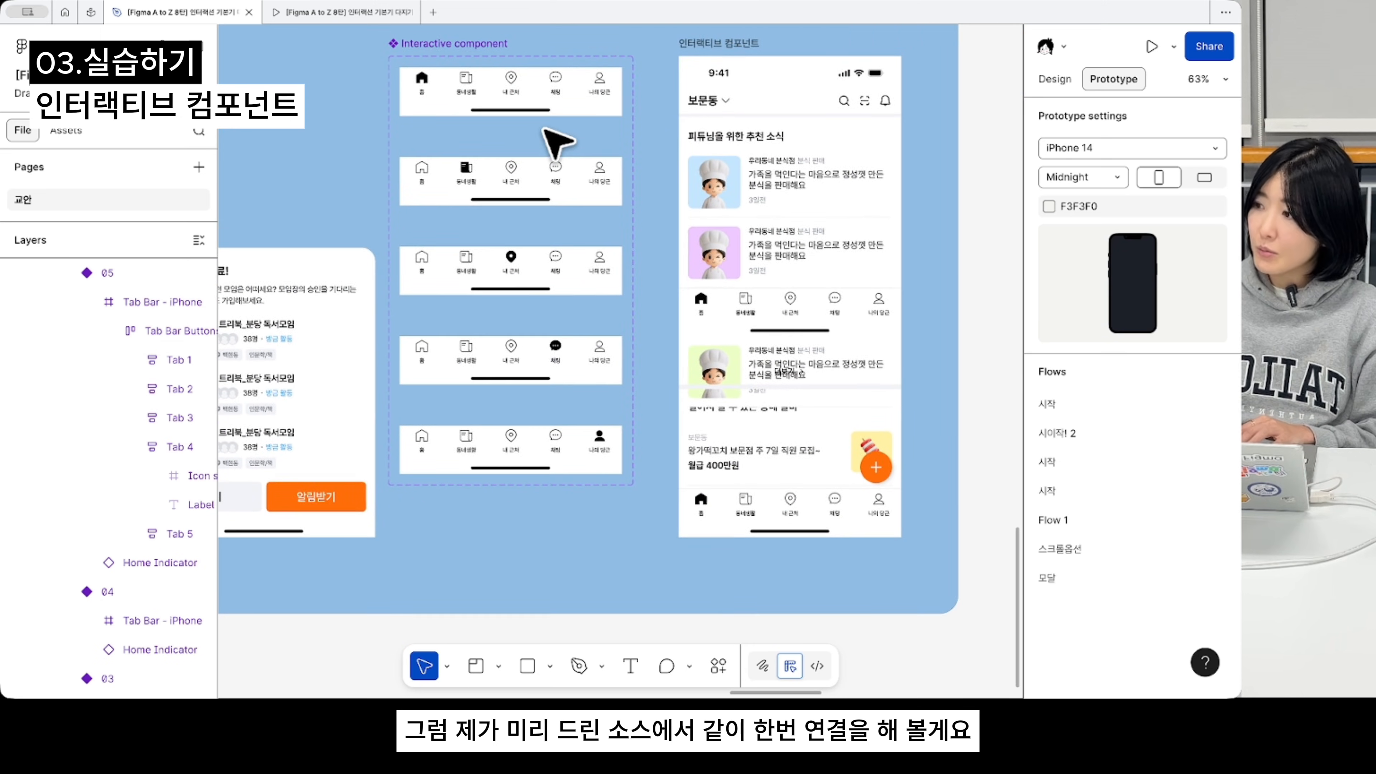
pyautogui.click(584, 126)
pyautogui.scroll(5, 501, 114)
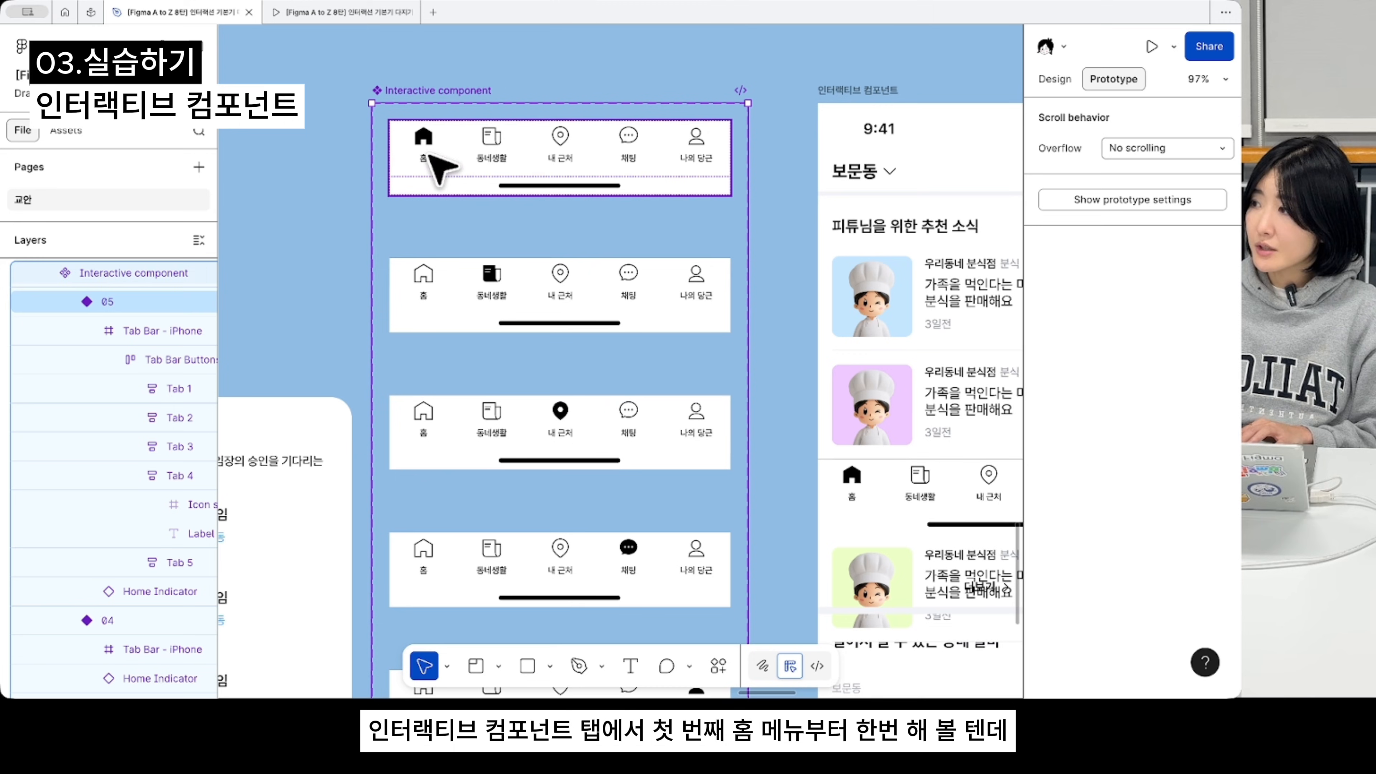
pyautogui.doubleClick(434, 145)
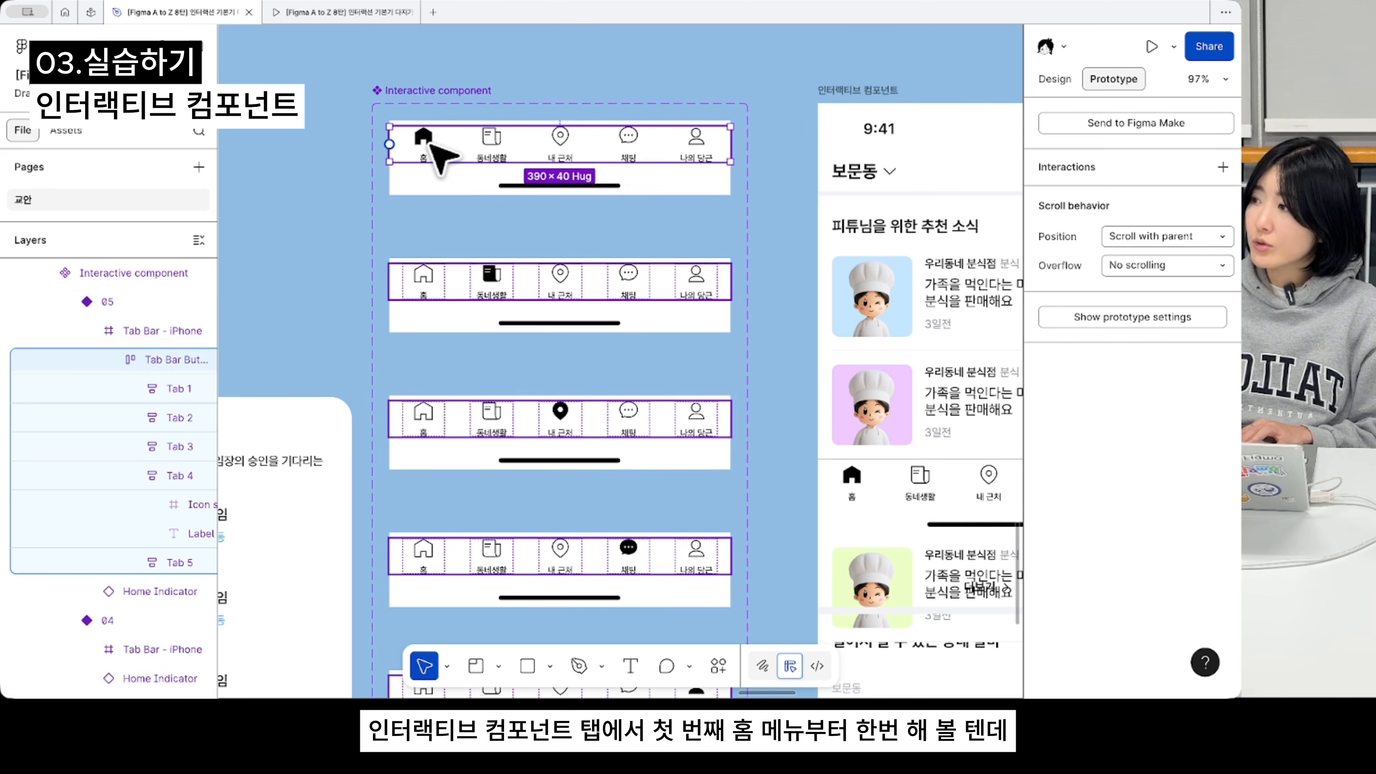
pyautogui.click(434, 145)
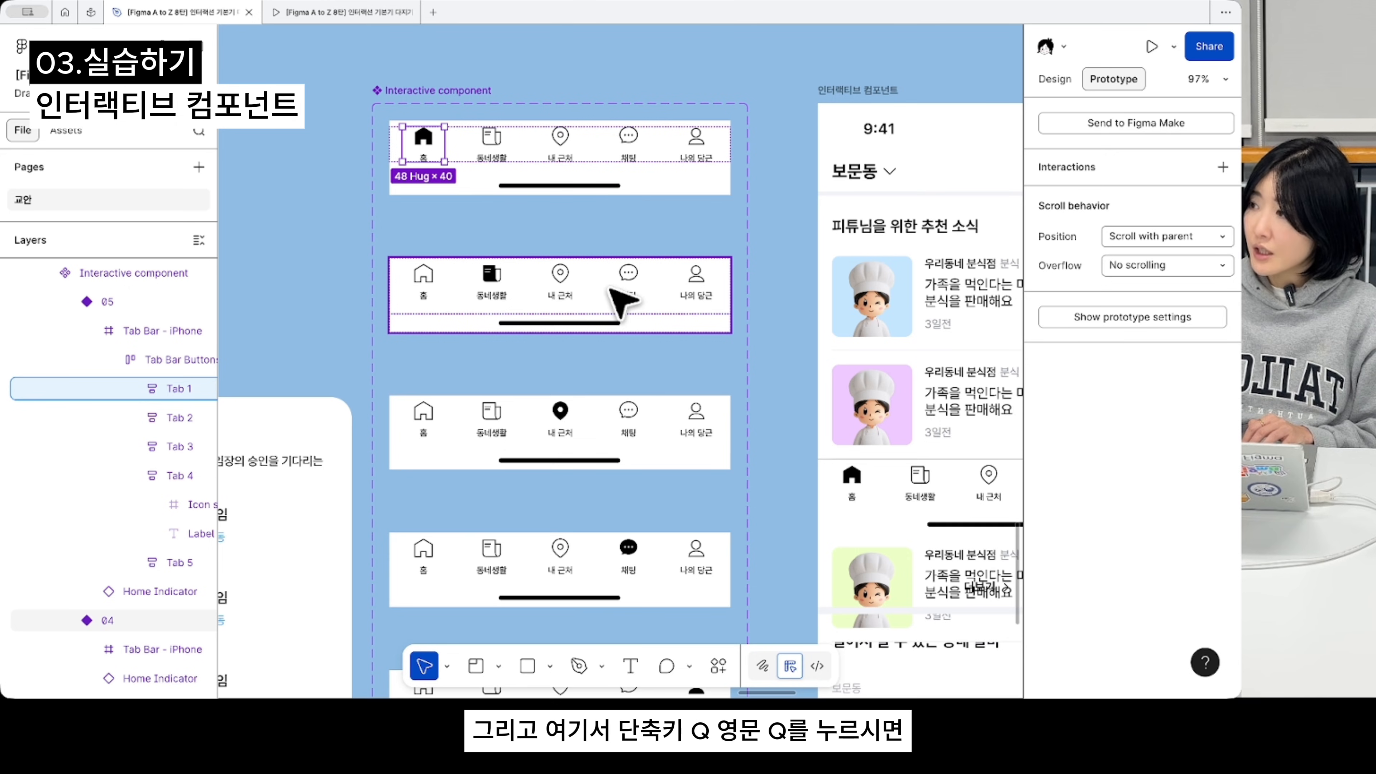
pyautogui.press('q')
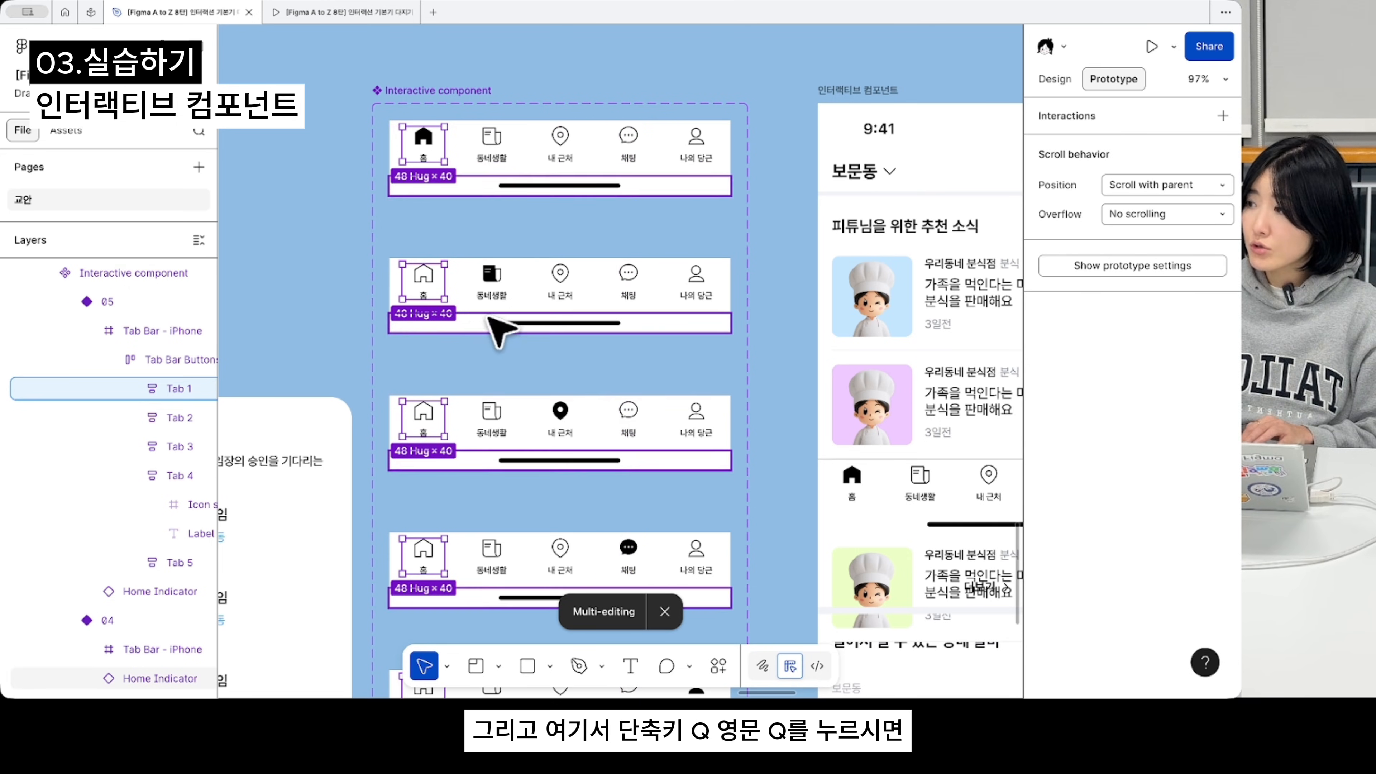
pyautogui.scroll(-3, 456, 325)
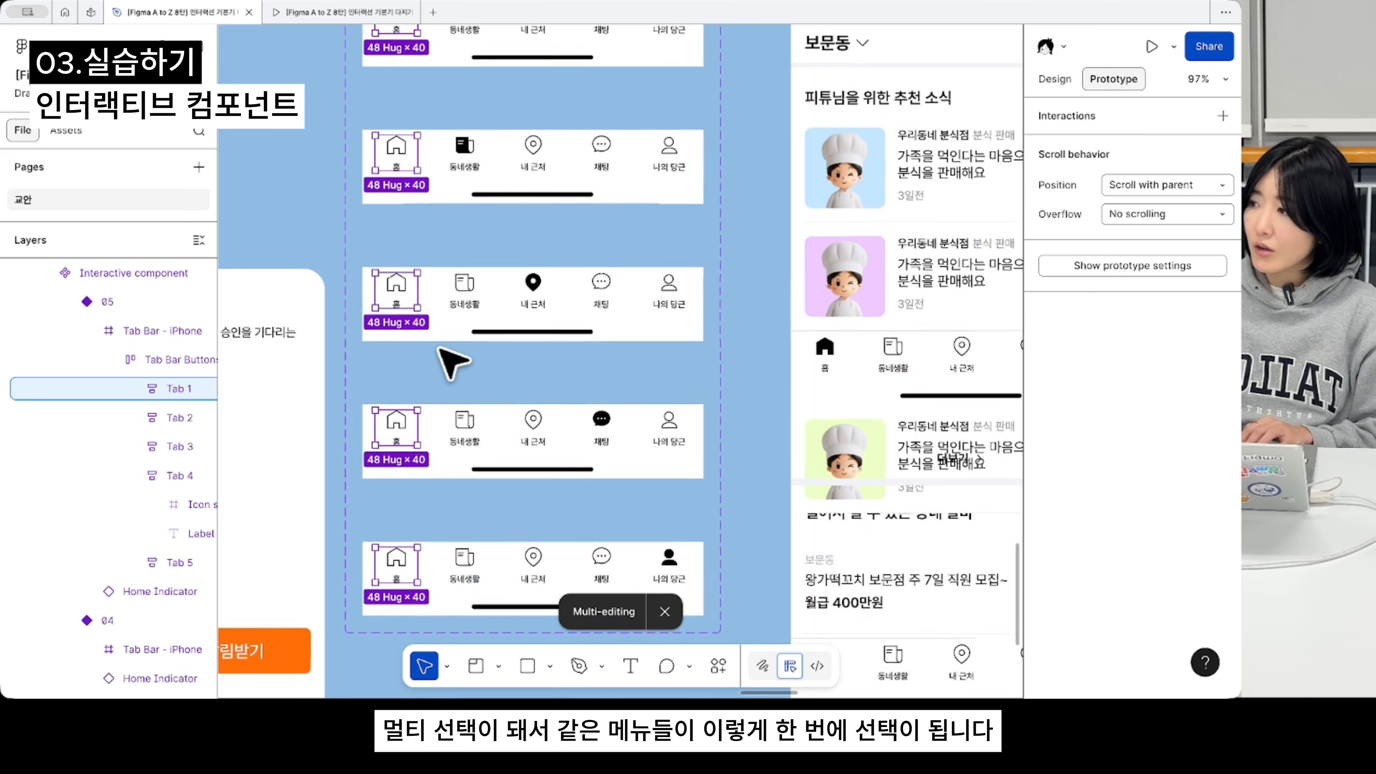
pyautogui.scroll(2, 390, 398)
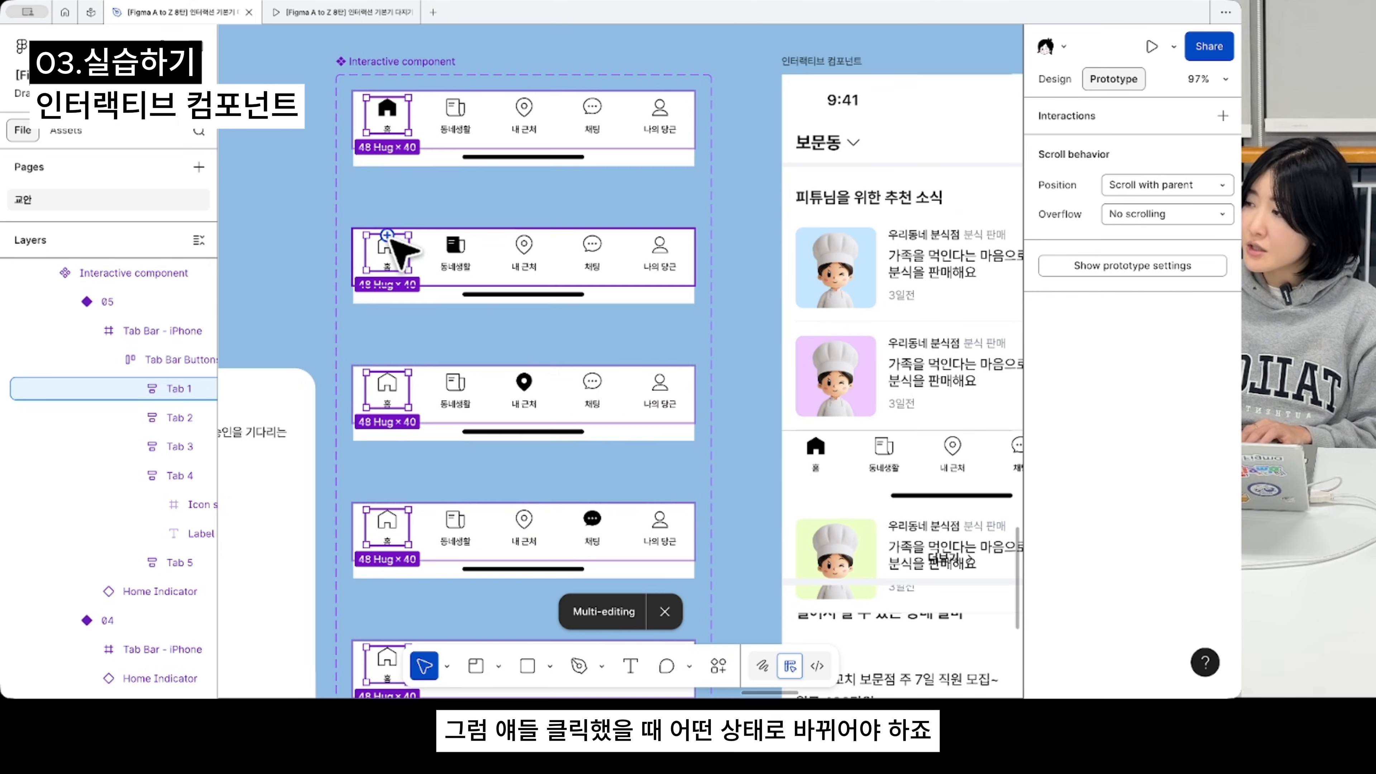
pyautogui.scroll(1, 401, 246)
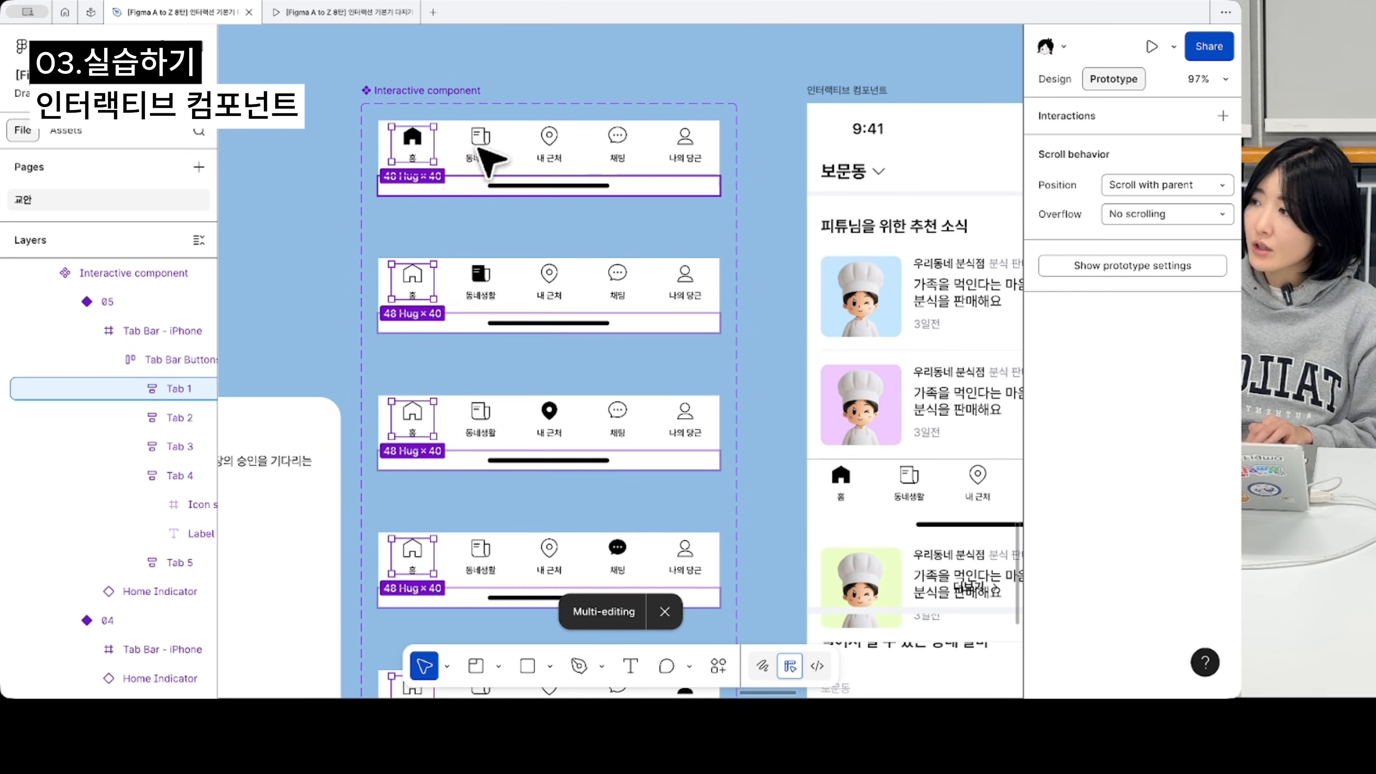
pyautogui.moveTo(416, 266)
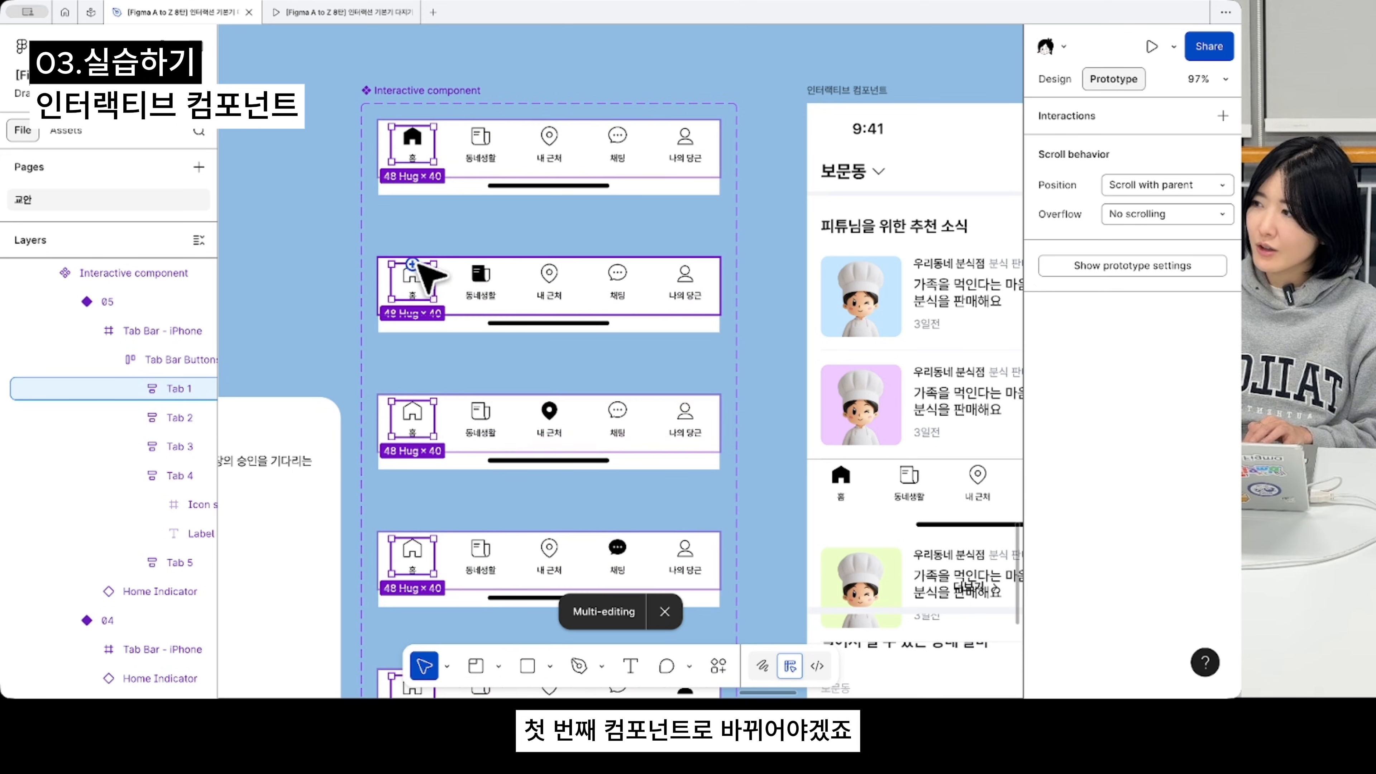
pyautogui.moveTo(413, 264); pyautogui.dragTo(436, 186)
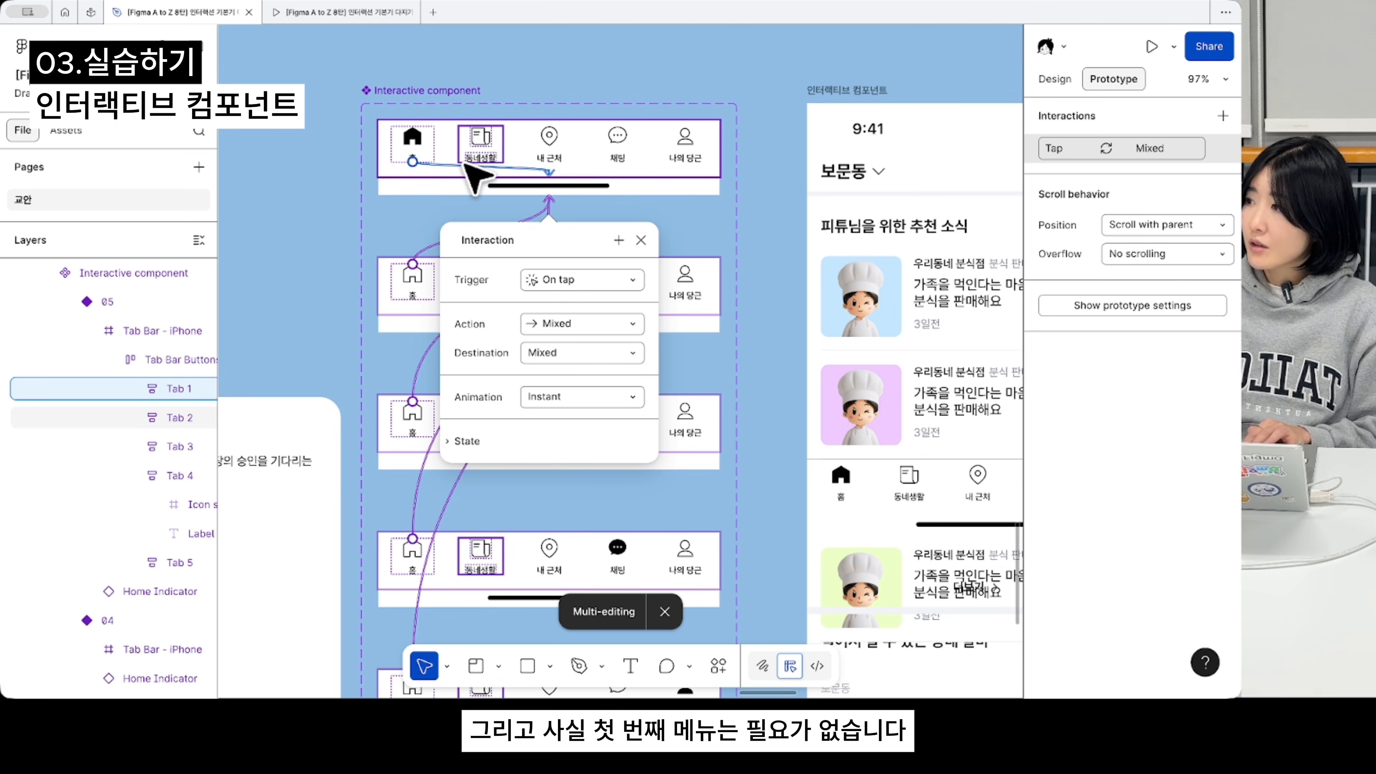
# - Remove the redundant interaction from the first variant's own 홈 tab
pyautogui.scroll(5, 509, 168)
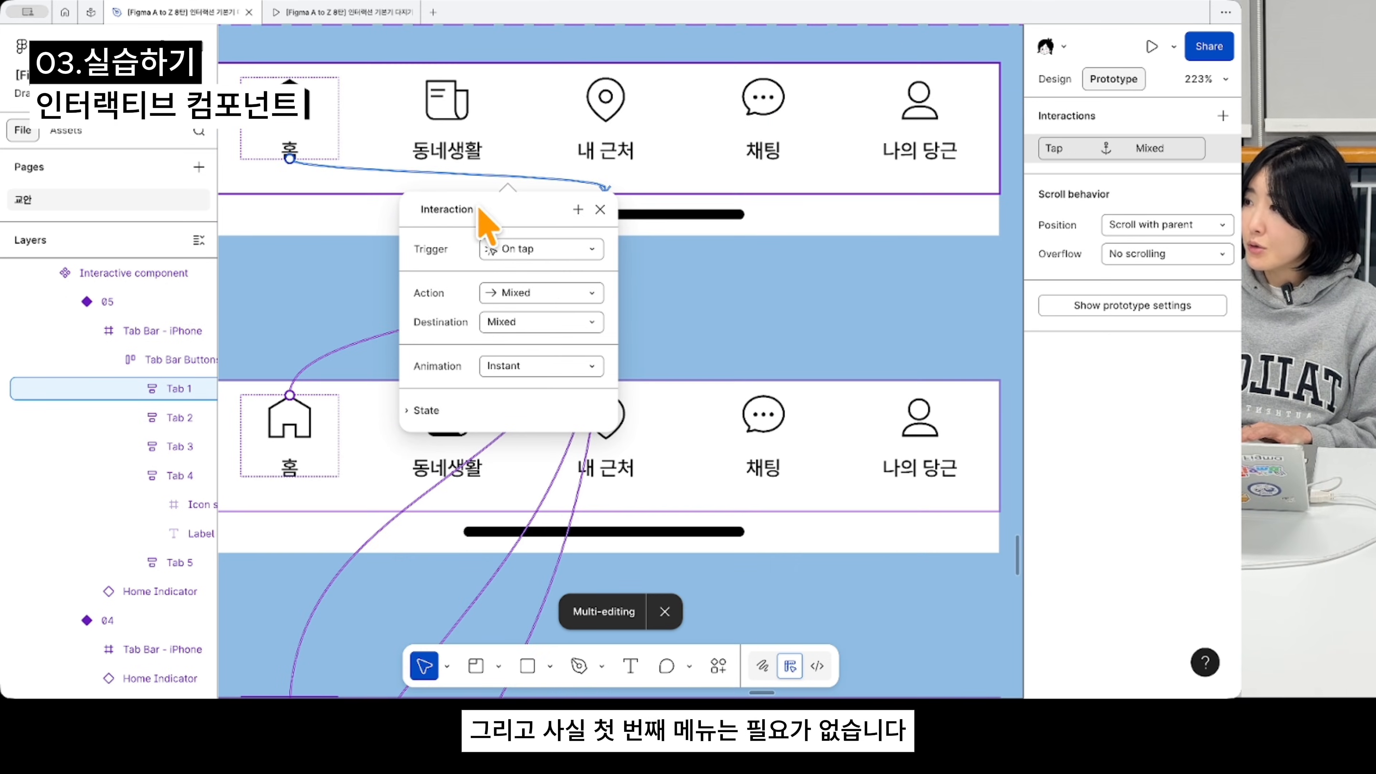
pyautogui.click(489, 176)
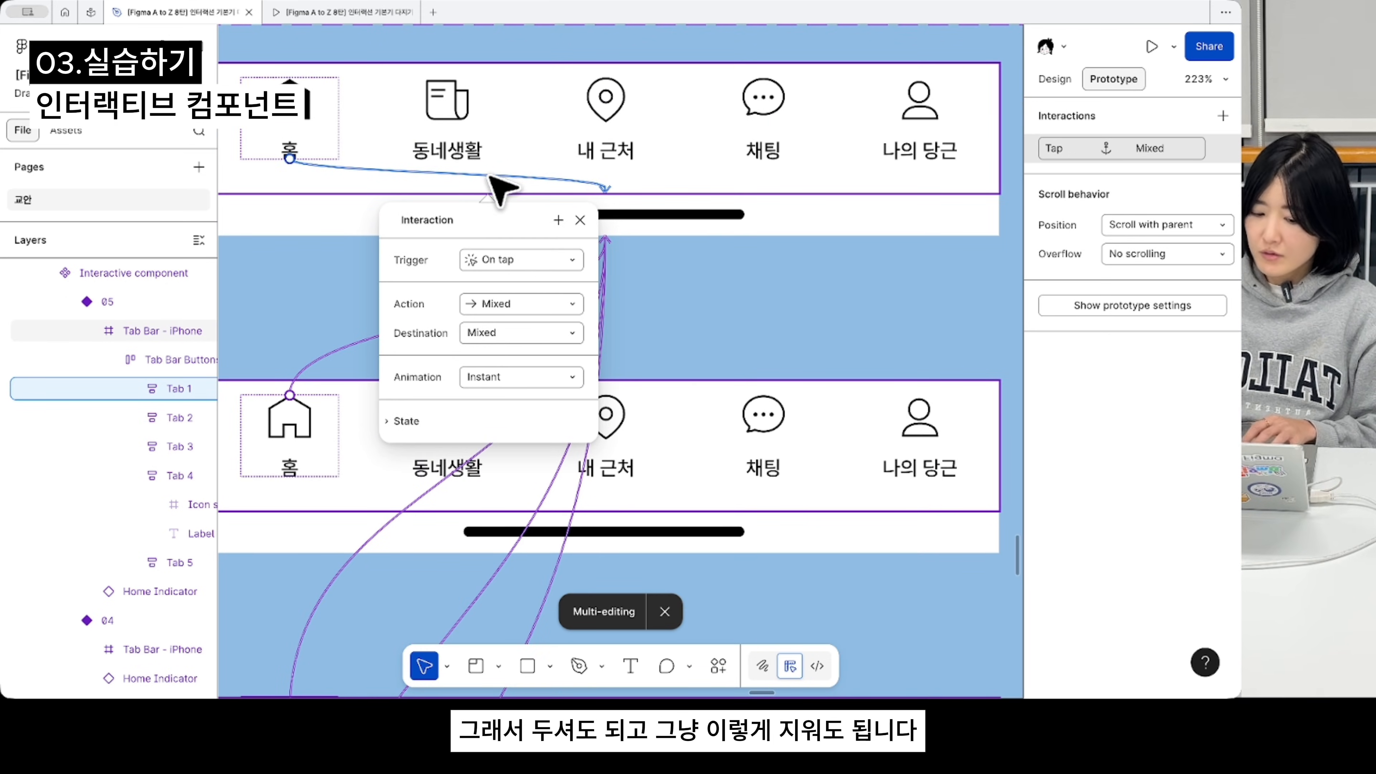
pyautogui.press('Delete')
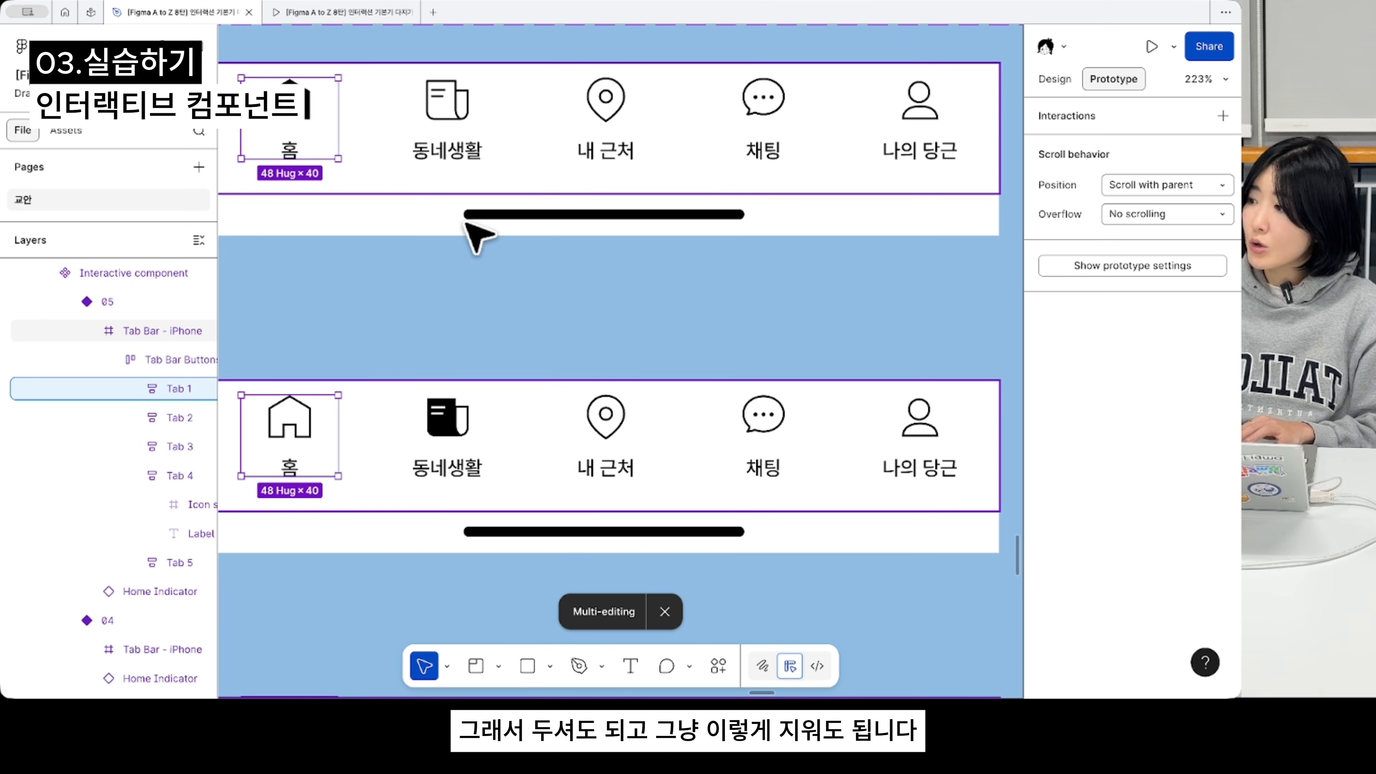
pyautogui.click(417, 383)
pyautogui.scroll(-2, 415, 380)
pyautogui.doubleClick(316, 431)
pyautogui.doubleClick(316, 431)
pyautogui.scroll(-5, 316, 432)
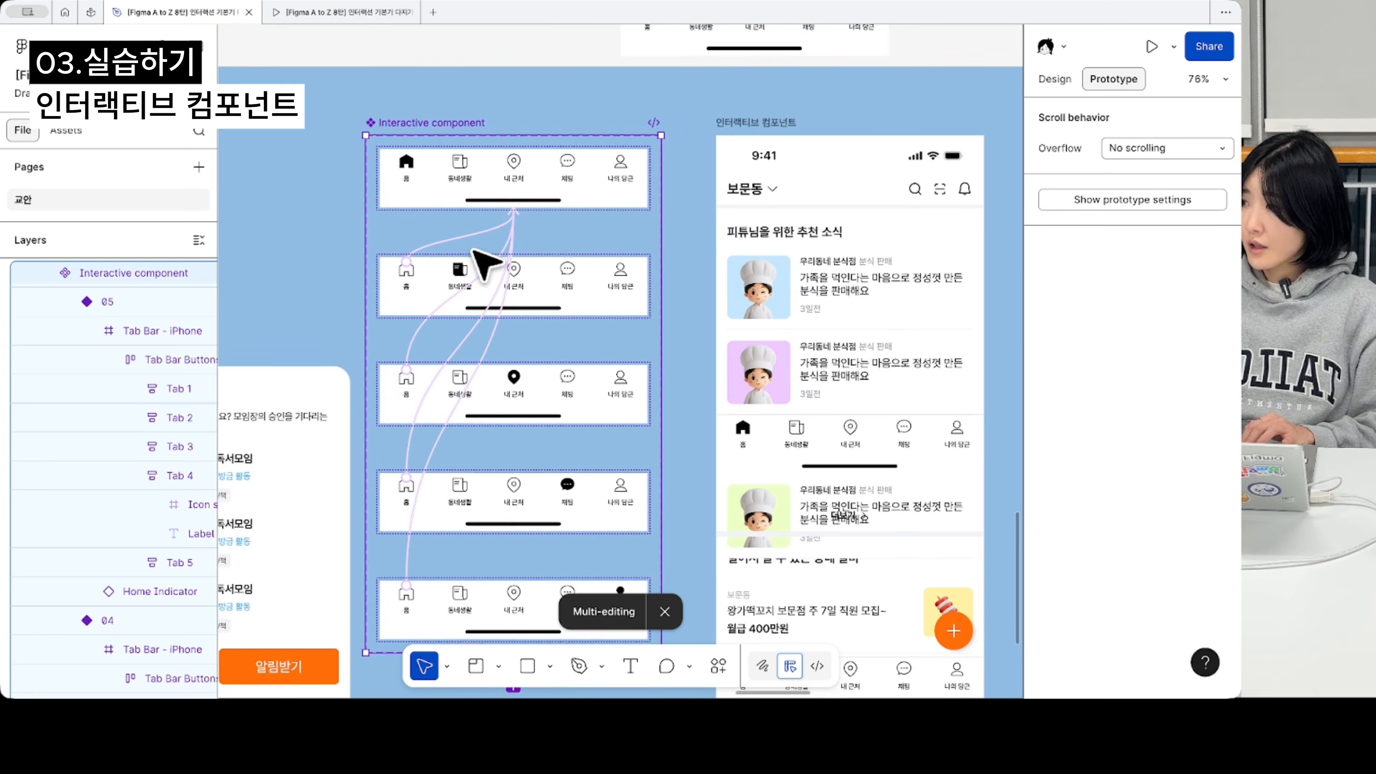
# - Select the matching 동네생활 tabs in all variants and connect them to the second variant with an on-tap interaction
pyautogui.scroll(-1, 473, 251)
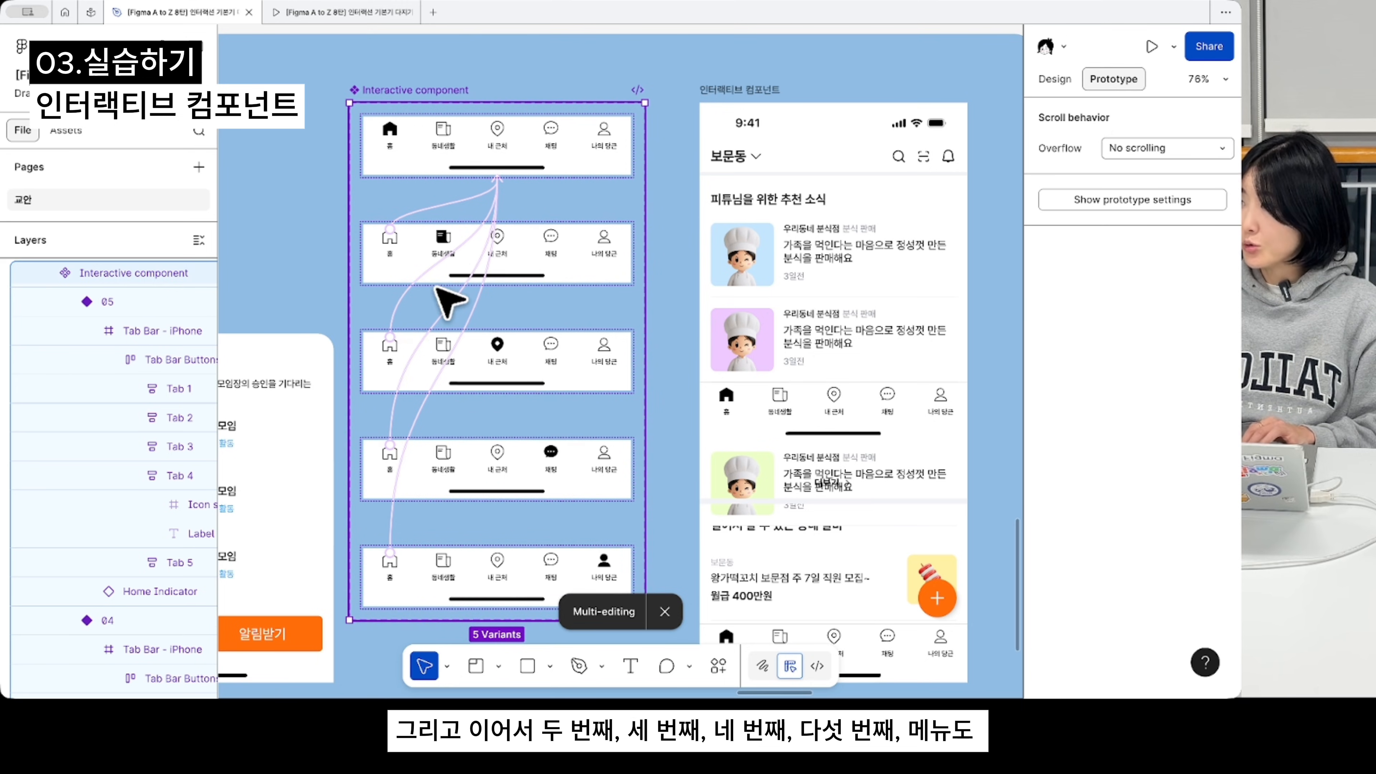
pyautogui.scroll(2, 447, 300)
pyautogui.scroll(5, 445, 298)
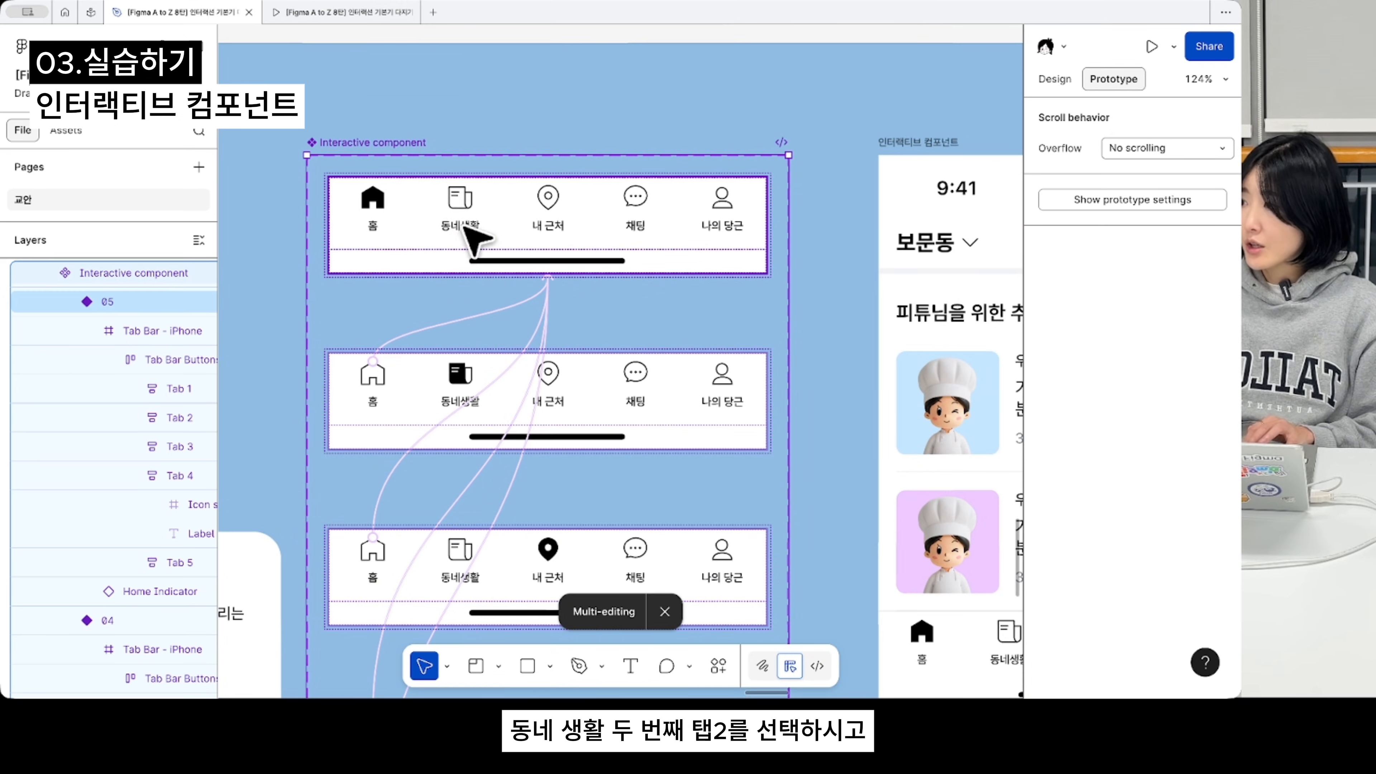
pyautogui.click(462, 217)
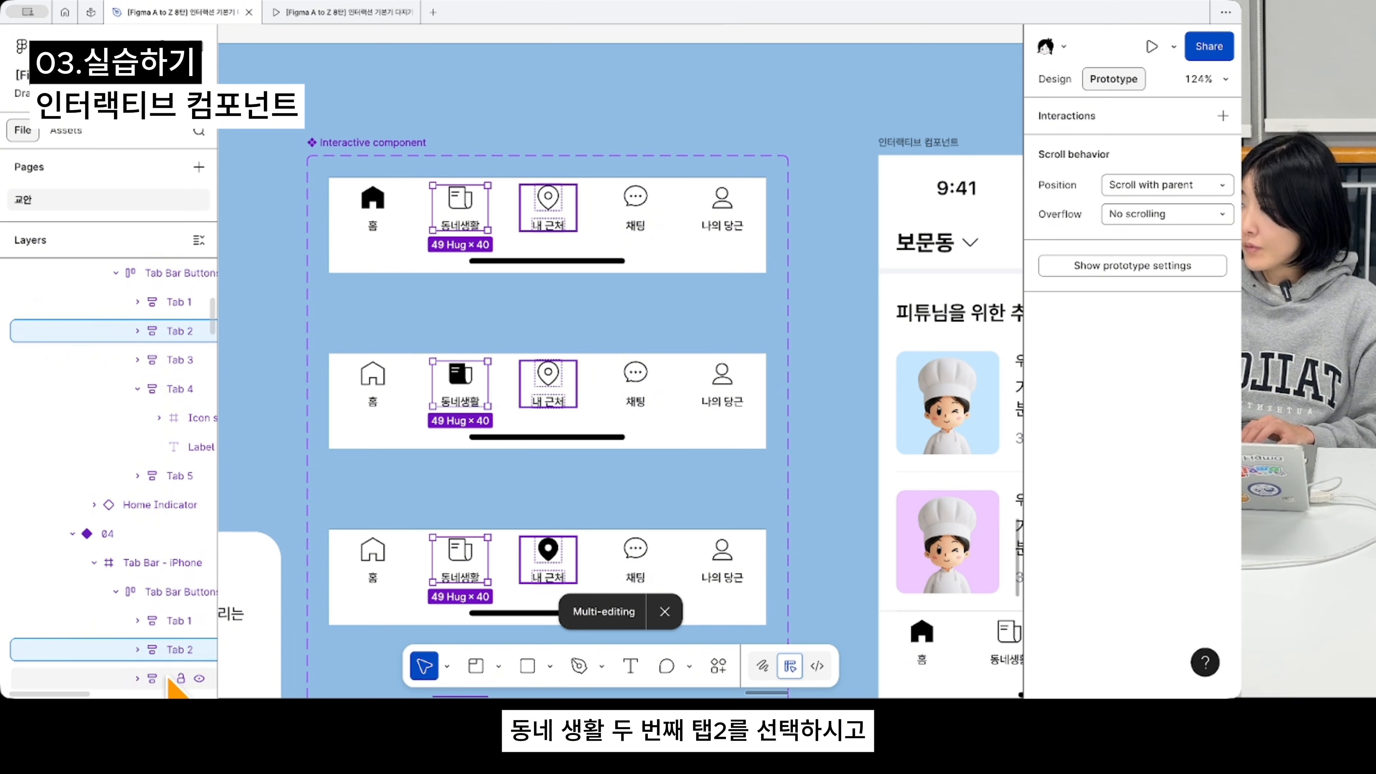
pyautogui.scroll(-1, 163, 658)
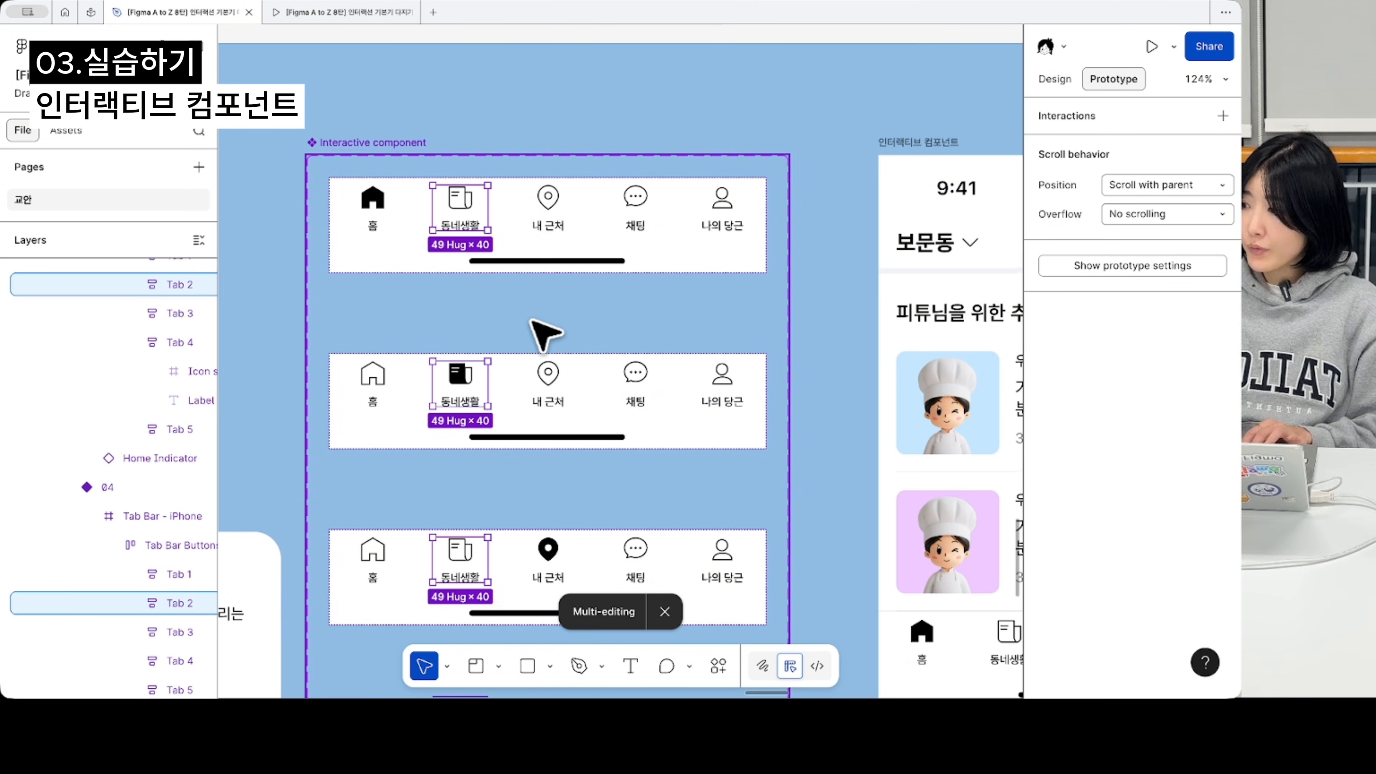
pyautogui.scroll(-3, 544, 333)
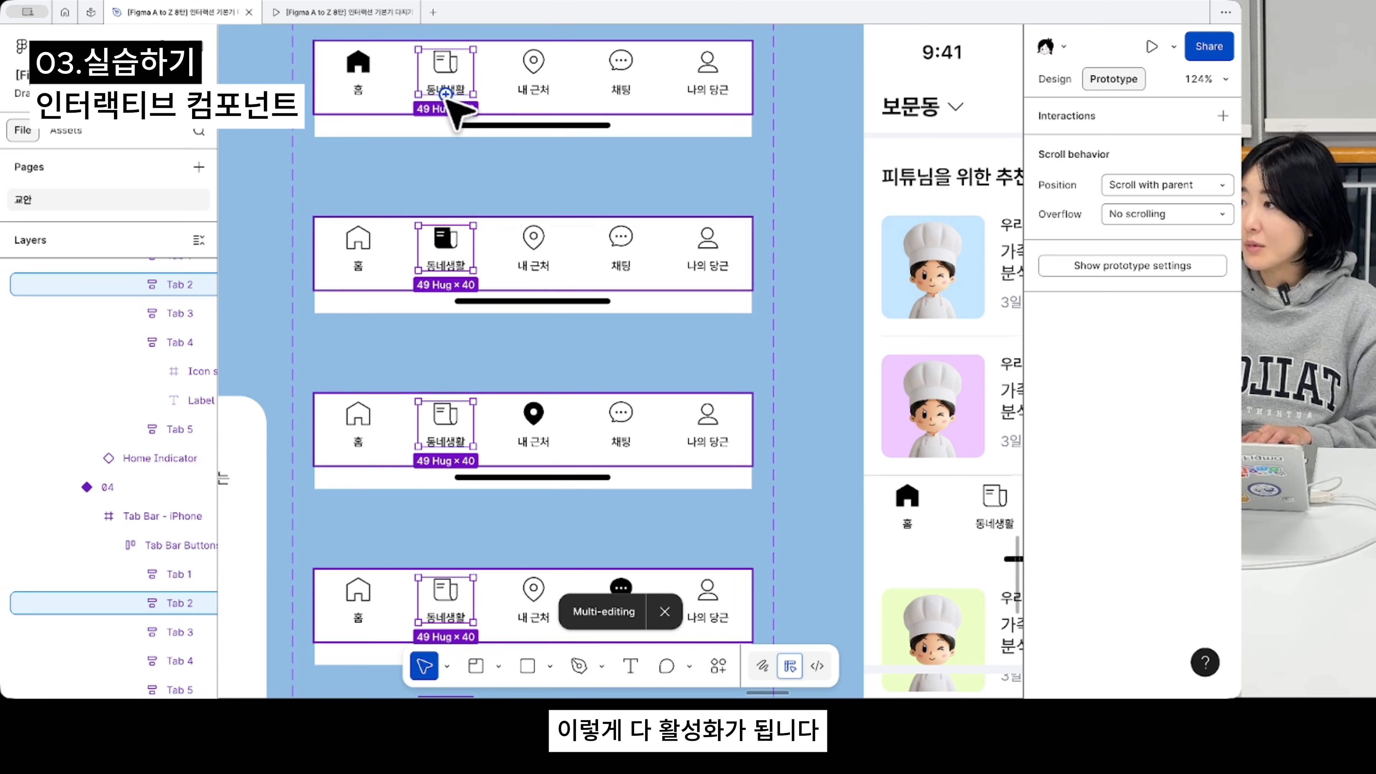
pyautogui.moveTo(446, 94)
pyautogui.mouseDown()
pyautogui.moveTo(461, 228)
pyautogui.moveTo(534, 244)
pyautogui.moveTo(454, 265)
pyautogui.mouseUp()
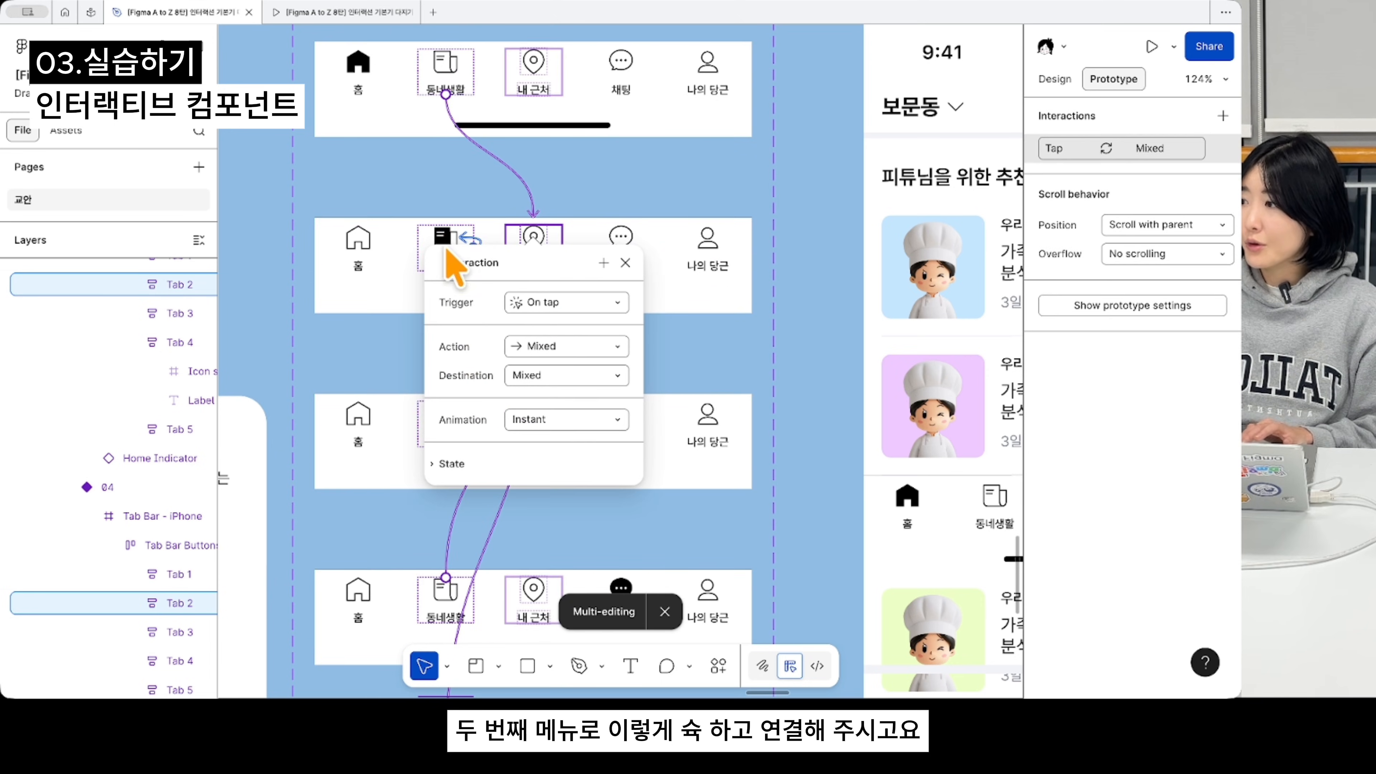
pyautogui.click(475, 238)
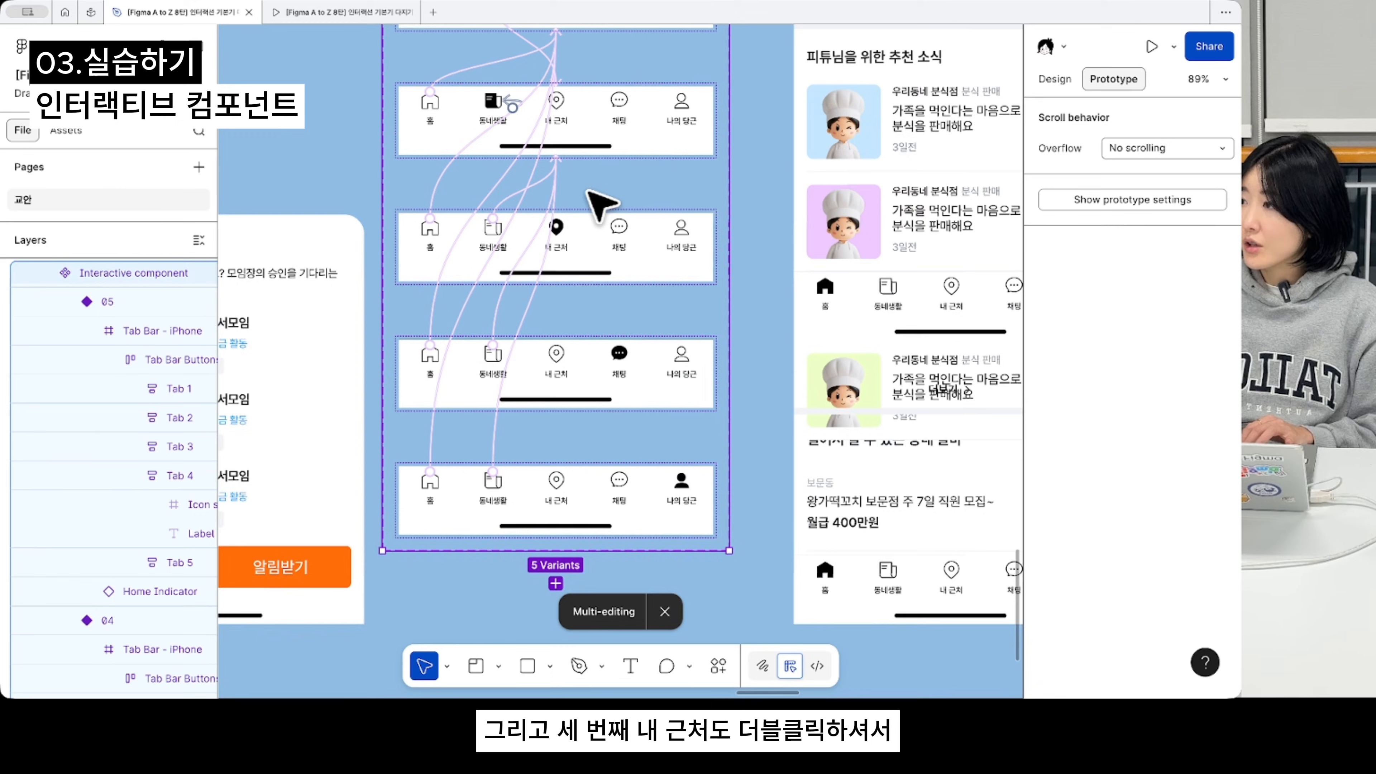
# - Select the matching 내 근처 tabs in all variants and connect them on tap to Change to variant 03 with Instant animation
pyautogui.scroll(1, 586, 192)
pyautogui.click(545, 56)
pyautogui.doubleClick(546, 55)
pyautogui.scroll(5, 544, 54)
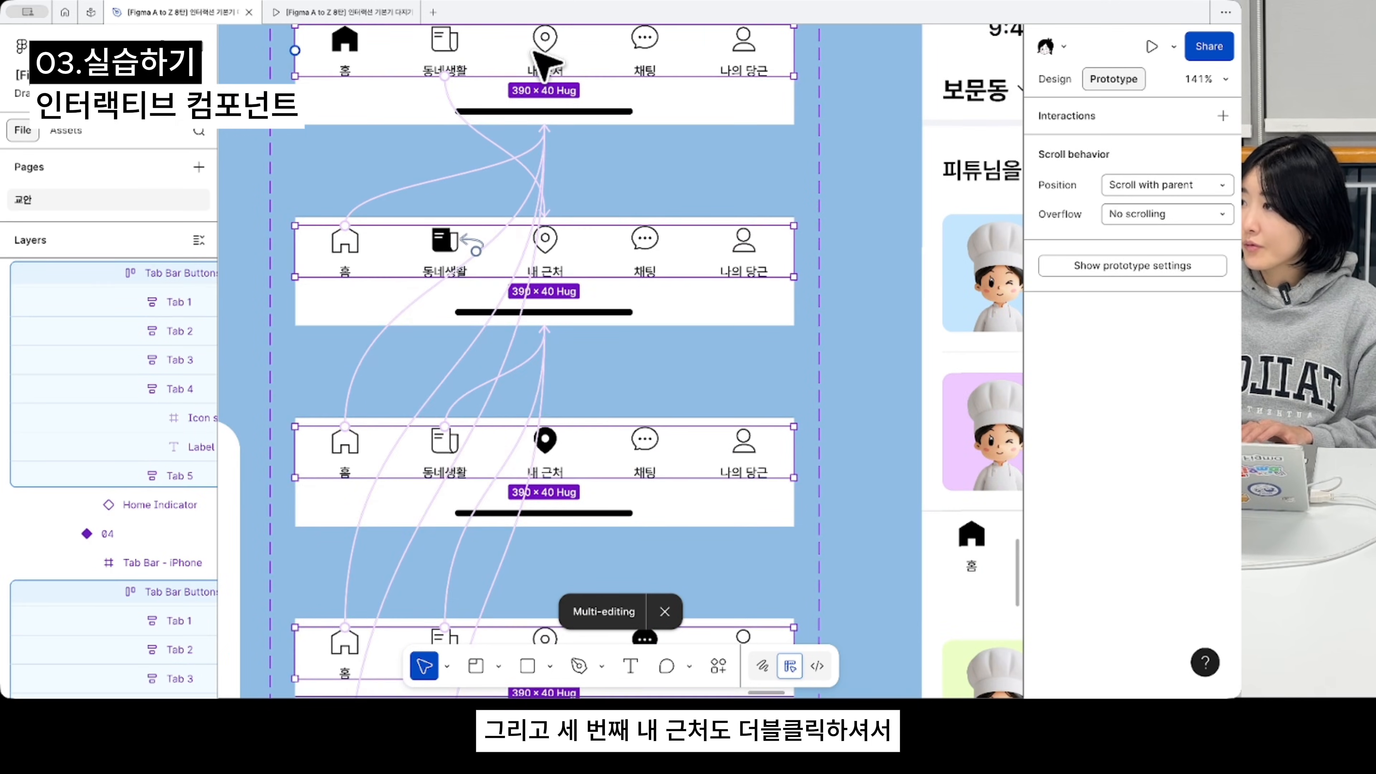
pyautogui.doubleClick(546, 55)
pyautogui.scroll(-3, 568, 92)
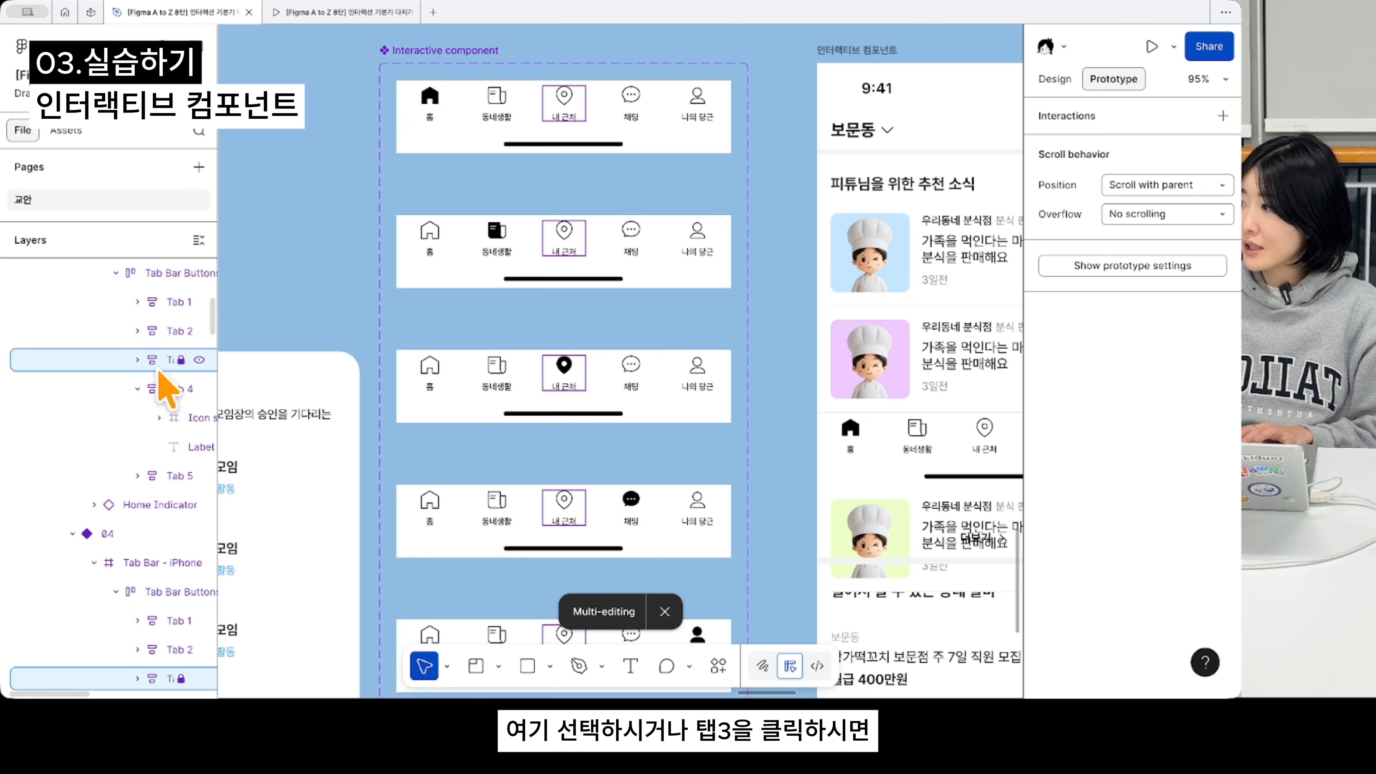
pyautogui.click(137, 360)
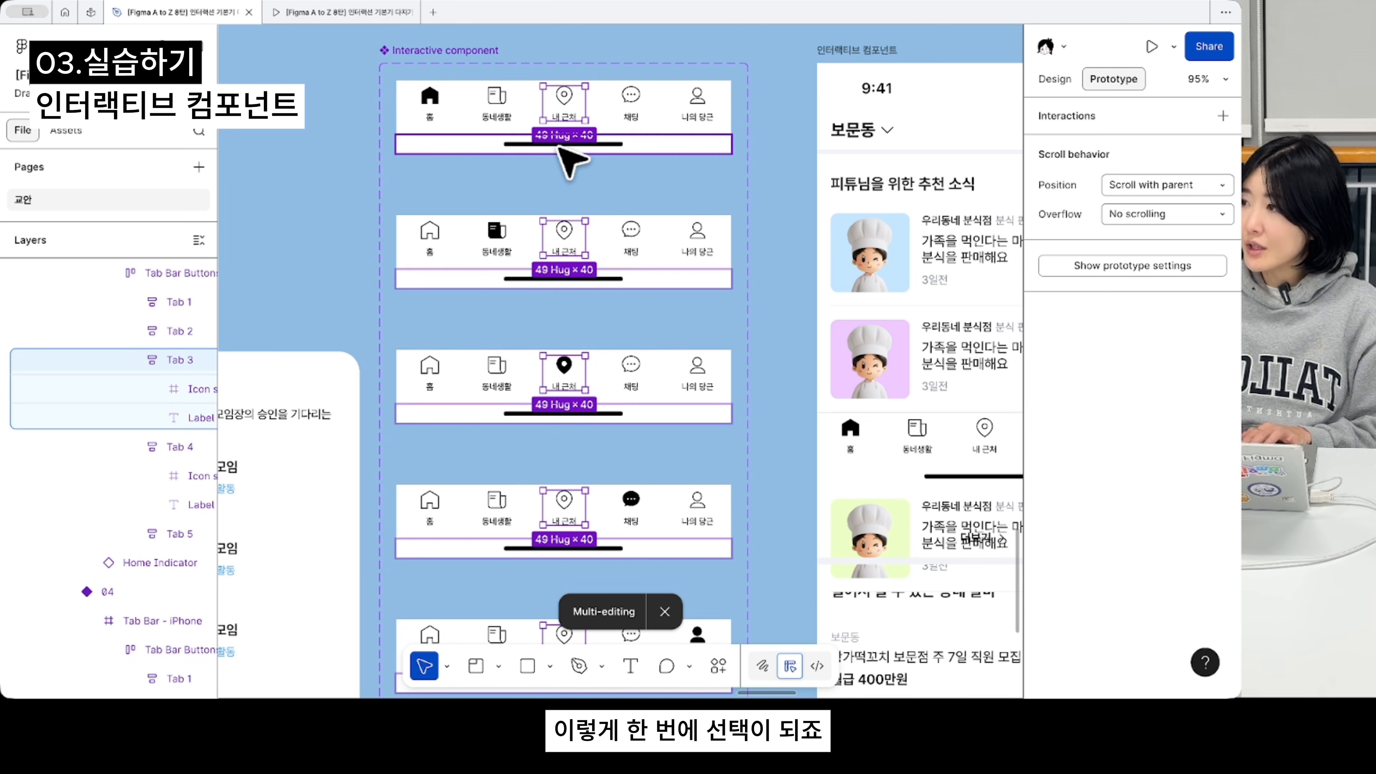
pyautogui.moveTo(566, 123); pyautogui.dragTo(565, 373)
pyautogui.scroll(-4, 565, 374)
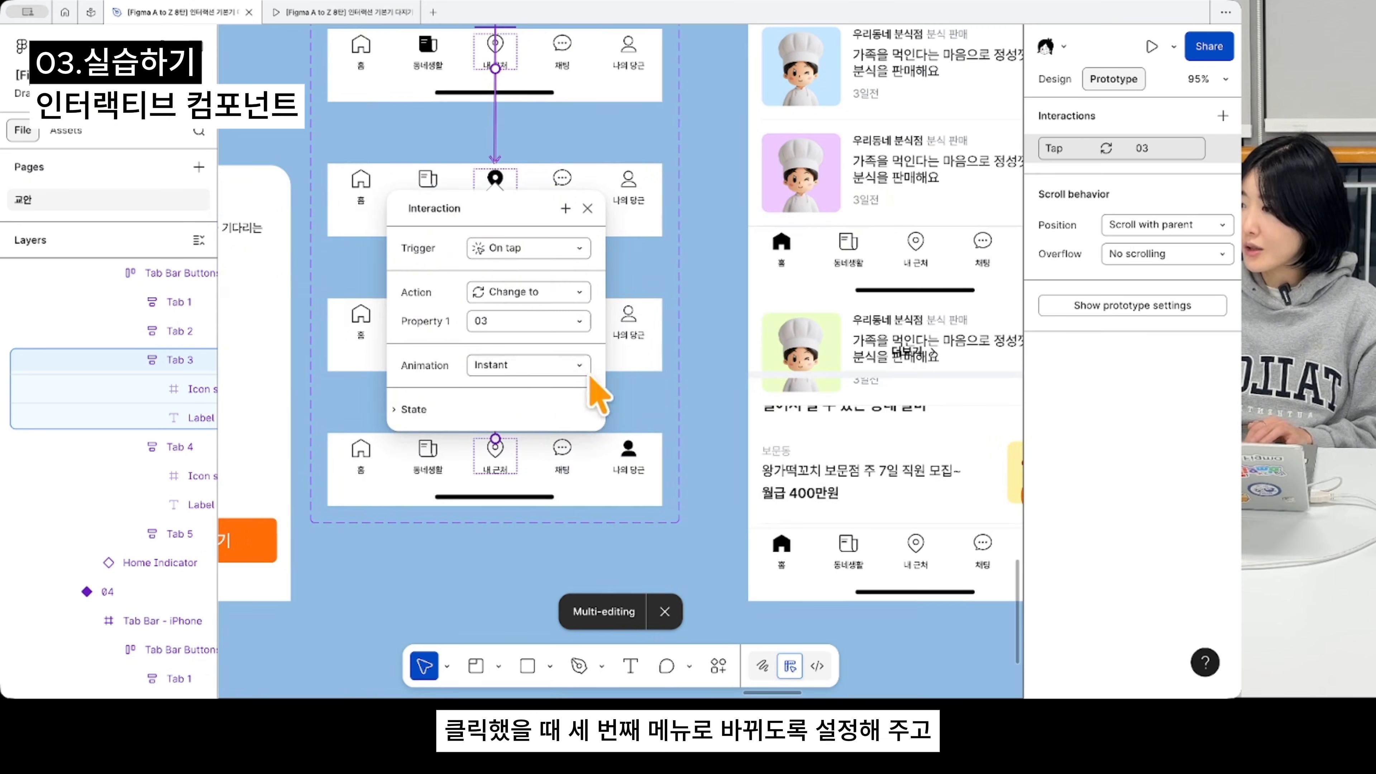
pyautogui.click(680, 383)
# - Connect the matching 채팅 tabs in all variants to the fourth variant
pyautogui.scroll(3, 620, 372)
pyautogui.click(614, 44)
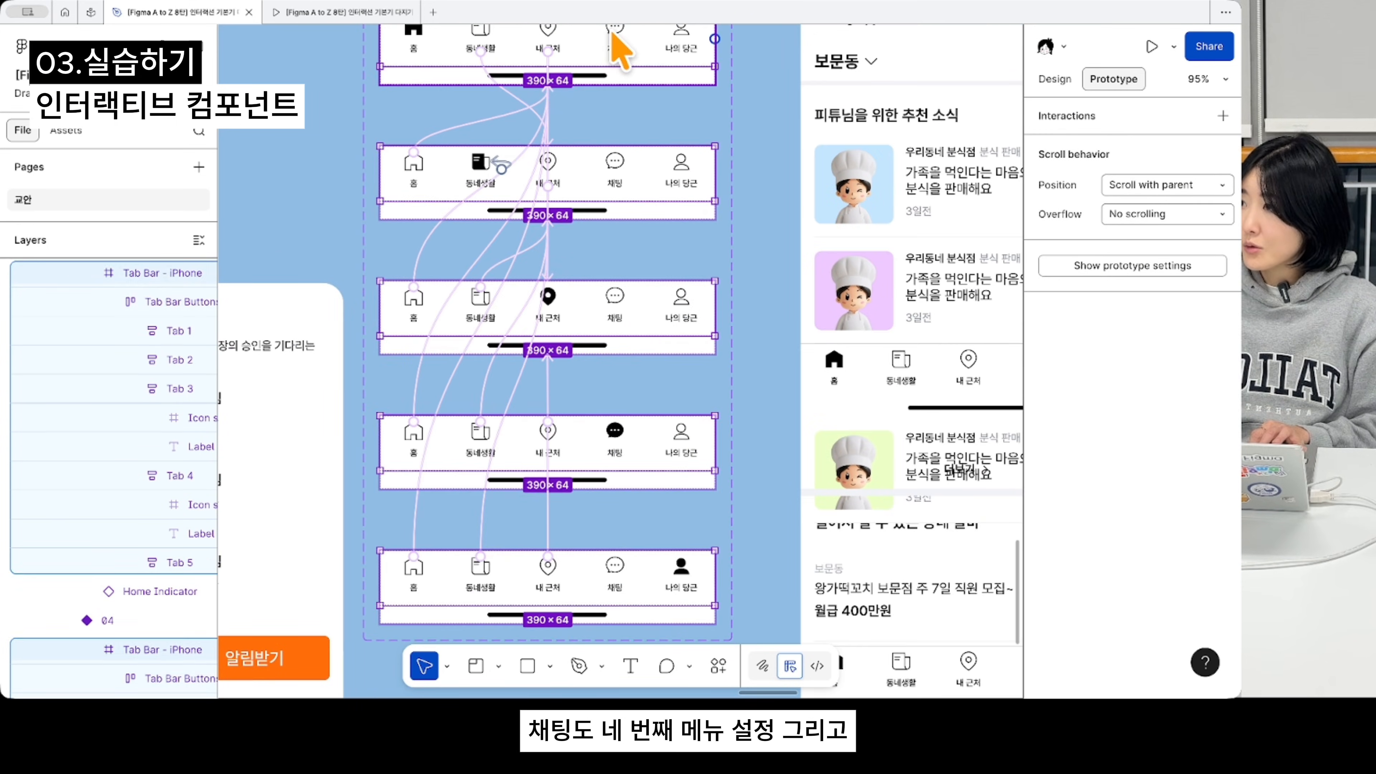
pyautogui.moveTo(678, 439); pyautogui.dragTo(669, 440)
pyautogui.click(680, 438)
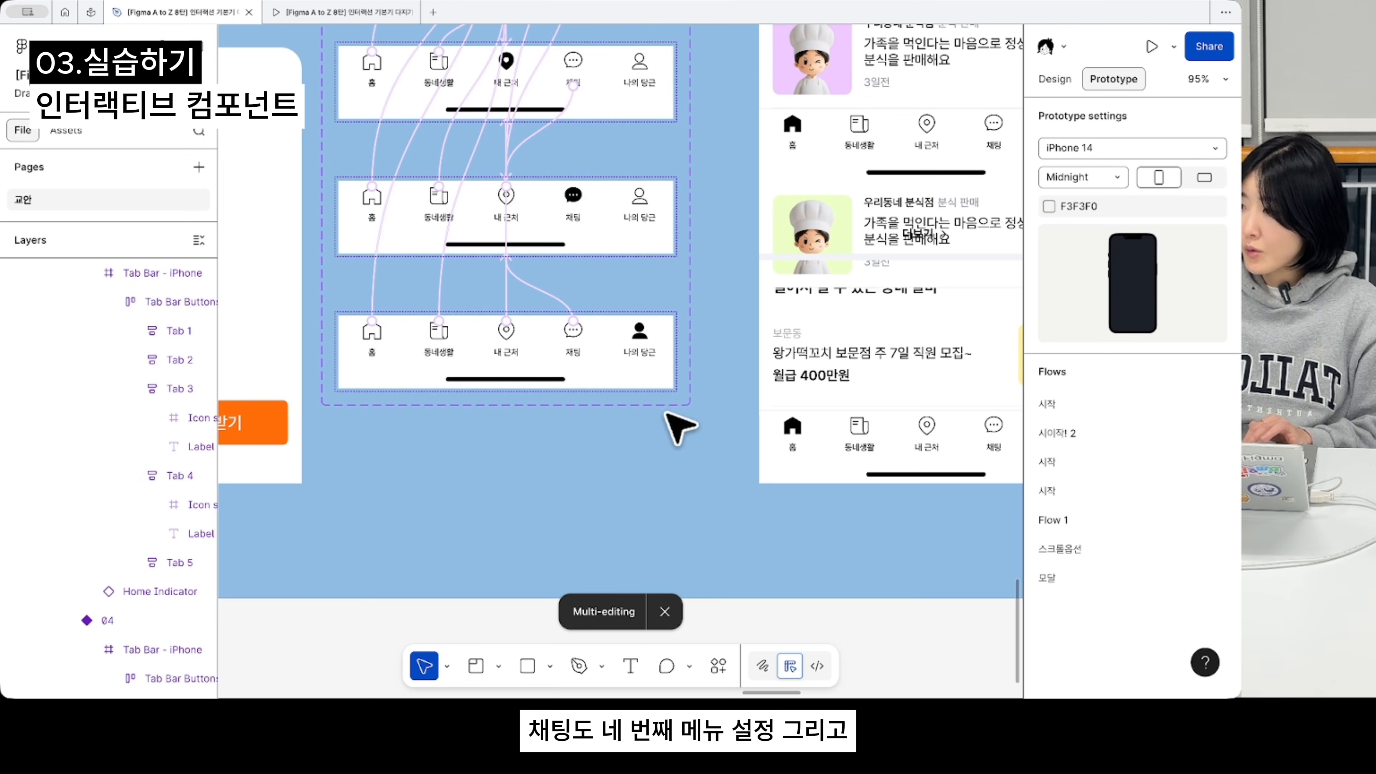
# - Select the matching 나의 당근 tabs in all variants and connect them to the fifth variant with an on-tap Change to interaction
pyautogui.scroll(6, 670, 424)
pyautogui.click(828, 144)
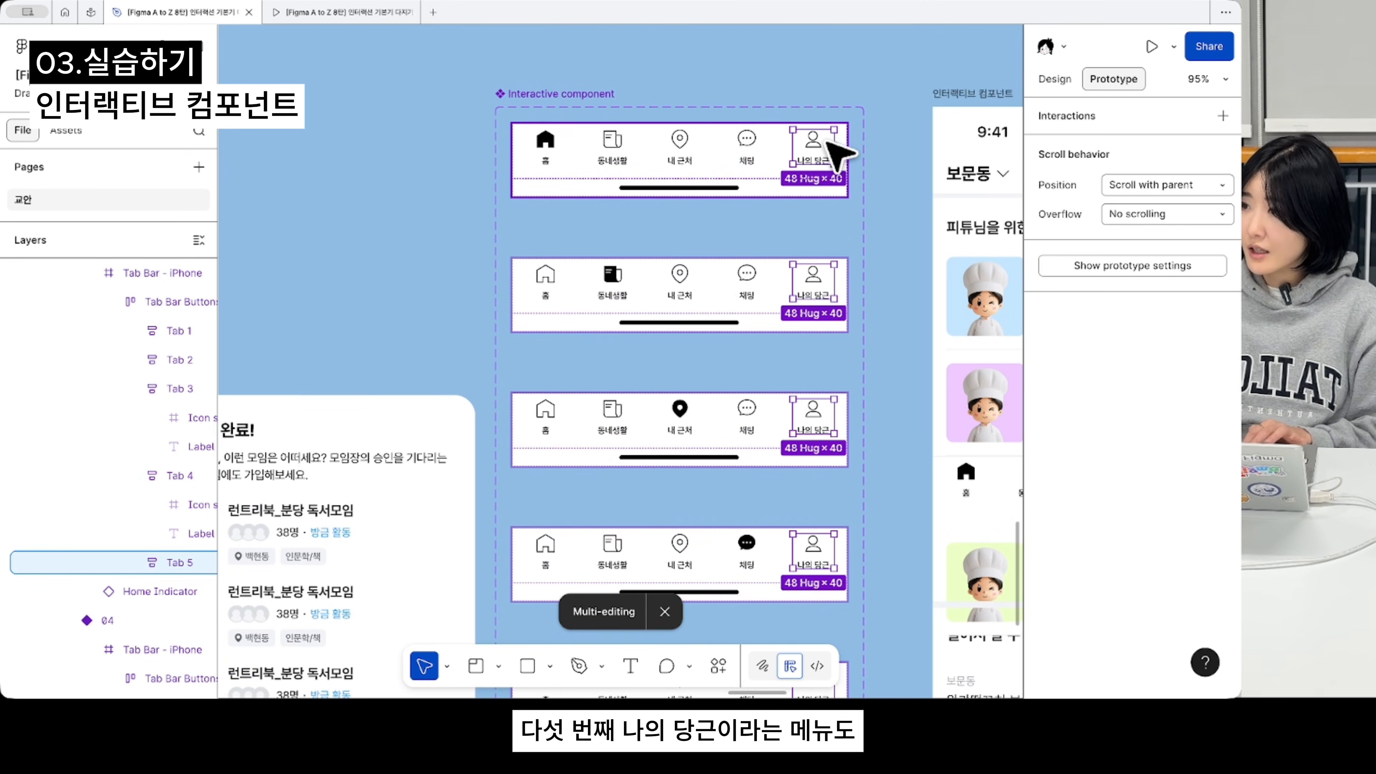
pyautogui.scroll(-3, 813, 154)
pyautogui.moveTo(811, 160); pyautogui.dragTo(807, 590)
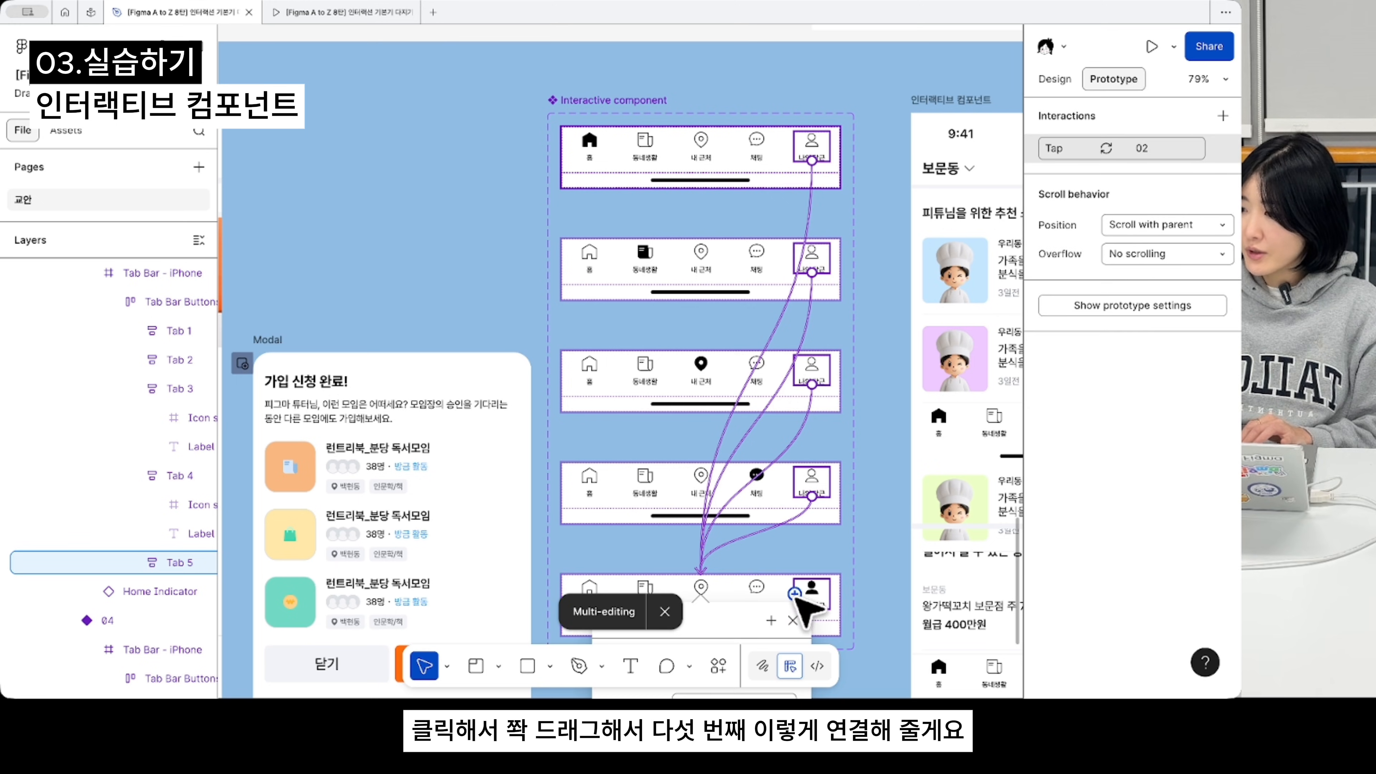
pyautogui.scroll(-3, 789, 501)
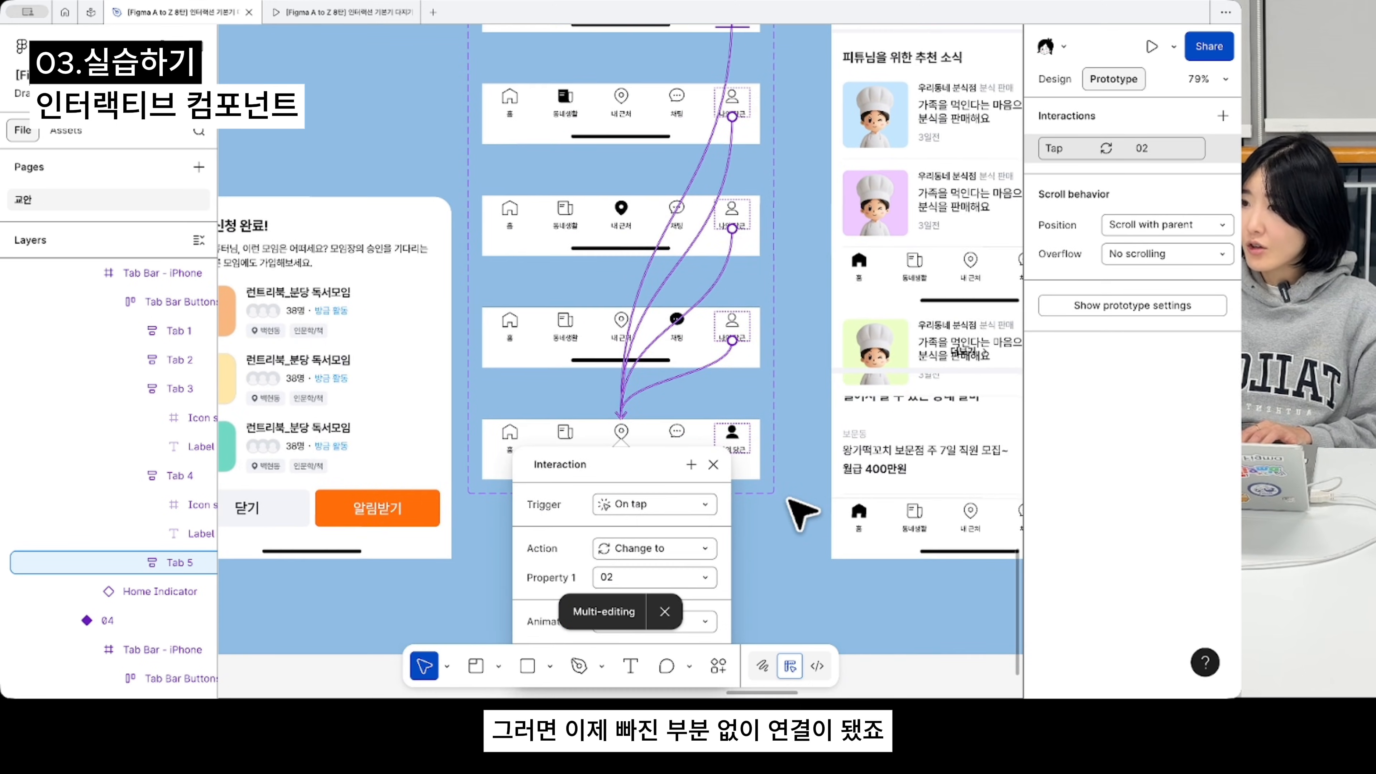
pyautogui.scroll(-2, 796, 514)
pyautogui.scroll(7, 731, 368)
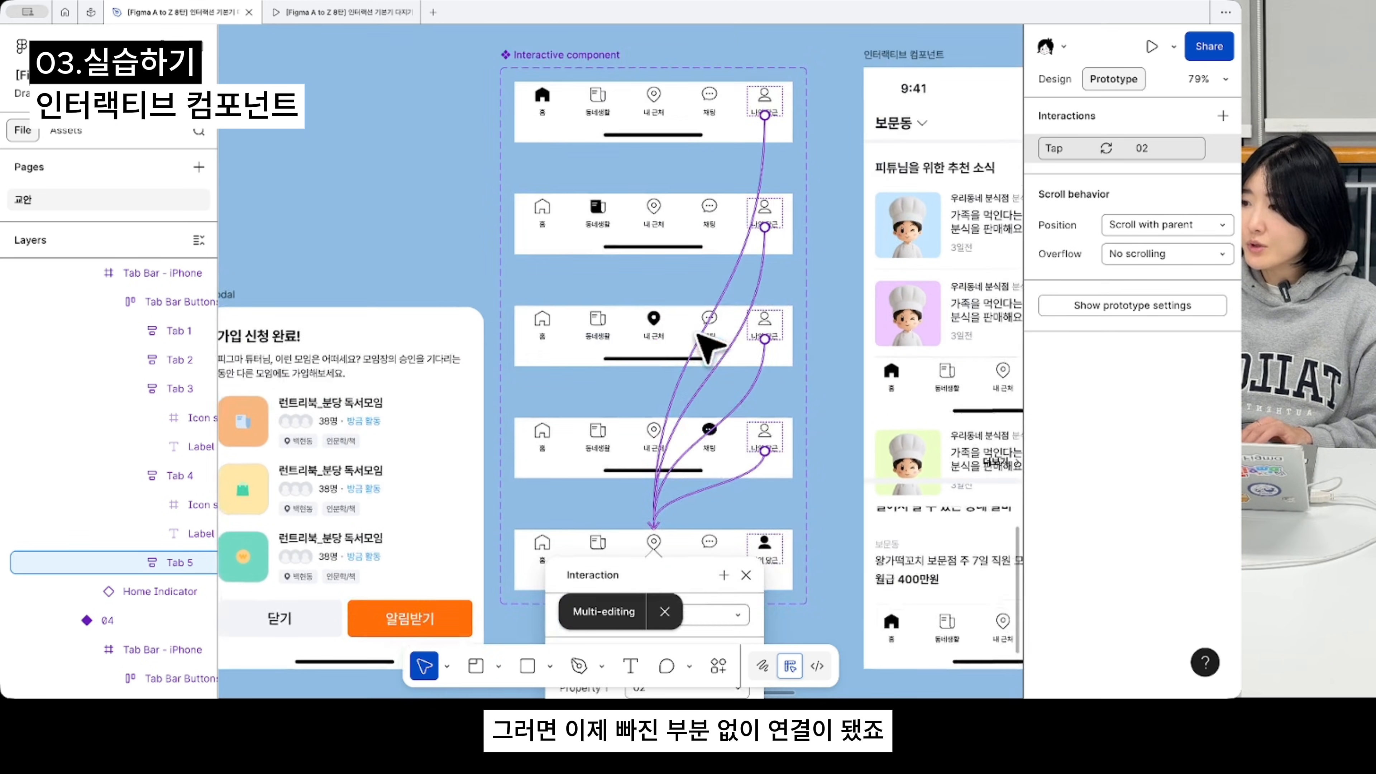
# - Copy the first tab bar variant and paste it to replace the existing navigation bar on the 인터랙티브 컴포넌트 screen
pyautogui.click(623, 273)
pyautogui.scroll(-4, 624, 271)
pyautogui.click(637, 116)
pyautogui.scroll(2, 638, 117)
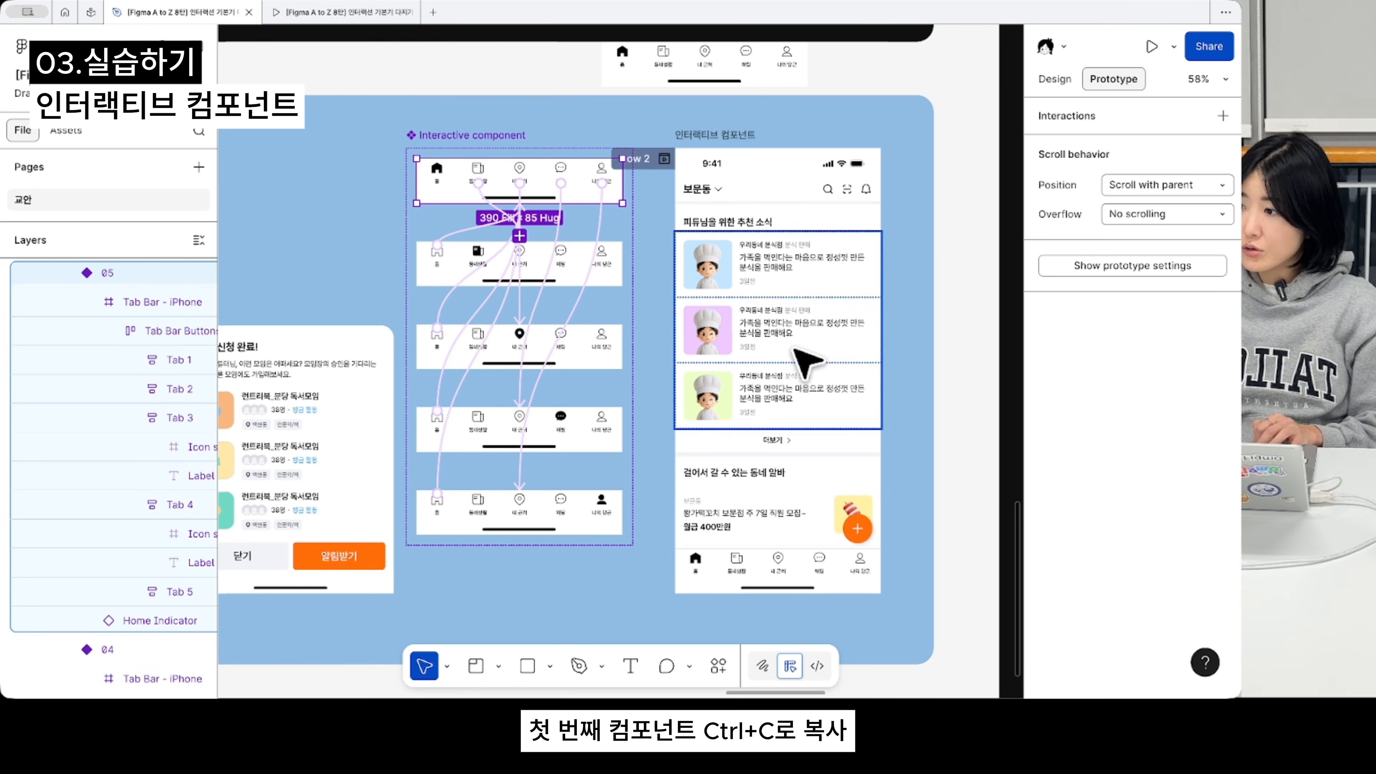
pyautogui.scroll(-2, 544, 154)
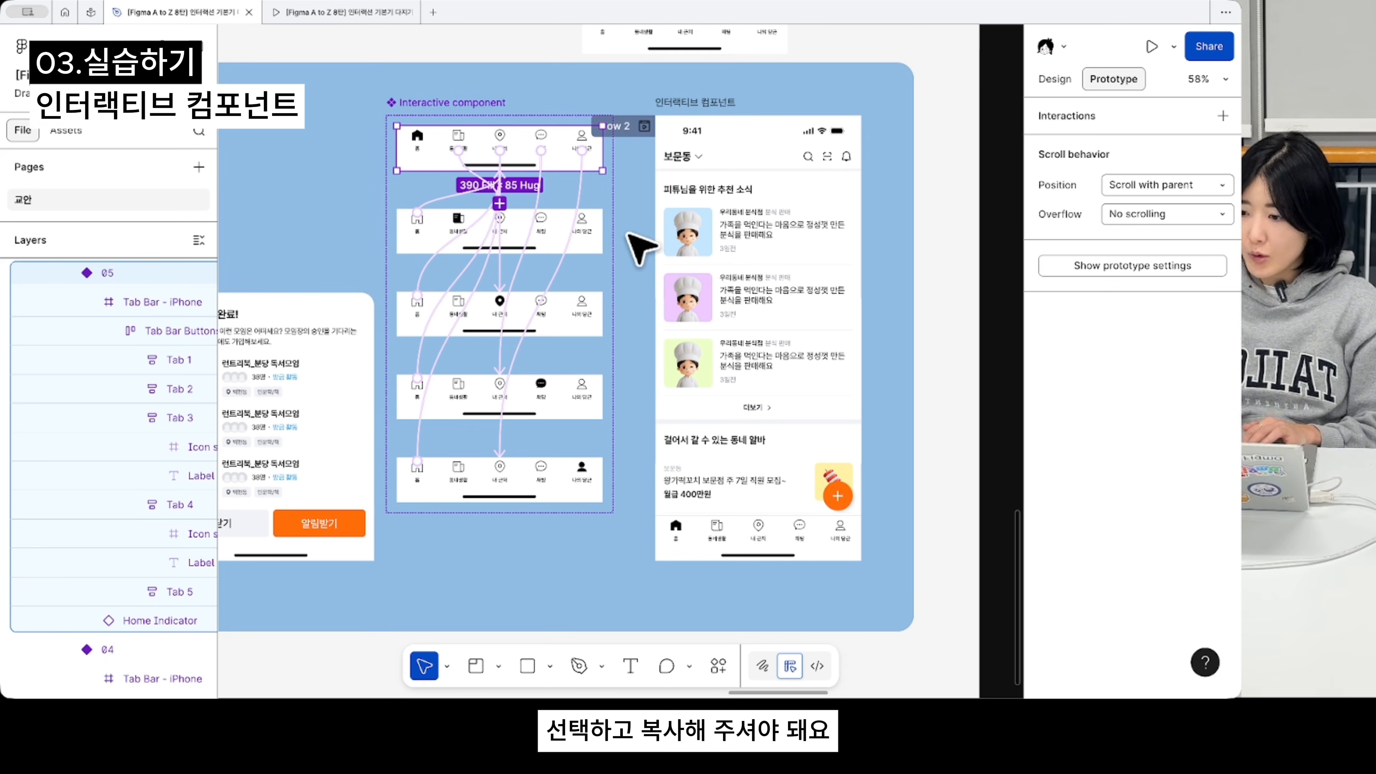
pyautogui.scroll(-5, 753, 355)
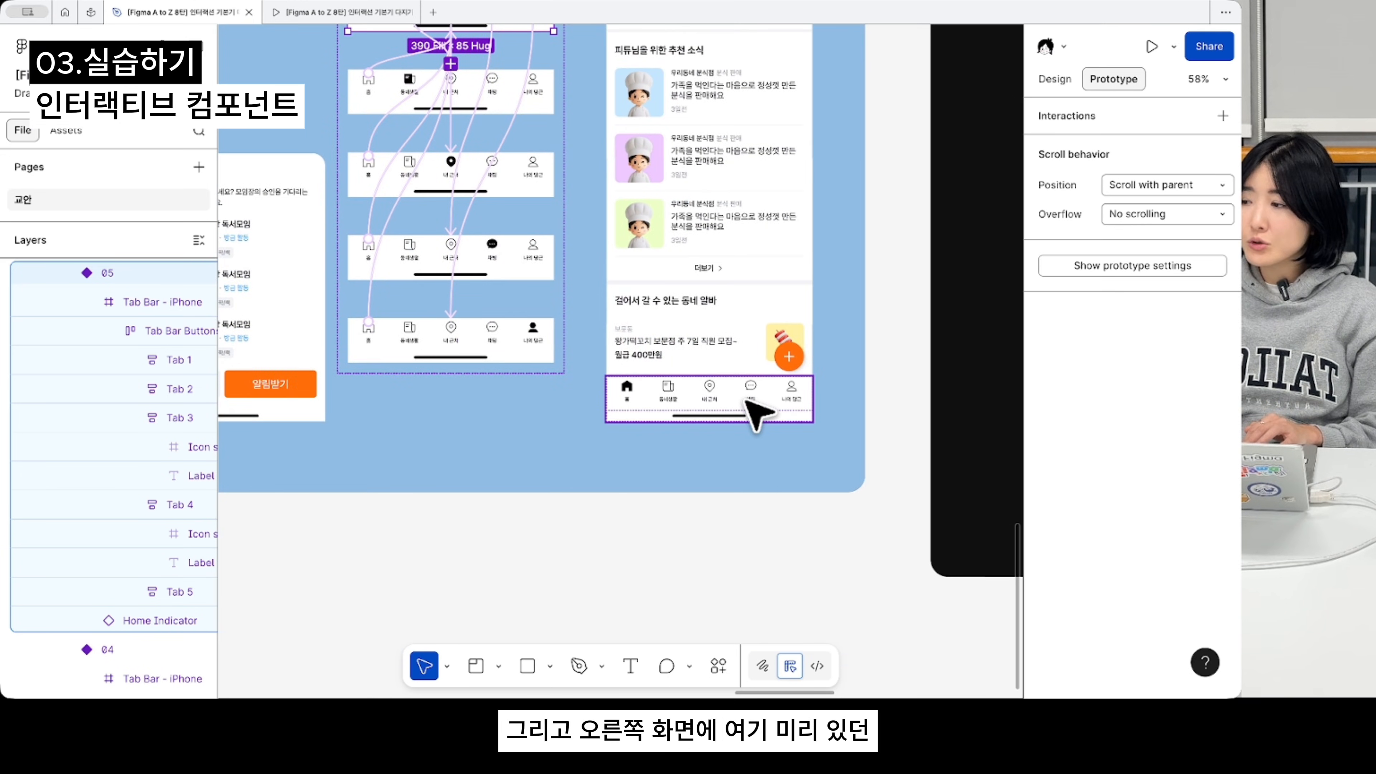
pyautogui.click(755, 415)
pyautogui.scroll(3, 757, 415)
pyautogui.moveTo(746, 395)
pyautogui.mouseDown()
pyautogui.moveTo(746, 460)
pyautogui.moveTo(728, 406)
pyautogui.mouseUp()
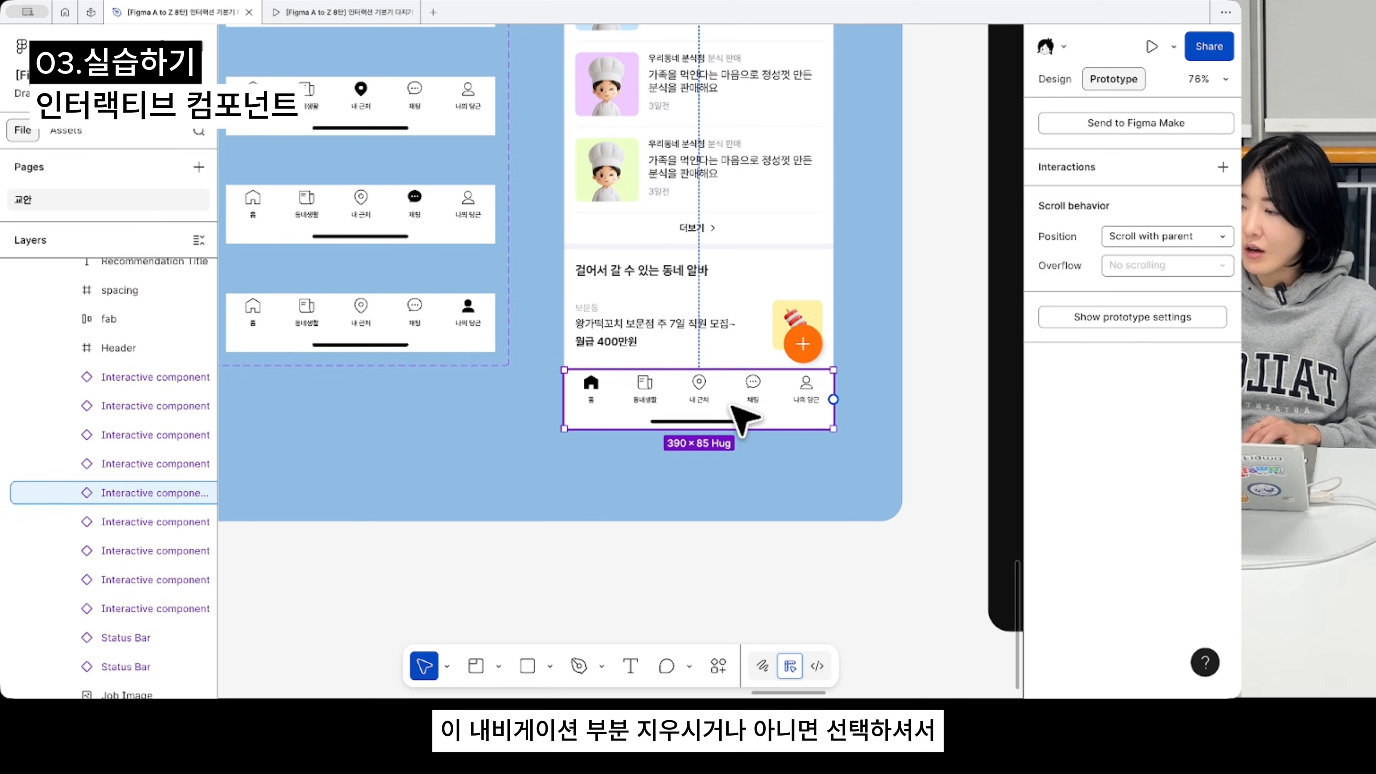
pyautogui.rightClick(731, 405)
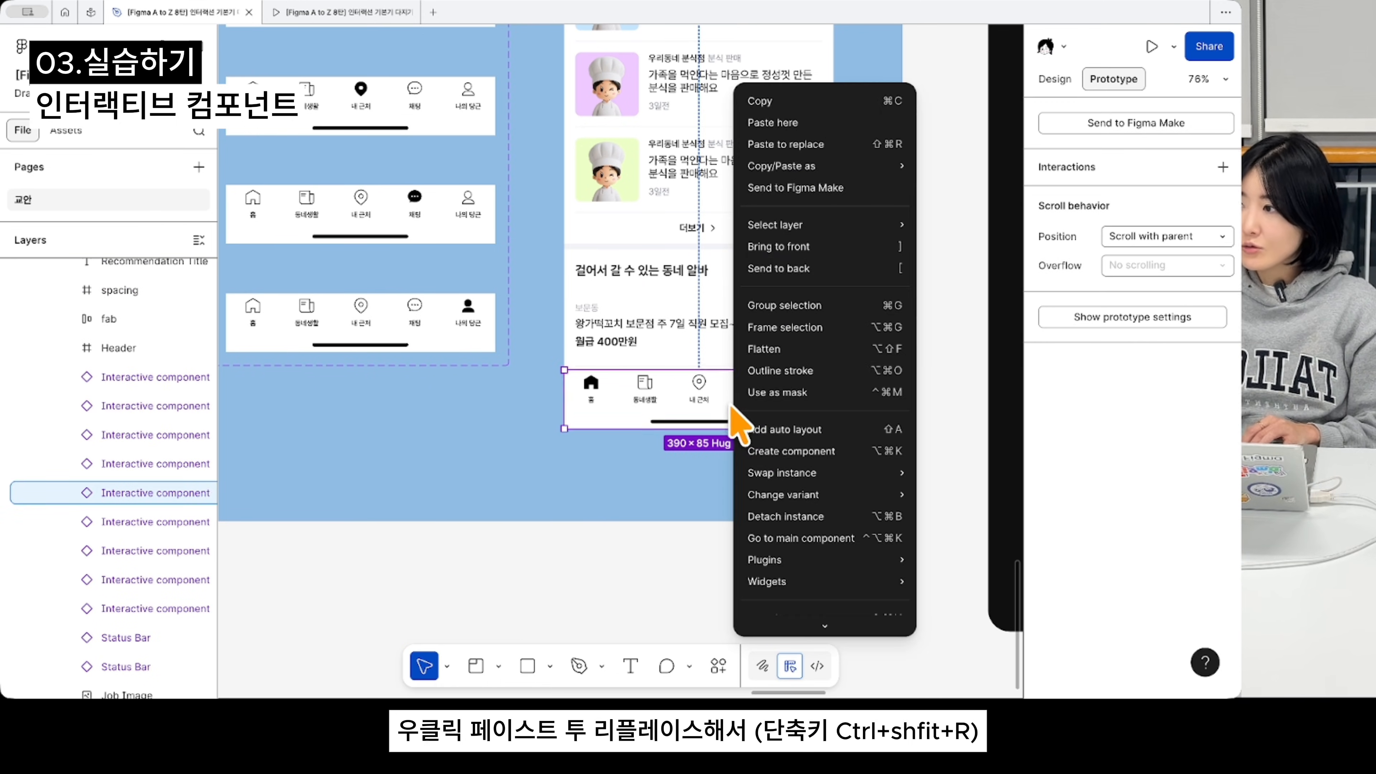
pyautogui.click(815, 145)
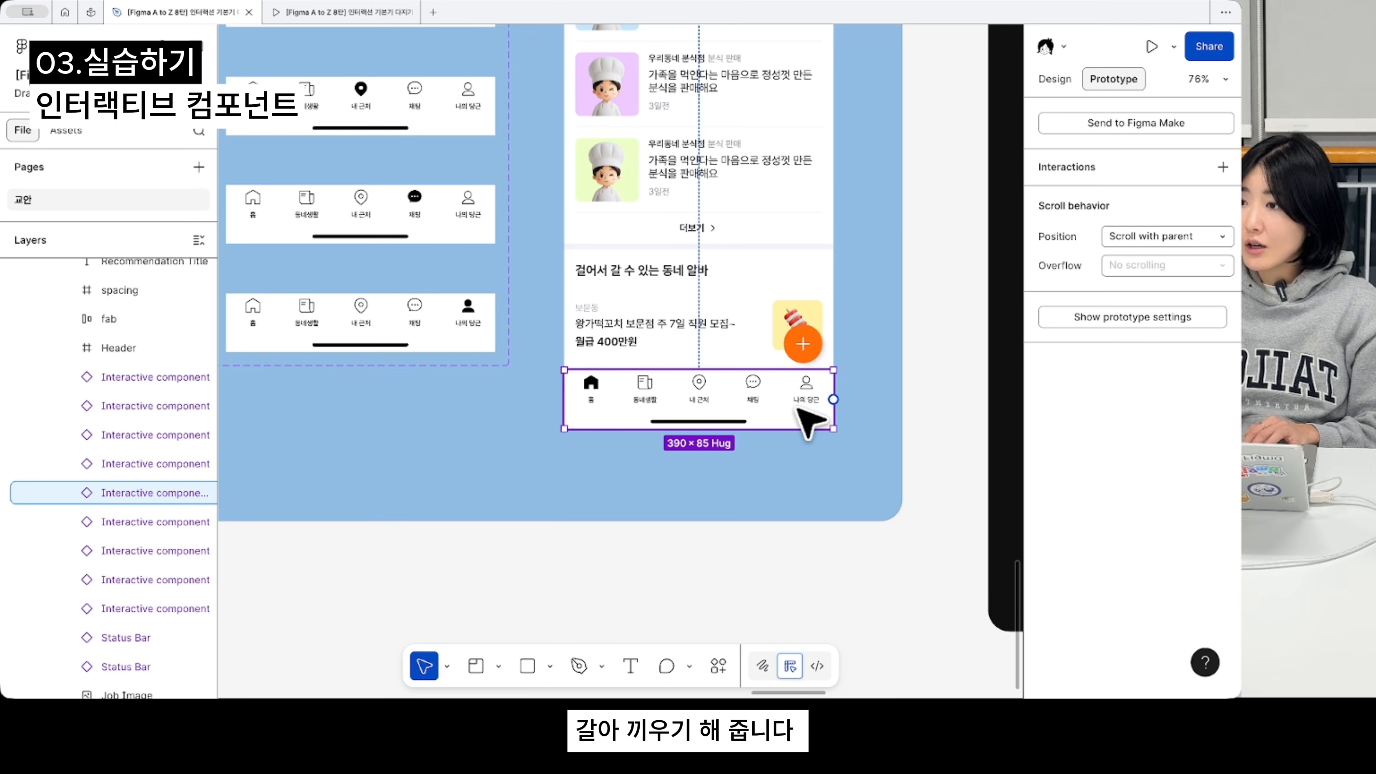
# - Add a flow starting point to the whole 인터랙티브 컴포넌트 frame
pyautogui.scroll(5, 808, 415)
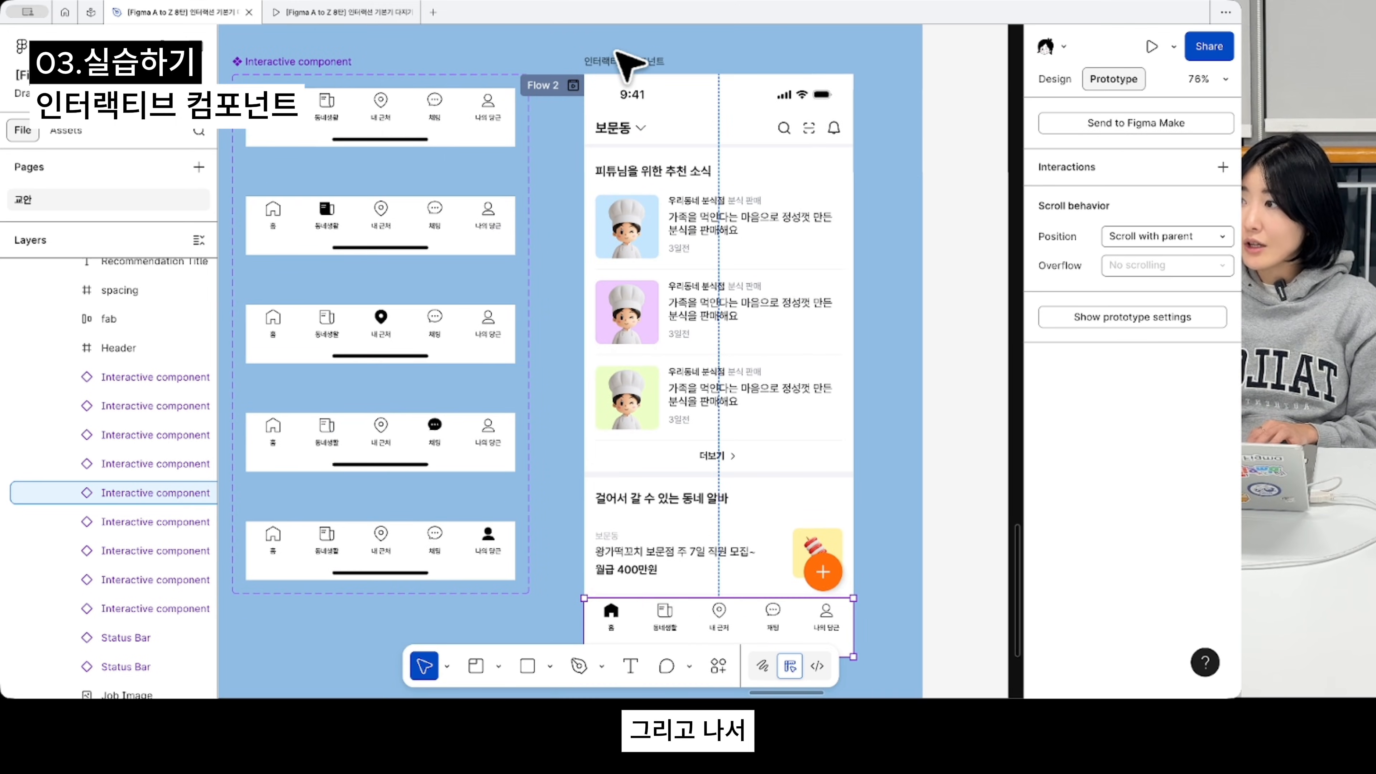
pyautogui.click(653, 64)
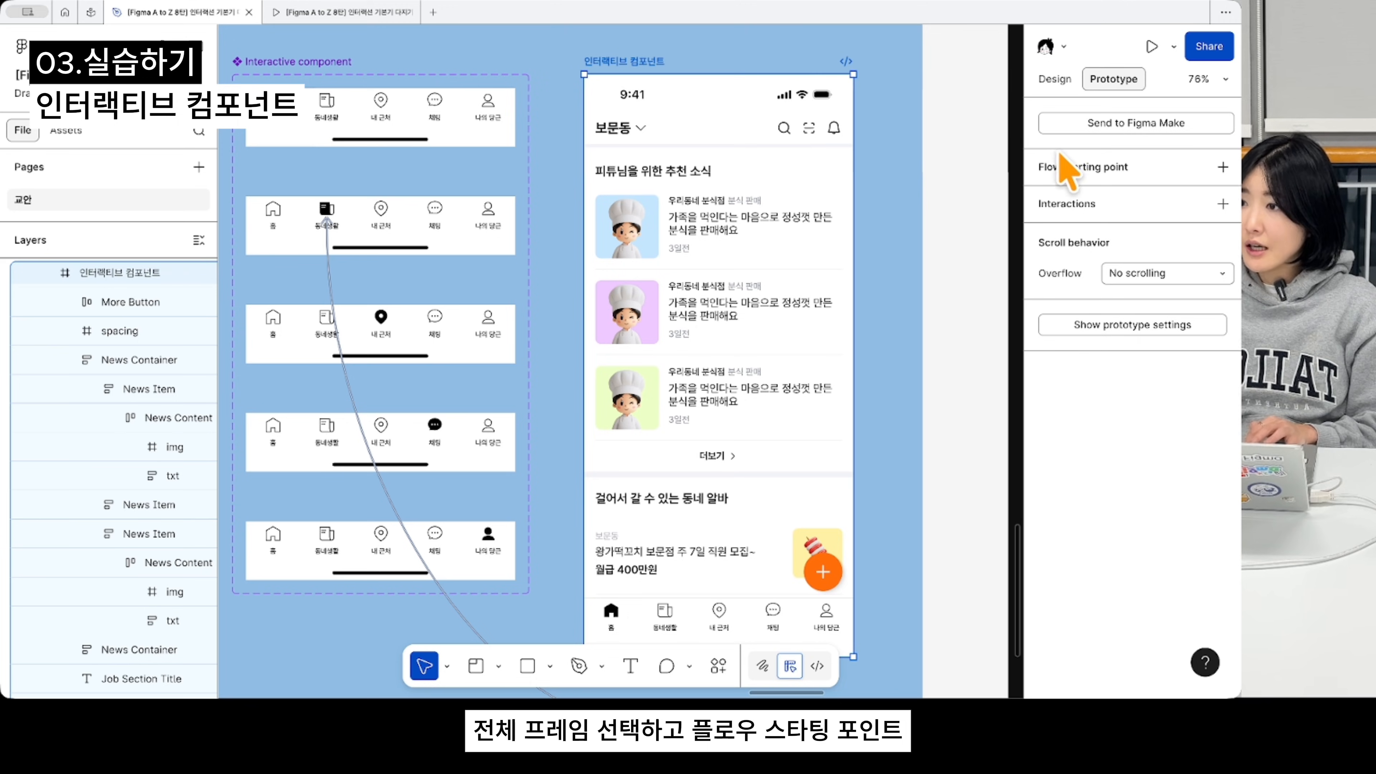
pyautogui.click(1062, 167)
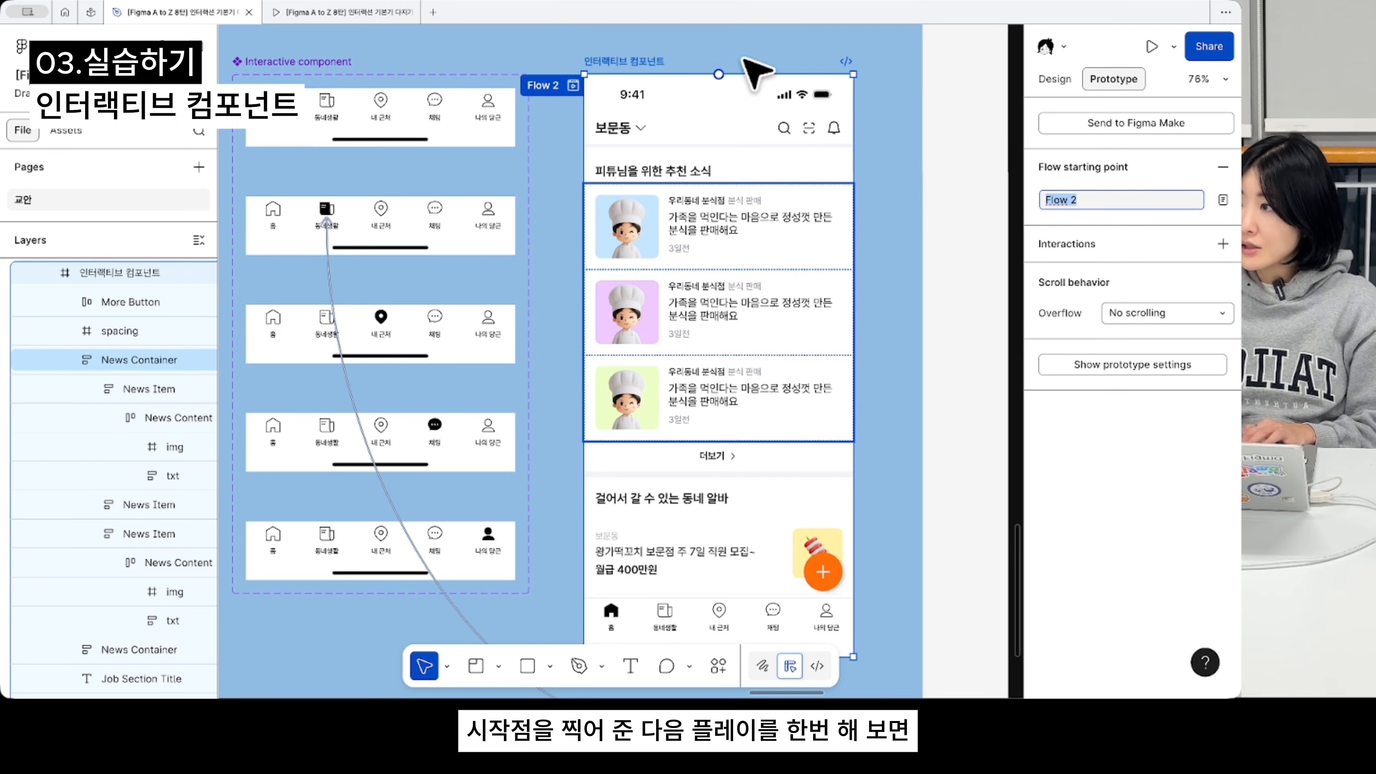
# - Preview the 인터랙티브 컴포넌트 flow, test switching between the navigation tabs, and close the preview
pyautogui.click(572, 87)
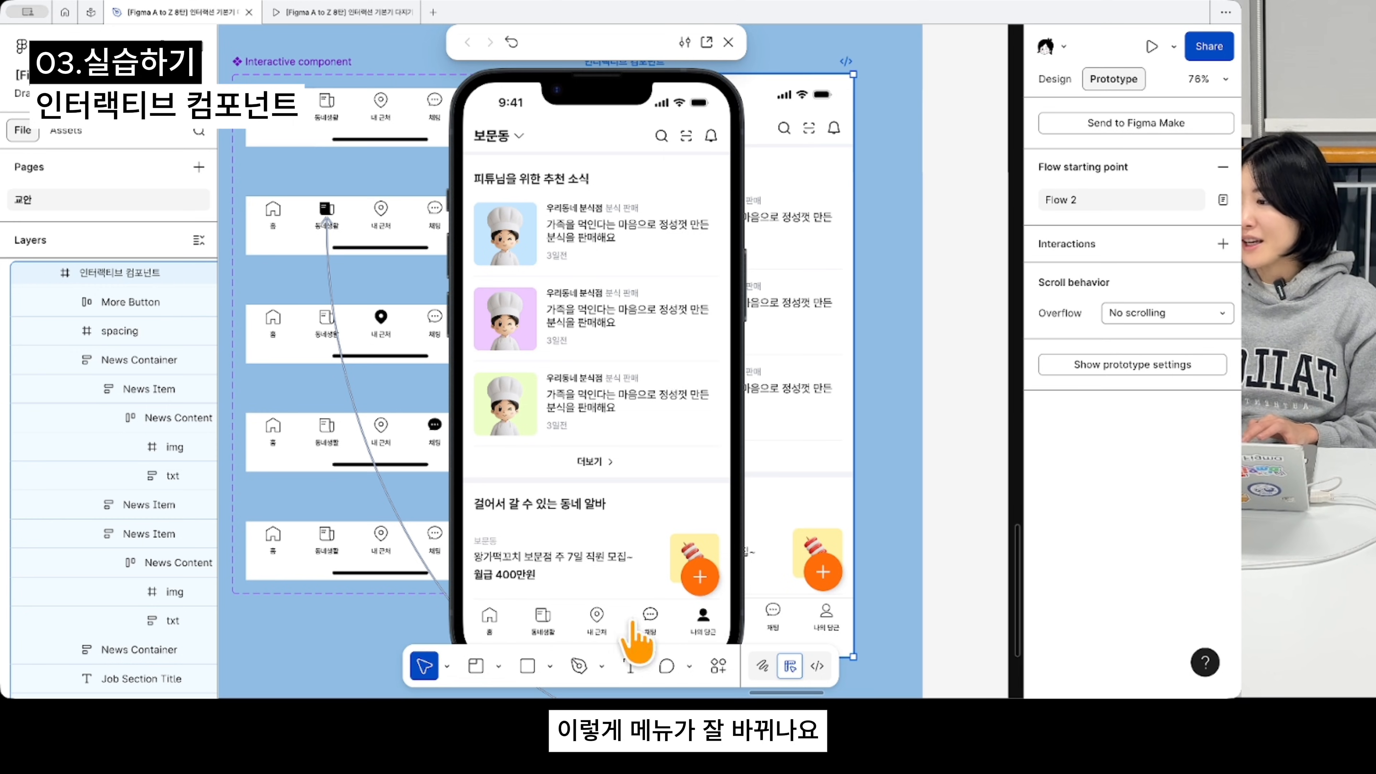
pyautogui.click(658, 622)
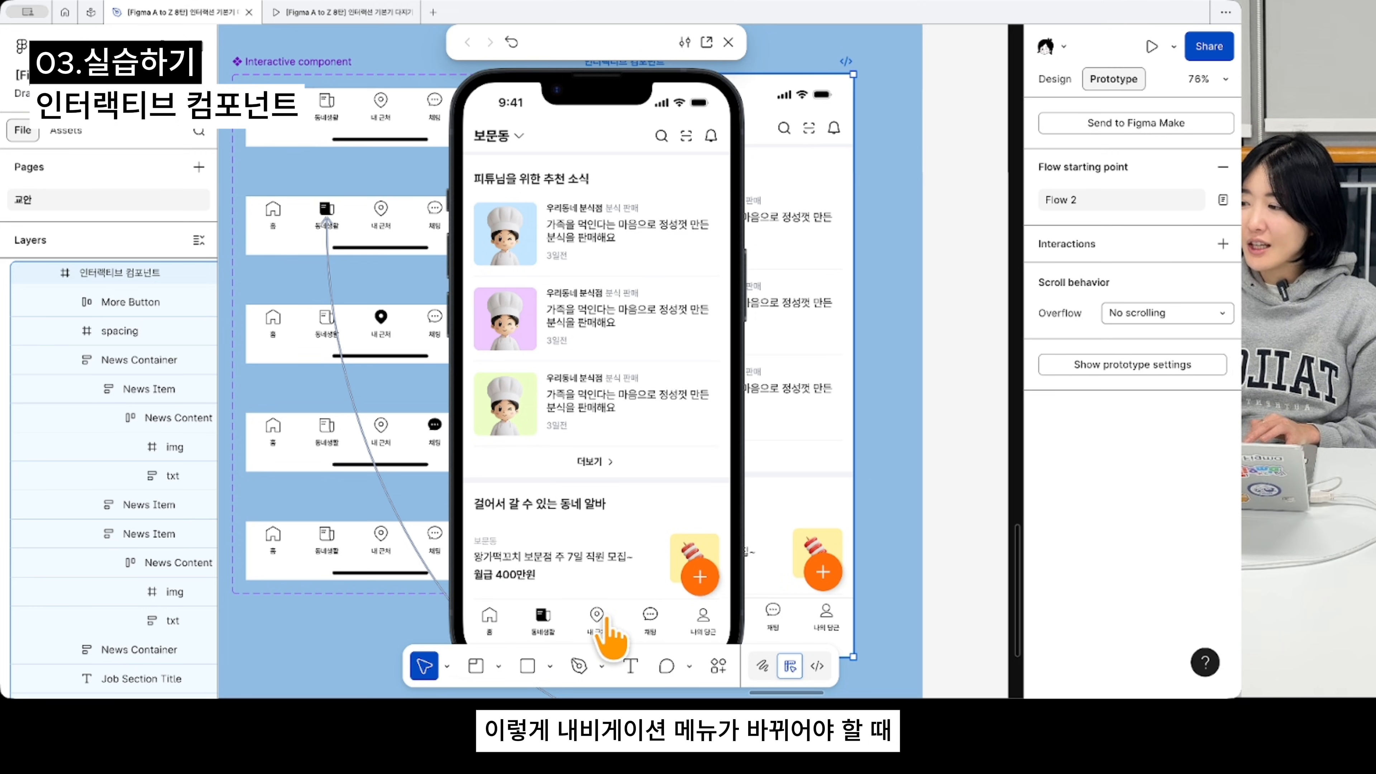
pyautogui.click(703, 616)
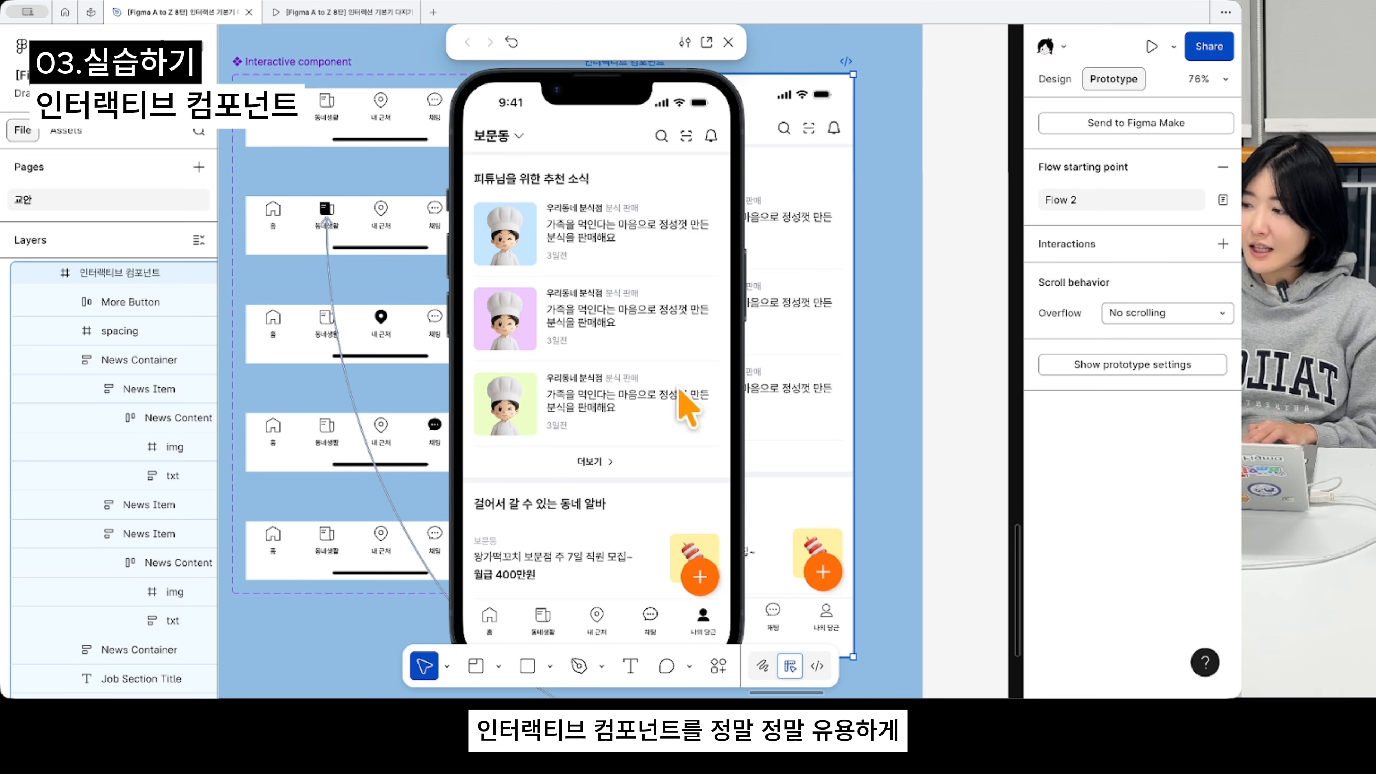
pyautogui.click(728, 41)
pyautogui.click(714, 239)
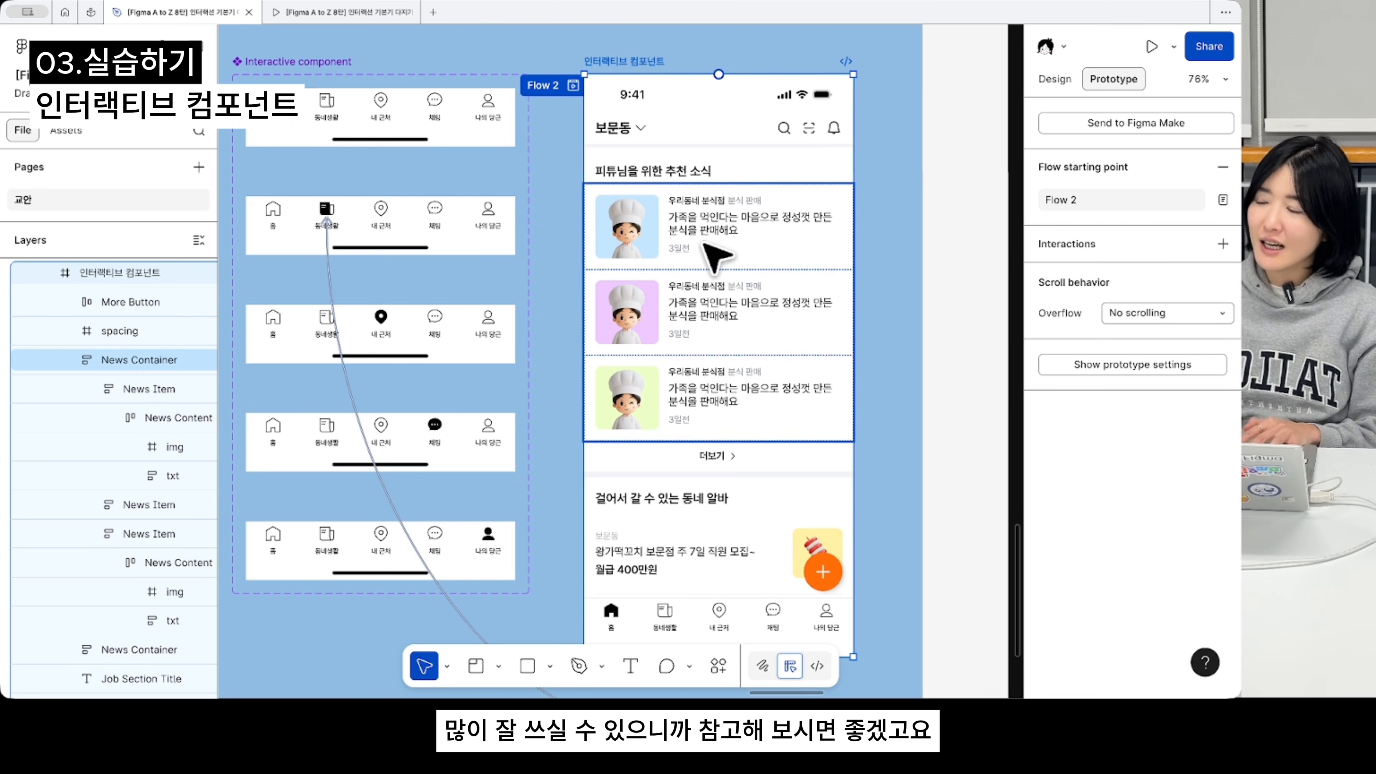
# - Examine the completed example in the 완성예제_스티키 스크롤 section beside the sticky scroll practice area
pyautogui.scroll(-3, 716, 257)
pyautogui.scroll(-3, 716, 257)
pyautogui.scroll(5, 716, 258)
pyautogui.hscroll(5, 717, 257)
pyautogui.scroll(5, 717, 257)
pyautogui.hscroll(4, 716, 257)
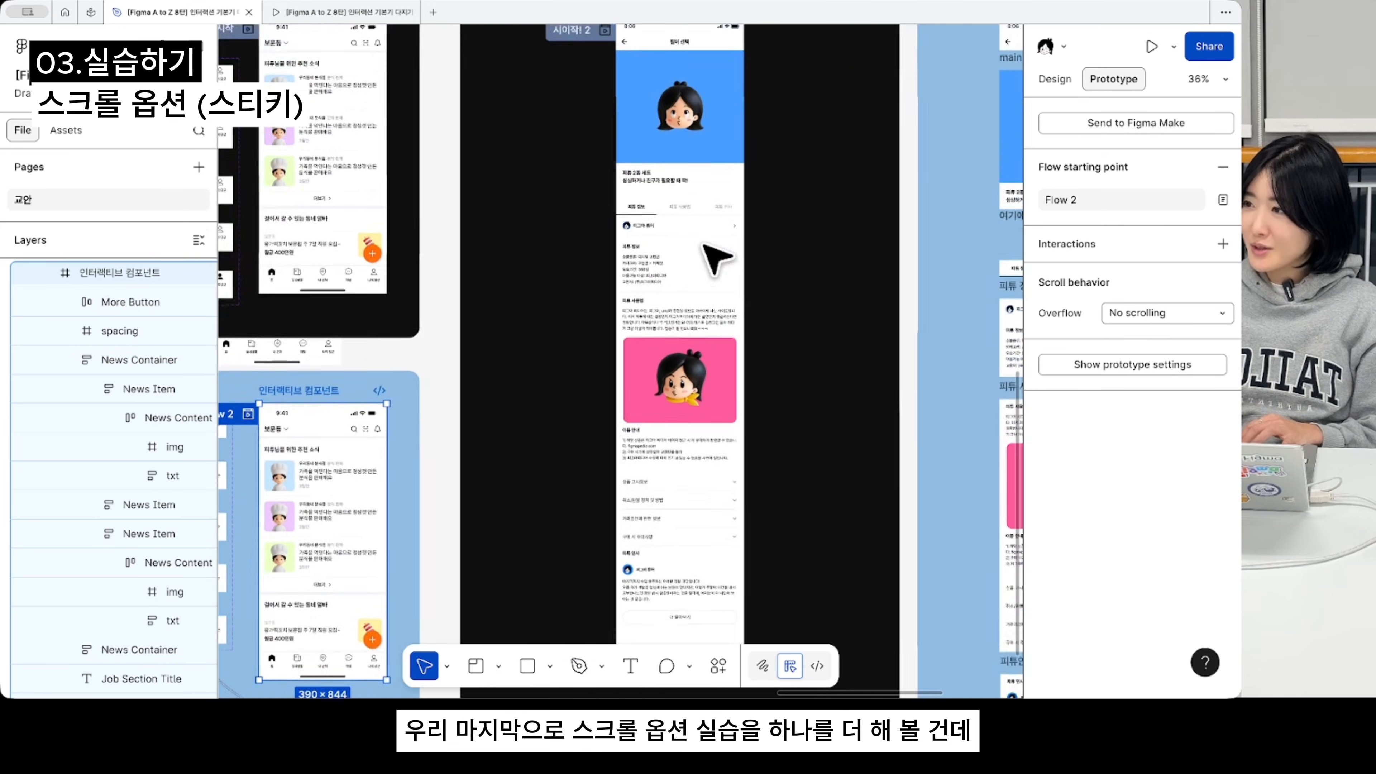
pyautogui.scroll(2, 716, 257)
pyautogui.hscroll(3, 716, 258)
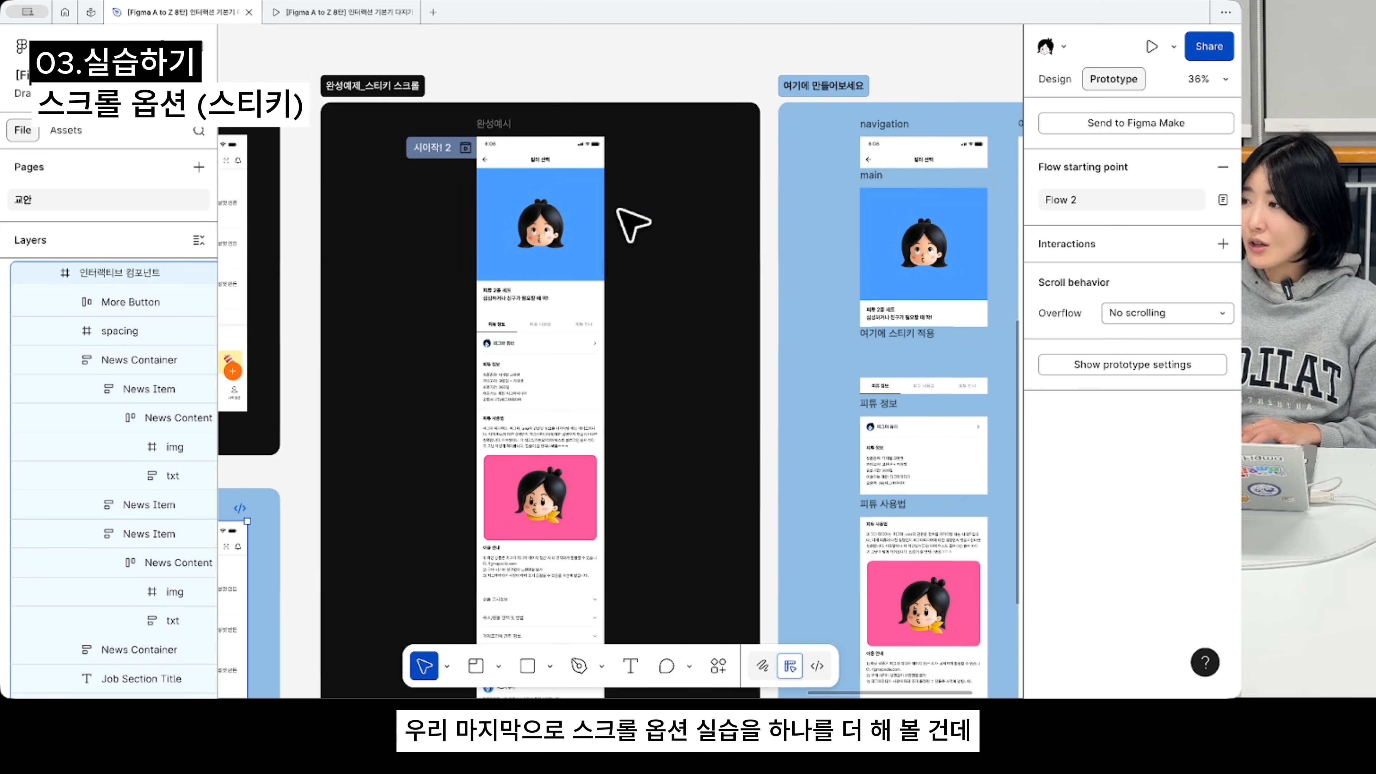
pyautogui.scroll(-1, 475, 213)
pyautogui.hscroll(1, 475, 212)
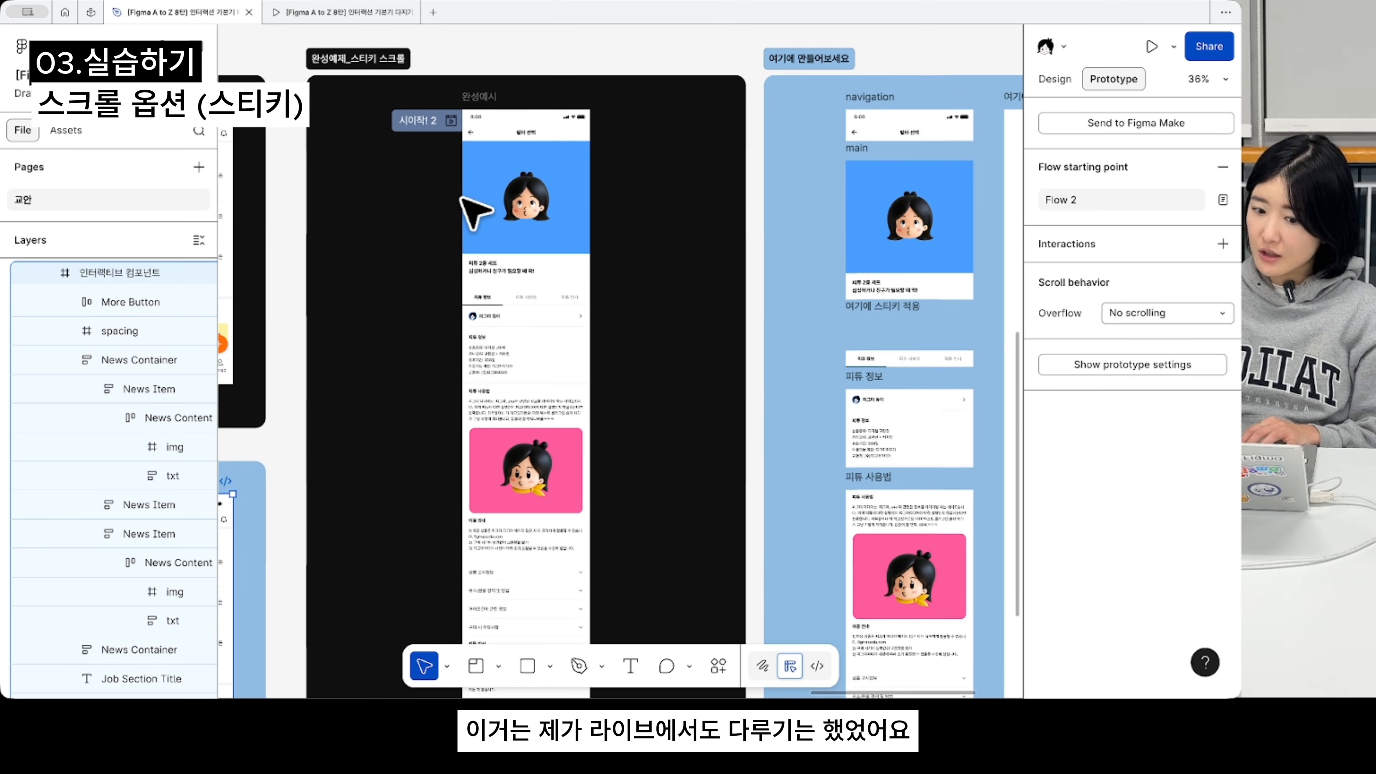
pyautogui.hscroll(-1, 475, 212)
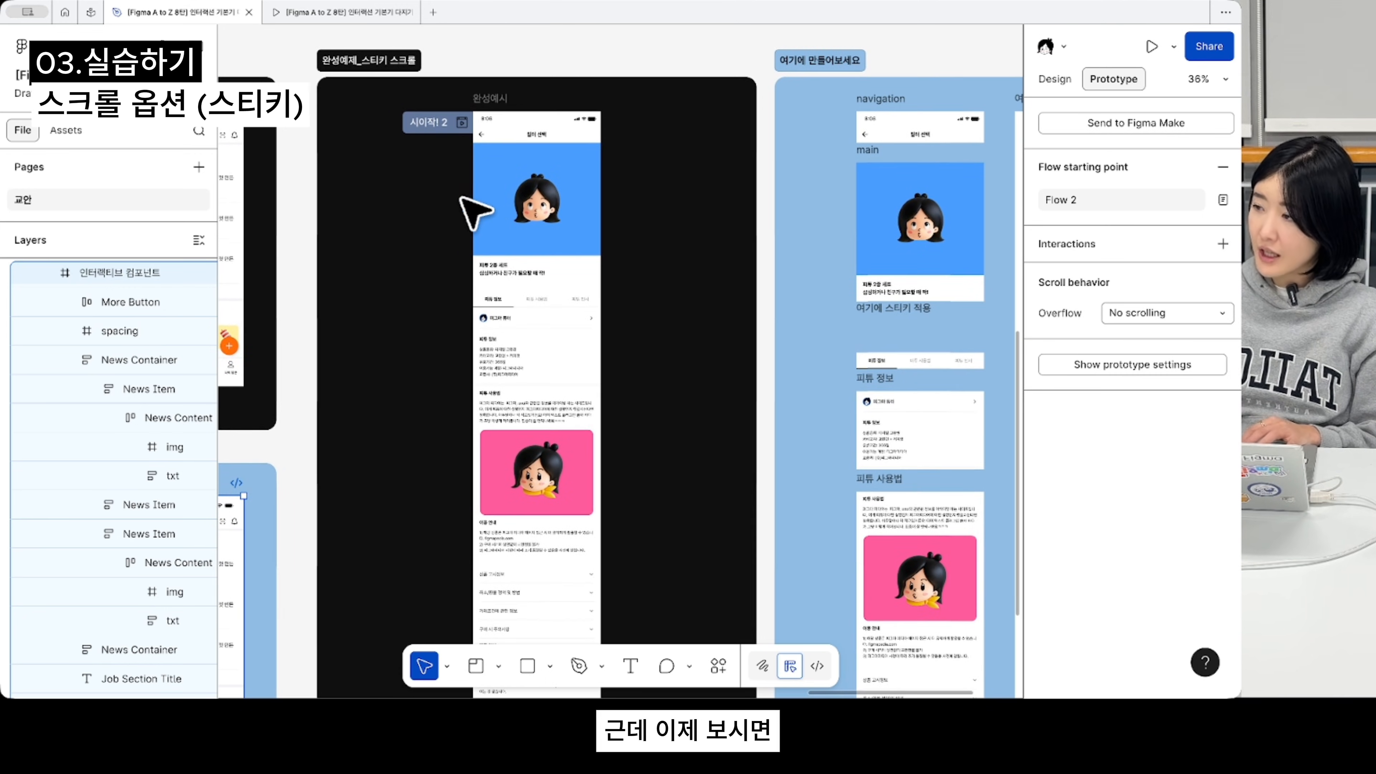
# - Preview the completed sticky scroll example, scroll through the page to check how its tab row behaves, and close the preview
pyautogui.click(461, 121)
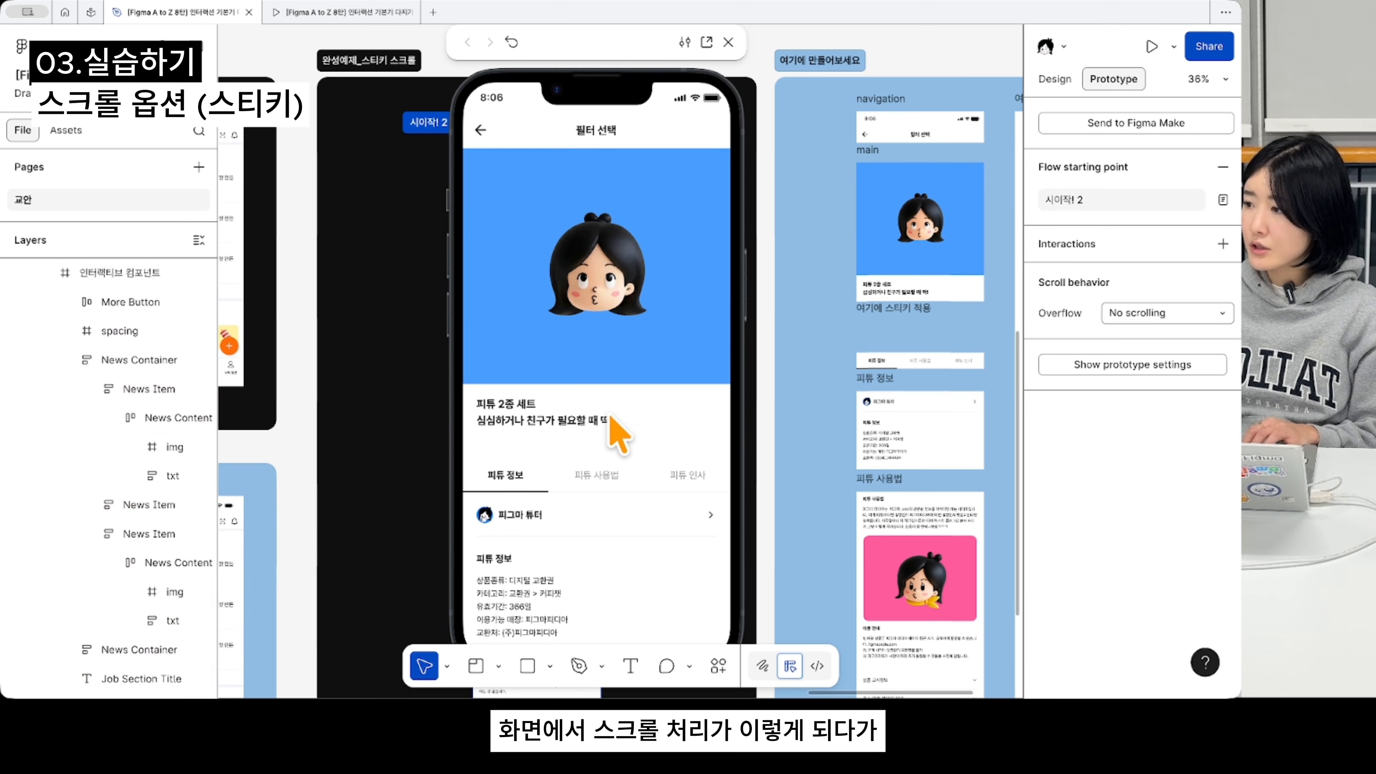
pyautogui.scroll(-5, 617, 433)
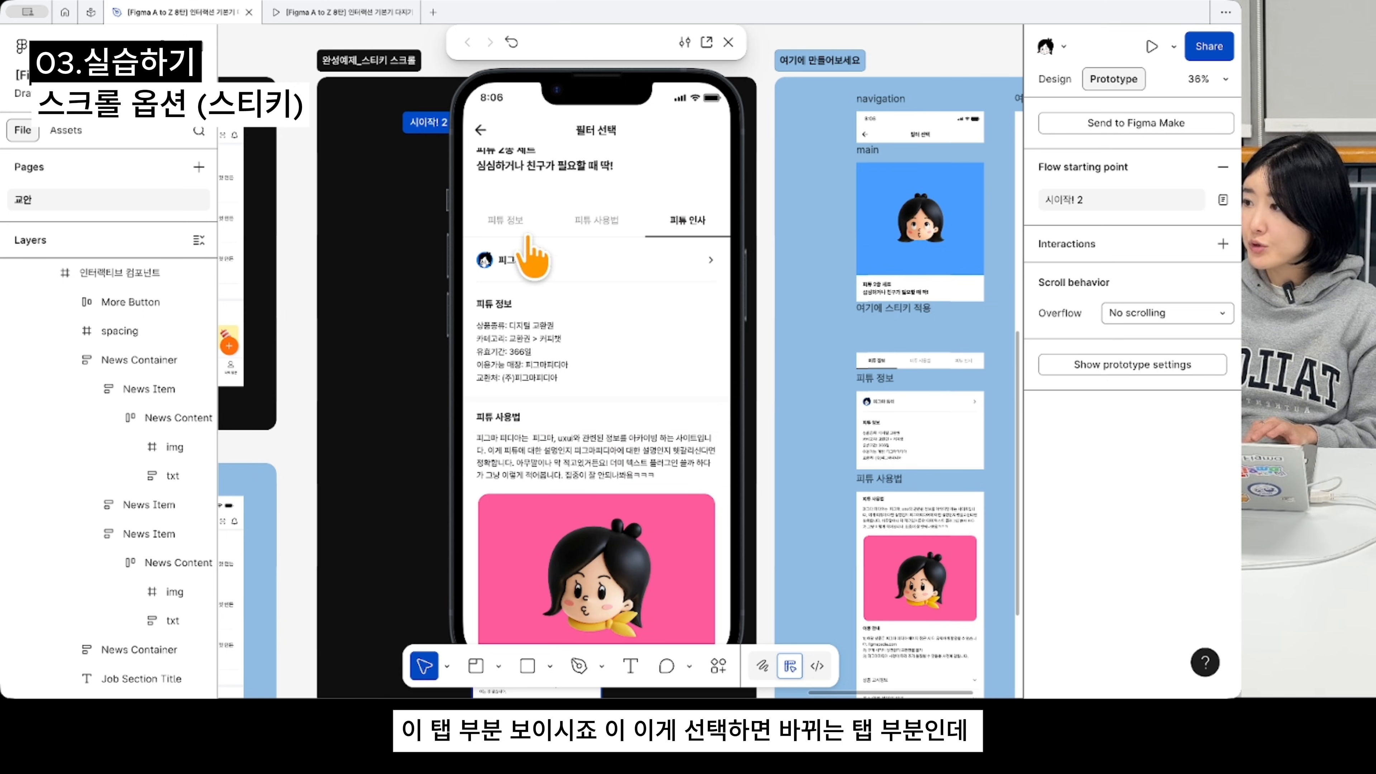
pyautogui.scroll(-3, 644, 404)
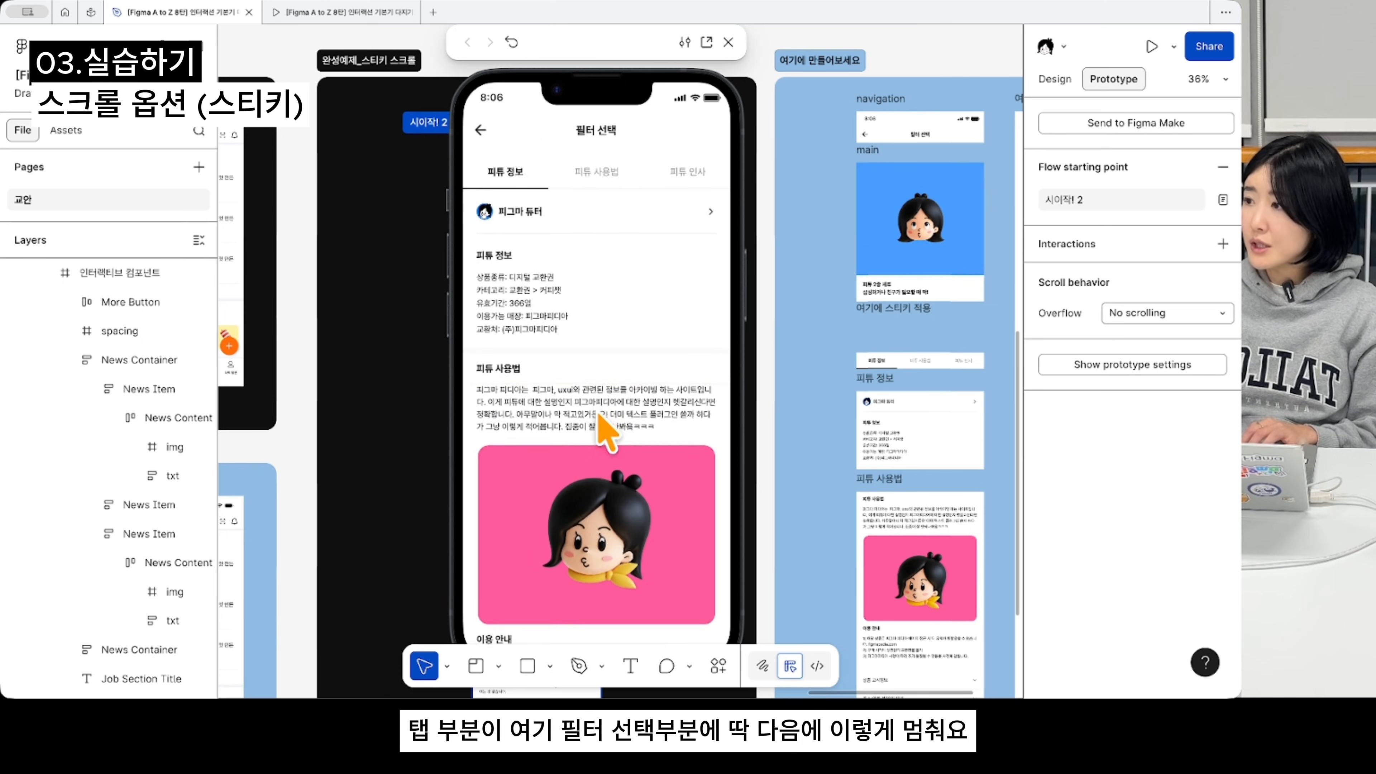
pyautogui.scroll(10, 607, 431)
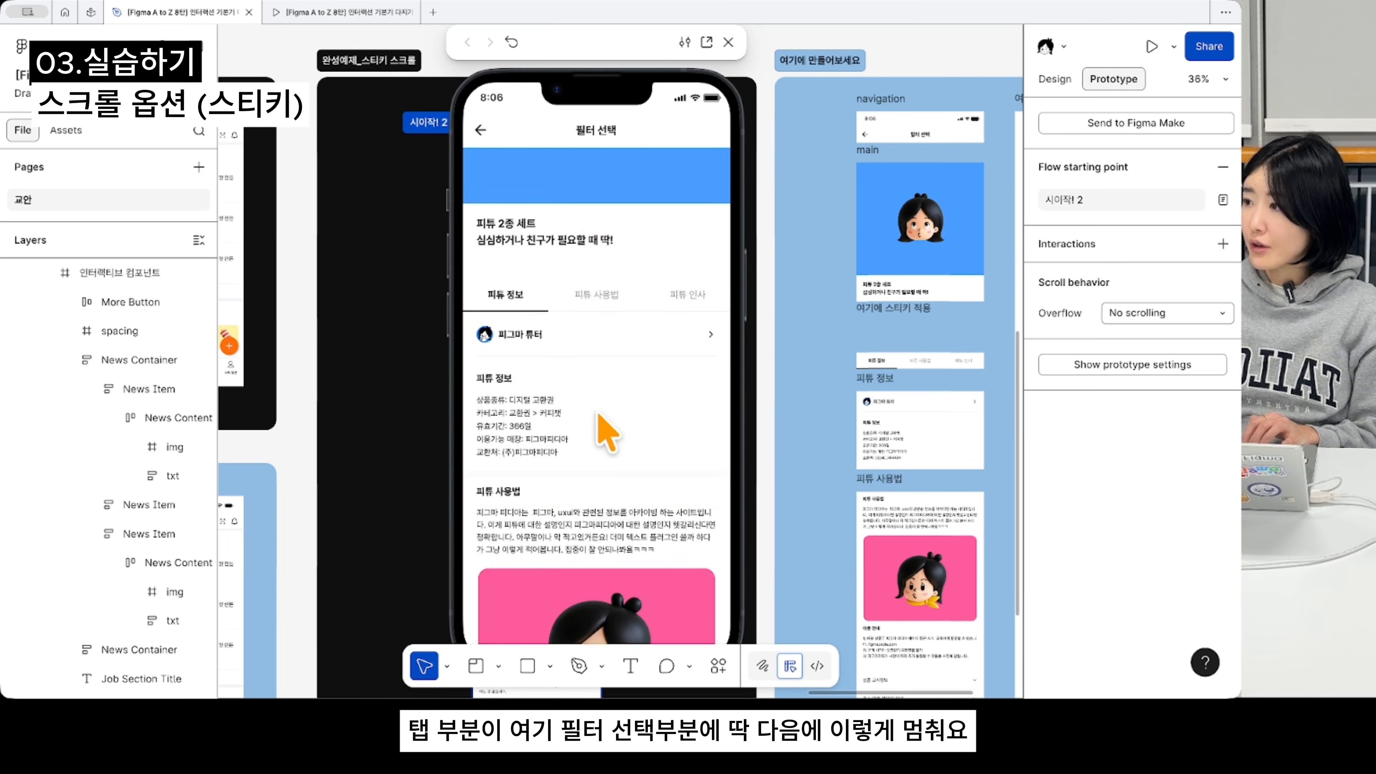
pyautogui.scroll(-6, 607, 433)
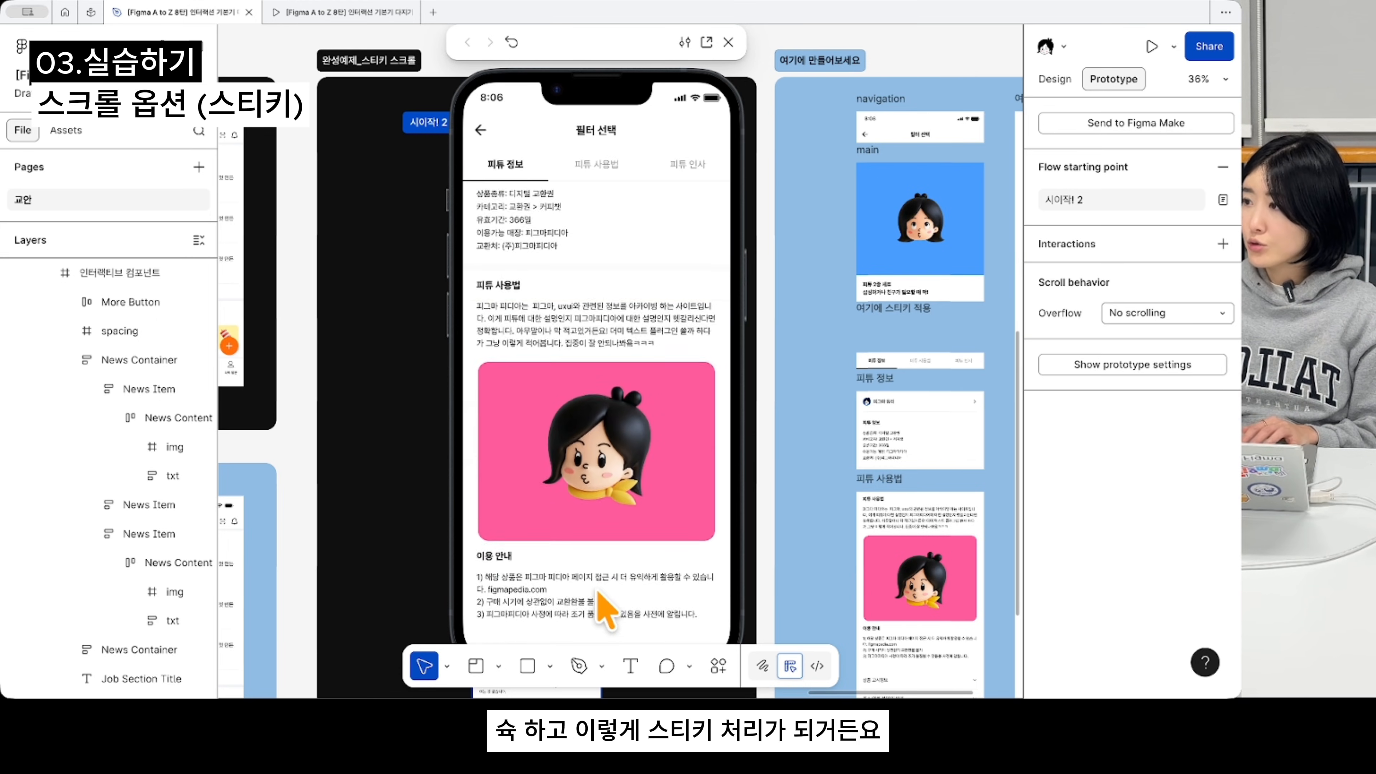
pyautogui.scroll(6, 605, 609)
pyautogui.scroll(-14, 605, 610)
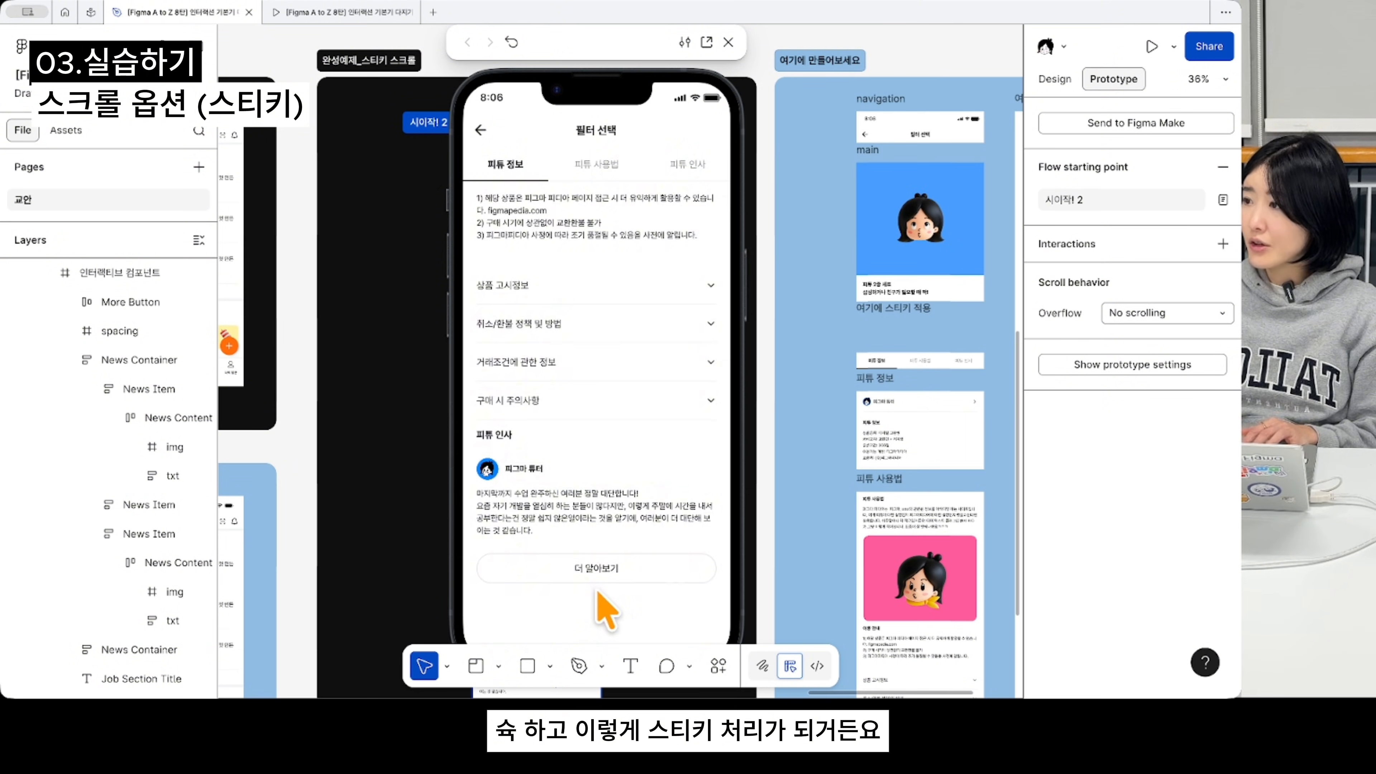
pyautogui.scroll(15, 606, 609)
pyautogui.scroll(2, 606, 610)
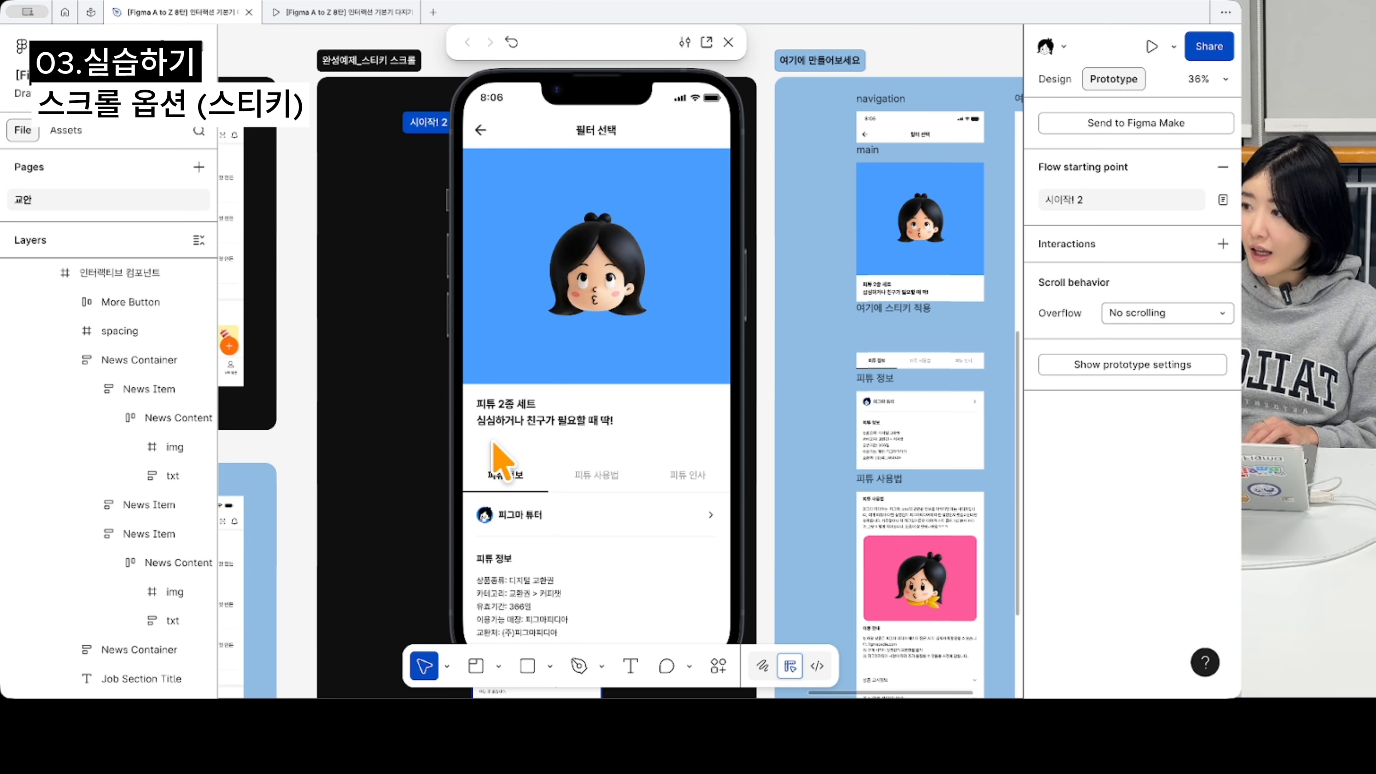
pyautogui.click(727, 43)
# - Examine the source pieces in the 여기에 만들어보세요 section and select the 여기에 스티키 적용 frame to inspect its spacing above the tabs
pyautogui.hscroll(5, 751, 245)
pyautogui.scroll(-2, 751, 246)
pyautogui.hscroll(1, 812, 279)
pyautogui.scroll(1, 812, 279)
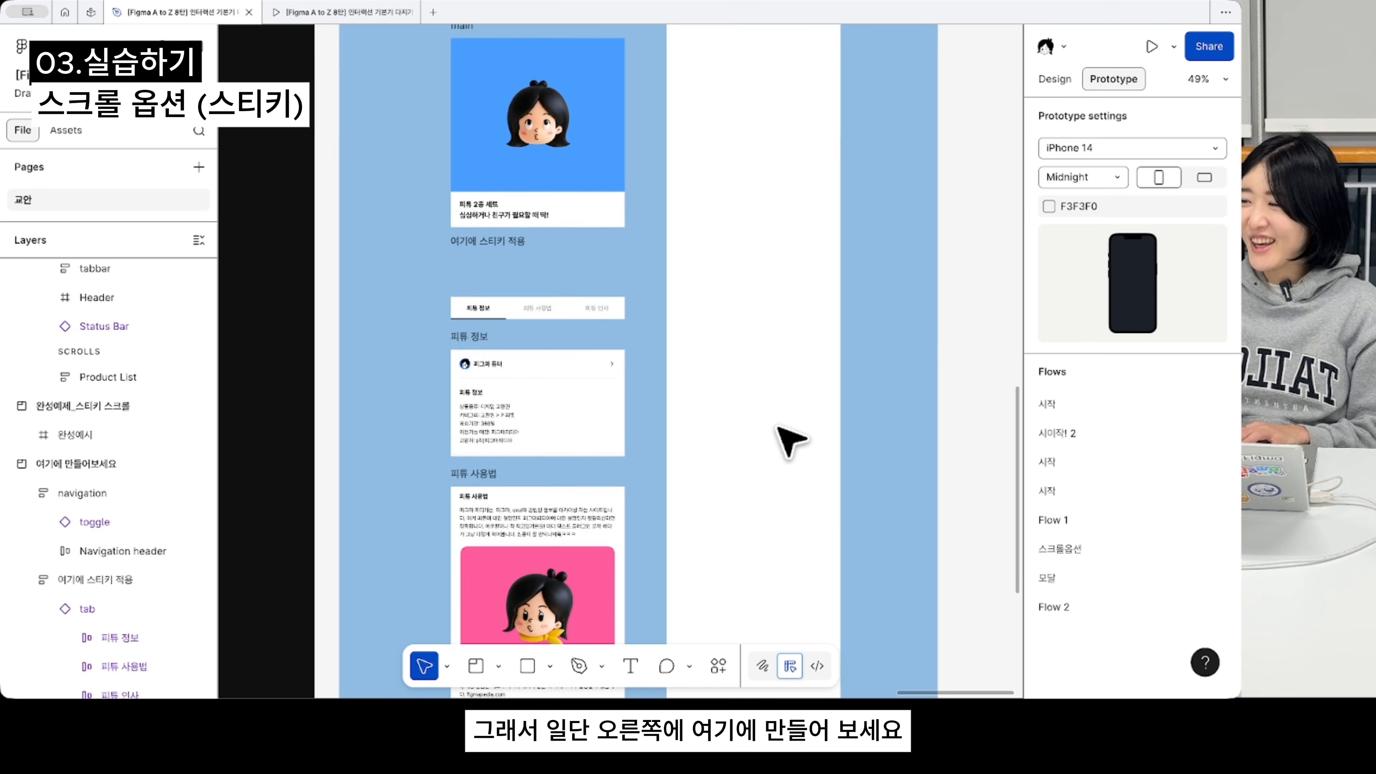
pyautogui.scroll(3, 775, 425)
pyautogui.hscroll(-2, 775, 425)
pyautogui.scroll(-3, 774, 425)
pyautogui.hscroll(1, 663, 347)
pyautogui.scroll(-1, 663, 347)
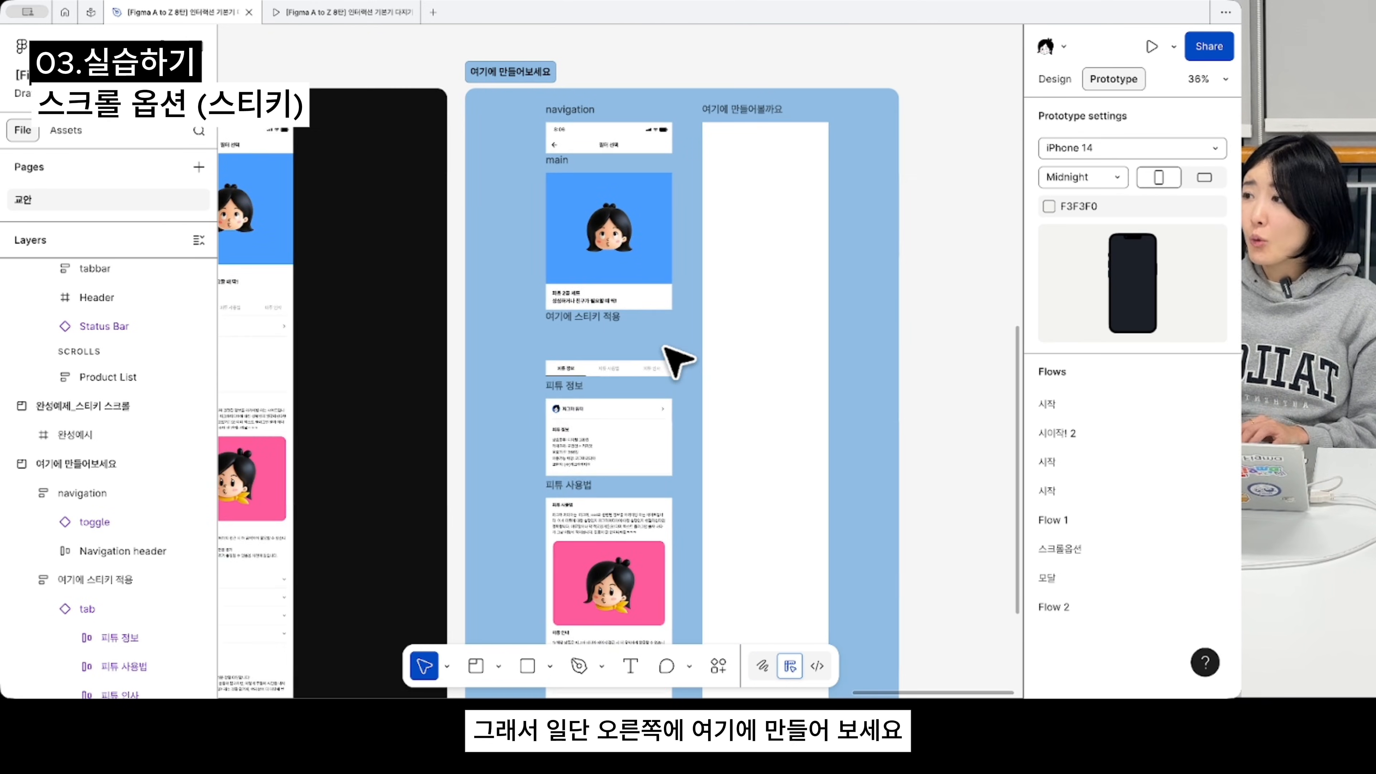
pyautogui.scroll(-1, 669, 360)
pyautogui.hscroll(1, 670, 359)
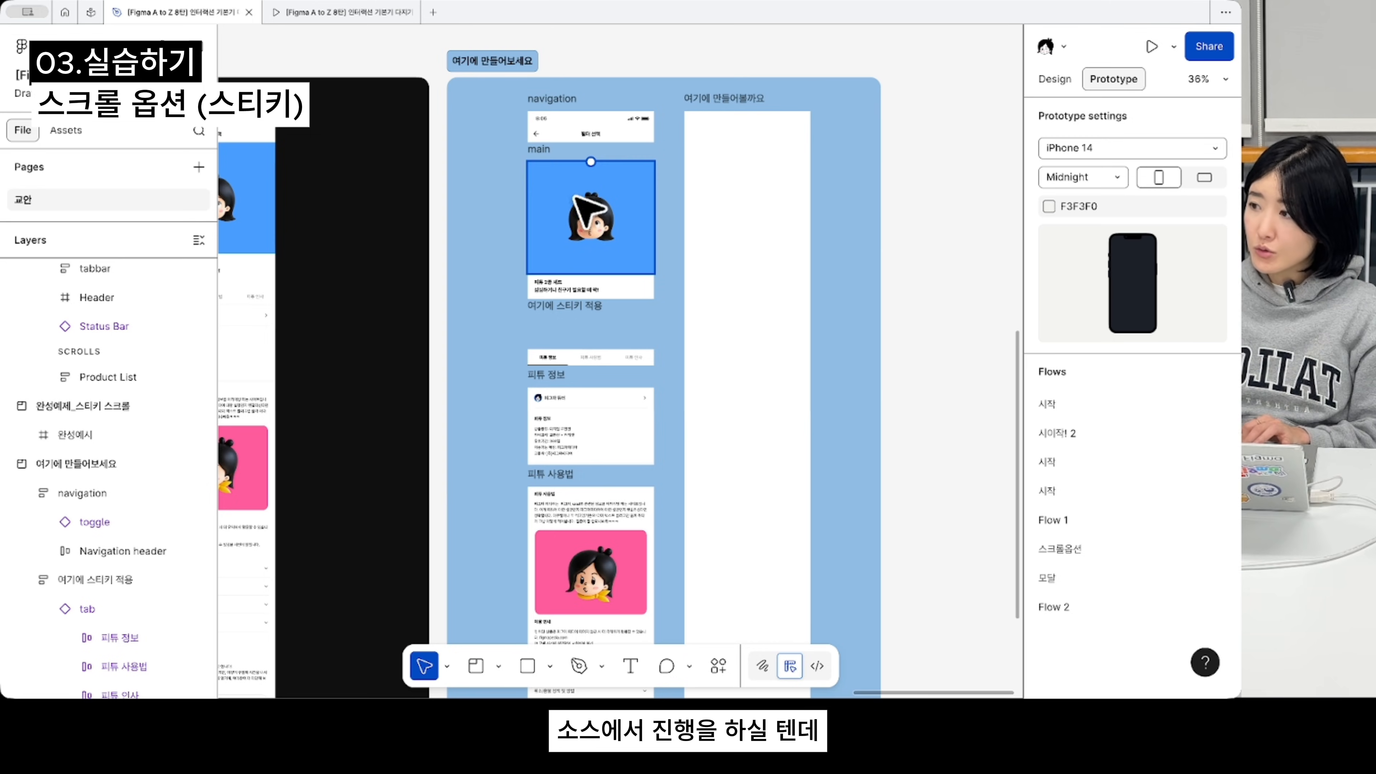
pyautogui.scroll(3, 583, 217)
pyautogui.scroll(3, 569, 264)
pyautogui.hscroll(2, 569, 264)
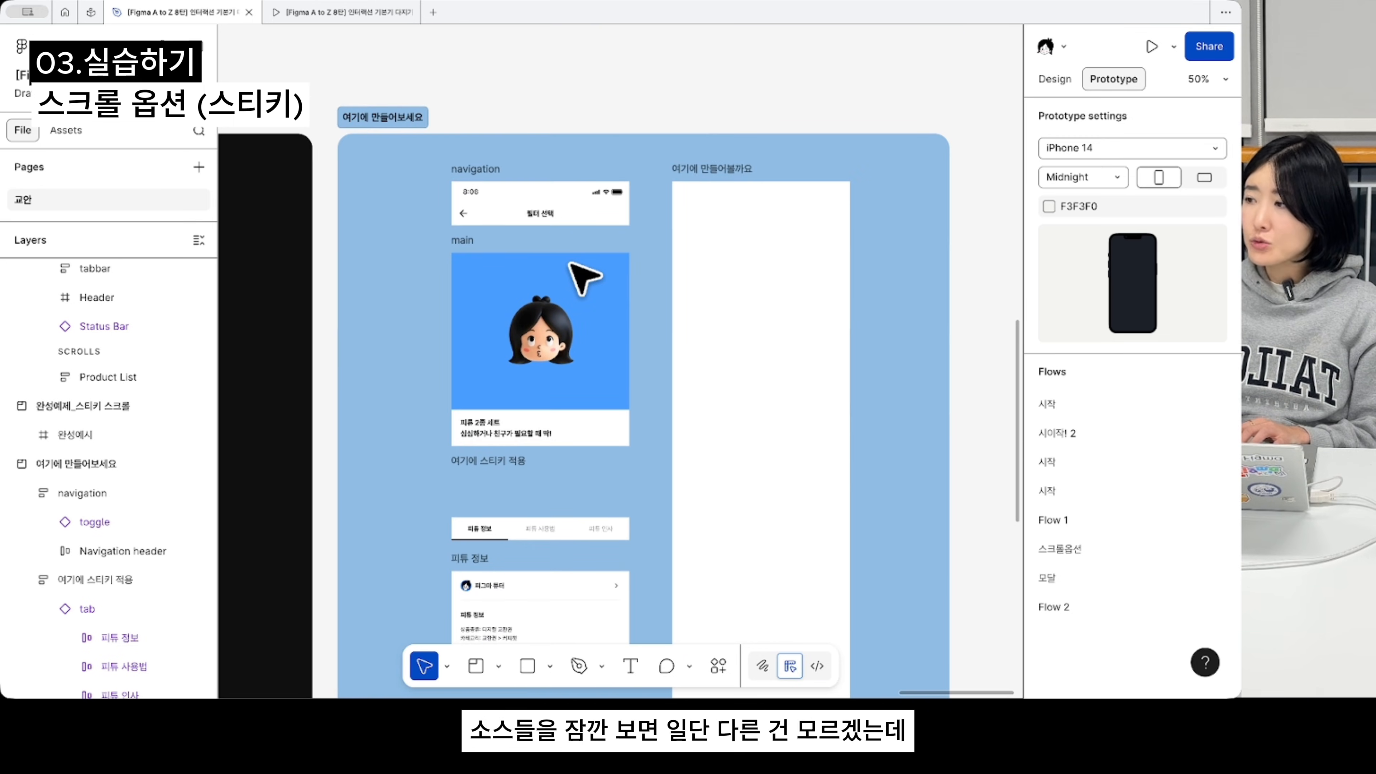
pyautogui.scroll(1, 571, 266)
pyautogui.scroll(-4, 575, 268)
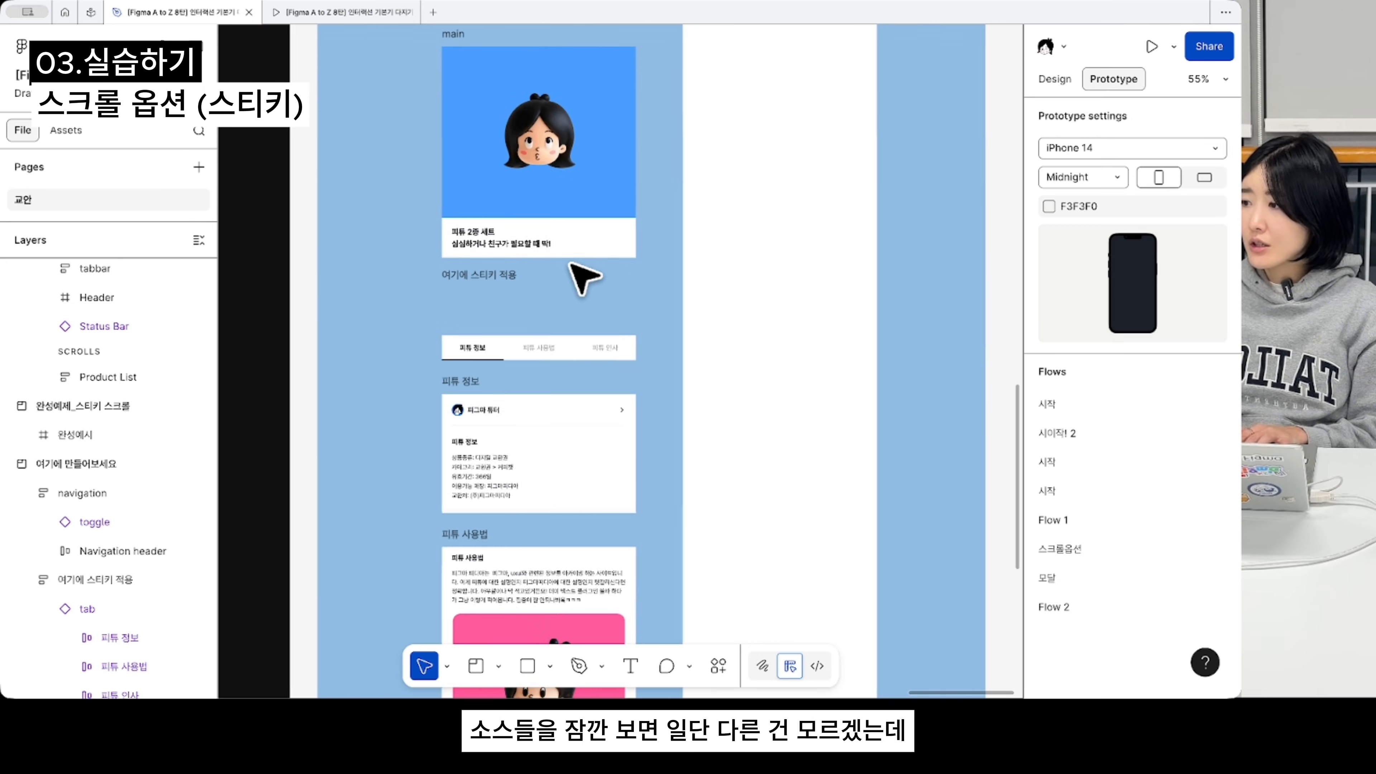
pyautogui.scroll(5, 515, 313)
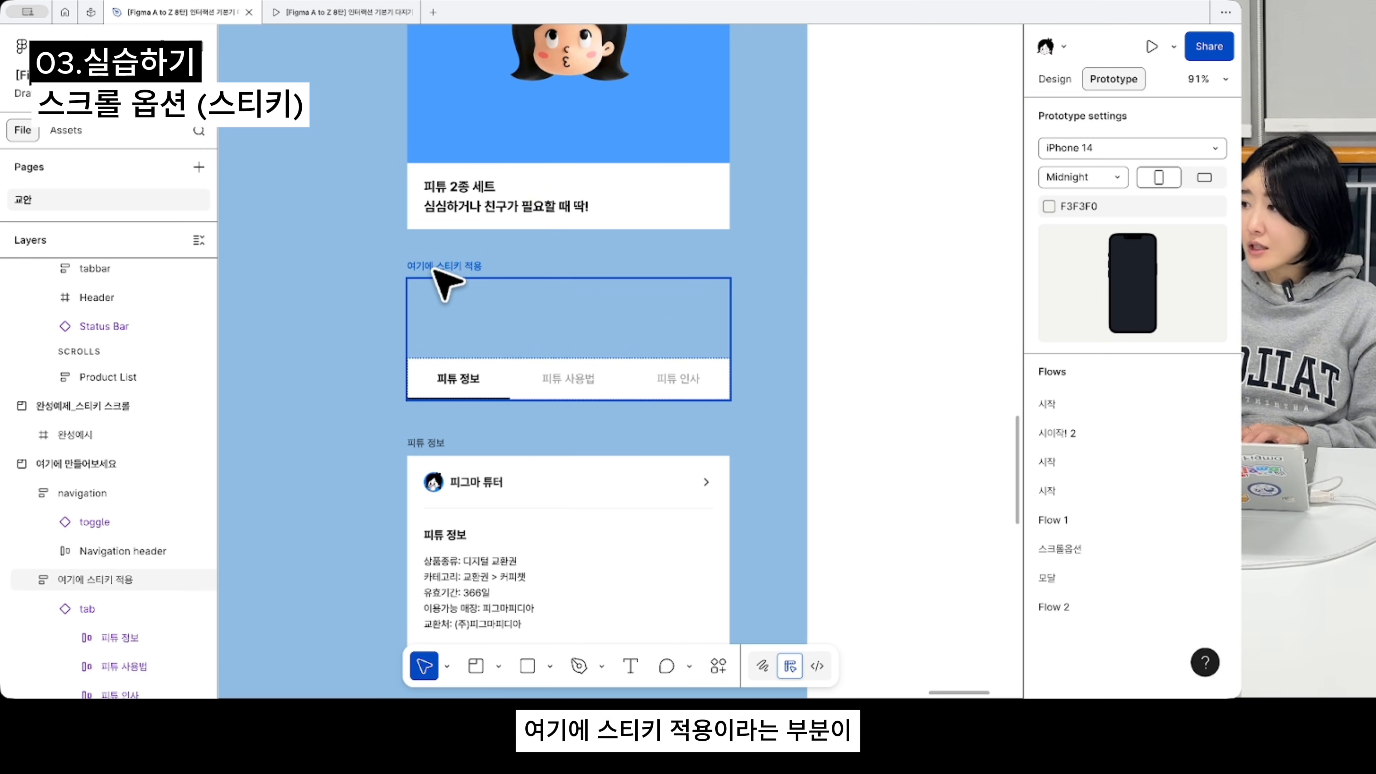
pyautogui.click(497, 301)
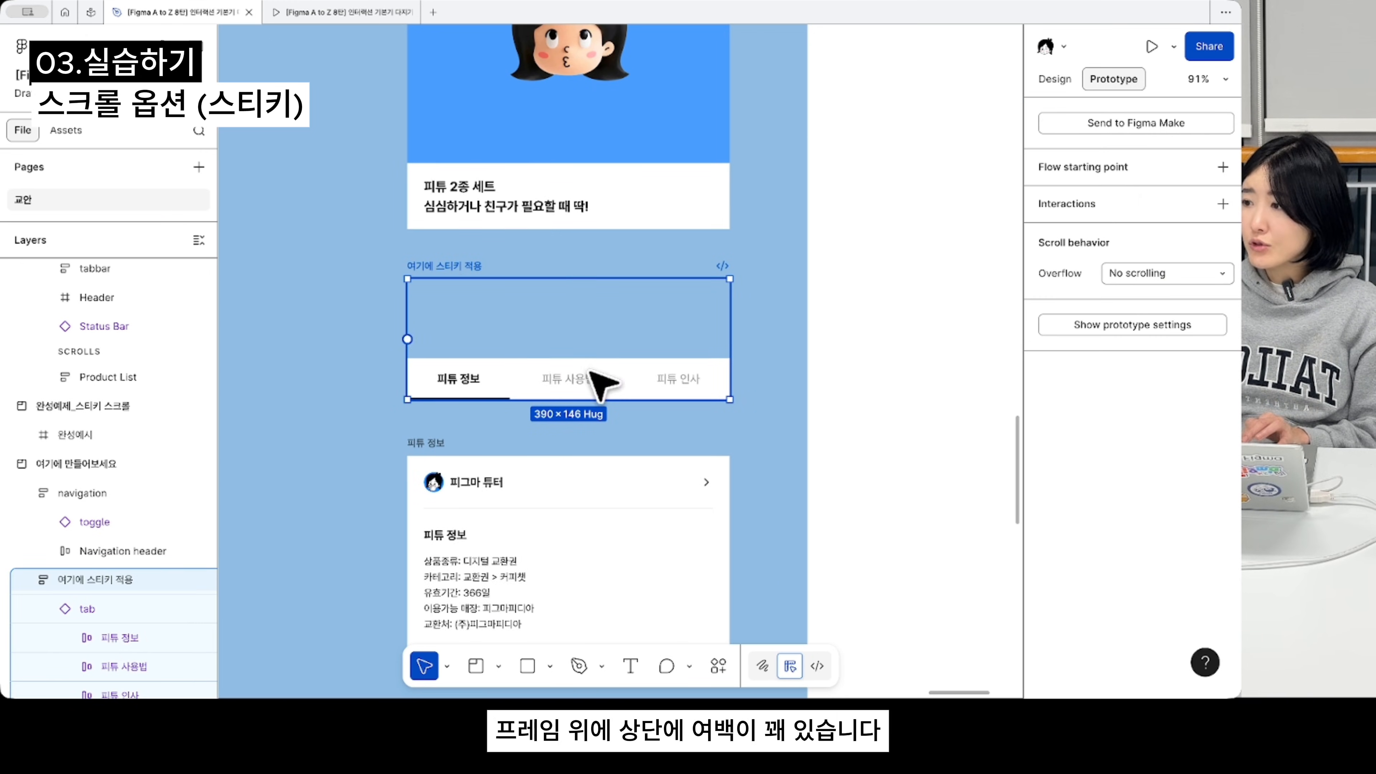
# - Examine the empty space above the tabs in the 여기에 스티키 적용 frame and compare it with the 여기에 만들어볼까요 target frame
pyautogui.click(568, 376)
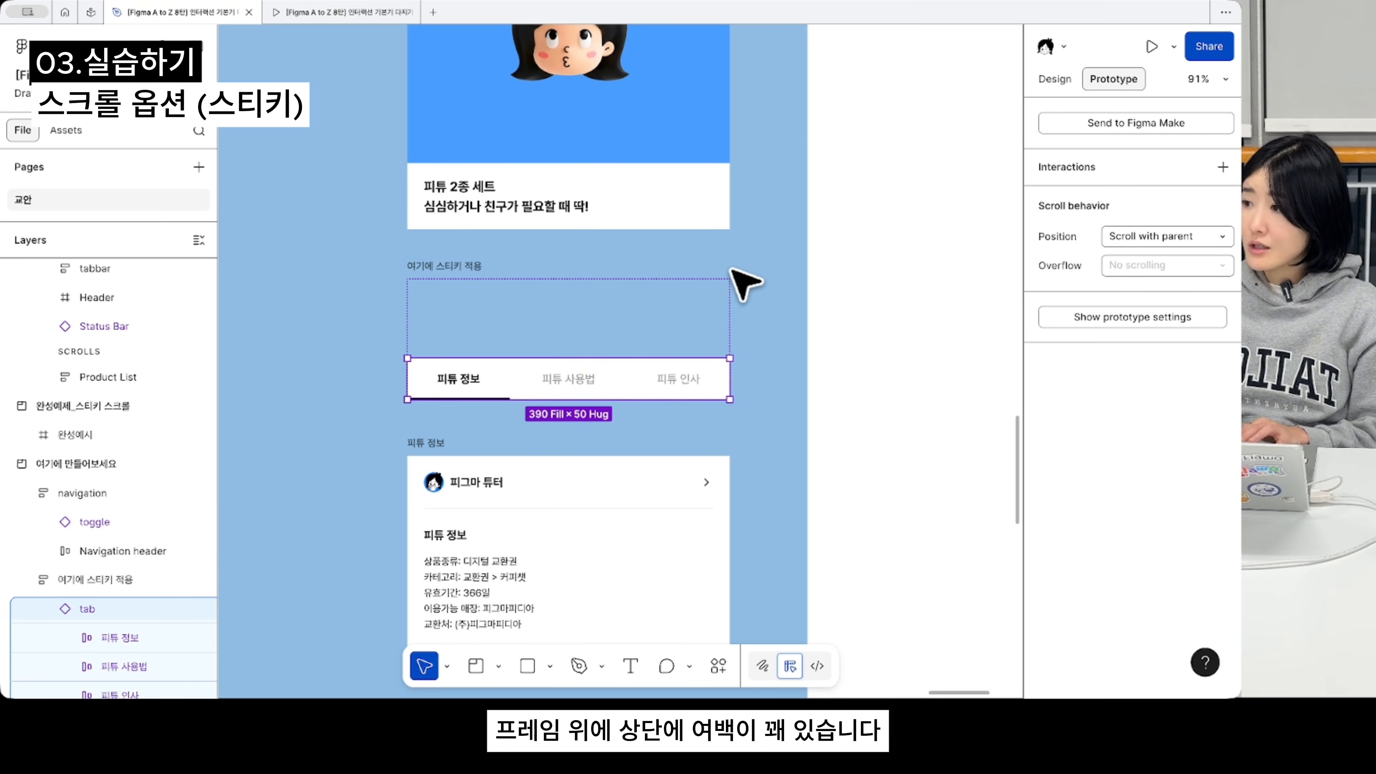
pyautogui.press('alt')
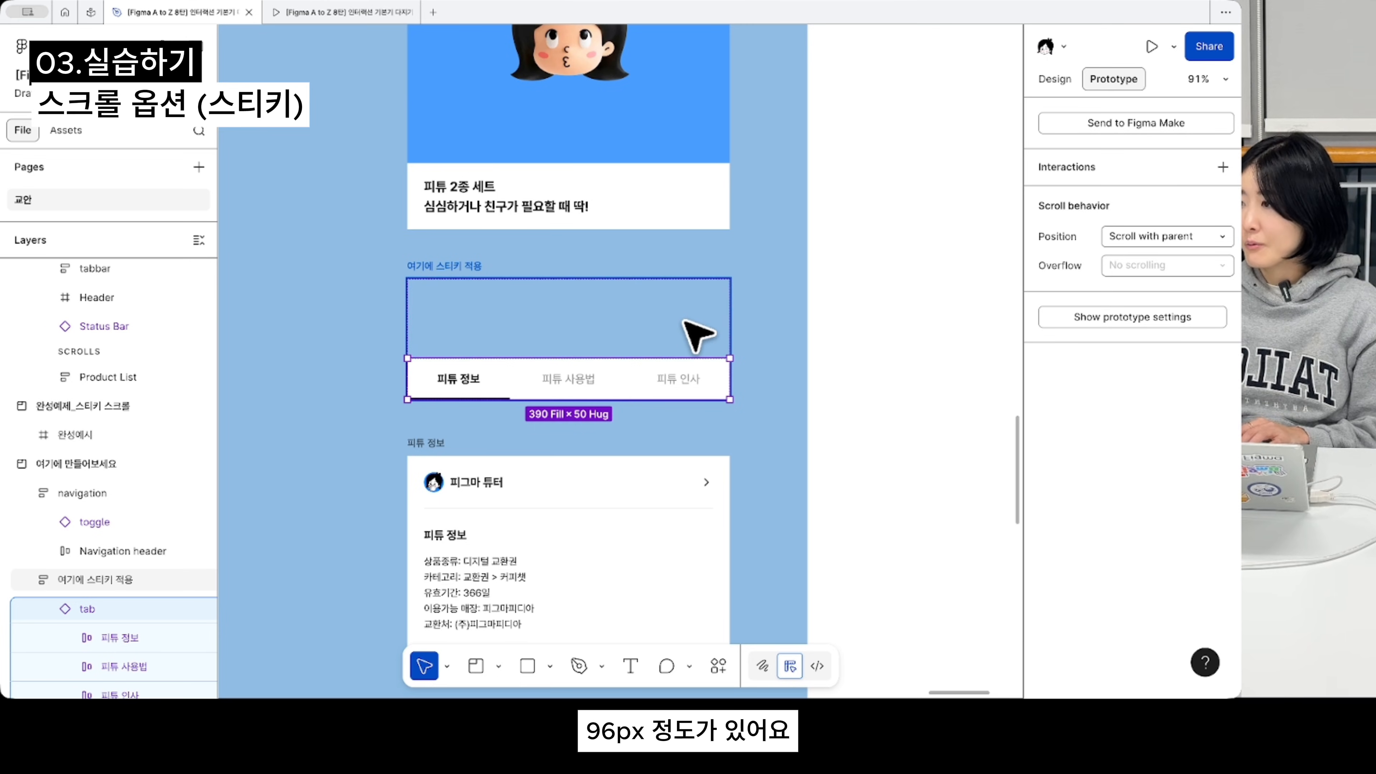
pyautogui.click(684, 321)
pyautogui.scroll(10, 476, 347)
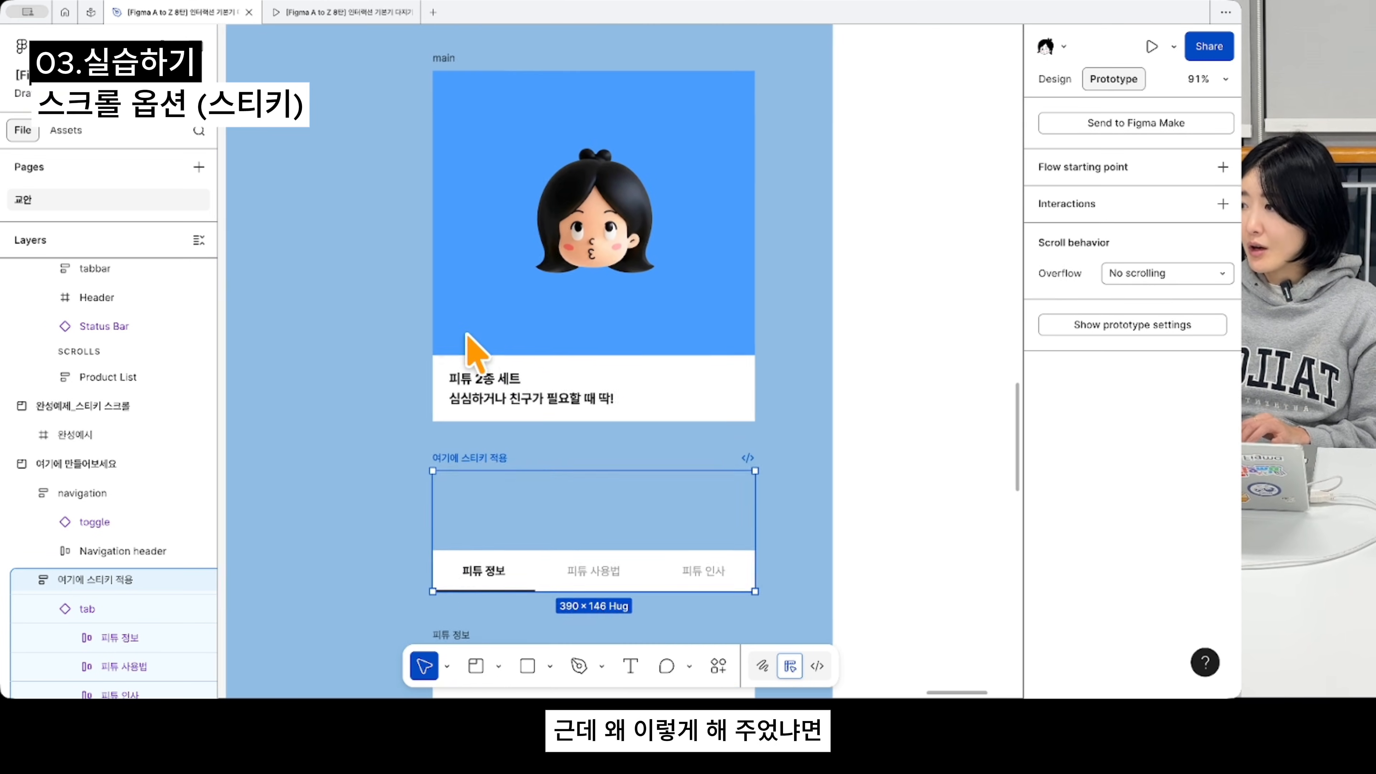
pyautogui.scroll(-3, 476, 349)
pyautogui.hscroll(4, 477, 349)
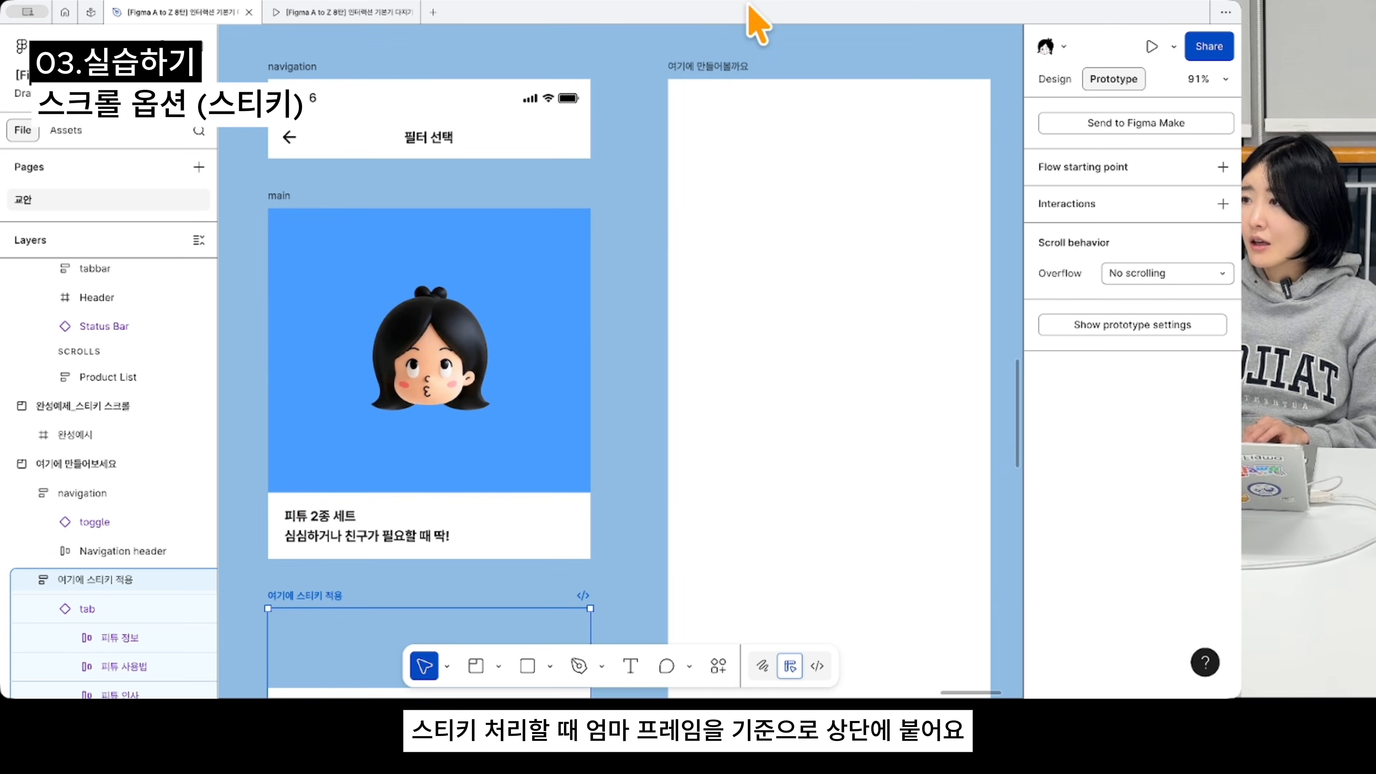
pyautogui.click(708, 66)
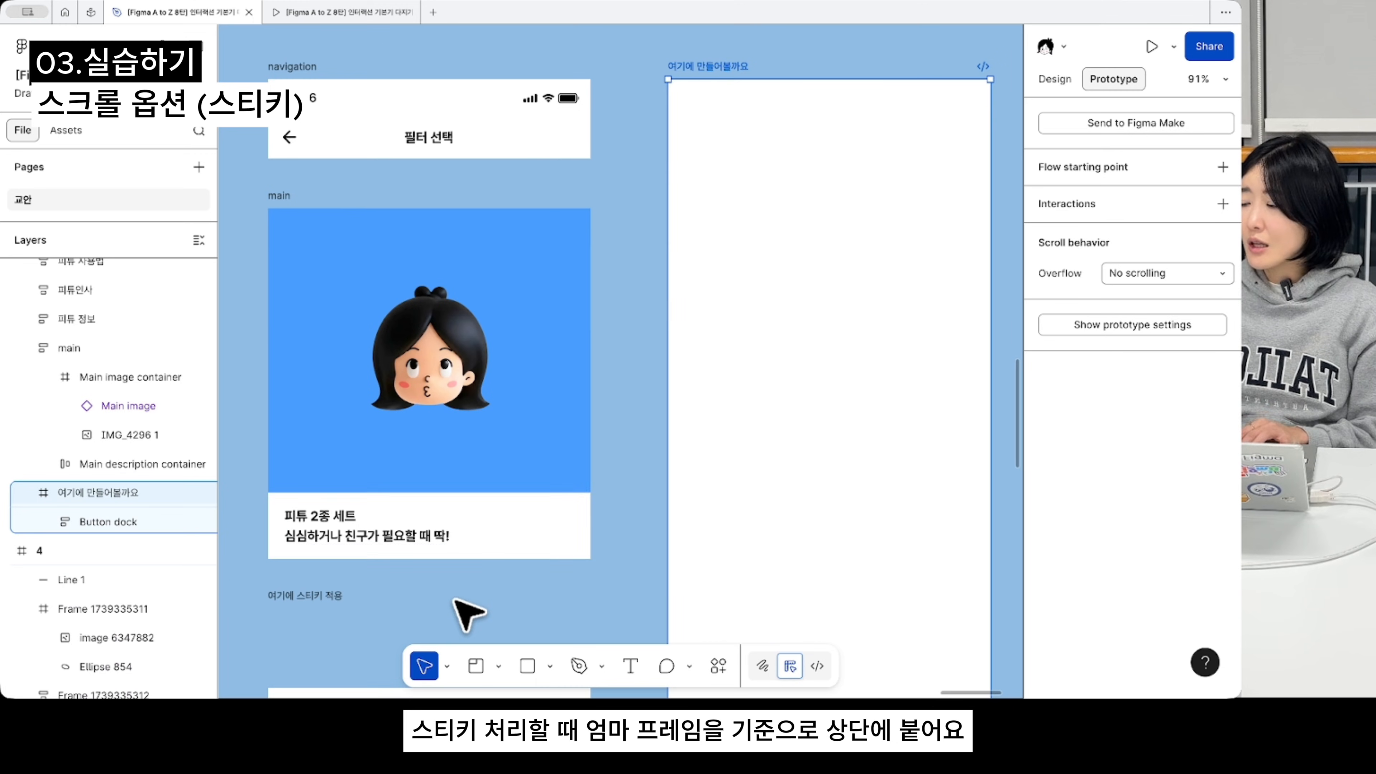
pyautogui.scroll(-3, 455, 644)
pyautogui.click(302, 501)
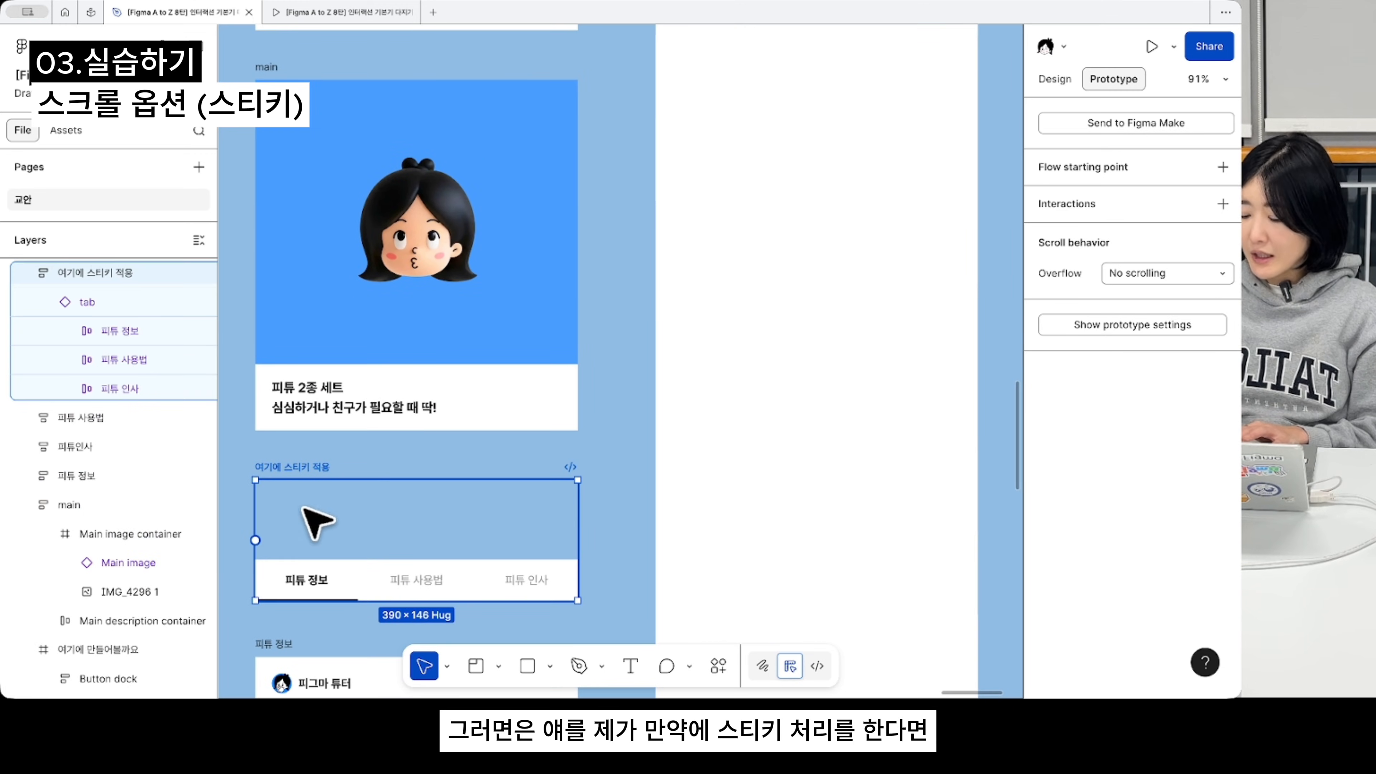
# - Place a trial copy of the 여기에 스티키 적용 frame in 여기에 만들어볼까요, shifted up until its tabs meet the target's upper edge
pyautogui.moveTo(668, 289); pyautogui.dragTo(763, 242)
pyautogui.scroll(2, 759, 246)
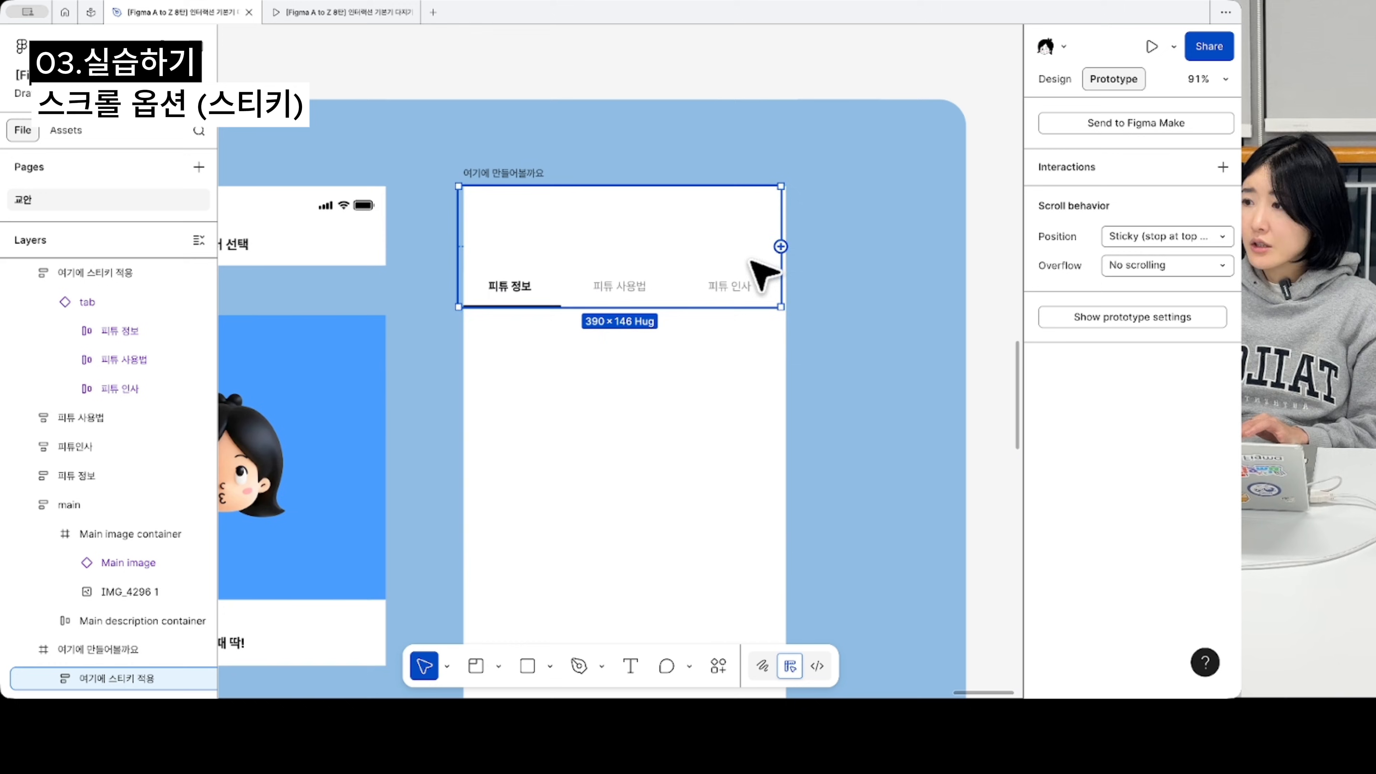
pyautogui.moveTo(724, 227); pyautogui.dragTo(739, 186)
pyautogui.scroll(-1, 679, 298)
pyautogui.scroll(-1, 679, 299)
pyautogui.hscroll(-1, 679, 300)
pyautogui.hscroll(-3, 694, 312)
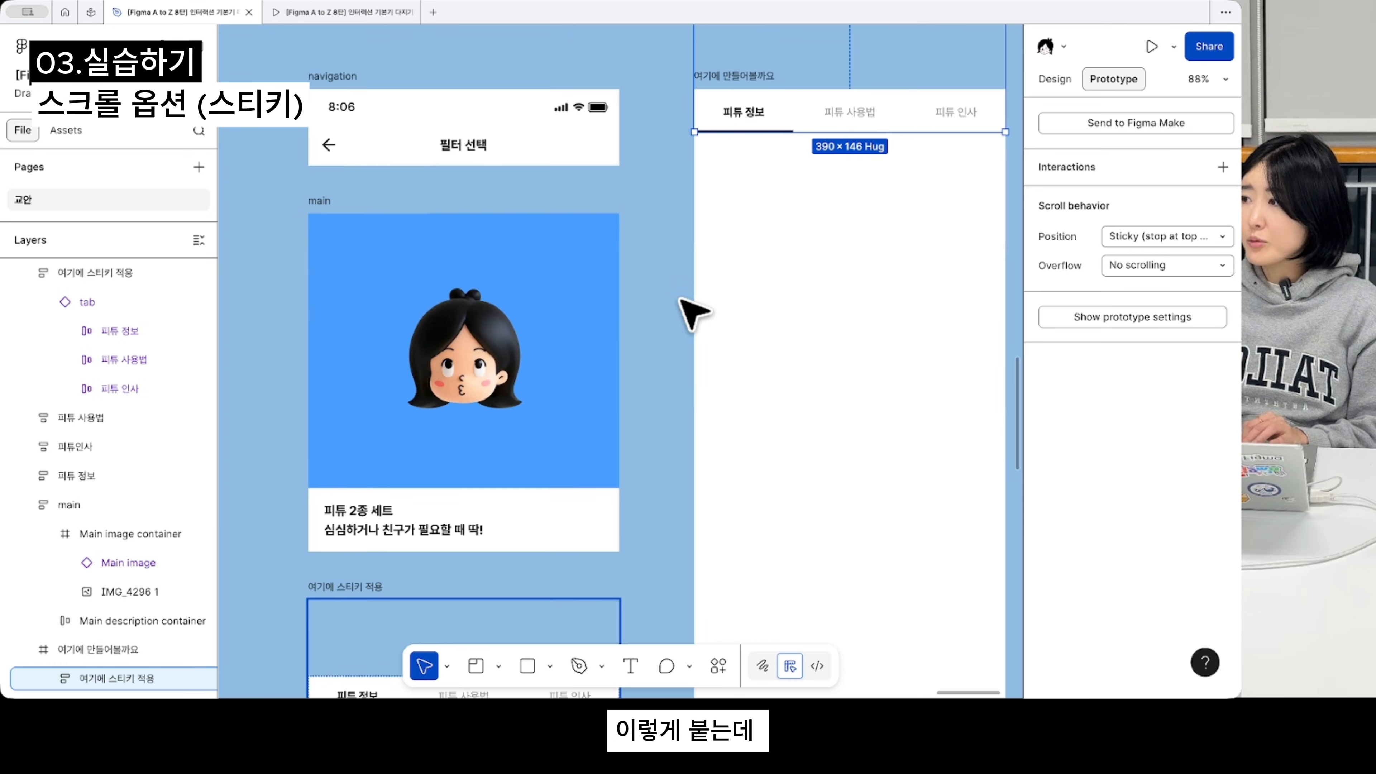
# - Place a trial copy of the navigation frame at the top of 여기에 만들어볼까요 and send it behind the tabs
pyautogui.click(379, 111)
pyautogui.moveTo(428, 121); pyautogui.dragTo(797, 154)
pyautogui.hotkey('shift', 'Right')
pyautogui.hotkey('shift', 'Up')
pyautogui.press('Left')
pyautogui.press('Left')
pyautogui.press('Left')
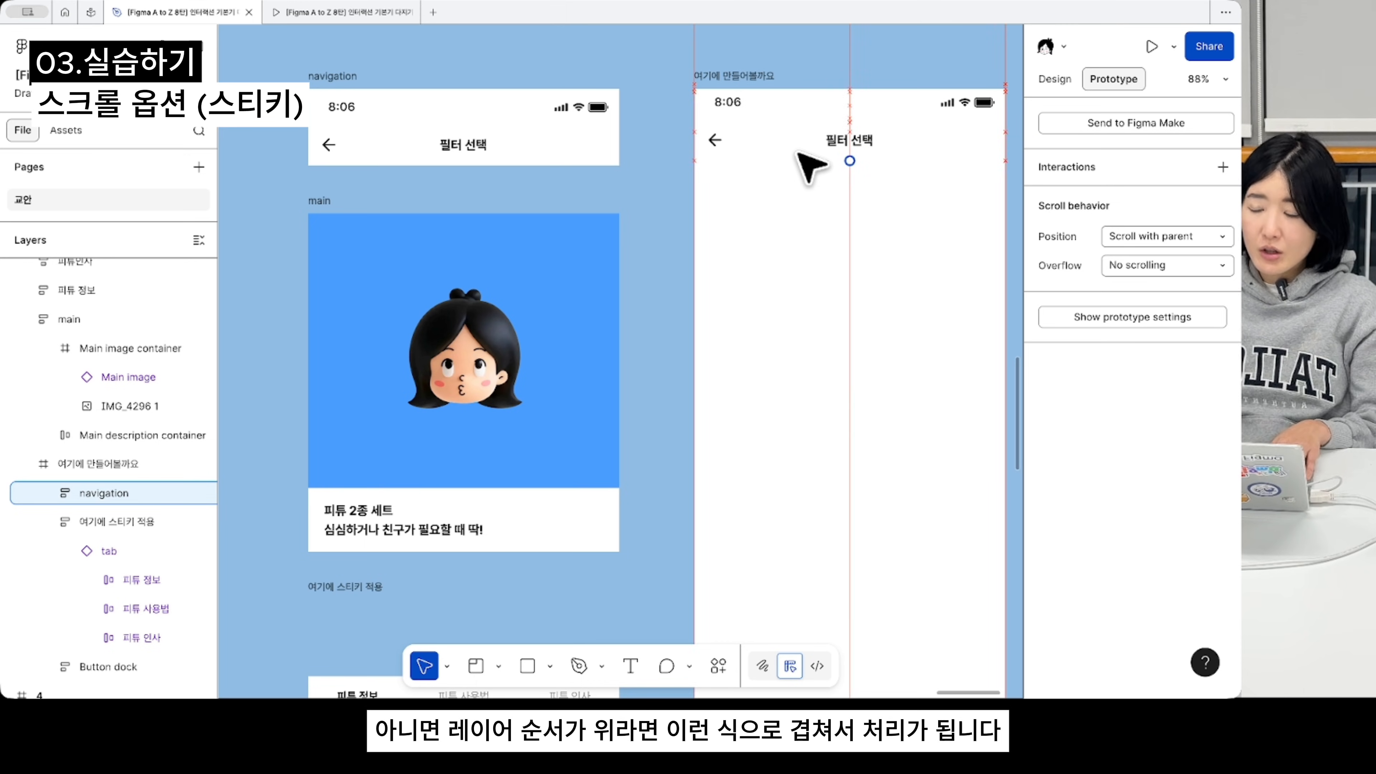
pyautogui.press('alt+super+bracketleft')
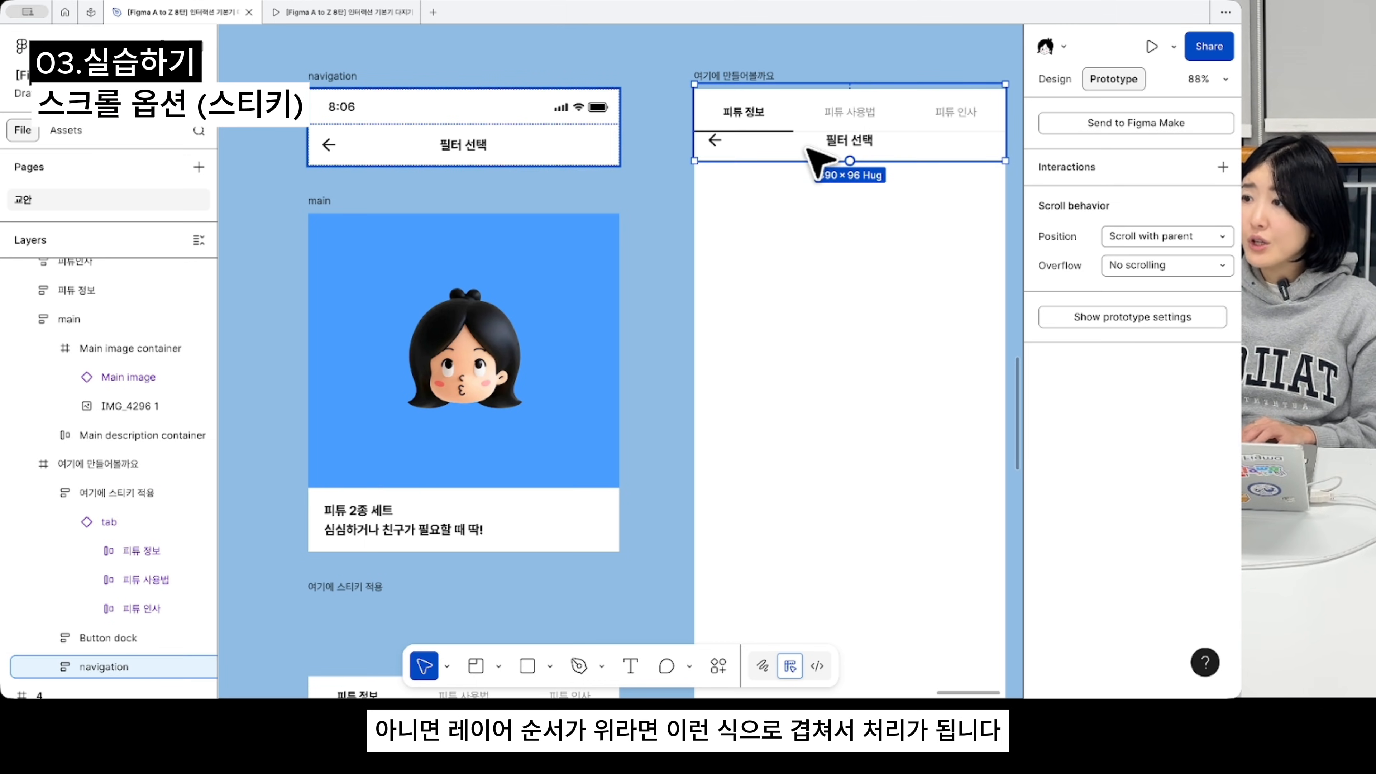
pyautogui.scroll(3, 837, 144)
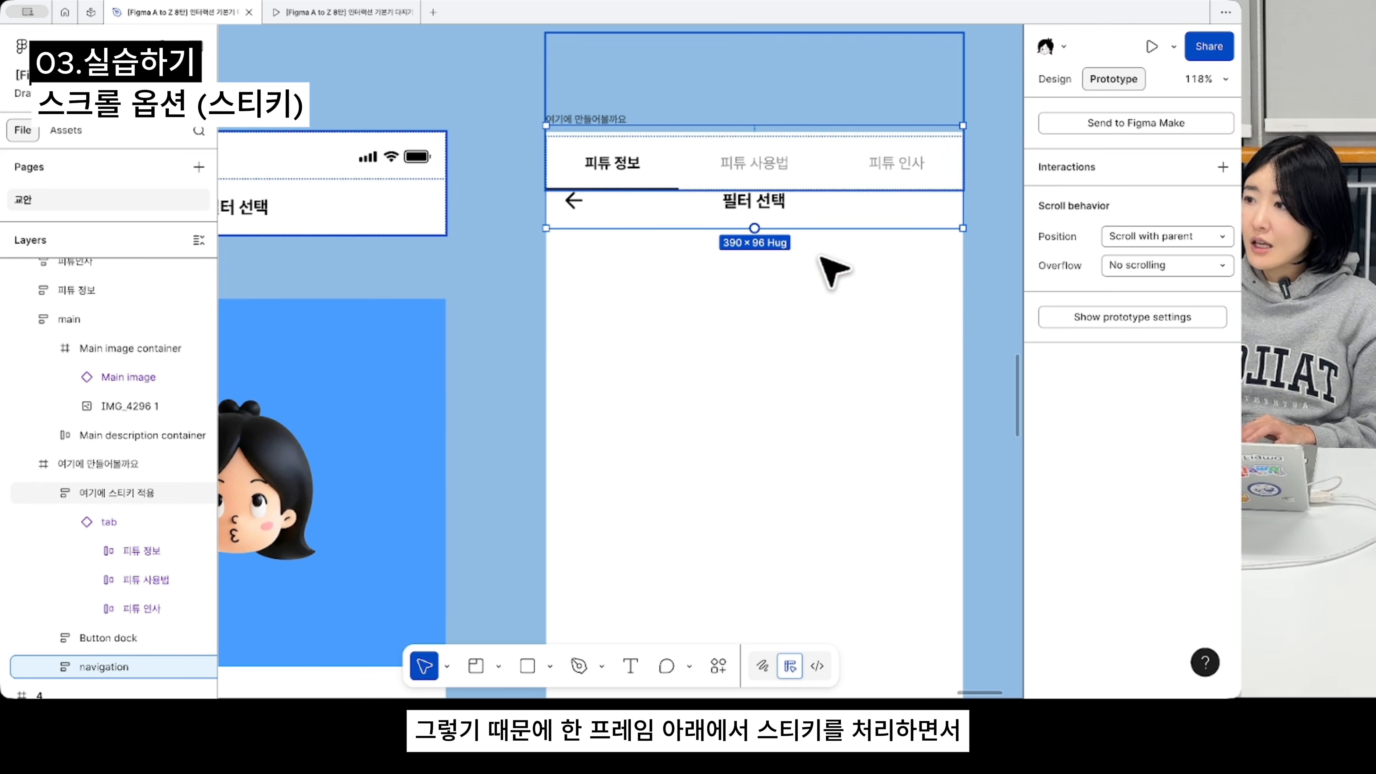
# - Move the trial tab frame directly below the navigation copy and remove both trial copies from 여기에 만들어볼까요
pyautogui.click(828, 139)
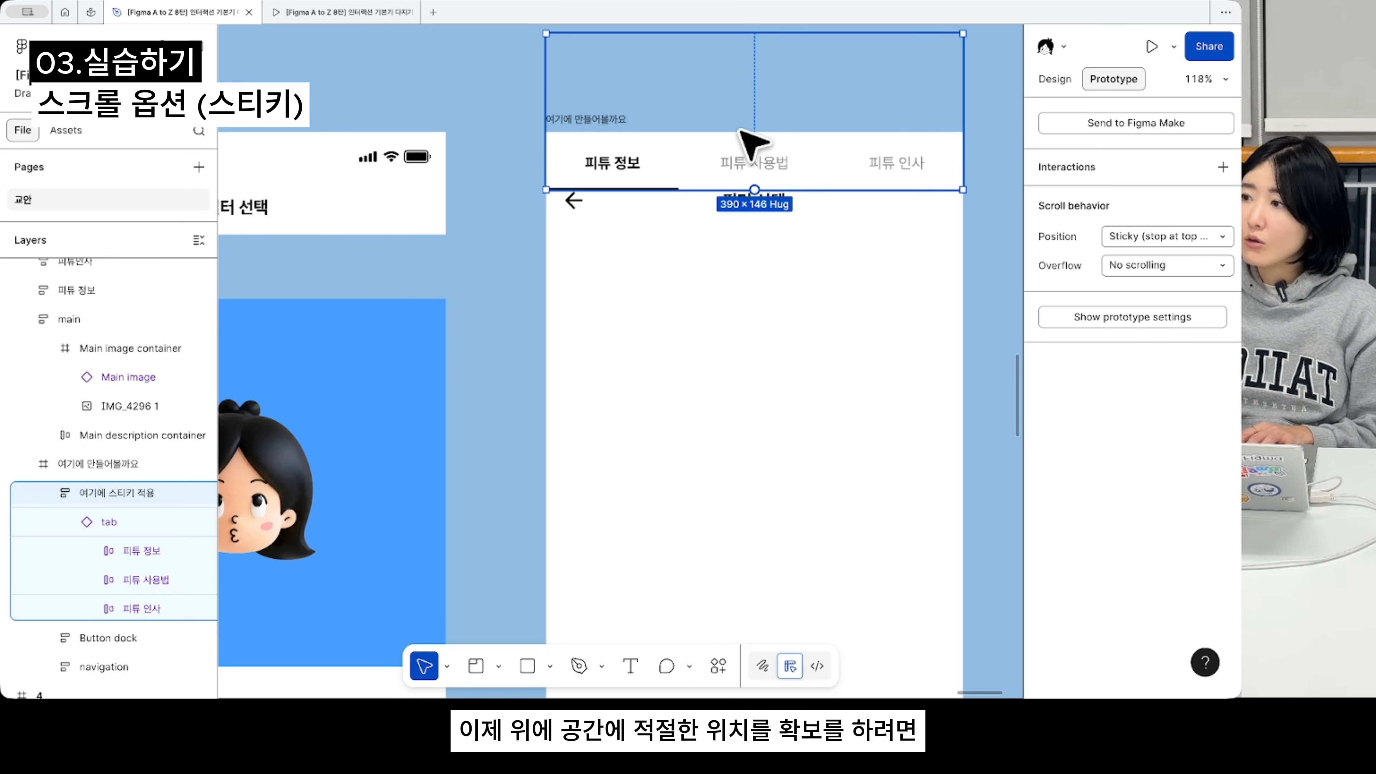
pyautogui.moveTo(769, 155); pyautogui.dragTo(774, 342)
pyautogui.click(742, 343)
pyautogui.click(802, 206)
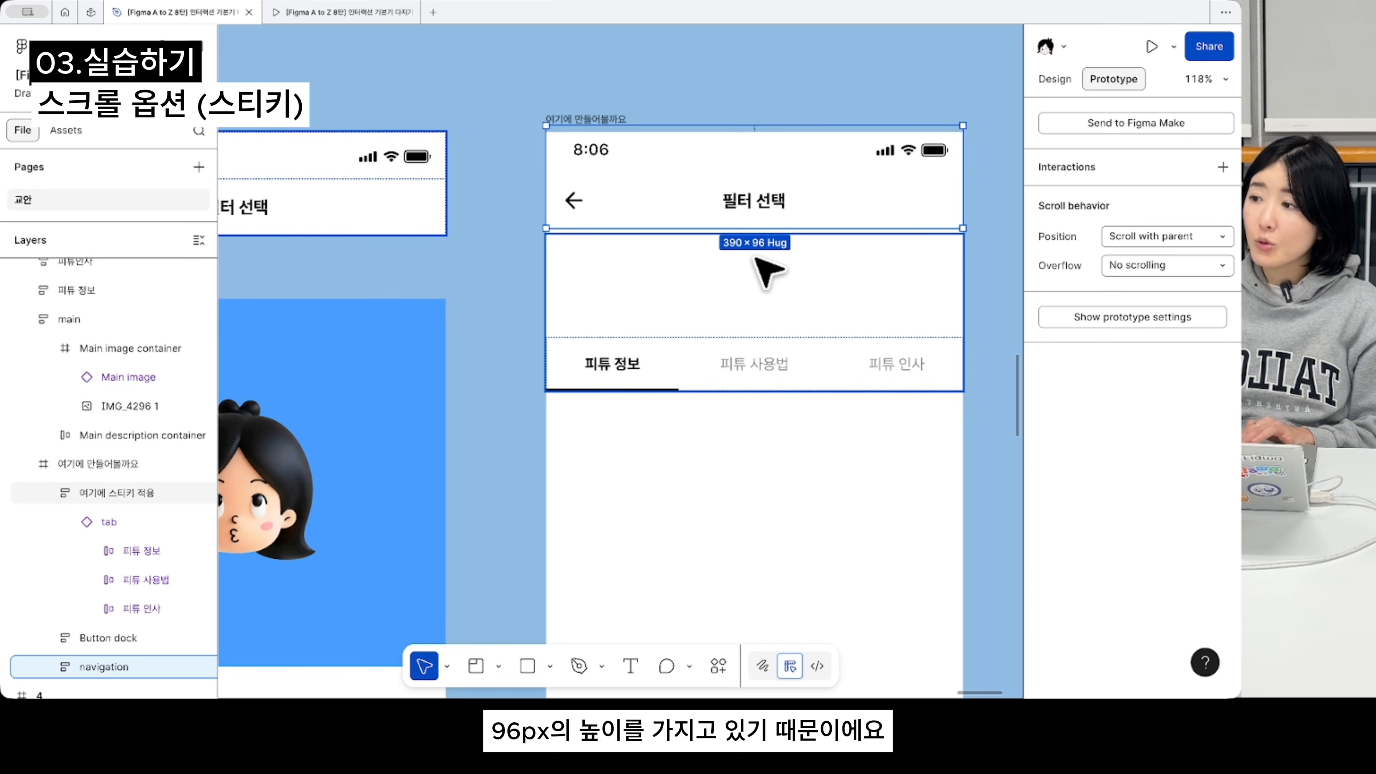
pyautogui.scroll(-3, 780, 326)
pyautogui.moveTo(836, 389); pyautogui.dragTo(743, 67)
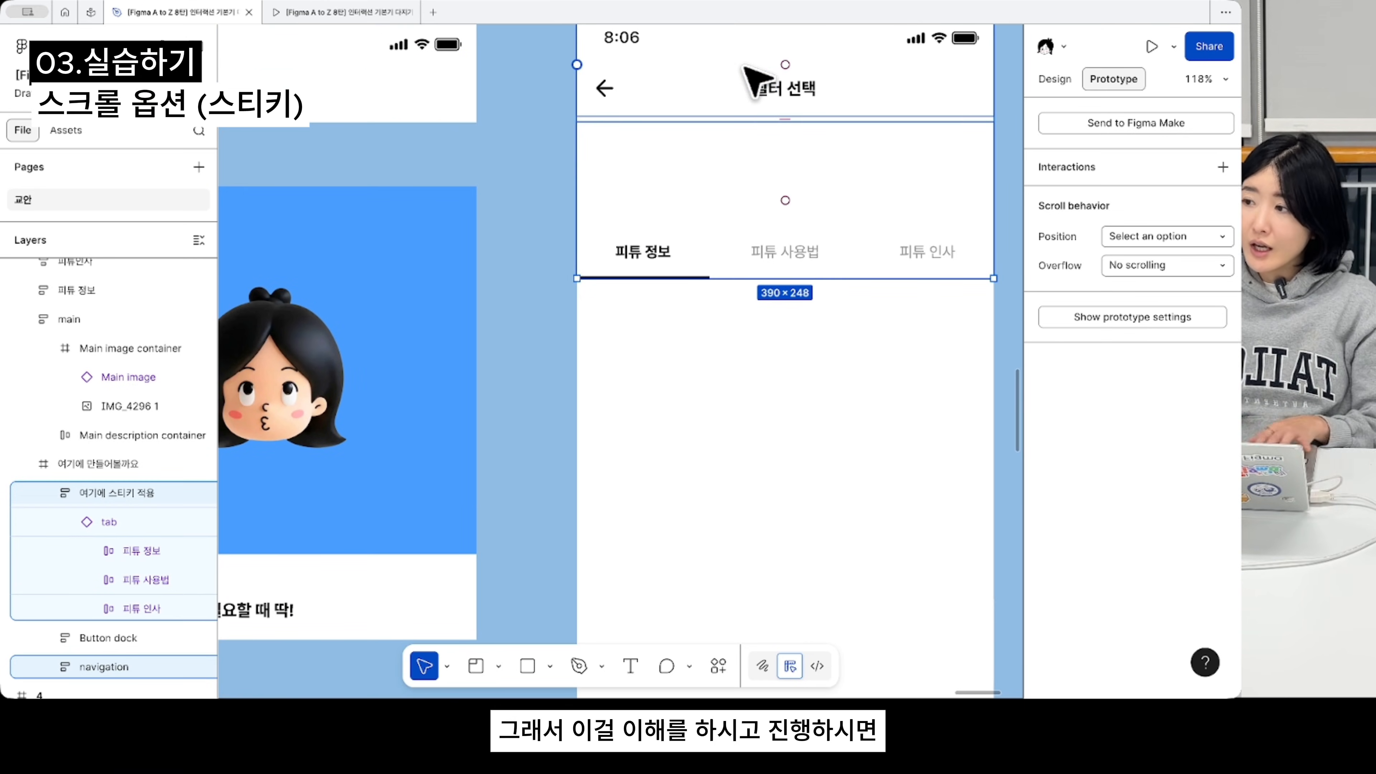
pyautogui.press('Delete')
# - Select all the source frames from navigation down to 피튜인사 and set the vertical spacing between them to 0
pyautogui.scroll(-5, 661, 297)
pyautogui.scroll(-1, 659, 297)
pyautogui.hscroll(-1, 659, 296)
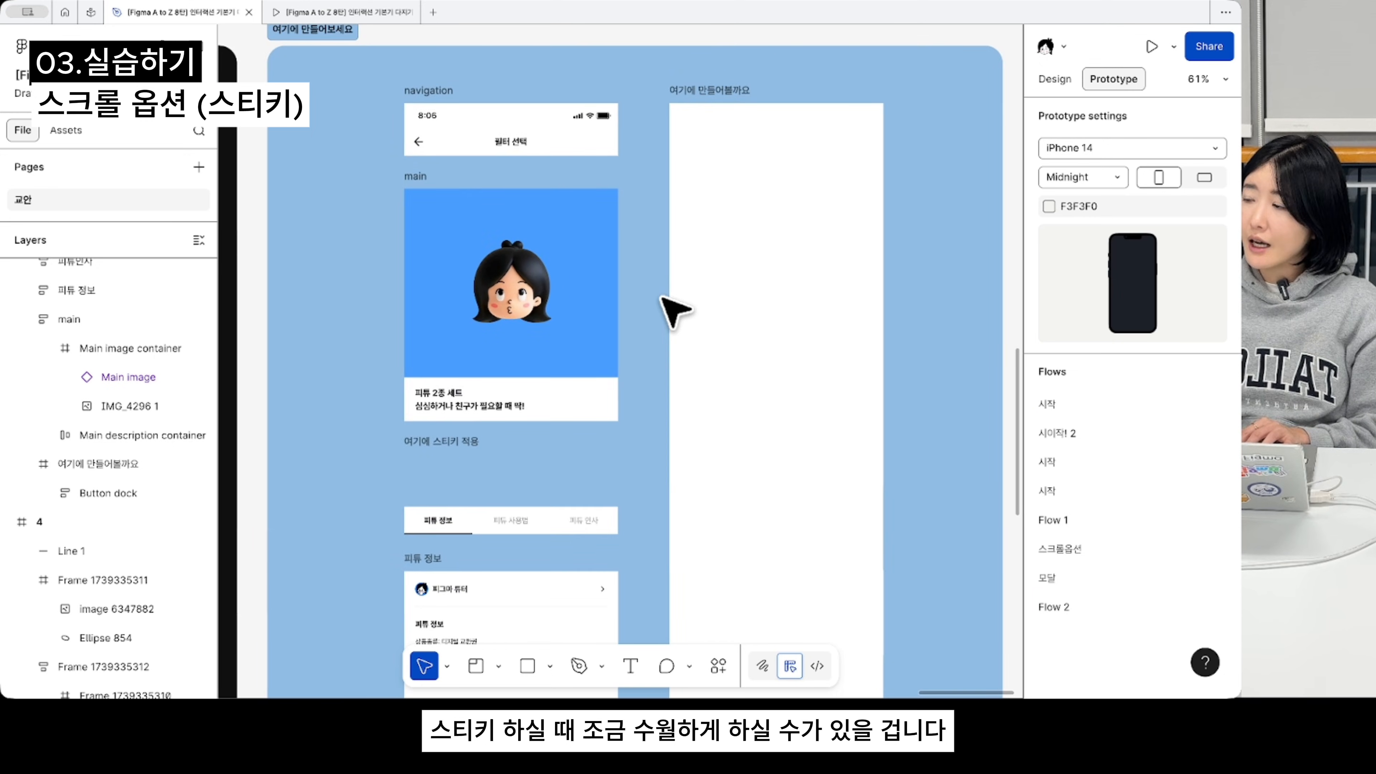
pyautogui.scroll(-3, 673, 311)
pyautogui.scroll(-3, 673, 312)
pyautogui.scroll(-3, 673, 312)
pyautogui.scroll(-2, 673, 312)
pyautogui.hscroll(-3, 673, 311)
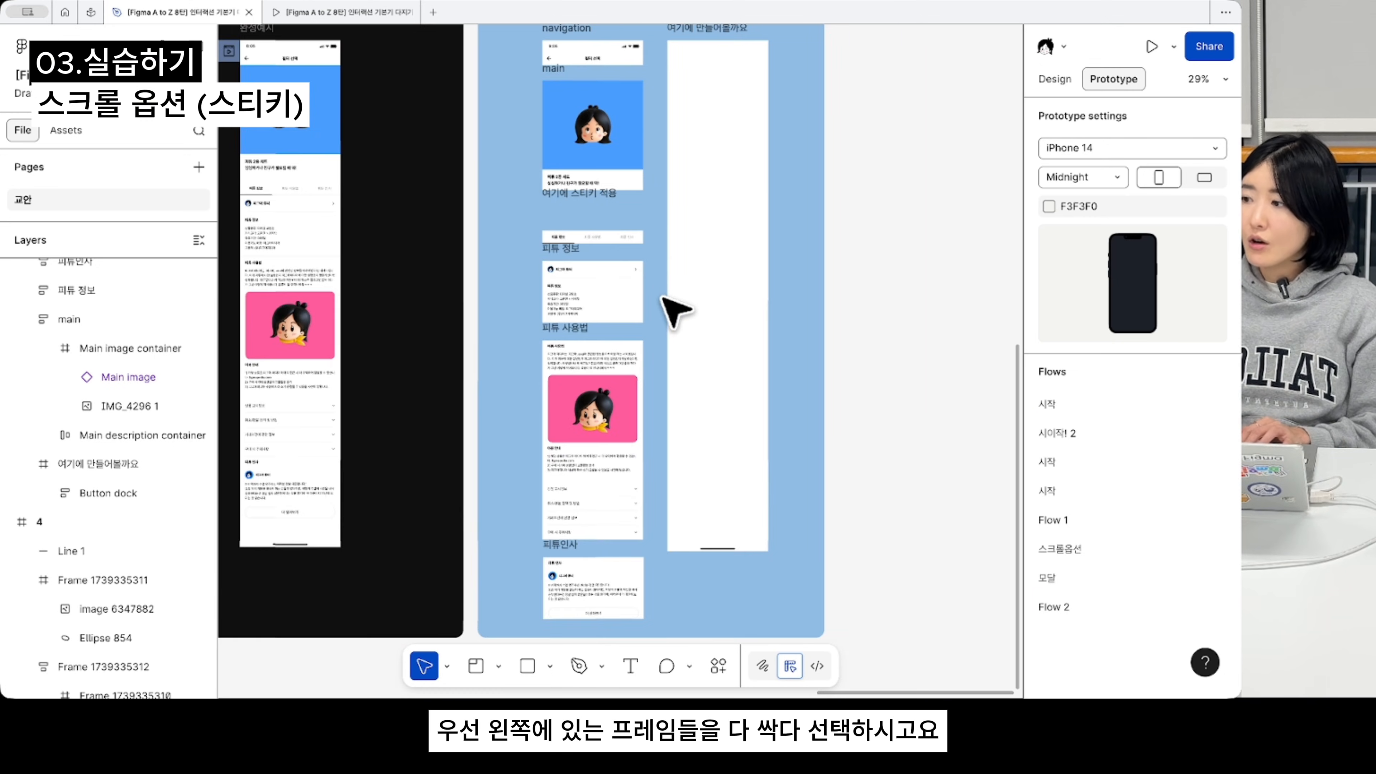
pyautogui.scroll(1, 535, 136)
pyautogui.hscroll(-1, 536, 135)
pyautogui.moveTo(517, 52); pyautogui.dragTo(664, 658)
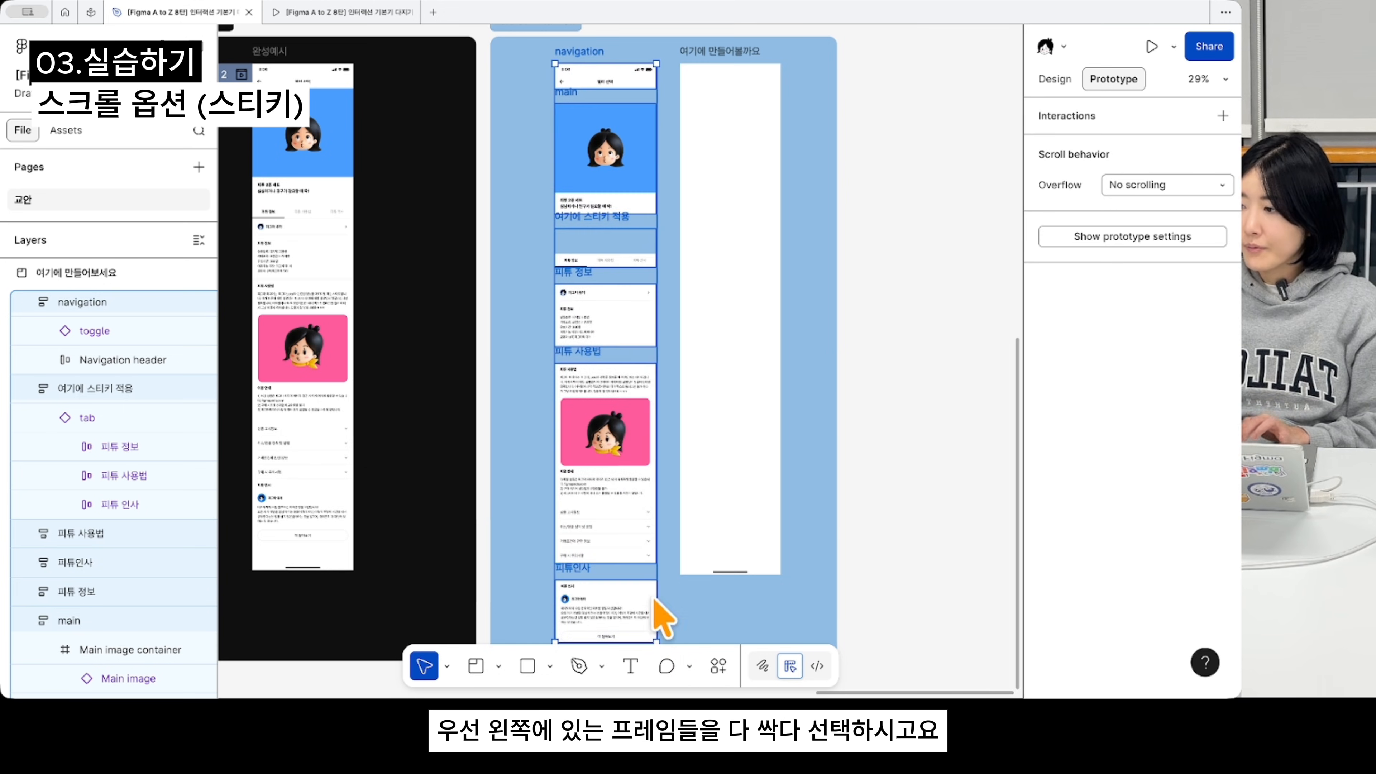
pyautogui.scroll(-2, 652, 628)
pyautogui.hscroll(-2, 652, 627)
pyautogui.click(1054, 78)
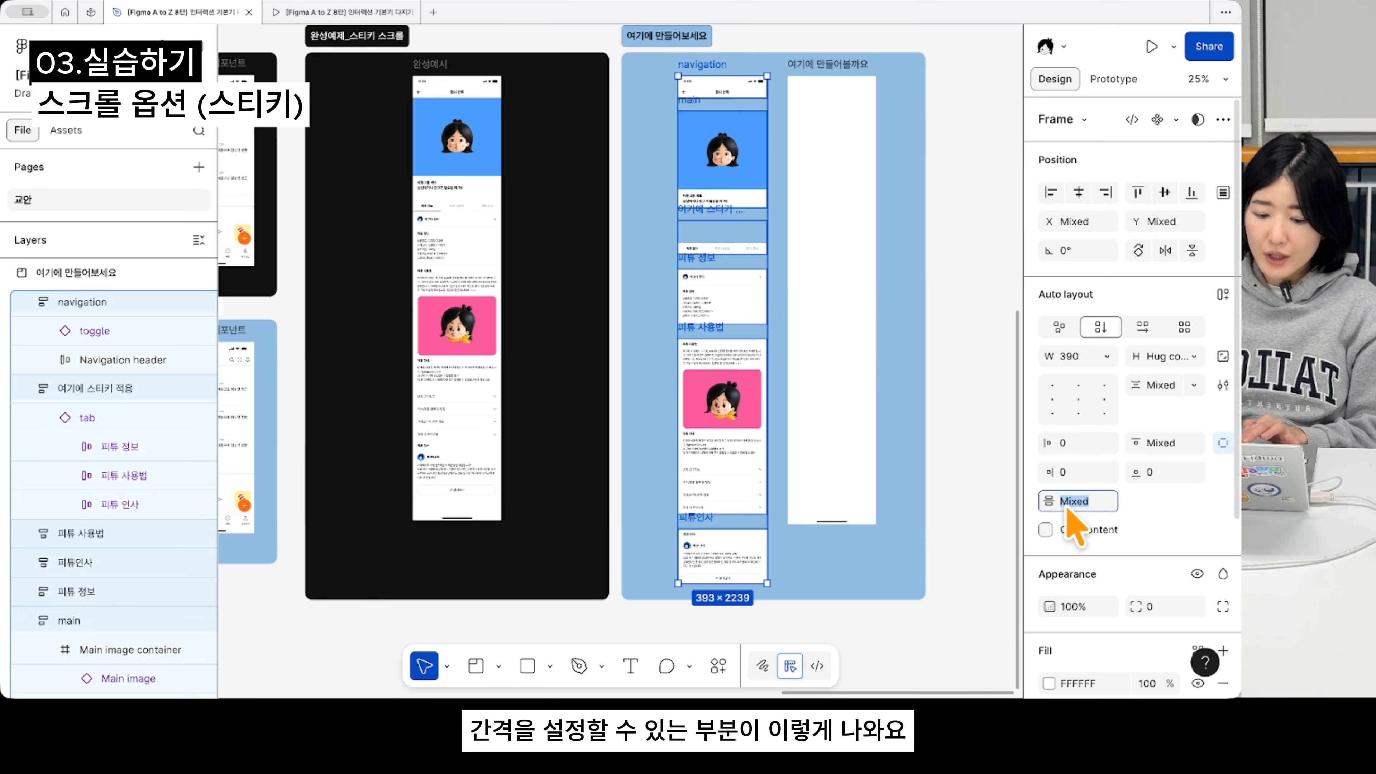
pyautogui.press('Return')
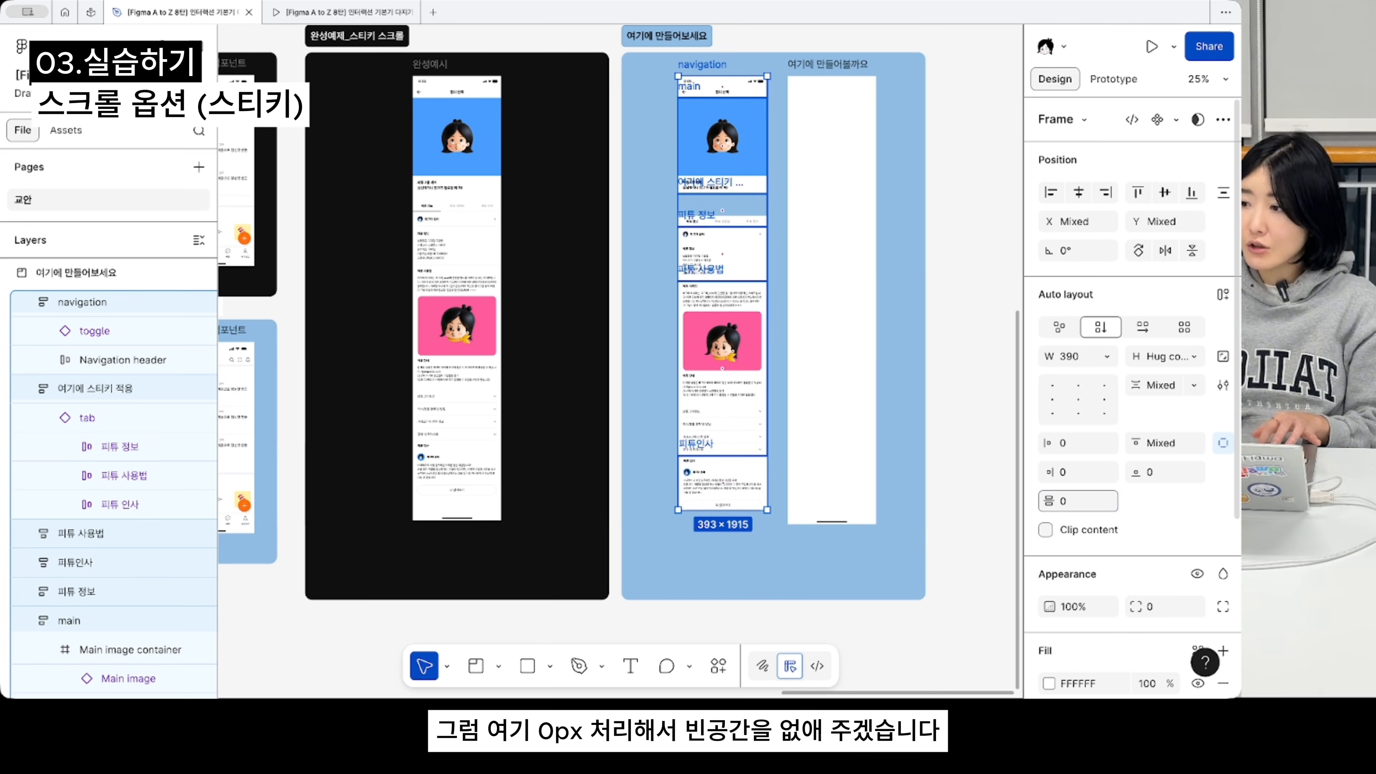
# - Move the stacked source frames into the 여기에 만들어볼까요 frame, starting at its top, and set their X position to 0
pyautogui.scroll(3, 738, 263)
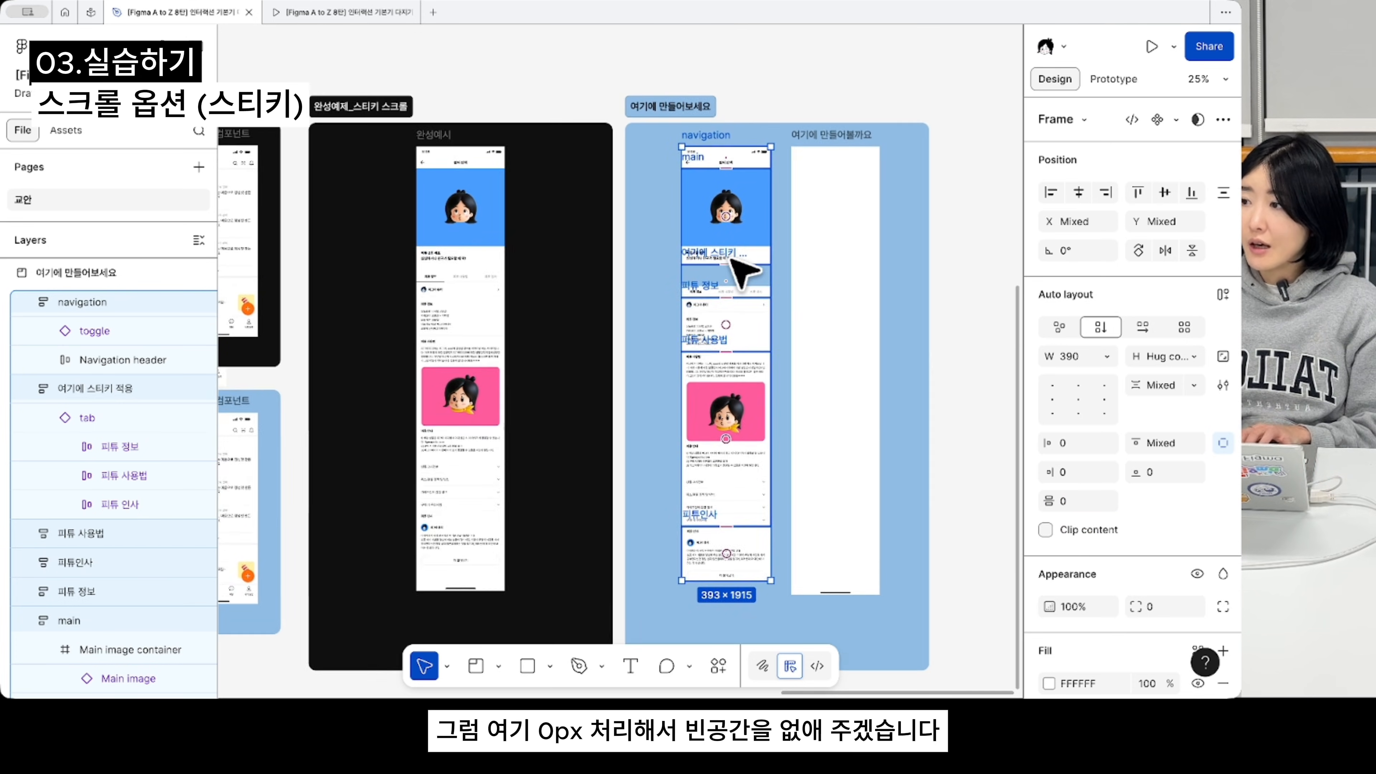
pyautogui.hscroll(3, 737, 270)
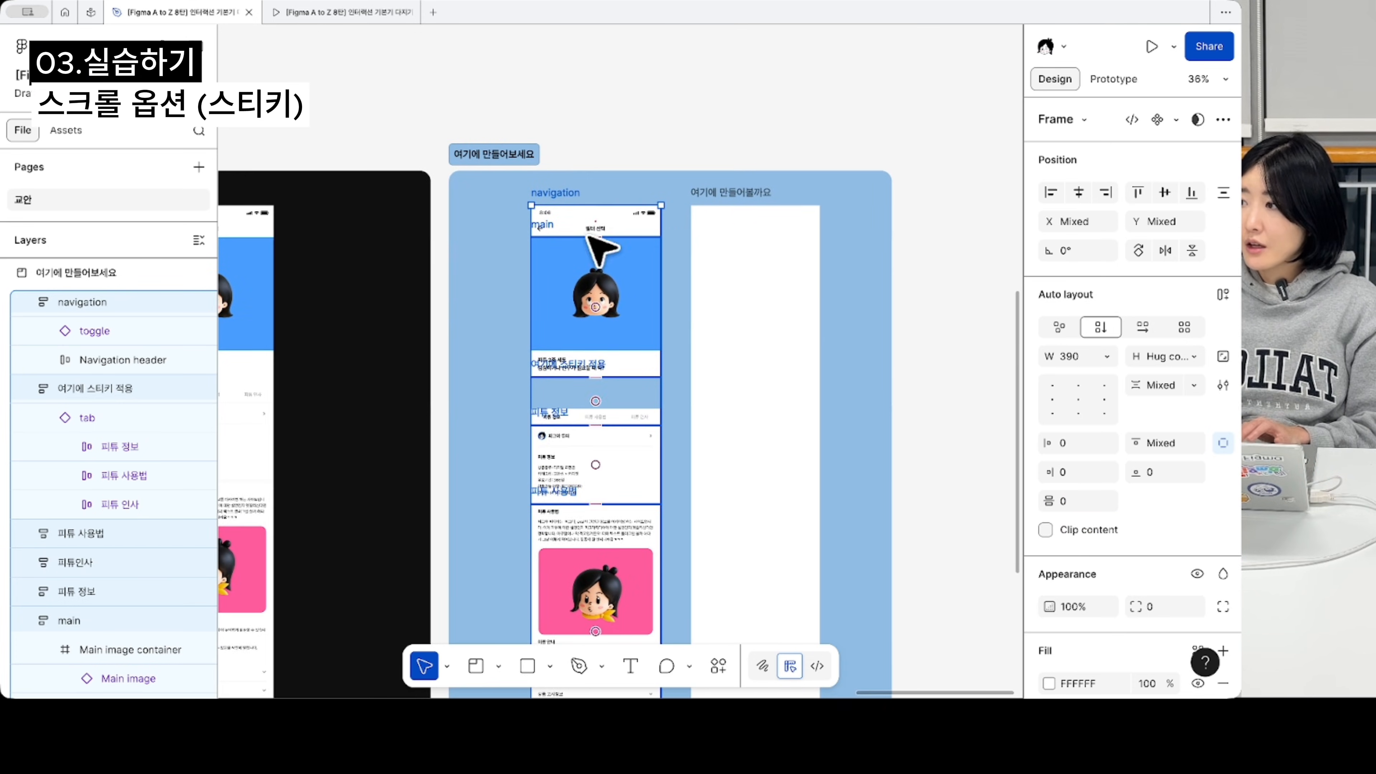
pyautogui.moveTo(588, 238); pyautogui.dragTo(748, 237)
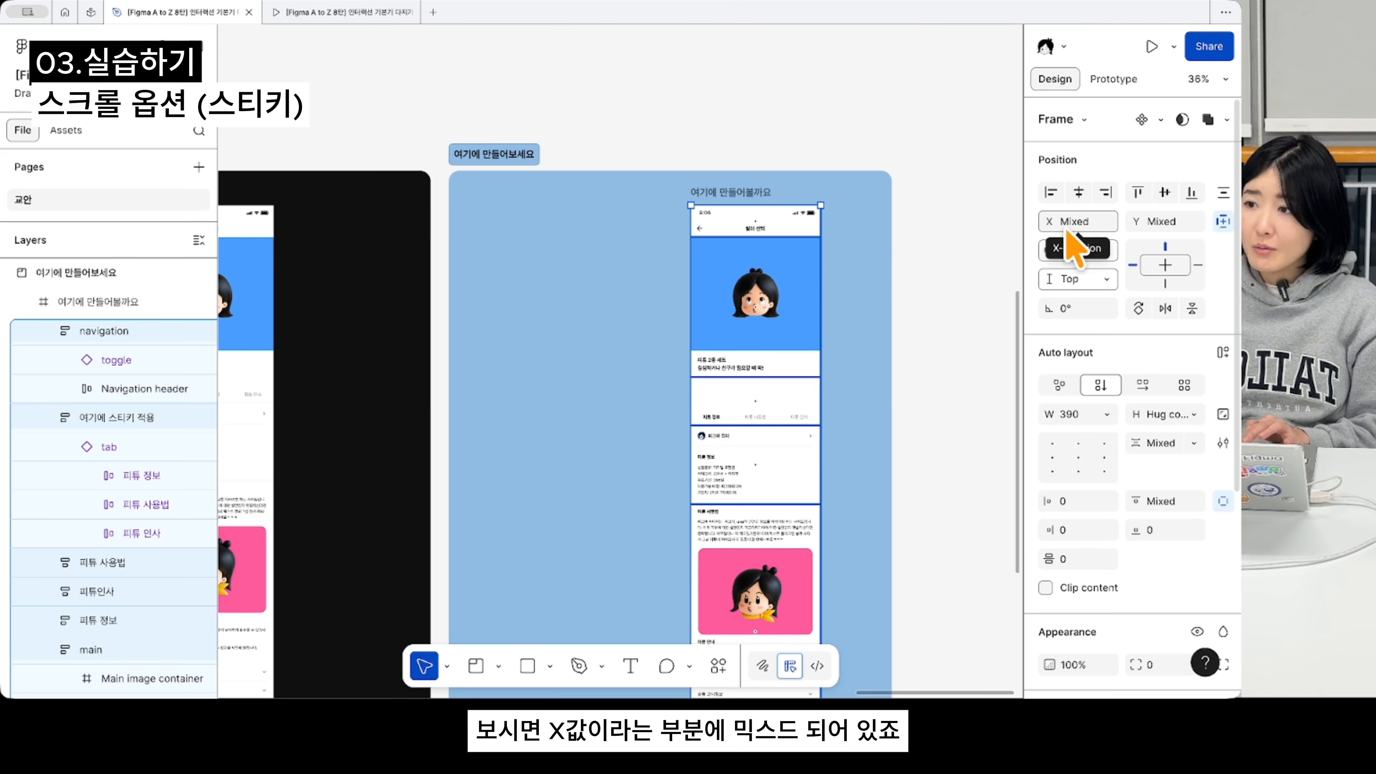
pyautogui.click(1078, 223)
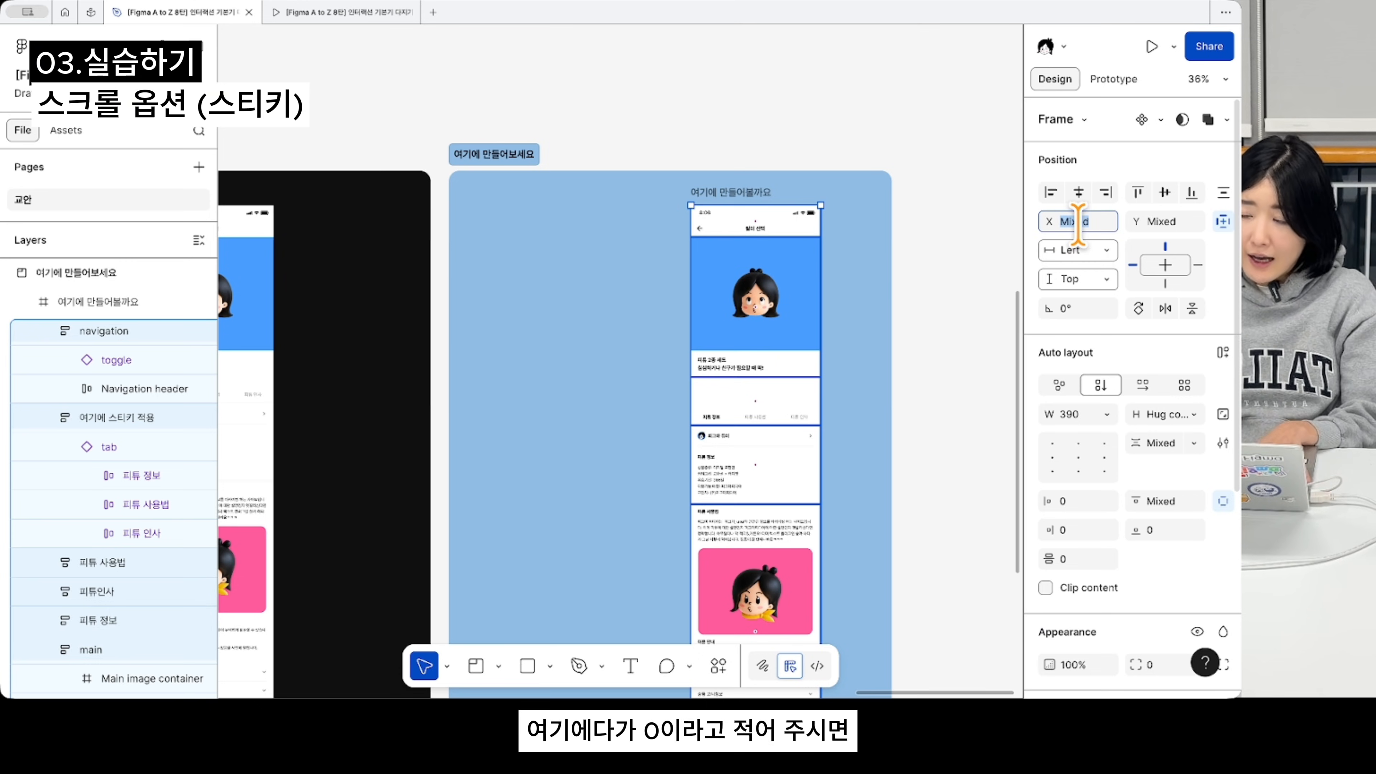
pyautogui.press('Return')
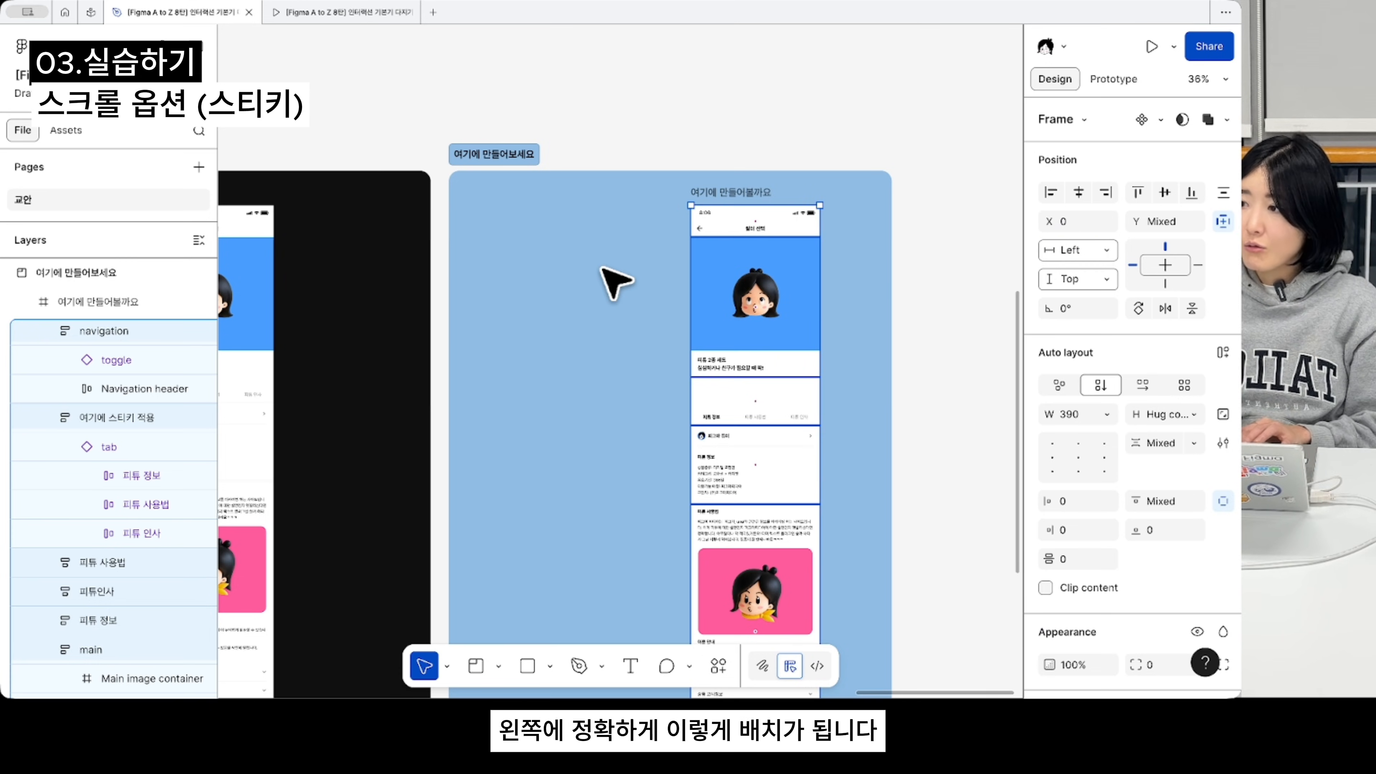
pyautogui.click(601, 268)
# - Set the navigation frame's scroll position to Fixed (stay in place)
pyautogui.hscroll(2, 601, 268)
pyautogui.scroll(3, 601, 268)
pyautogui.hscroll(3, 601, 268)
pyautogui.scroll(-2, 601, 268)
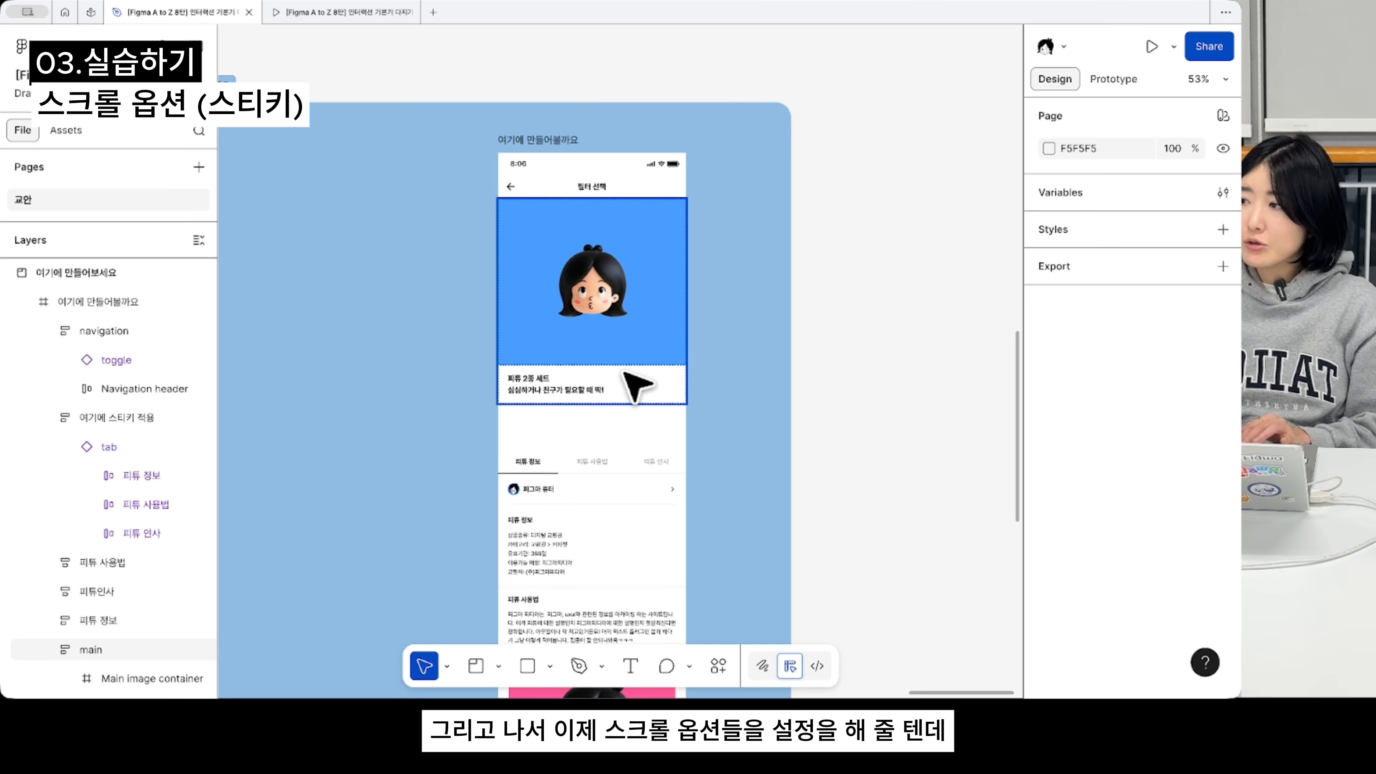
pyautogui.click(641, 170)
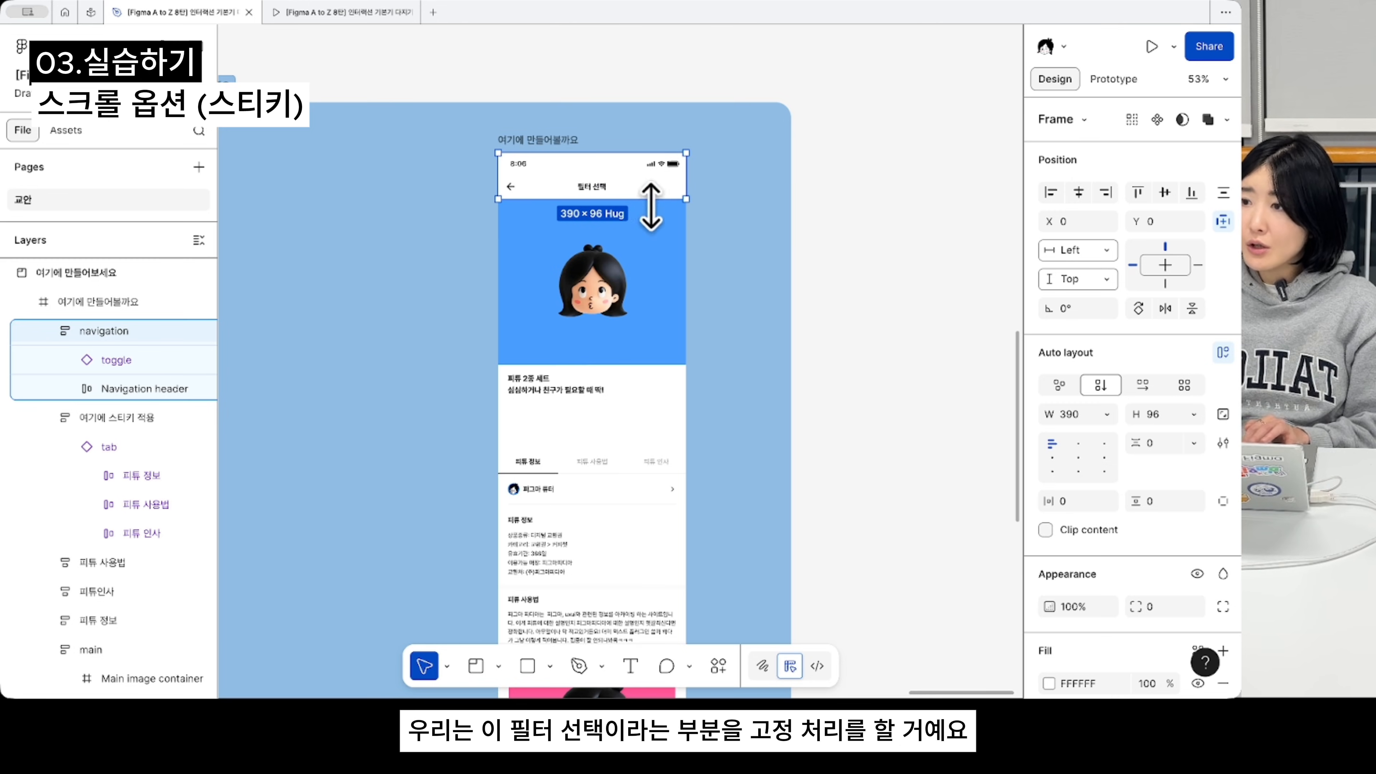
pyautogui.click(1104, 84)
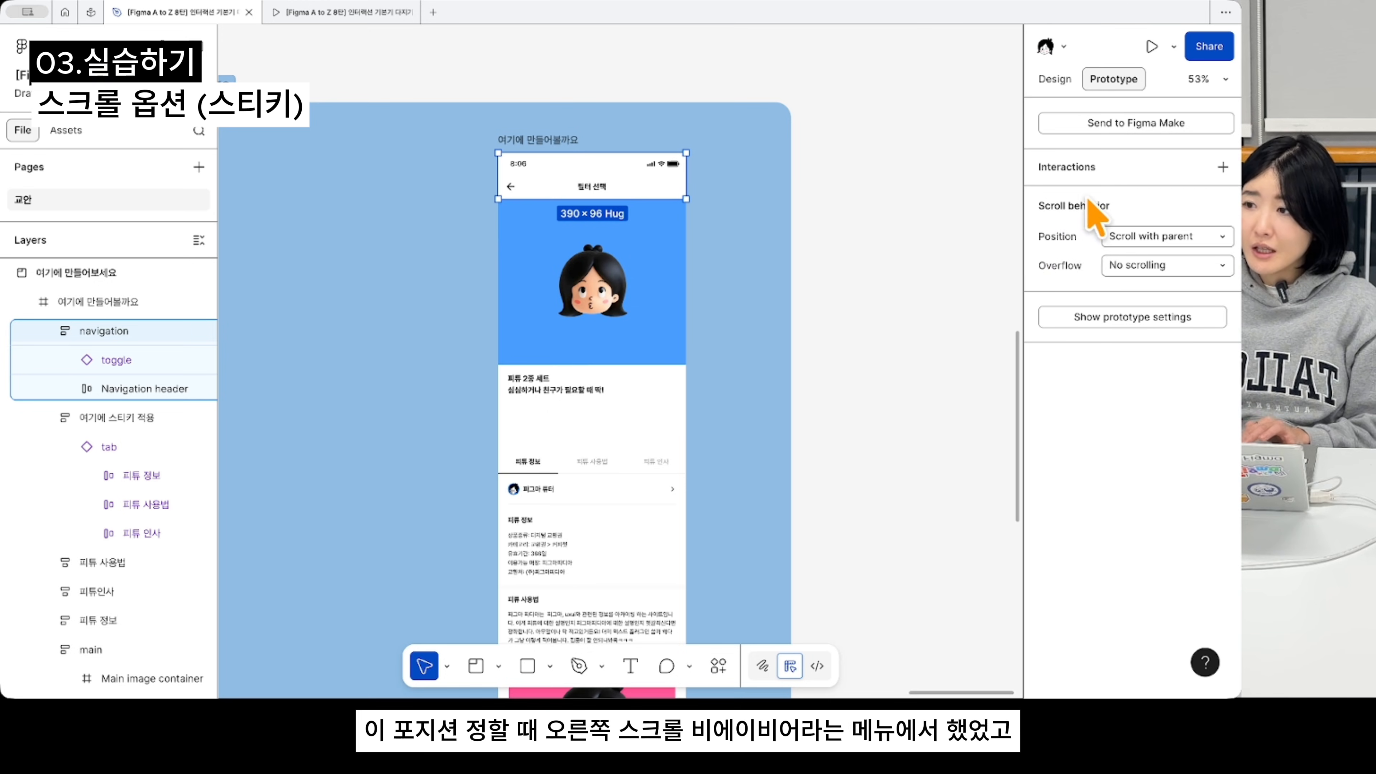
pyautogui.click(1139, 242)
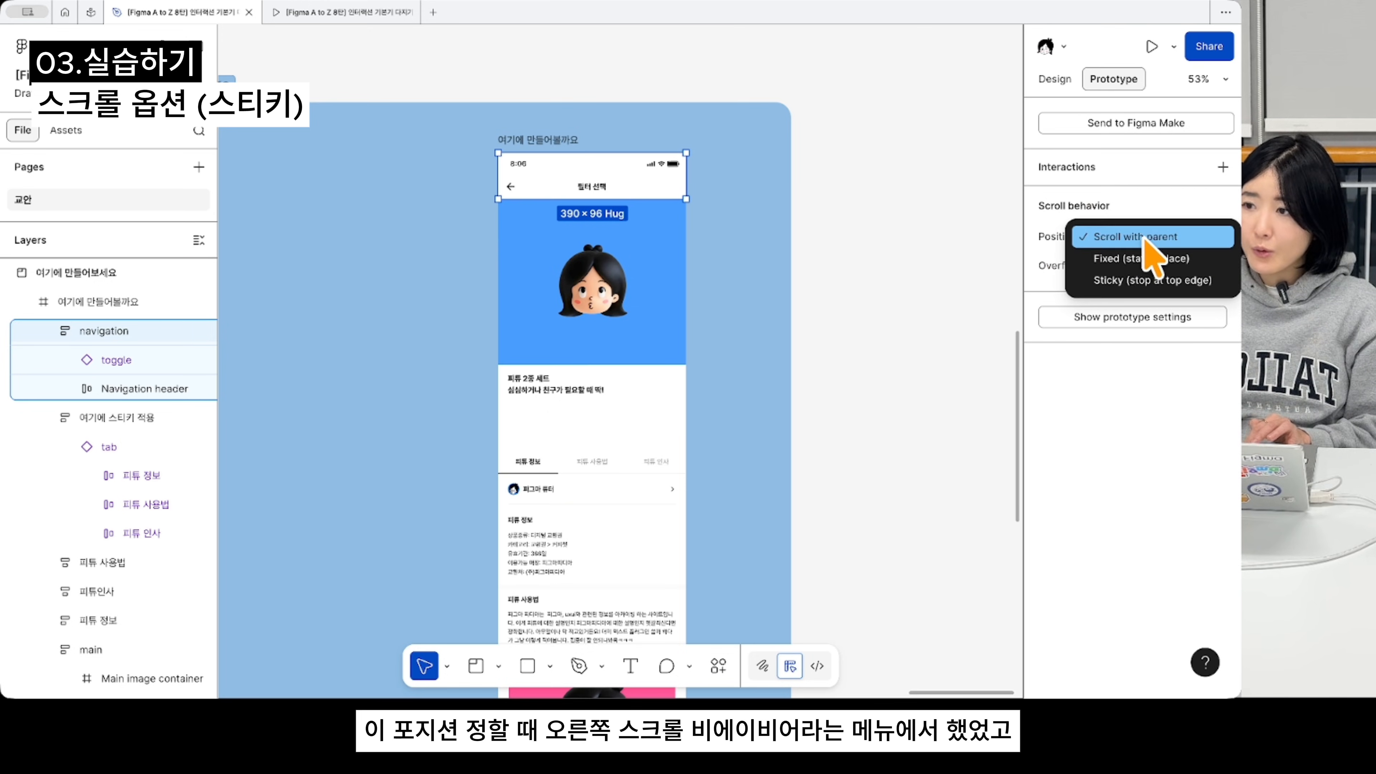
pyautogui.click(1131, 260)
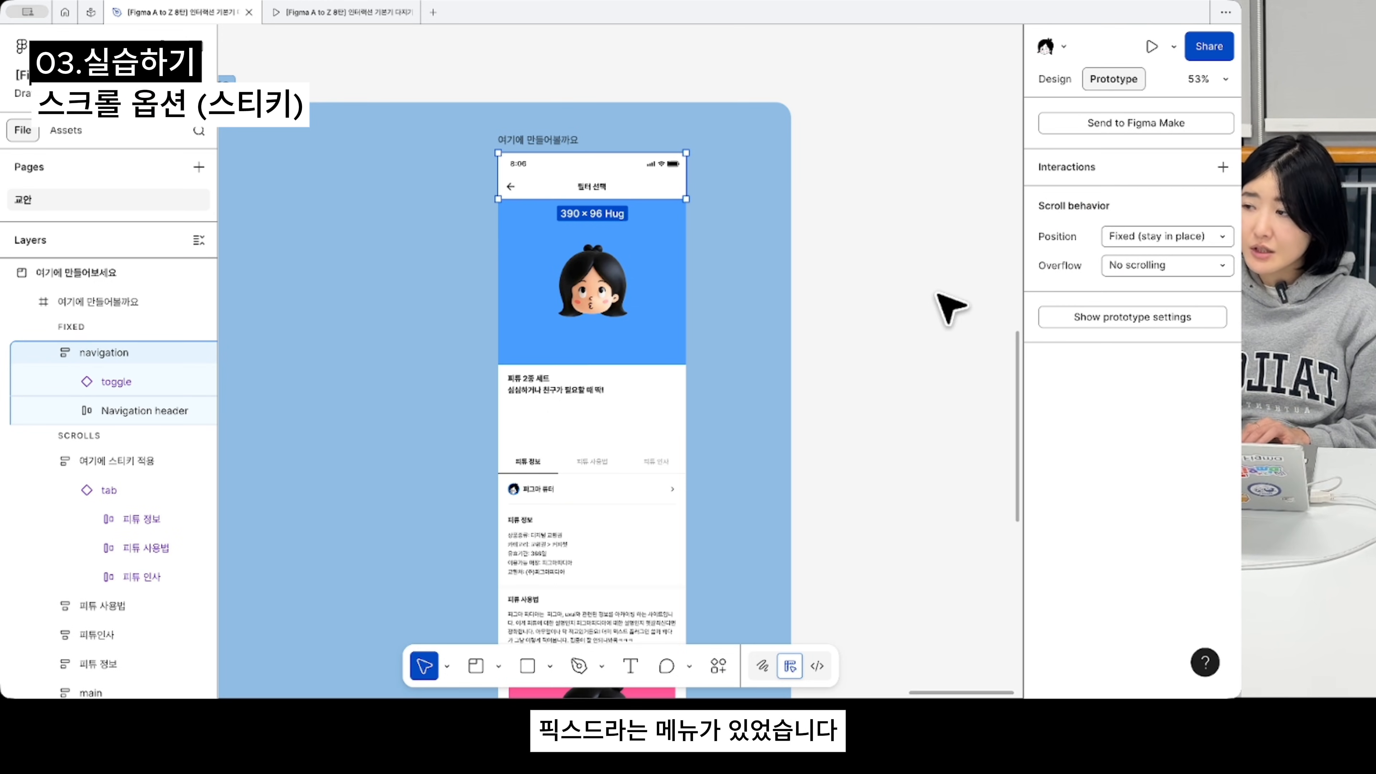
# - Set the scroll position of the Button dock indicator at the page's lower end to Fixed (stay in place)
pyautogui.scroll(-10, 576, 319)
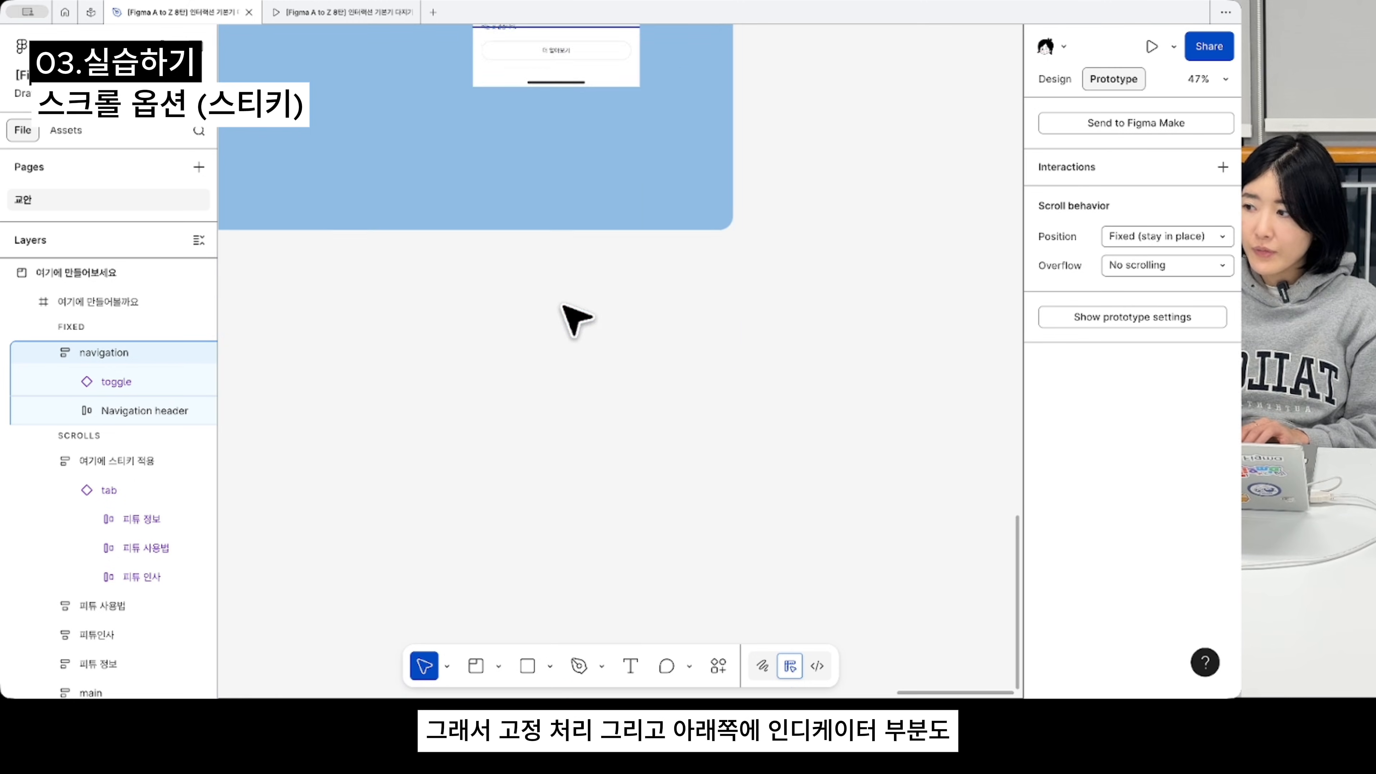
pyautogui.scroll(5, 576, 319)
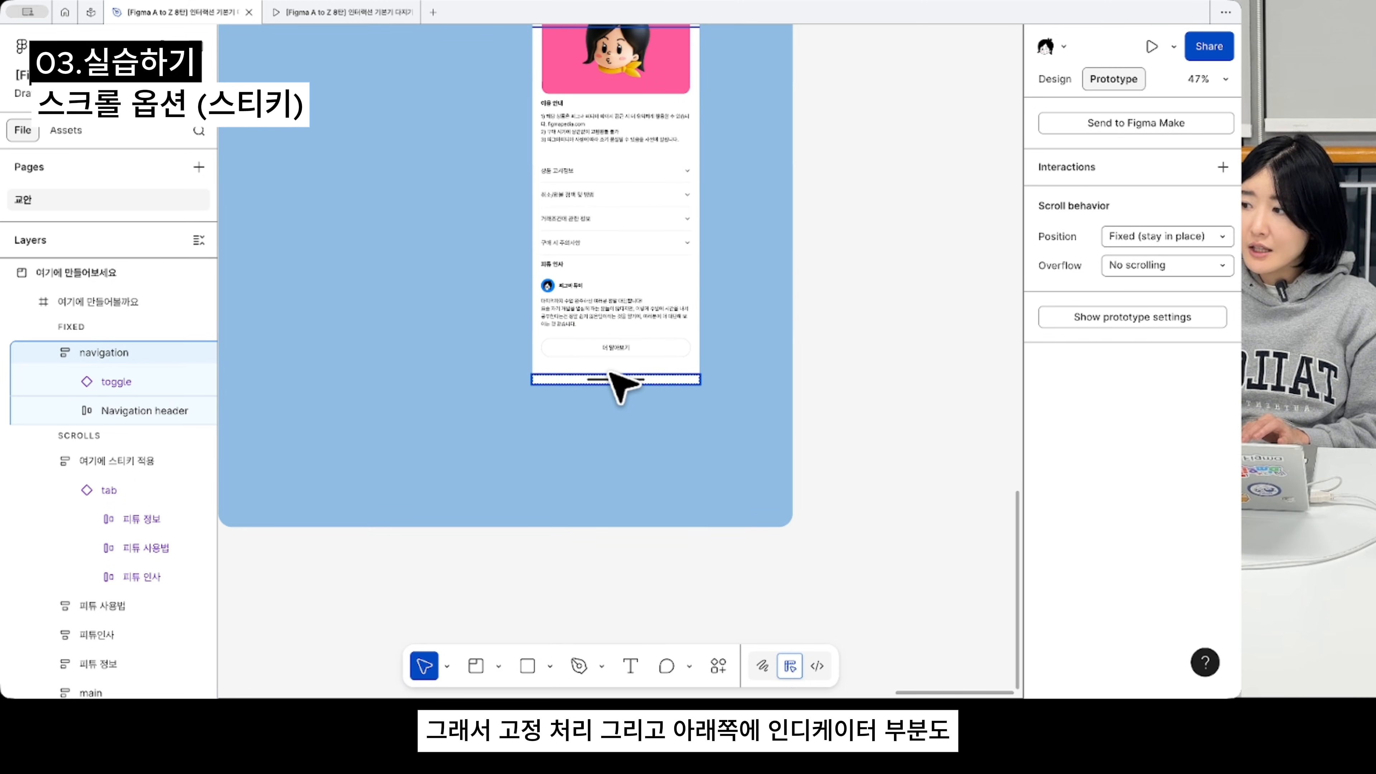
pyautogui.click(612, 378)
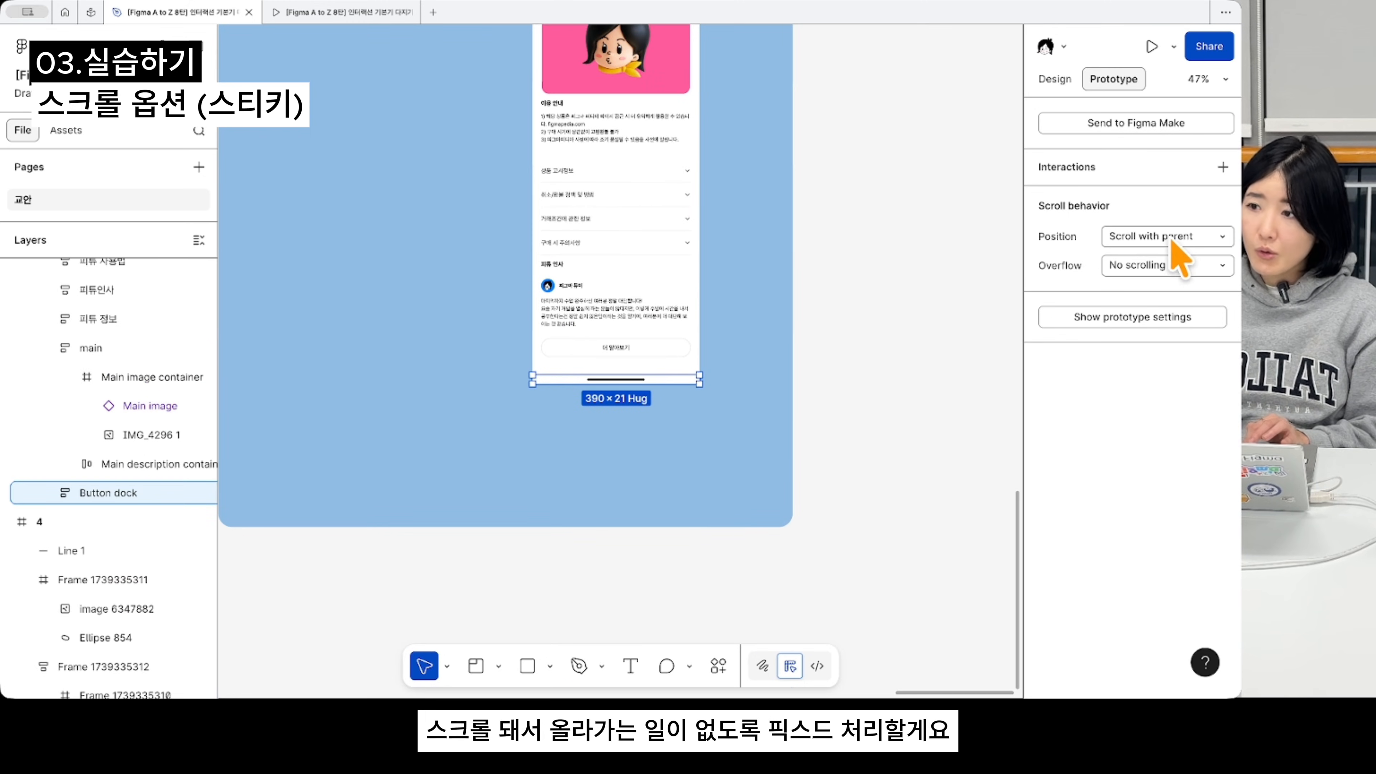
pyautogui.click(1193, 253)
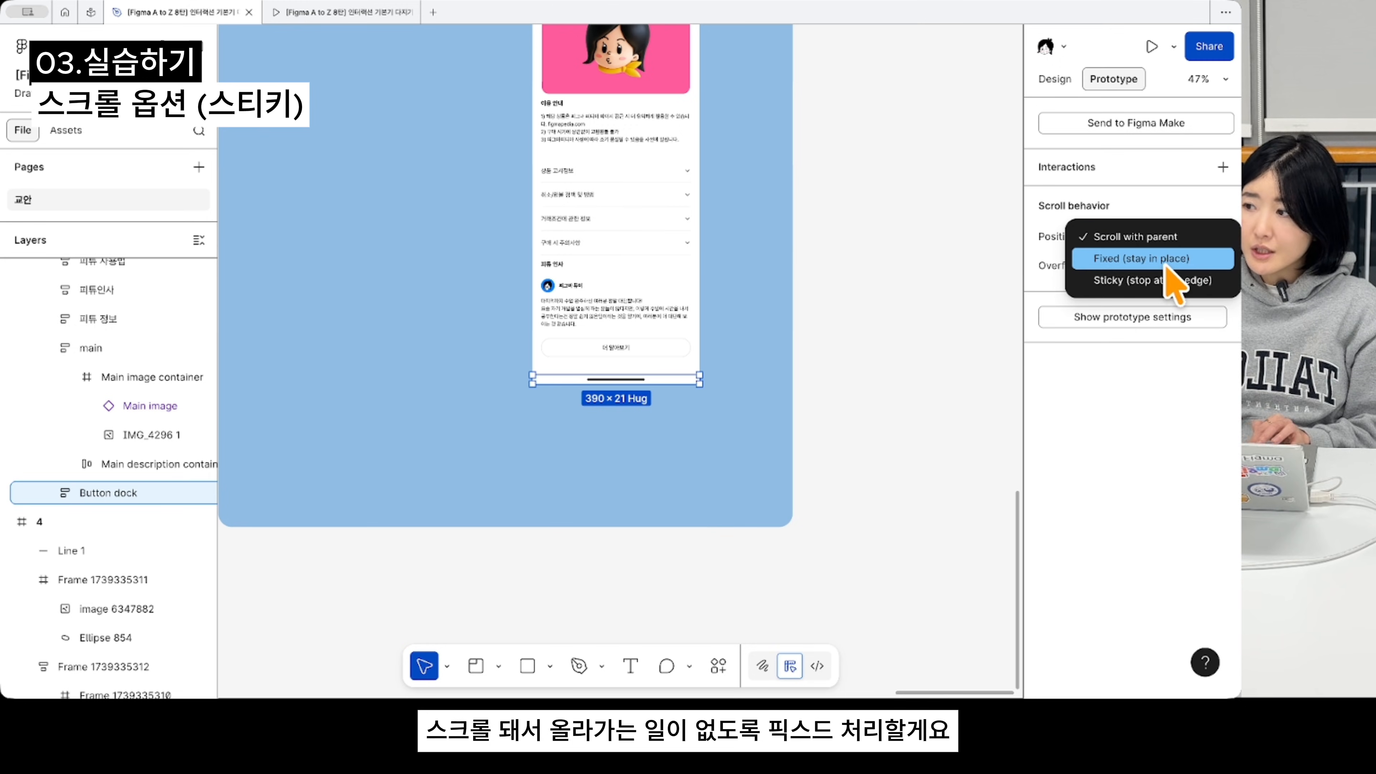
pyautogui.click(1164, 259)
pyautogui.scroll(10, 823, 292)
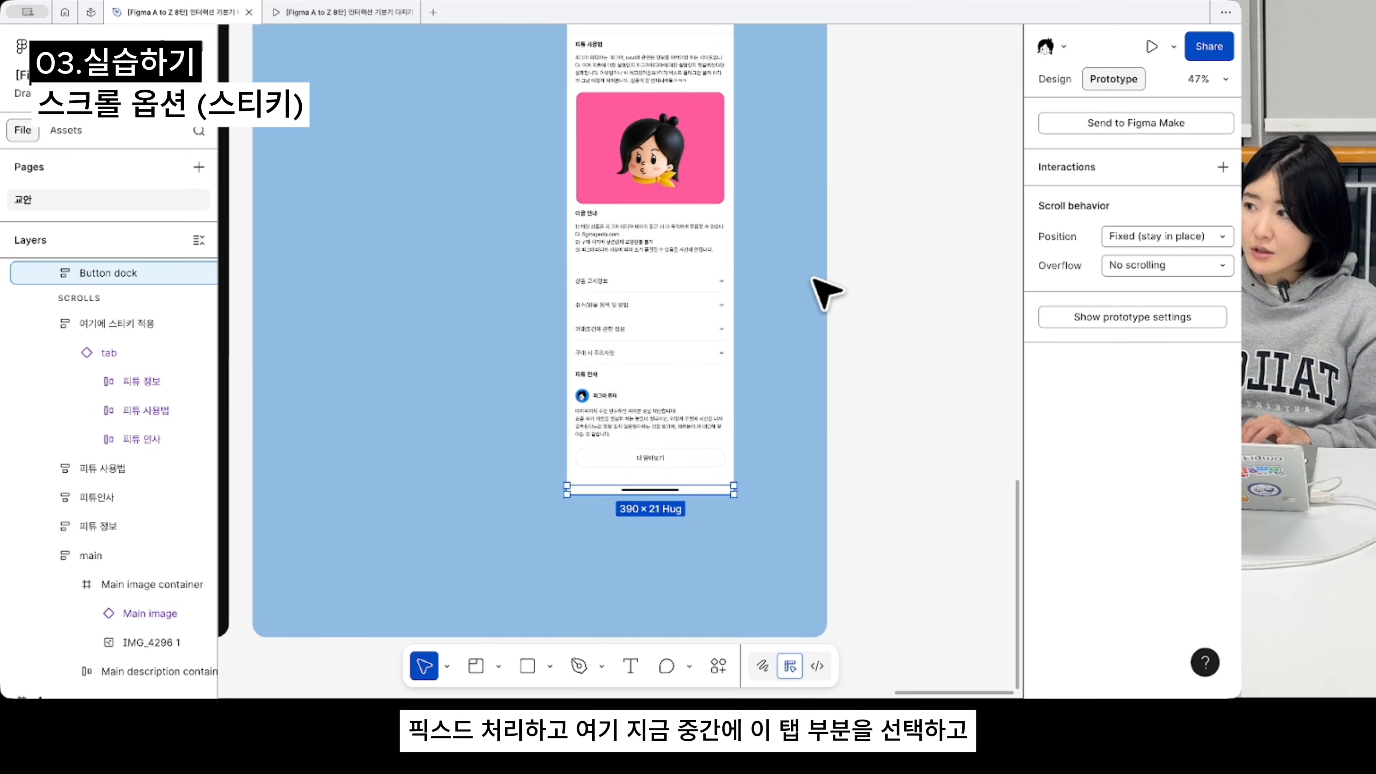
pyautogui.hscroll(-2, 823, 293)
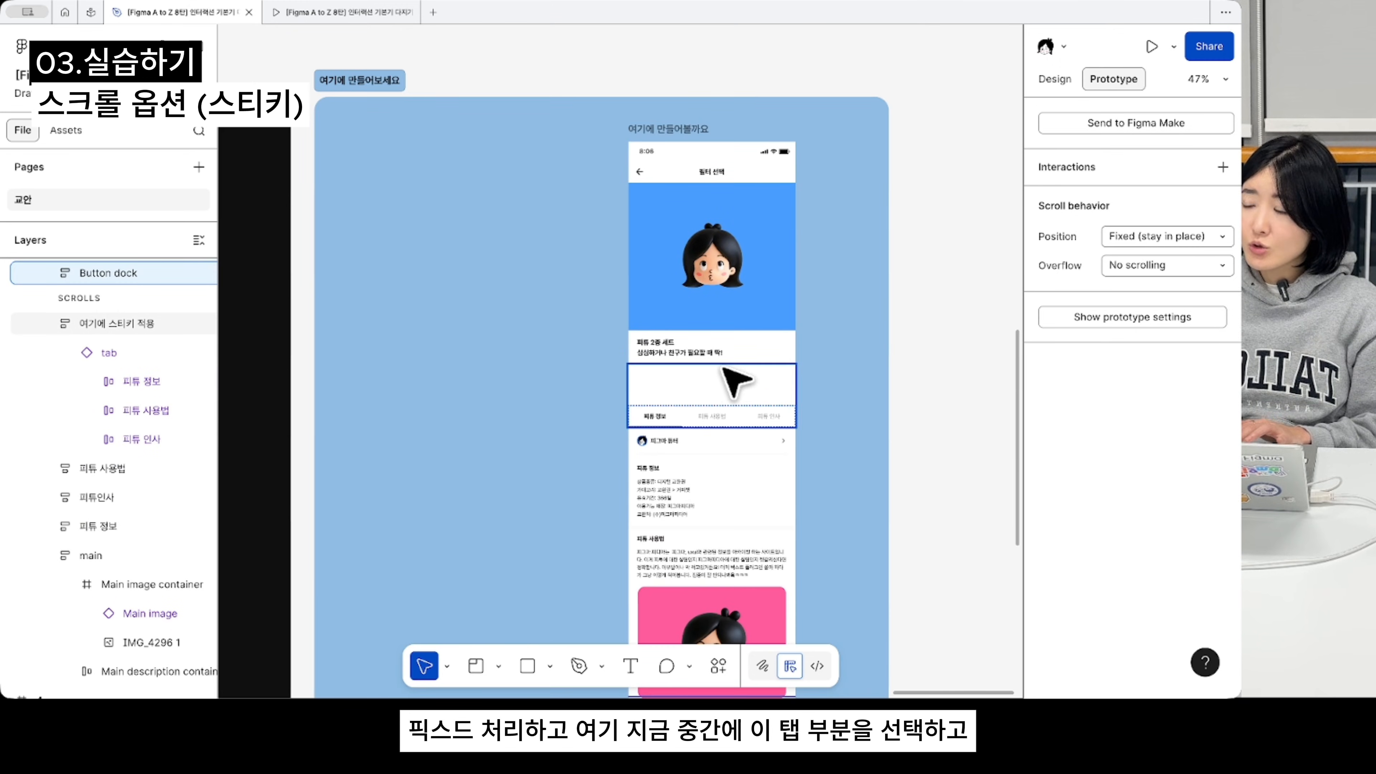
# - Make sure the scroll position of the 여기에 스티키 적용 tab frame is Sticky (stop at top edge)
pyautogui.click(734, 379)
pyautogui.scroll(5, 721, 428)
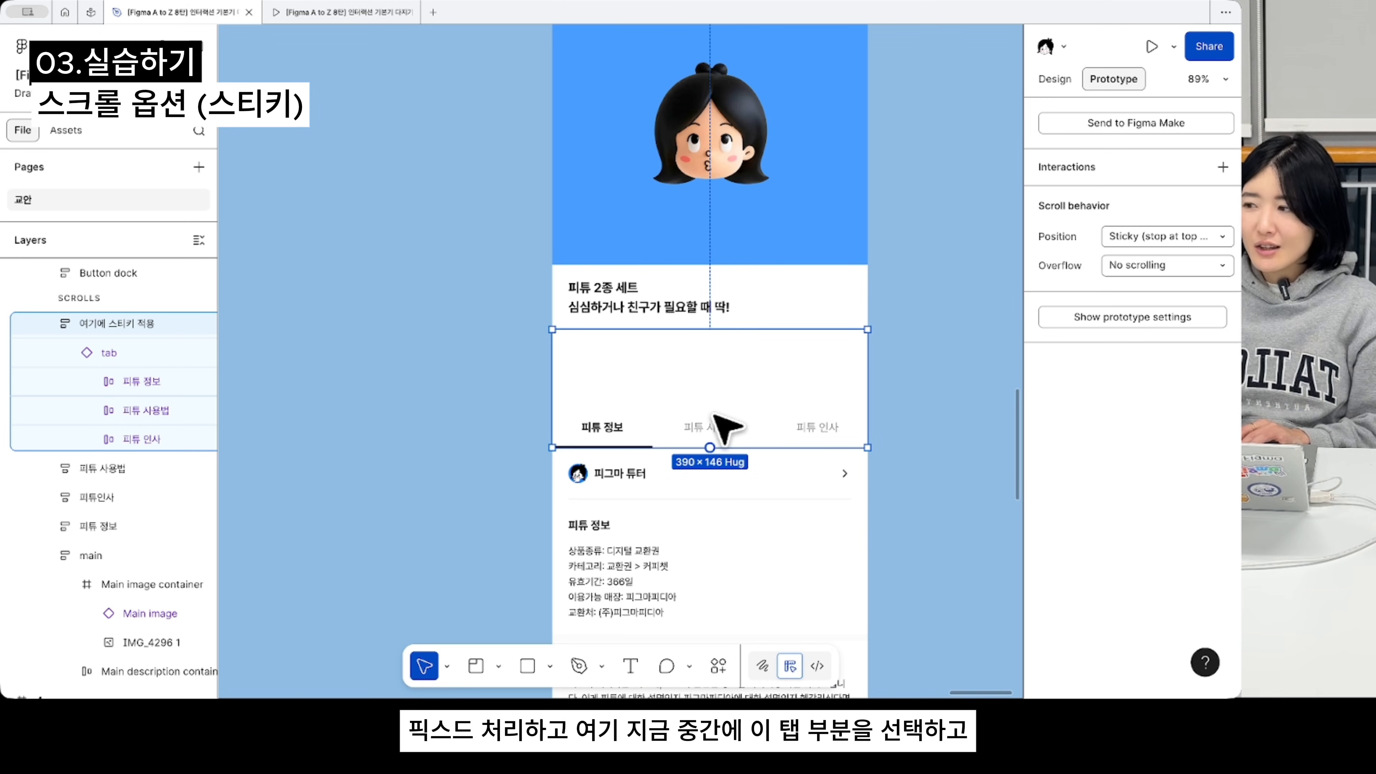
pyautogui.click(1124, 236)
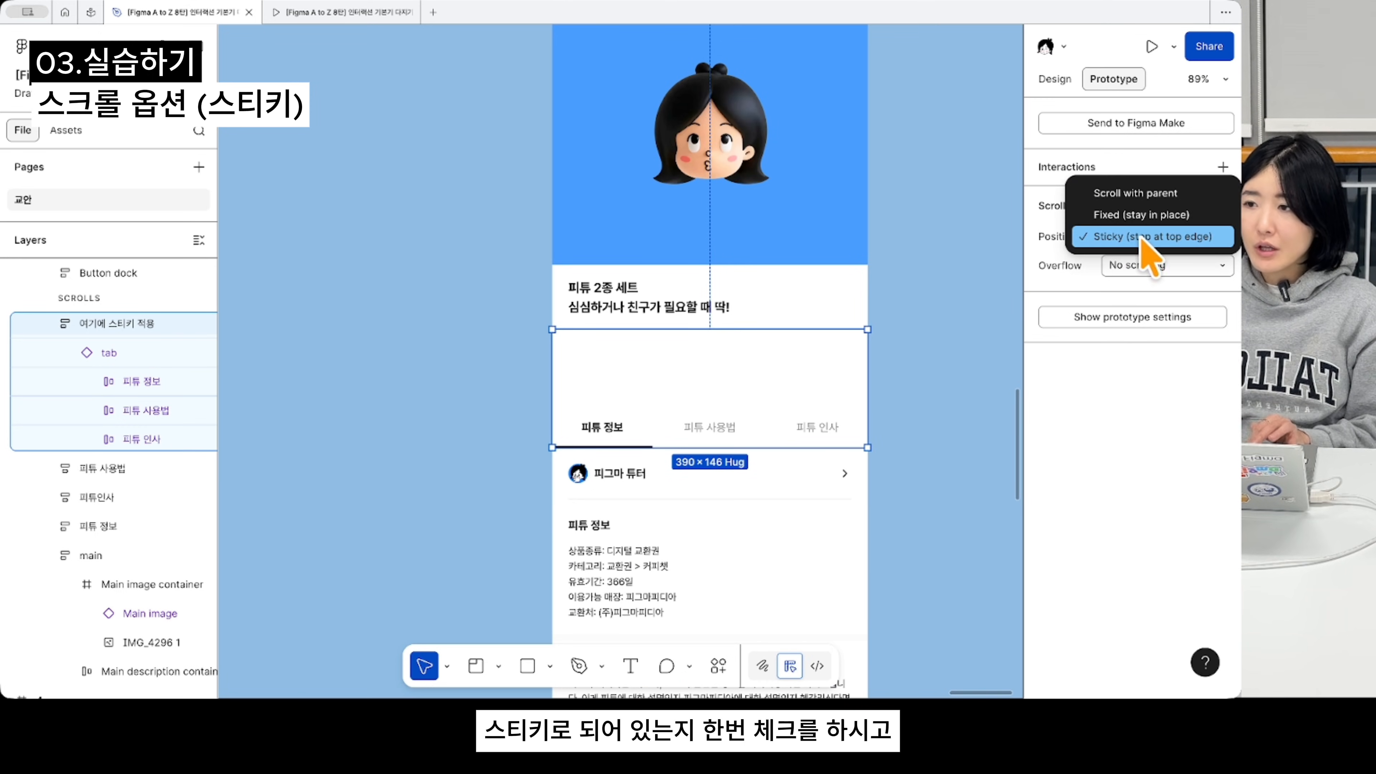
pyautogui.click(1127, 238)
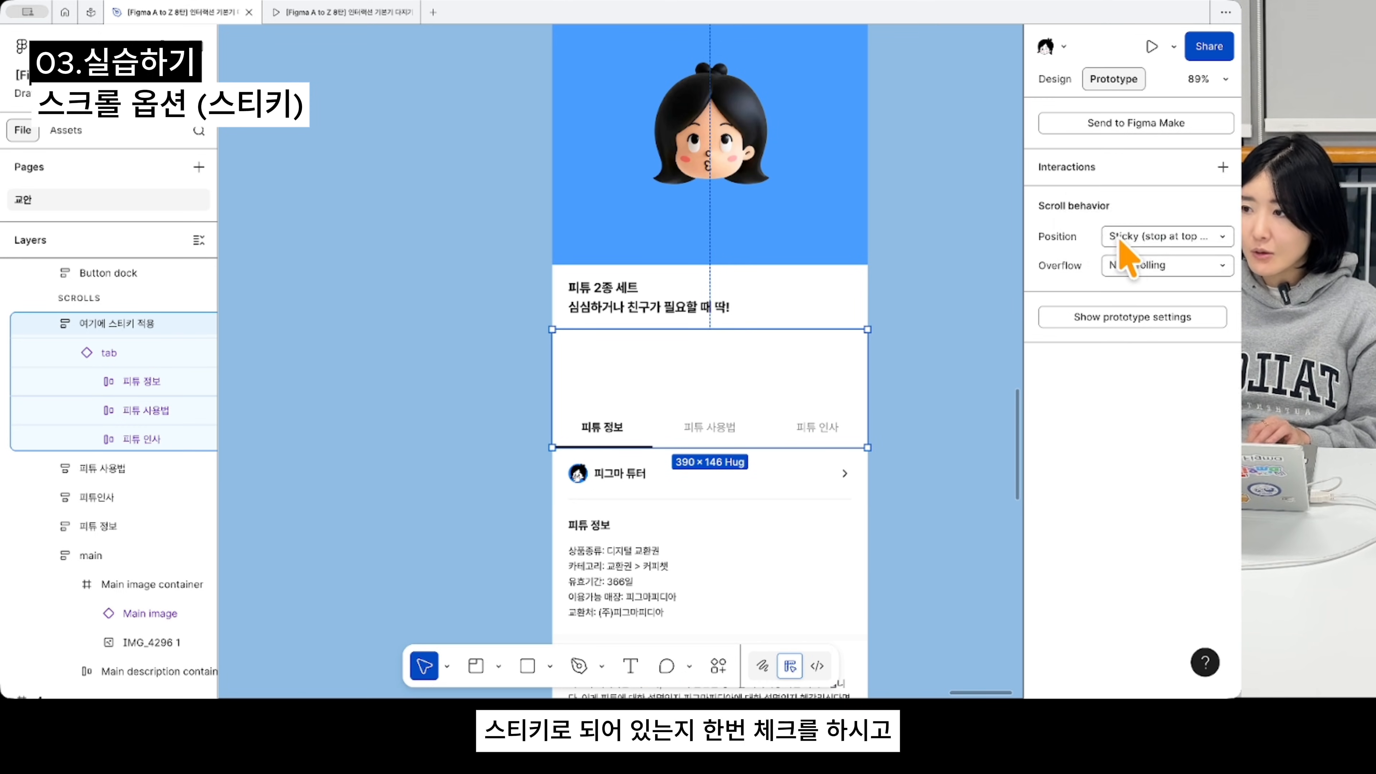
# - Move the 여기에 스티키 적용 tab frame up 90 px so its empty upper part overlaps the product title area
pyautogui.scroll(-5, 506, 467)
pyautogui.scroll(5, 507, 467)
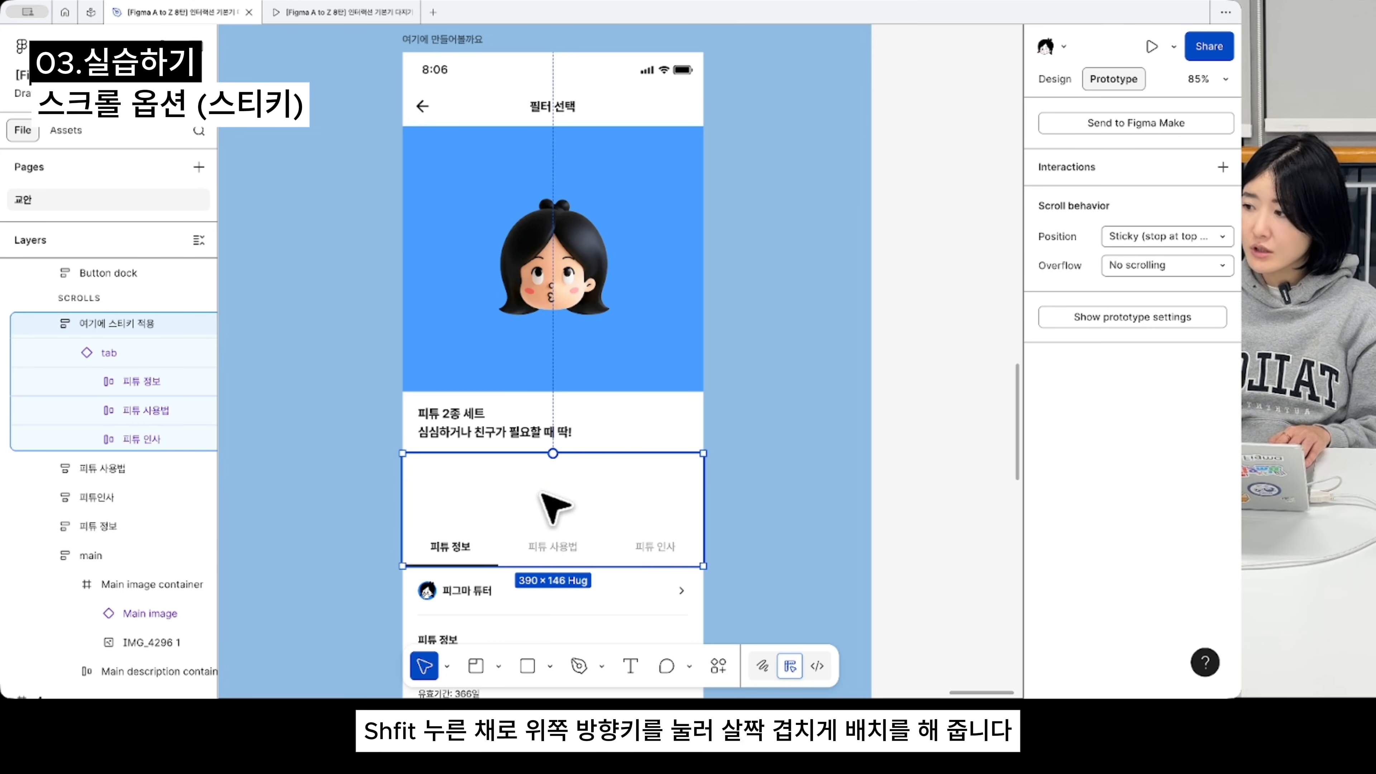
pyautogui.hotkey('shift', 'Up')
pyautogui.hotkey('shift', 'Up')
pyautogui.hotkey('shift', 'Up')
pyautogui.hotkey('shift', 'Up')
pyautogui.hotkey('shift', 'Up')
pyautogui.hotkey('shift', 'Up')
pyautogui.hotkey('shift', 'Up')
pyautogui.hotkey('shift', 'Up')
pyautogui.hotkey('shift', 'Up')
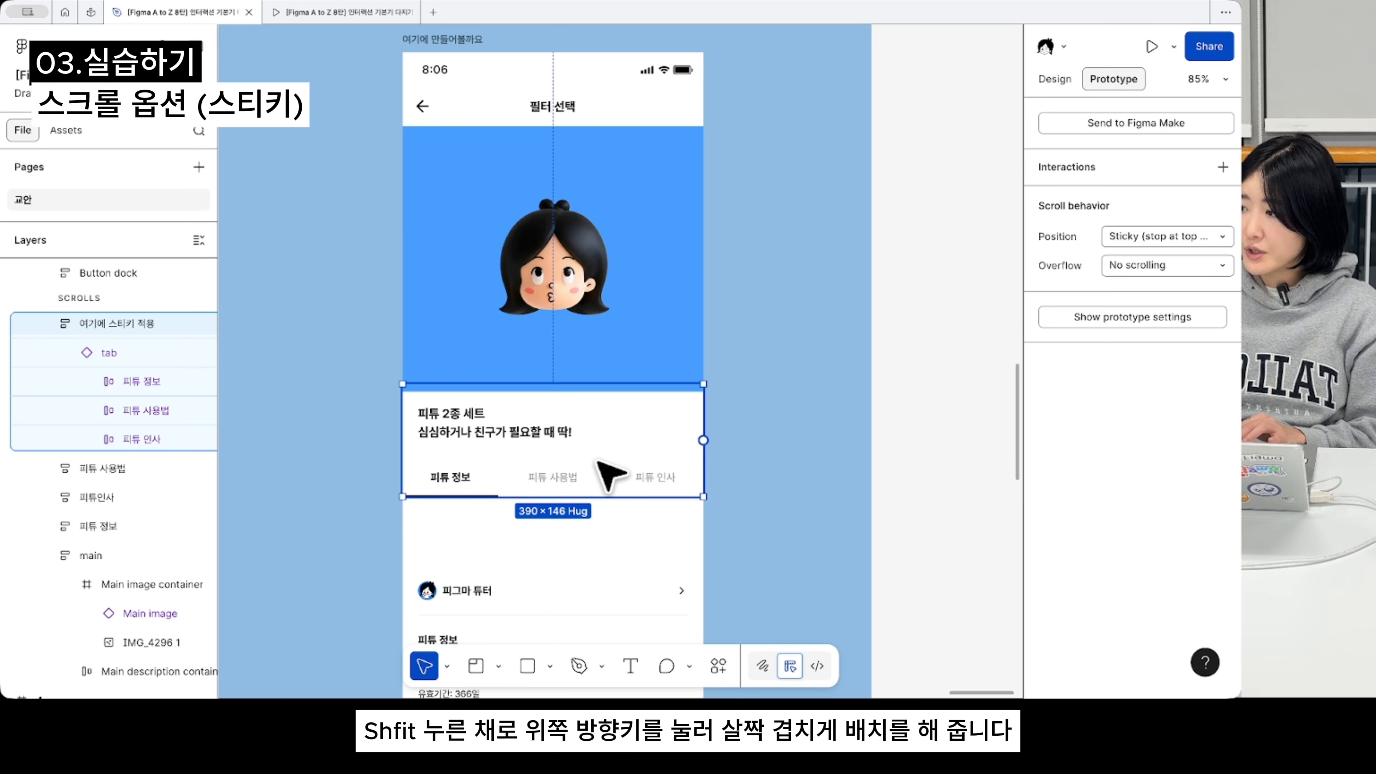
# - Select the 피튜 정보, 피튜 사용법 and 피튜인사 frames and move them up together to close the gap below the tab row
pyautogui.scroll(-6, 605, 461)
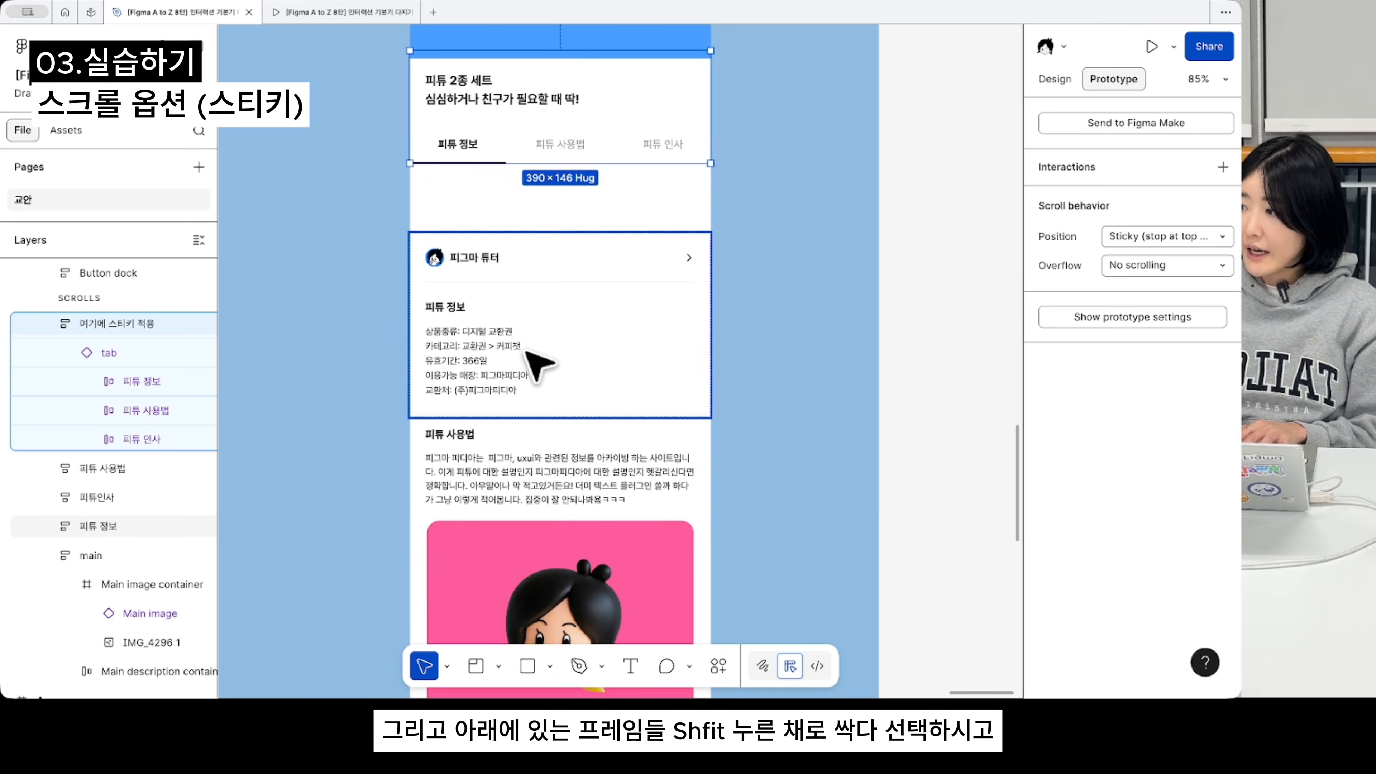
pyautogui.click(628, 363)
pyautogui.scroll(-3, 541, 374)
pyautogui.keyDown('shift'); pyautogui.click(511, 367); pyautogui.keyUp('shift')
pyautogui.scroll(-5, 509, 390)
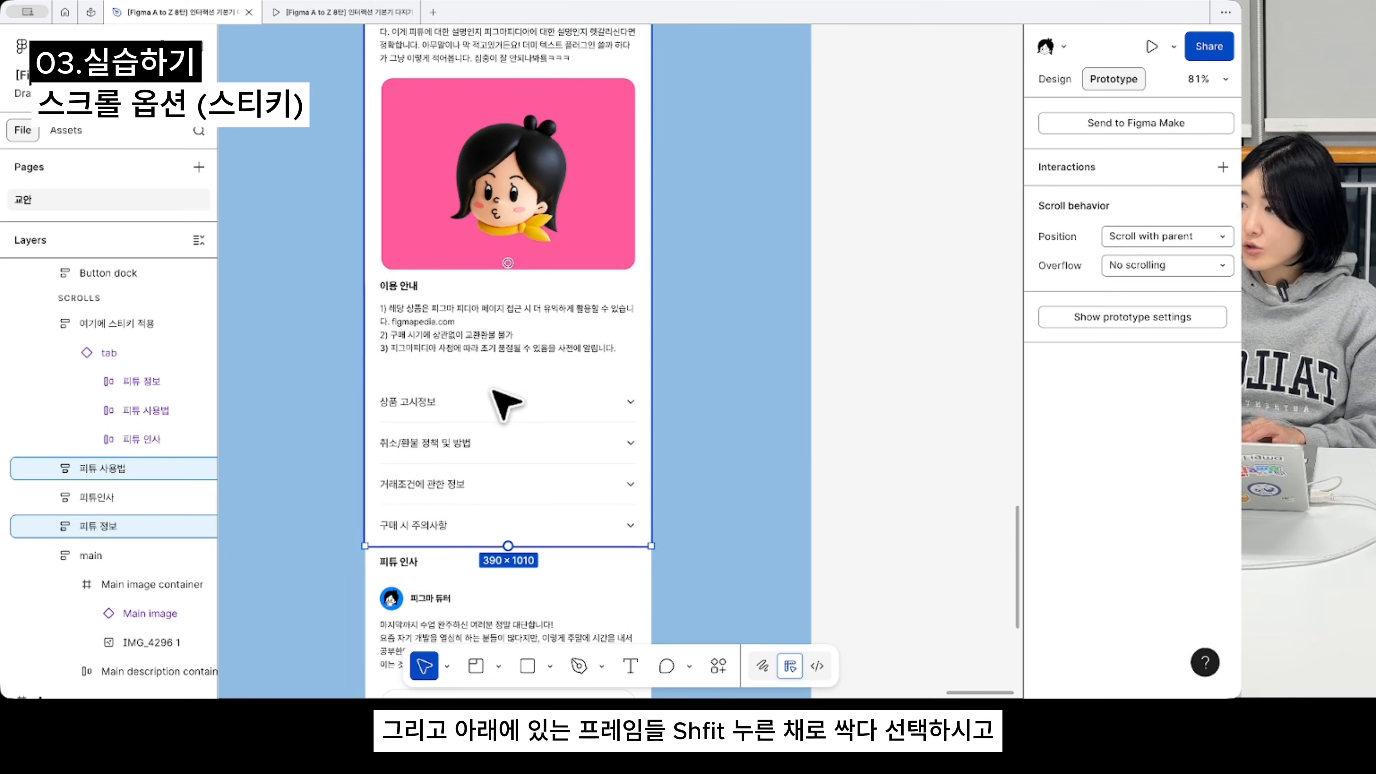
pyautogui.keyDown('shift'); pyautogui.click(517, 594); pyautogui.keyUp('shift')
pyautogui.scroll(10, 518, 594)
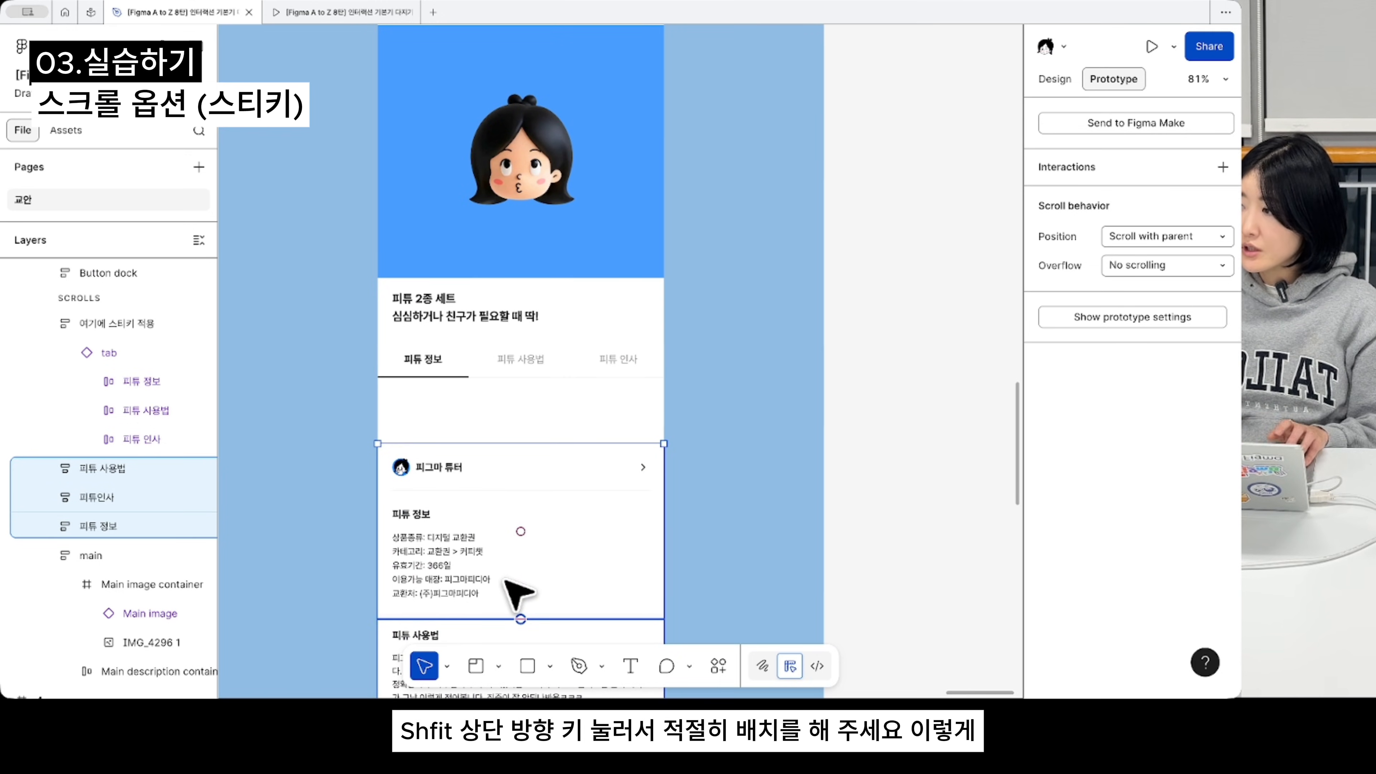
pyautogui.hotkey('shift', 'Up')
pyautogui.hotkey('shift', 'Up')
pyautogui.hotkey('shift', 'Up')
pyautogui.hotkey('shift', 'Up')
pyautogui.hotkey('shift', 'Up')
pyautogui.hotkey('shift', 'Up')
pyautogui.hotkey('shift', 'Up')
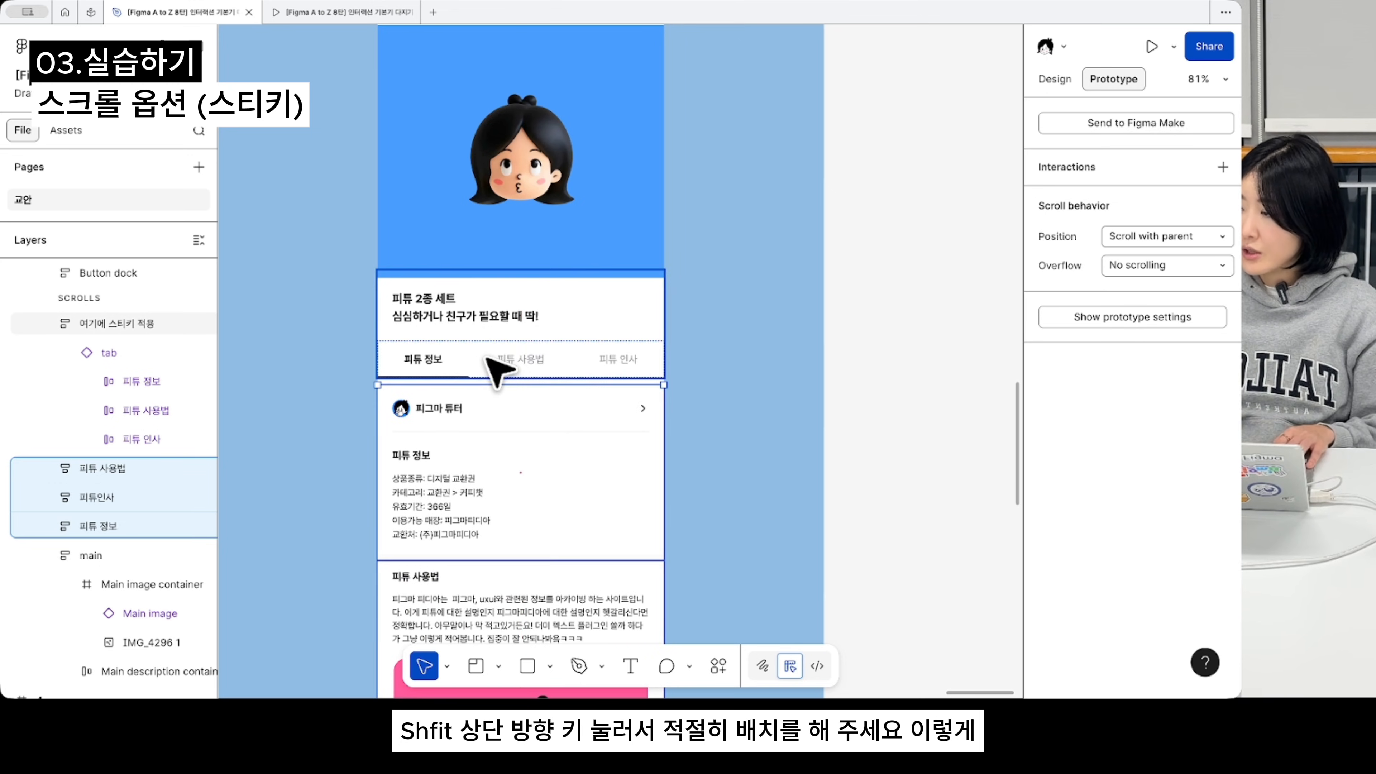
# - Inspect the placement of the content frames from the tab row down the page
pyautogui.scroll(-3, 471, 418)
pyautogui.scroll(-5, 471, 418)
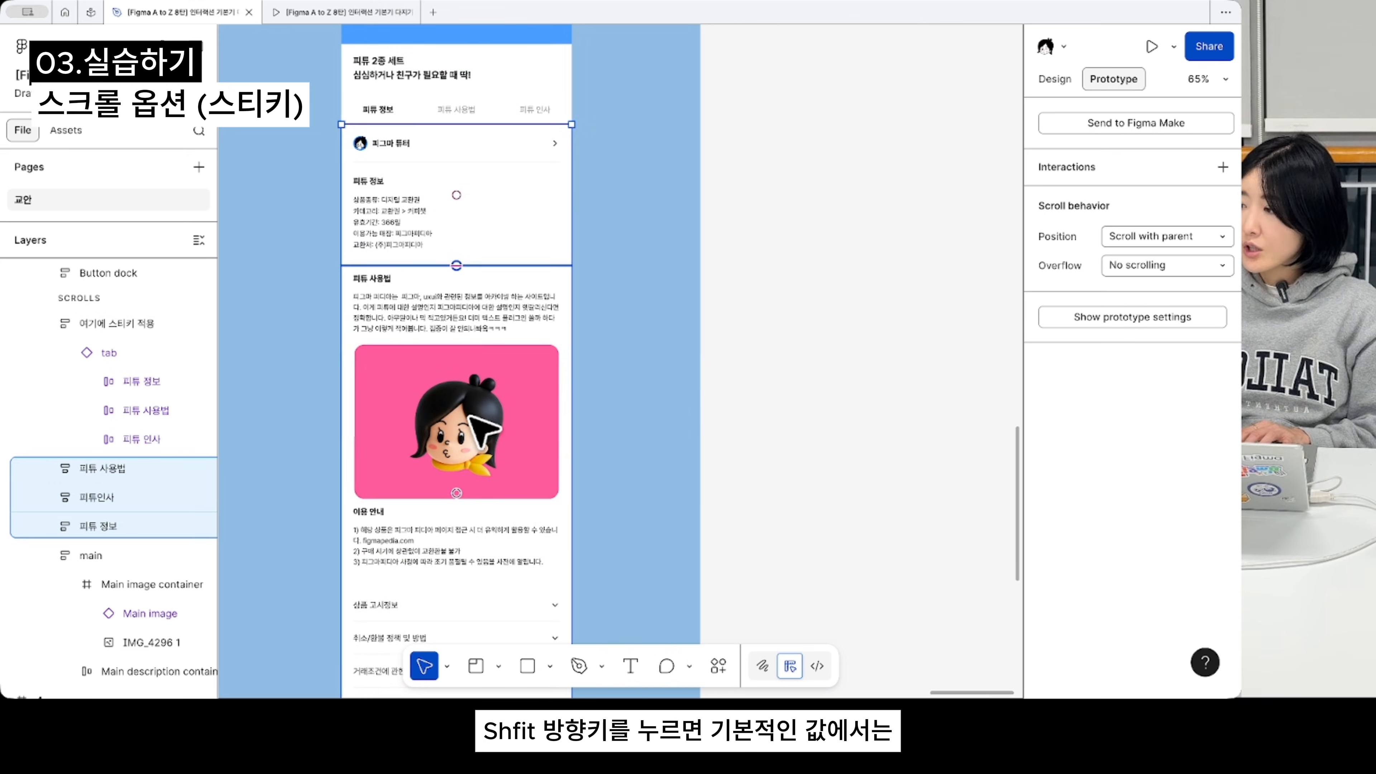
pyautogui.scroll(1, 469, 417)
pyautogui.scroll(1, 469, 418)
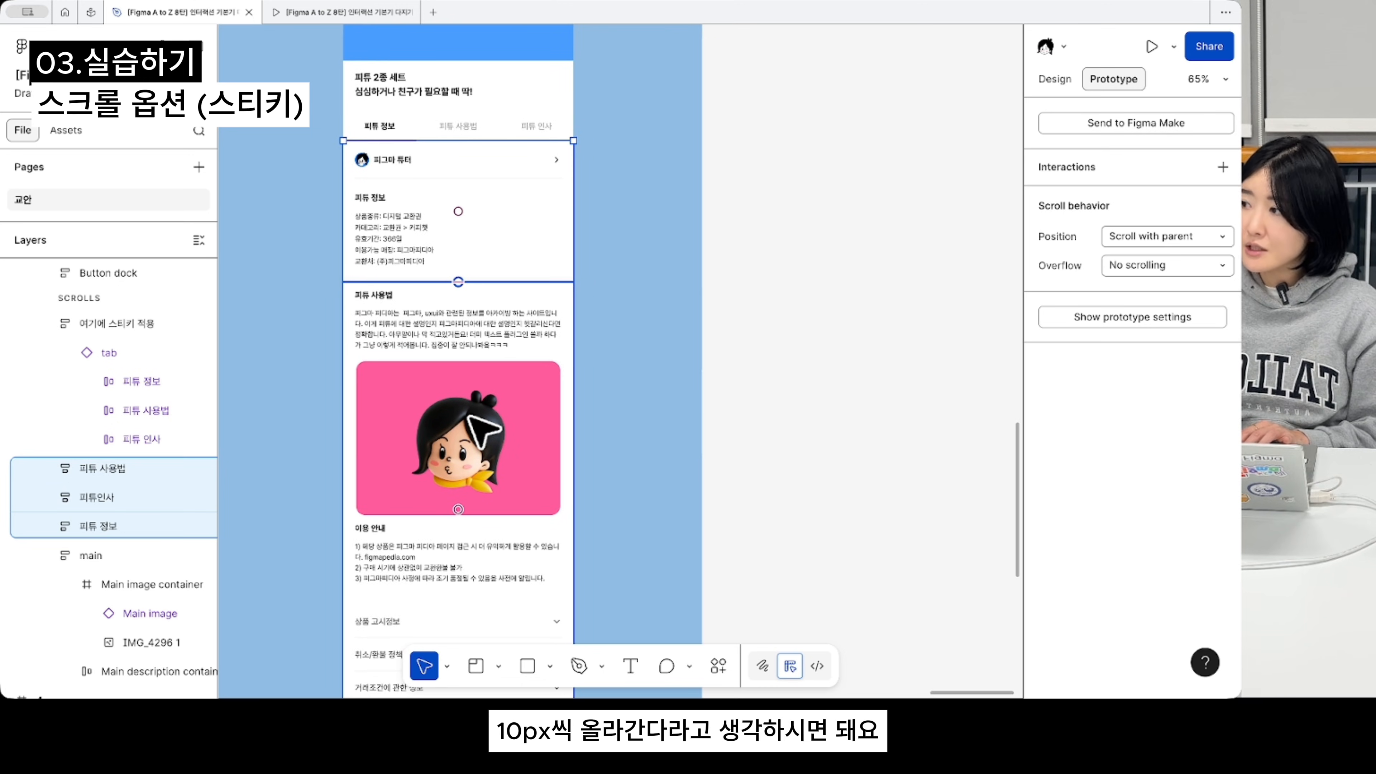
pyautogui.scroll(1, 469, 418)
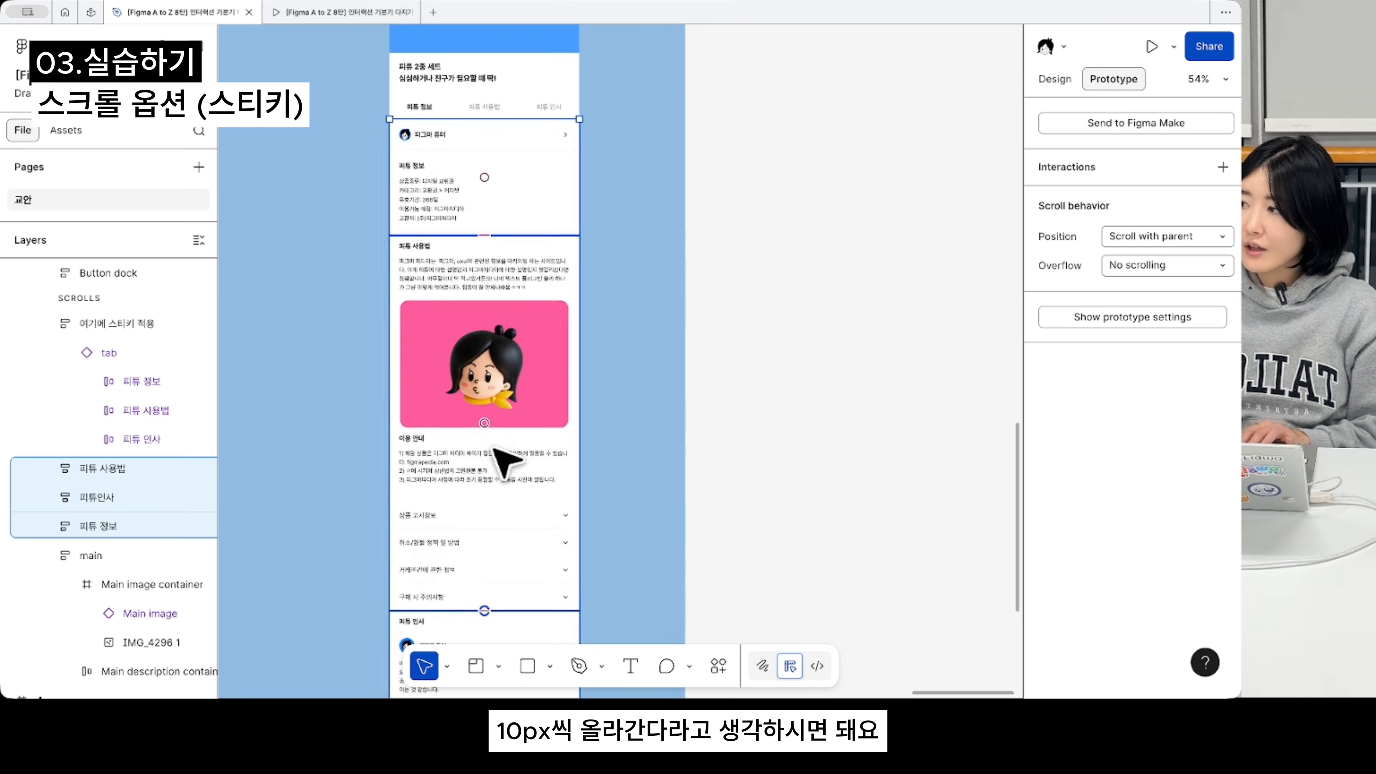
pyautogui.scroll(-5, 485, 454)
pyautogui.scroll(4, 486, 455)
pyautogui.keyDown('ctrl'); pyautogui.scroll(-2, 482, 444); pyautogui.keyUp('ctrl')
pyautogui.scroll(8, 481, 444)
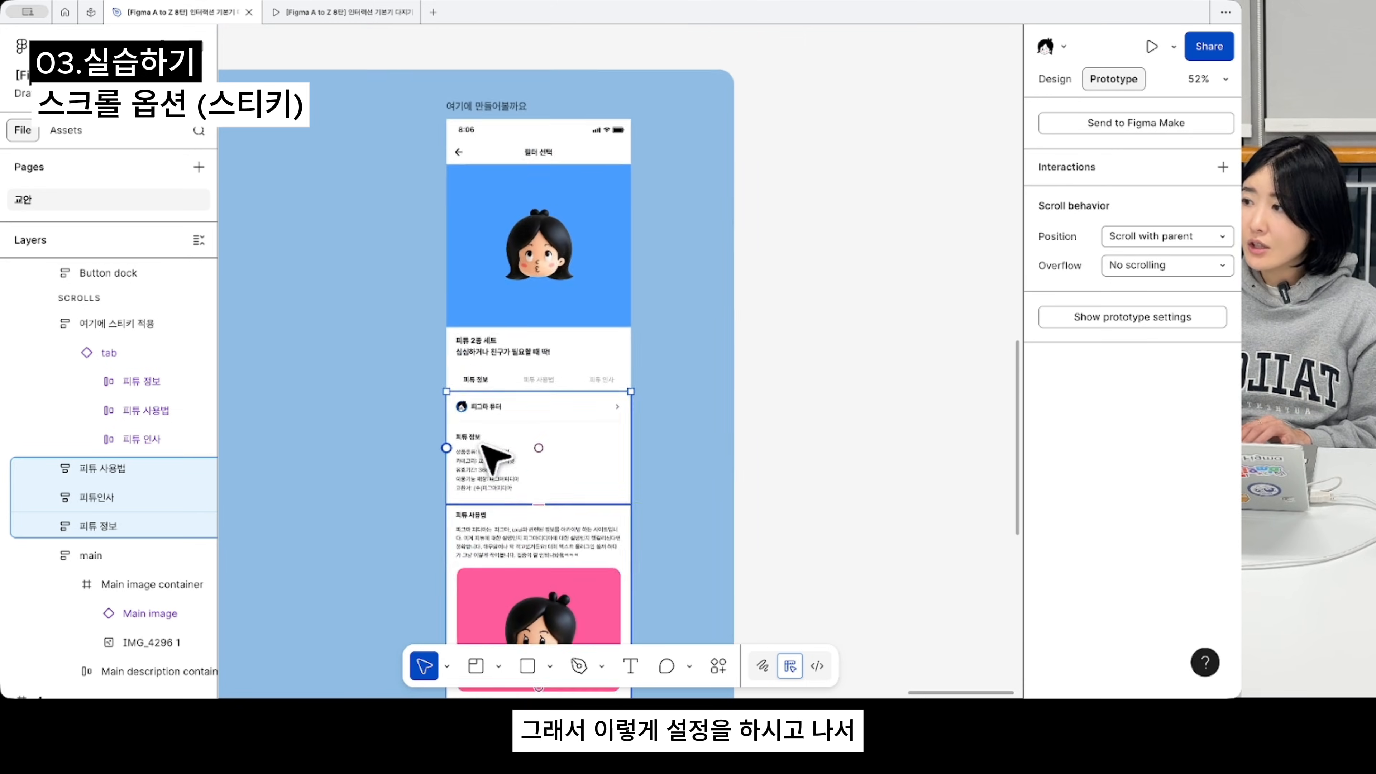
# - Make the 여기에 만들어볼까요 frame a flow starting point and open its prototype preview
pyautogui.click(486, 344)
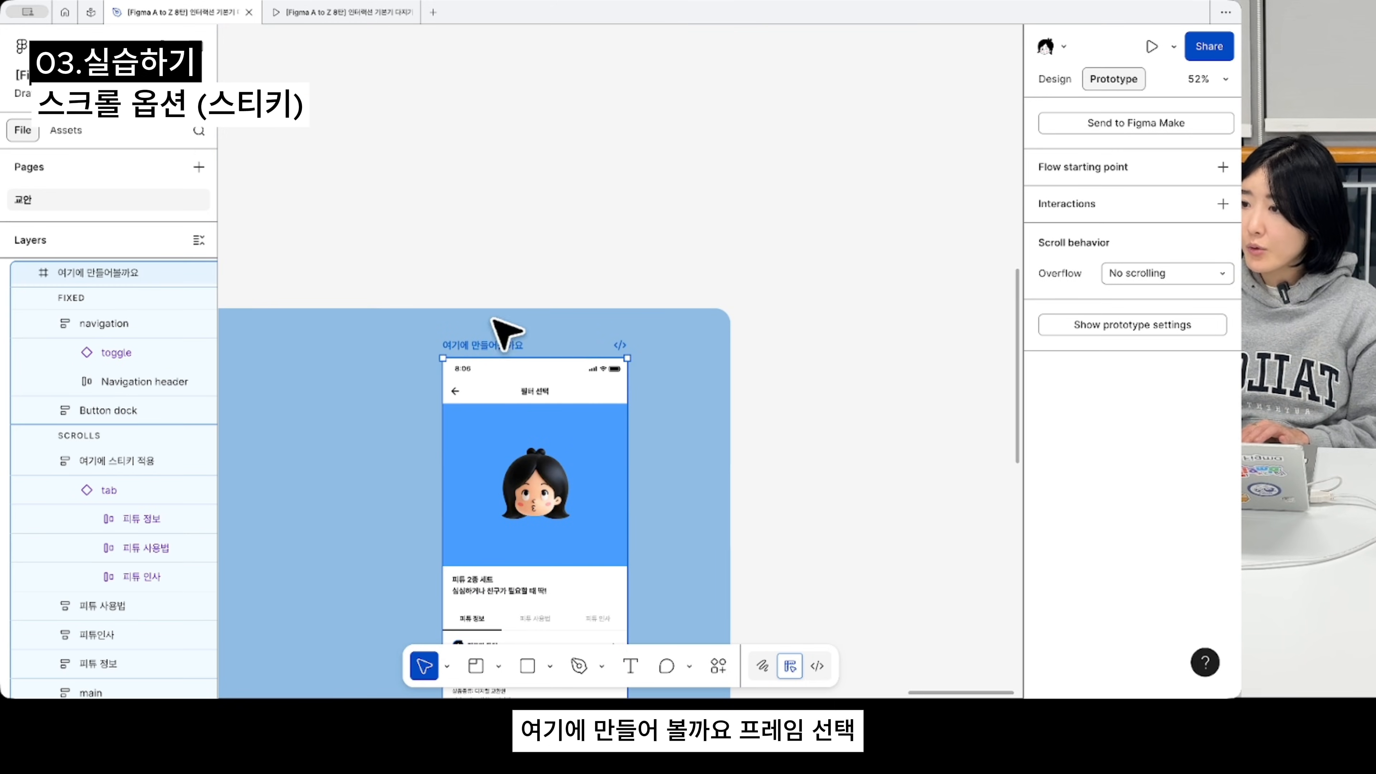
pyautogui.click(1134, 169)
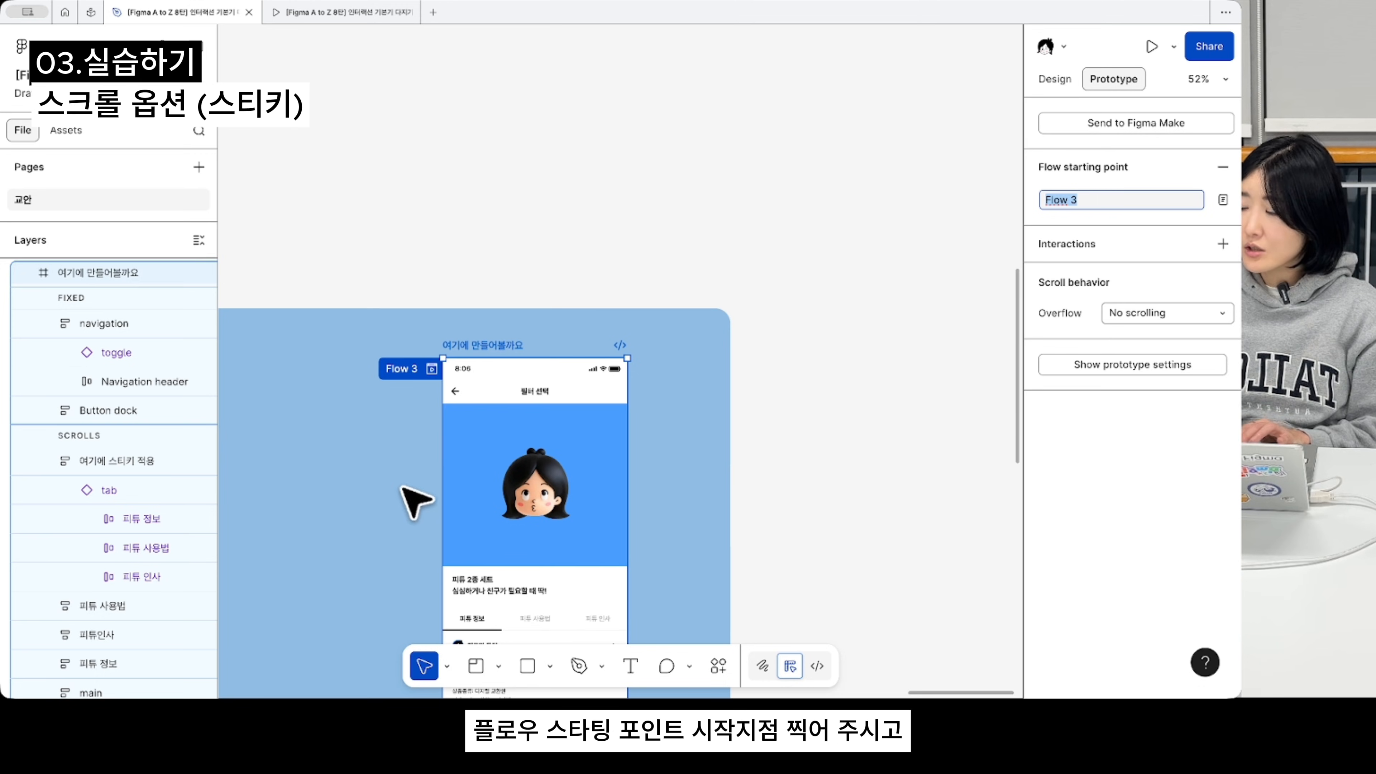
pyautogui.click(431, 369)
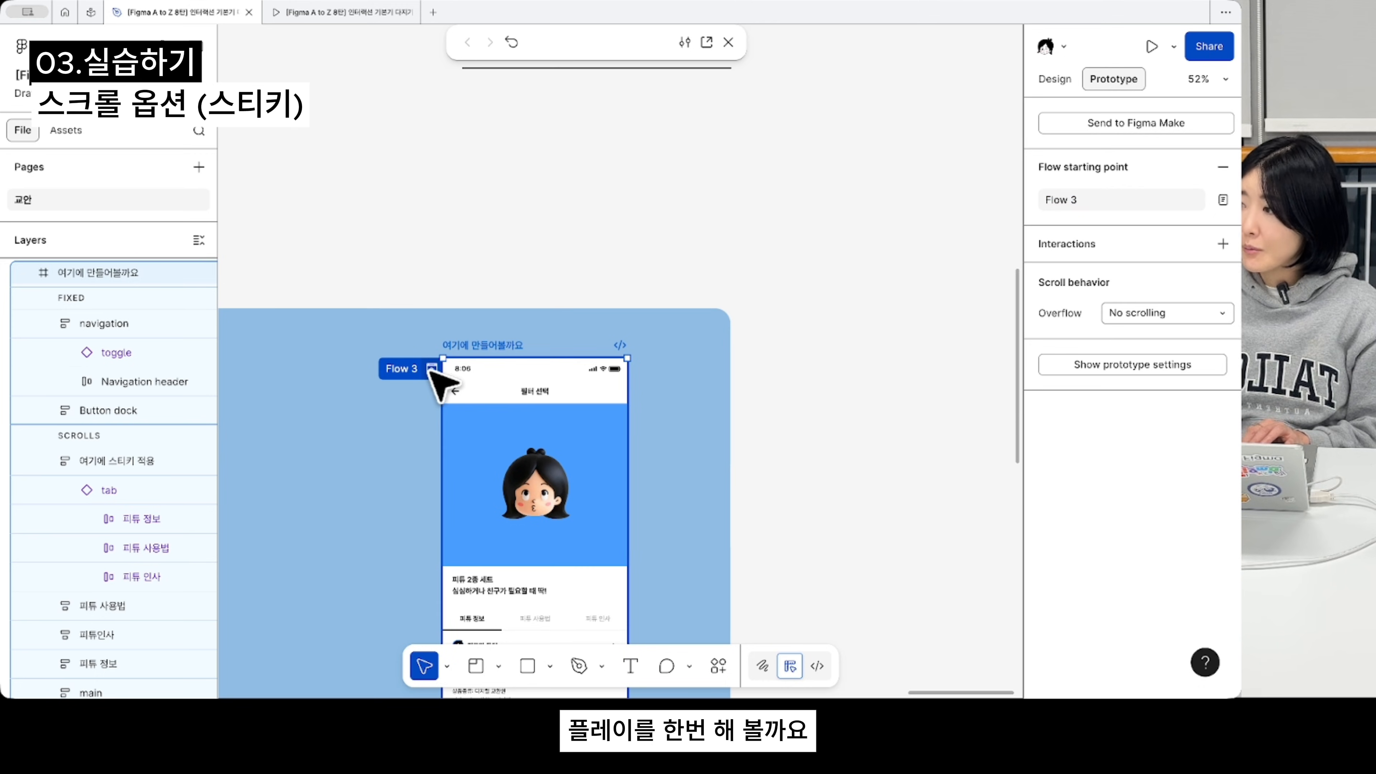
# - Scroll the preview down and back up to check the sticky tab row and fixed navigation, and close the preview
pyautogui.scroll(-10, 659, 458)
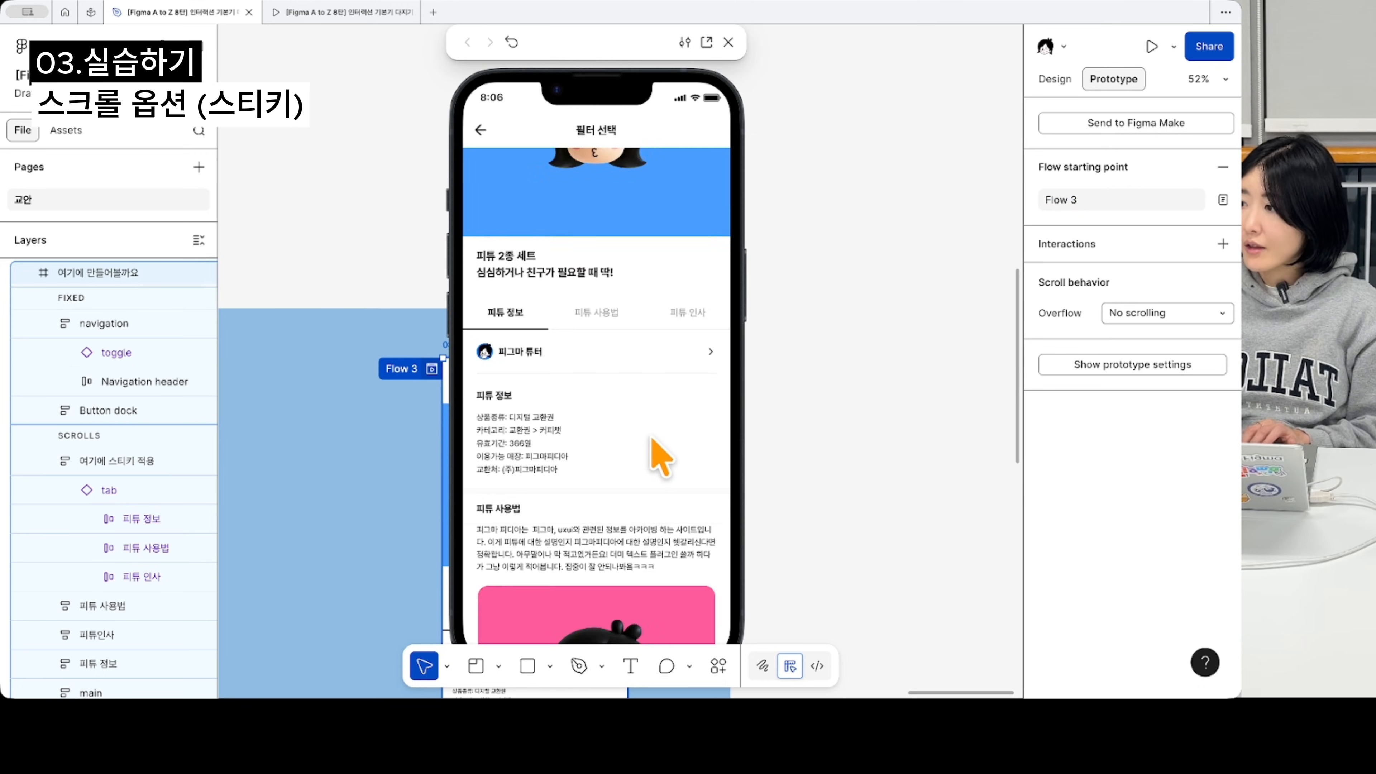
pyautogui.scroll(10, 659, 457)
pyautogui.scroll(-15, 660, 458)
pyautogui.scroll(15, 659, 458)
pyautogui.scroll(-8, 655, 455)
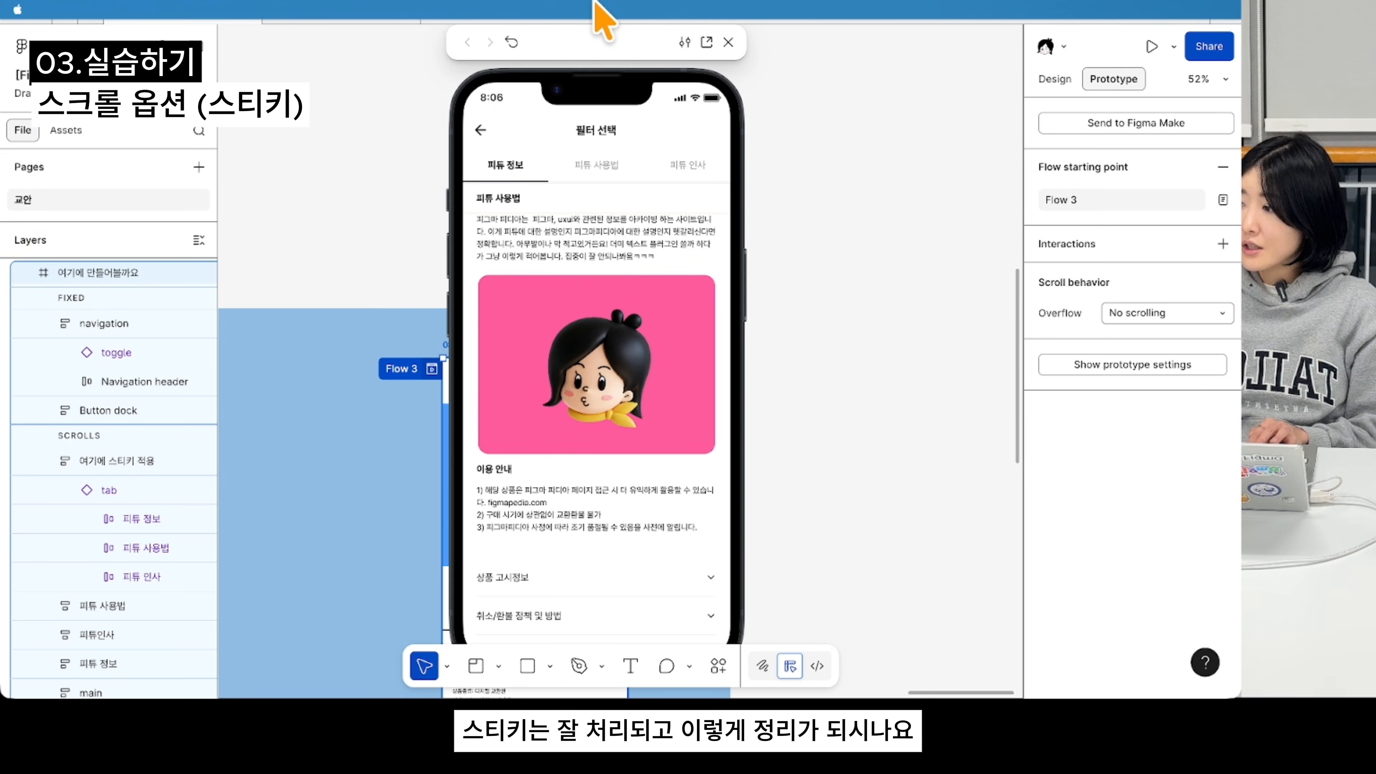
pyautogui.scroll(-3, 696, 471)
pyautogui.scroll(-5, 696, 472)
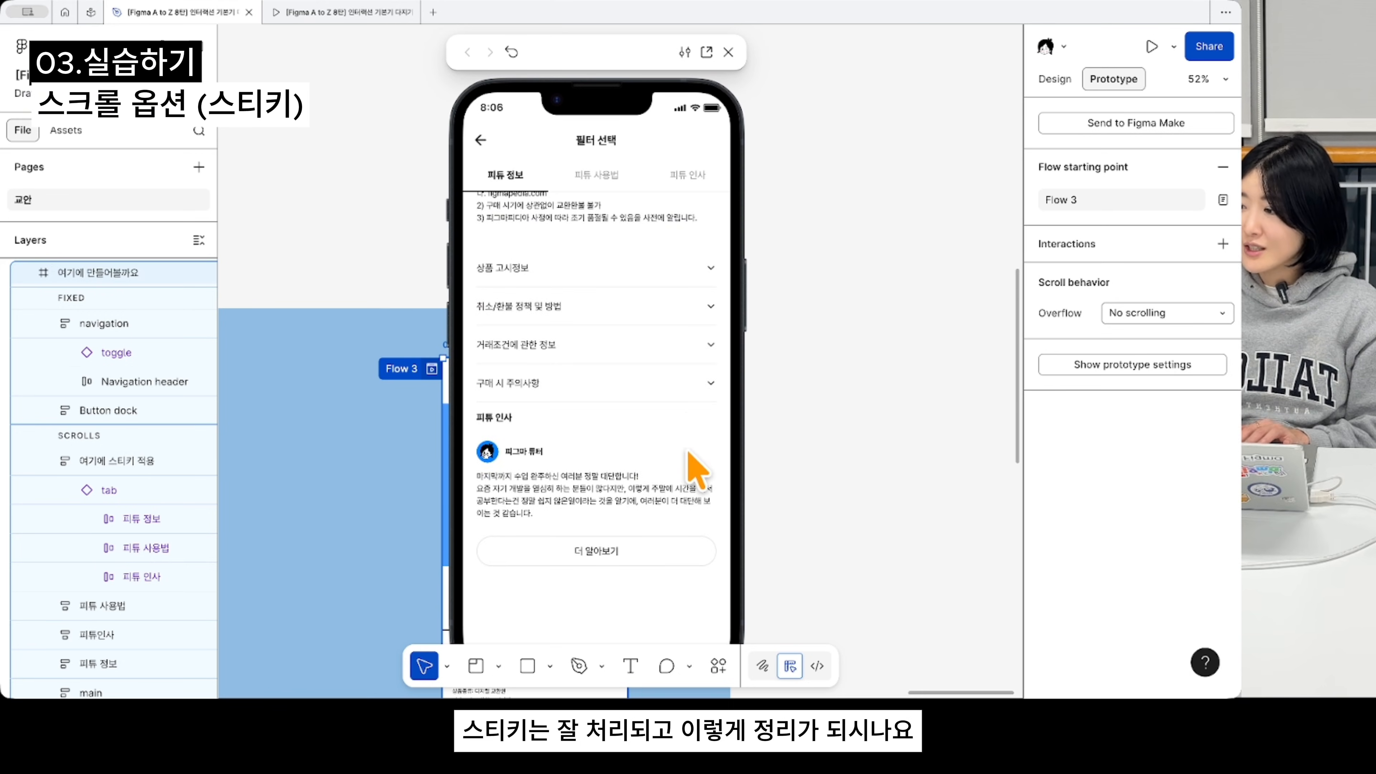
pyautogui.scroll(3, 696, 472)
pyautogui.scroll(-3, 696, 471)
pyautogui.scroll(15, 698, 472)
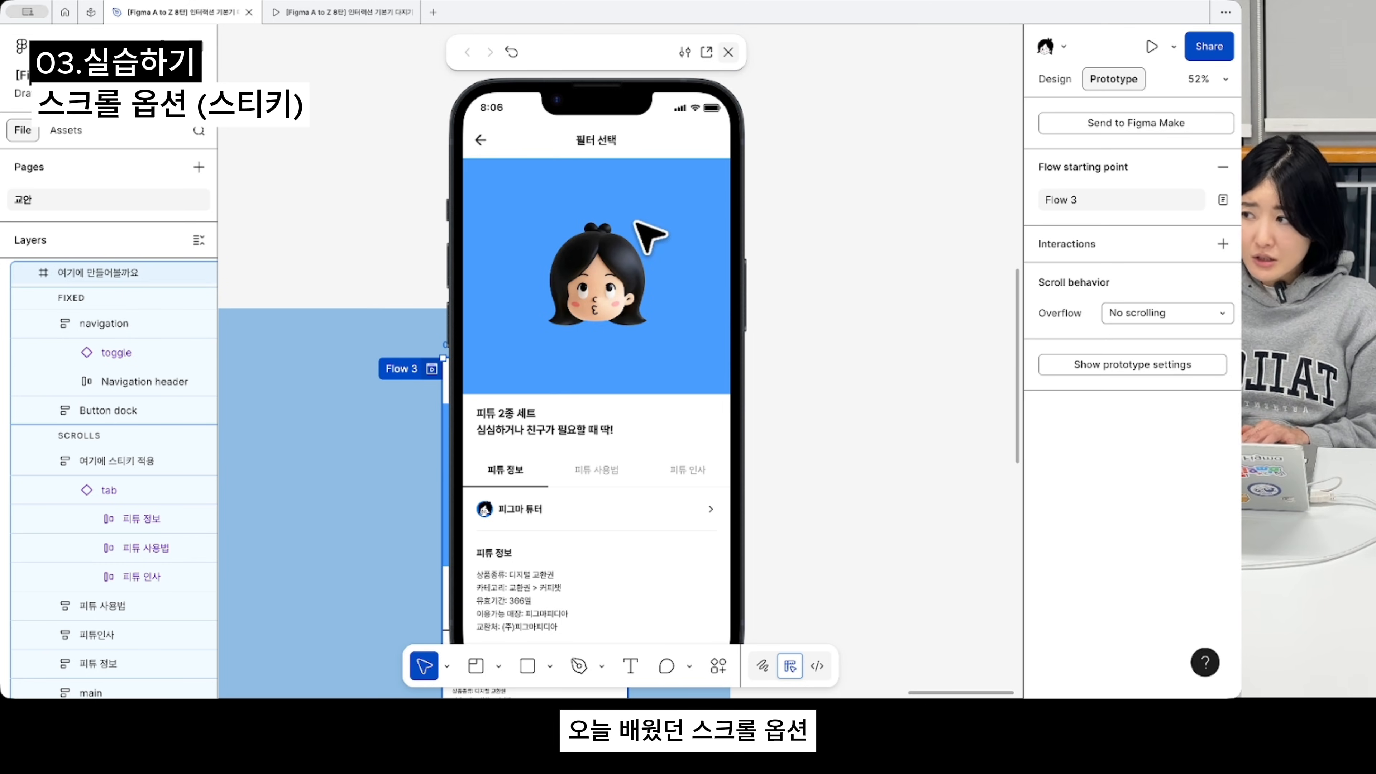
pyautogui.press('Escape')
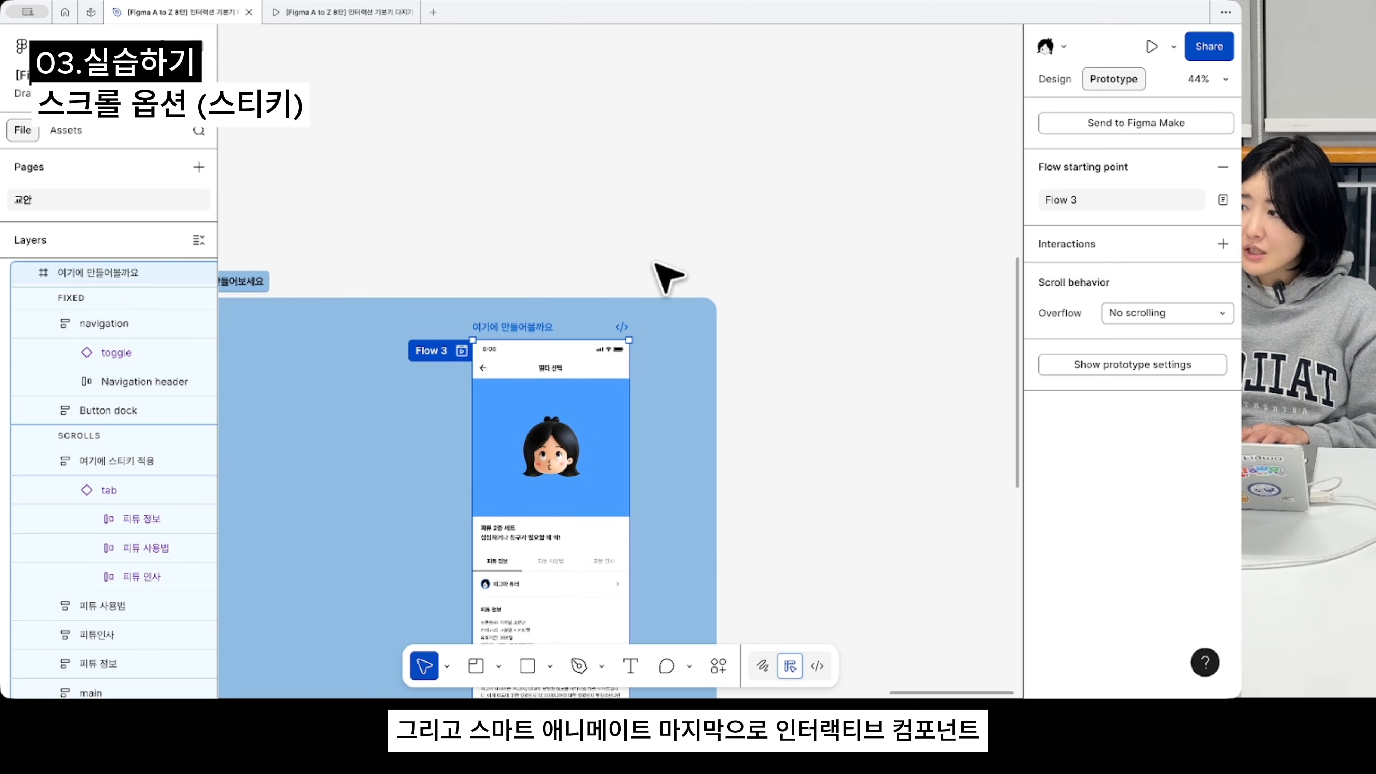
pyautogui.scroll(-3, 668, 277)
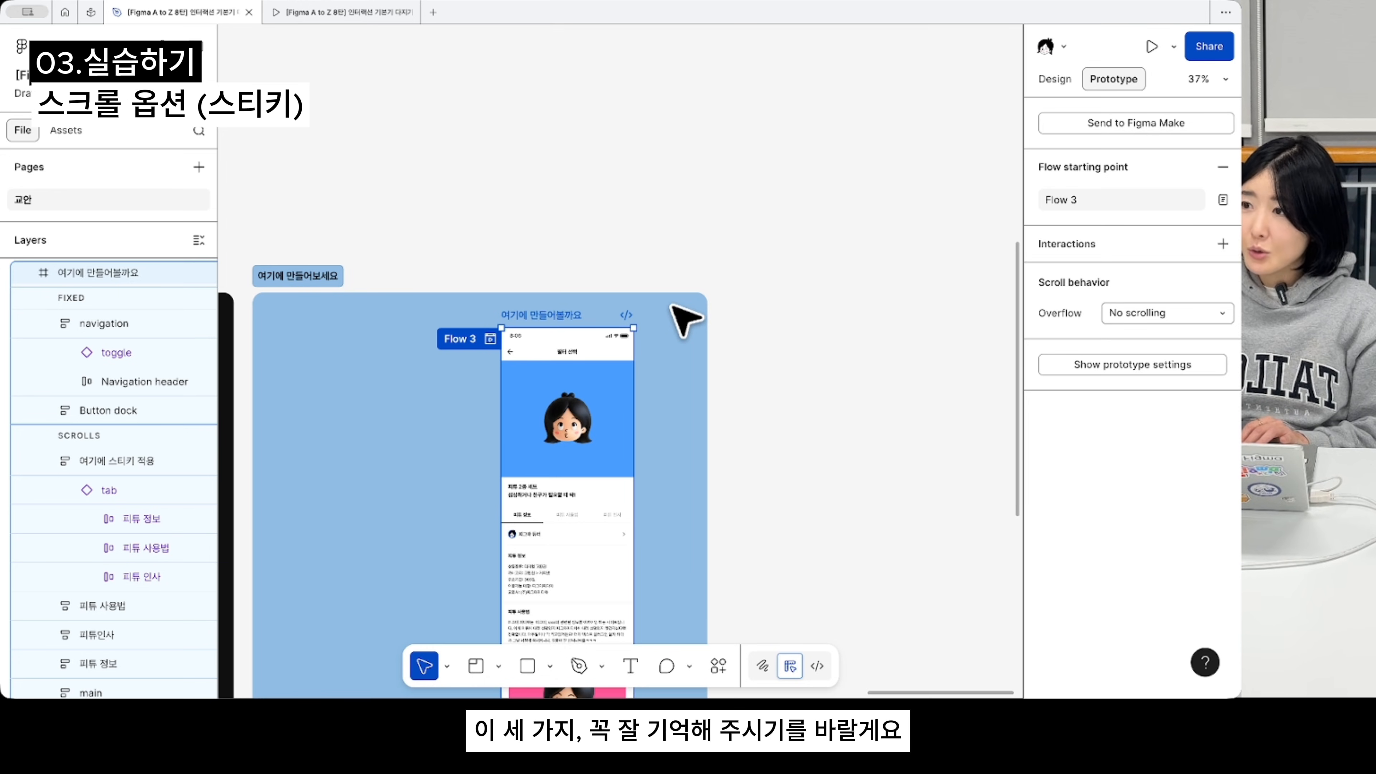
pyautogui.scroll(1, 672, 307)
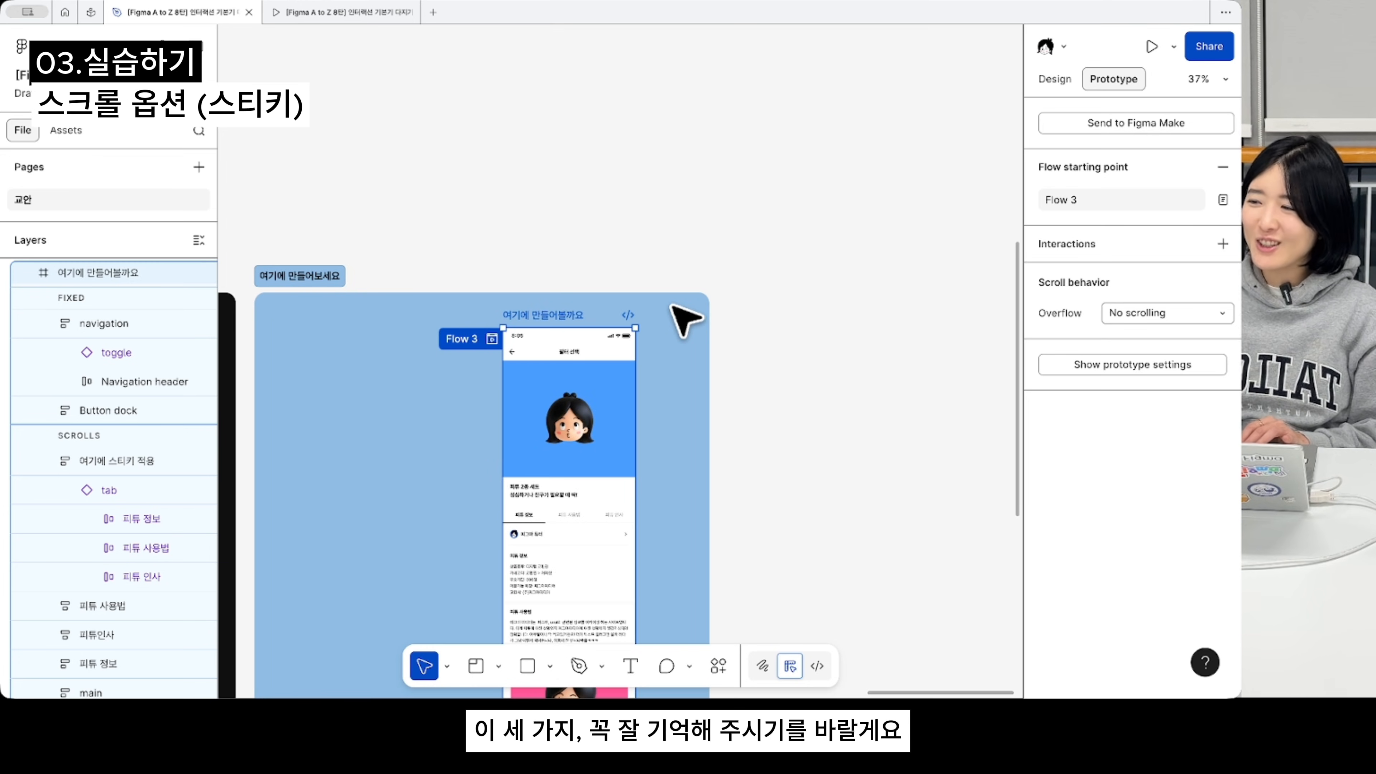